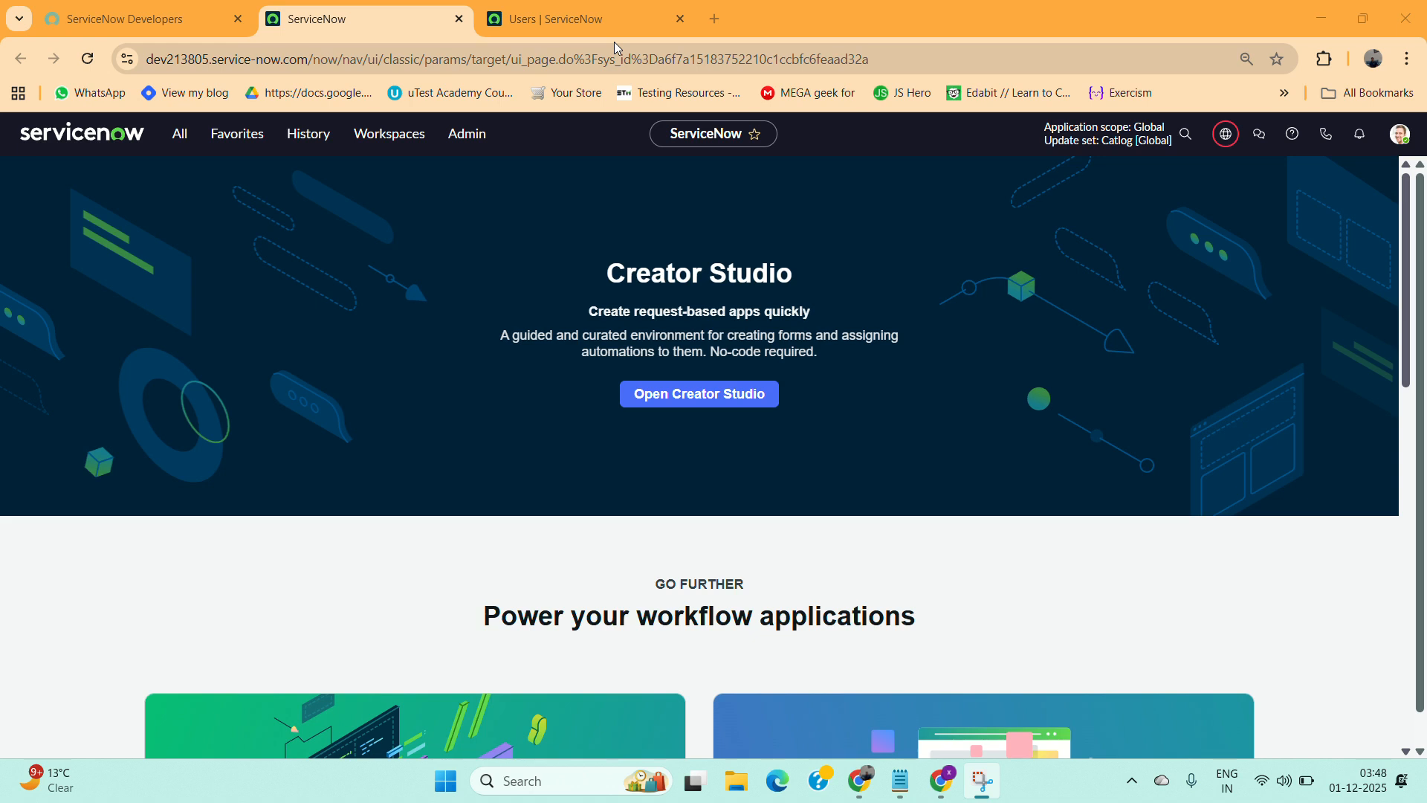
Browse the application navigator and filter it for incident modules.
click(188, 138)
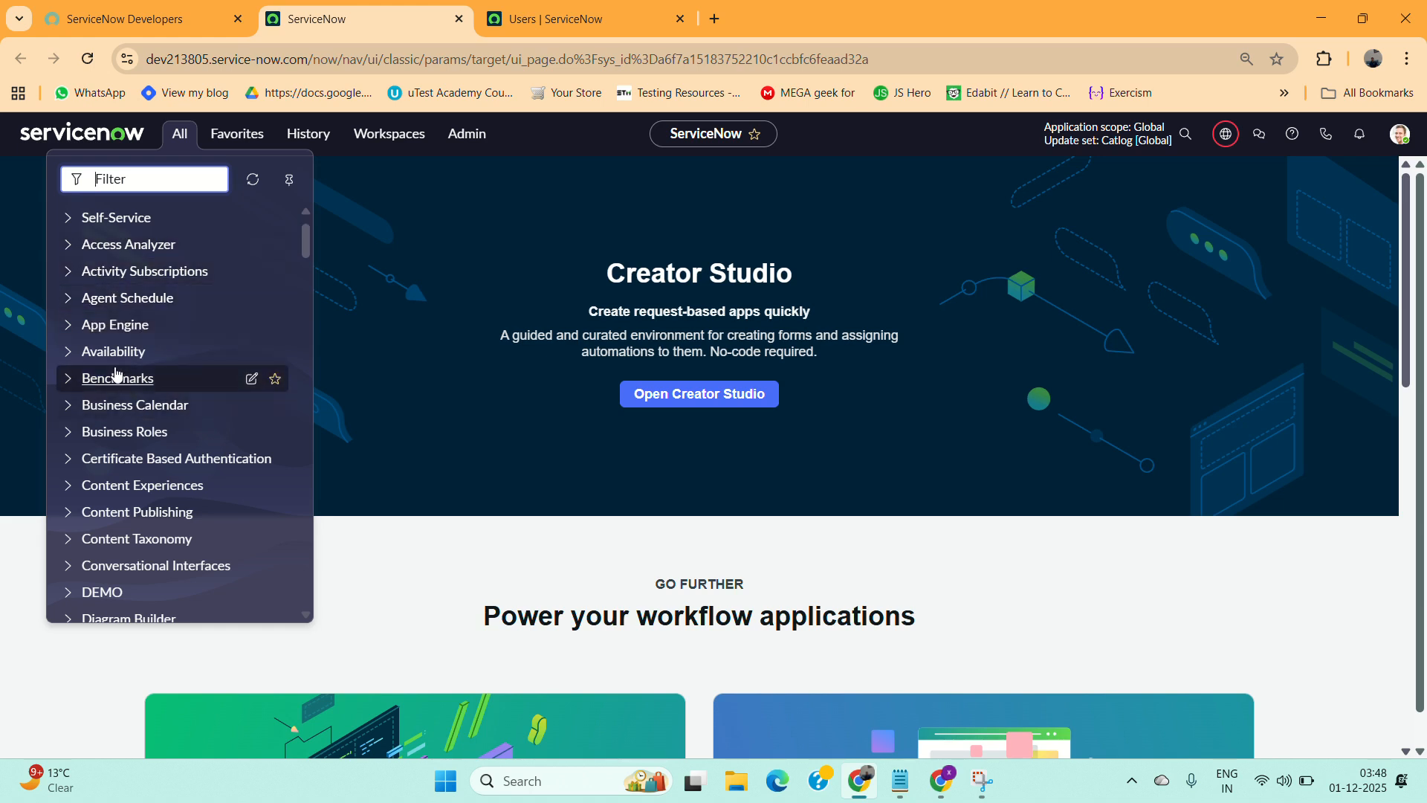
scroll(117, 374, down, 3)
click(65, 396)
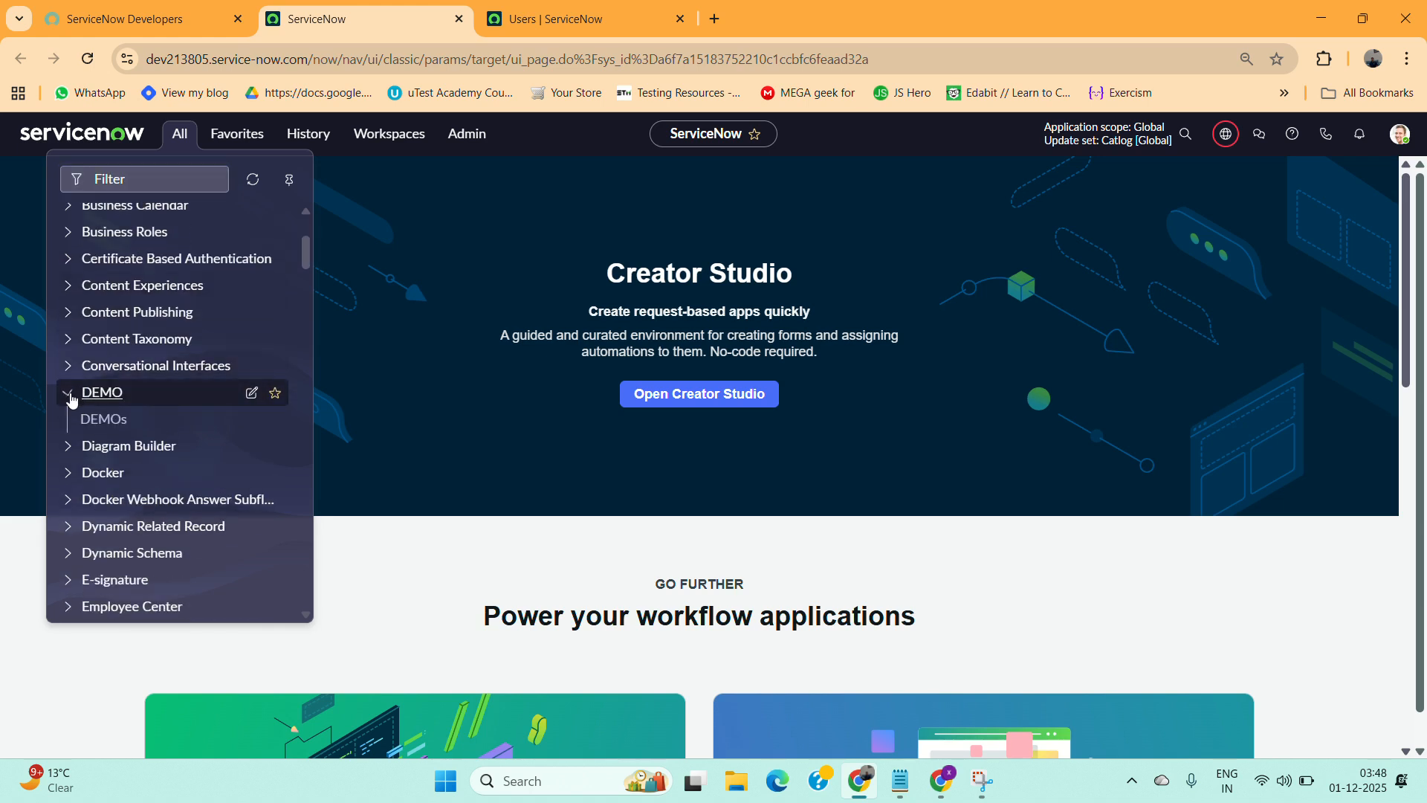
click(106, 179)
text(in)
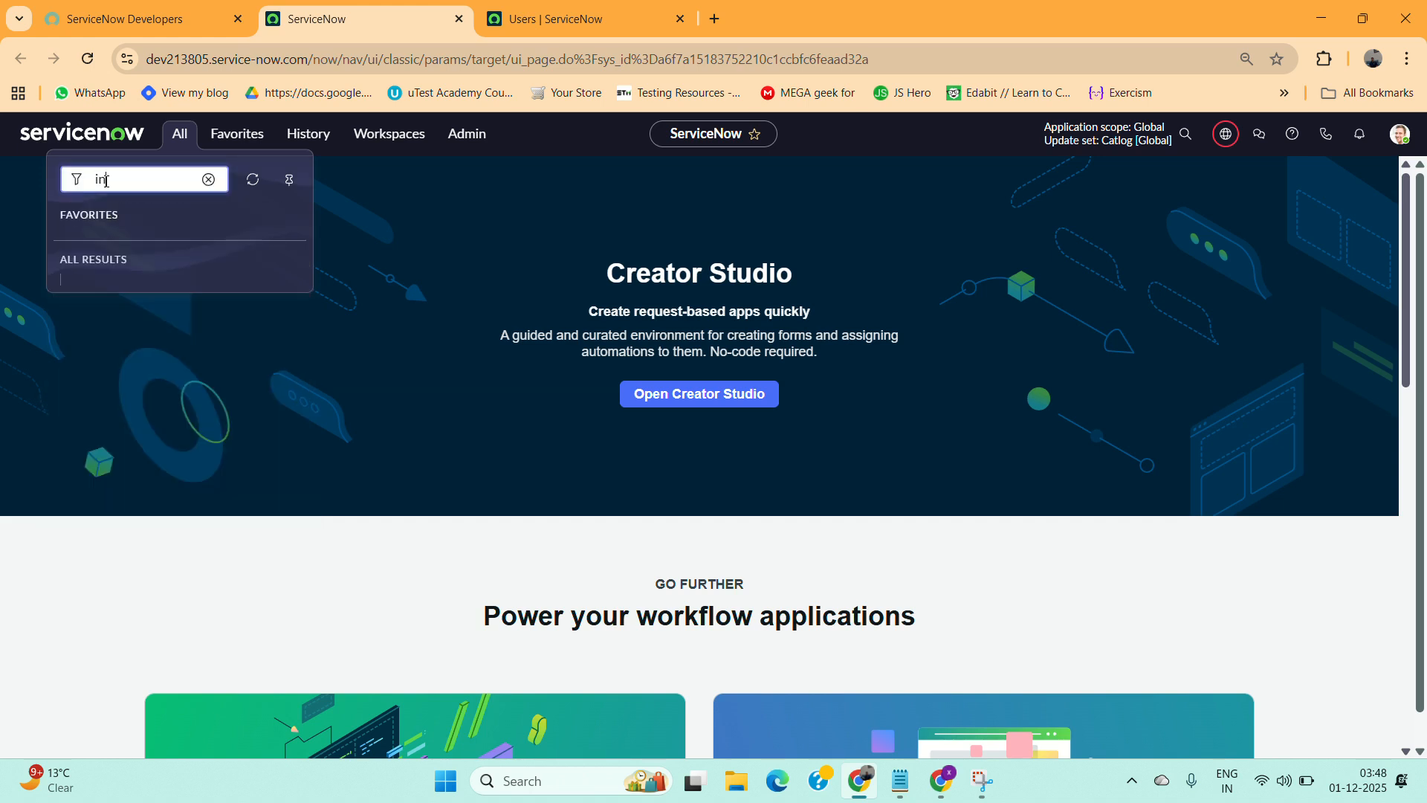
text(cident)
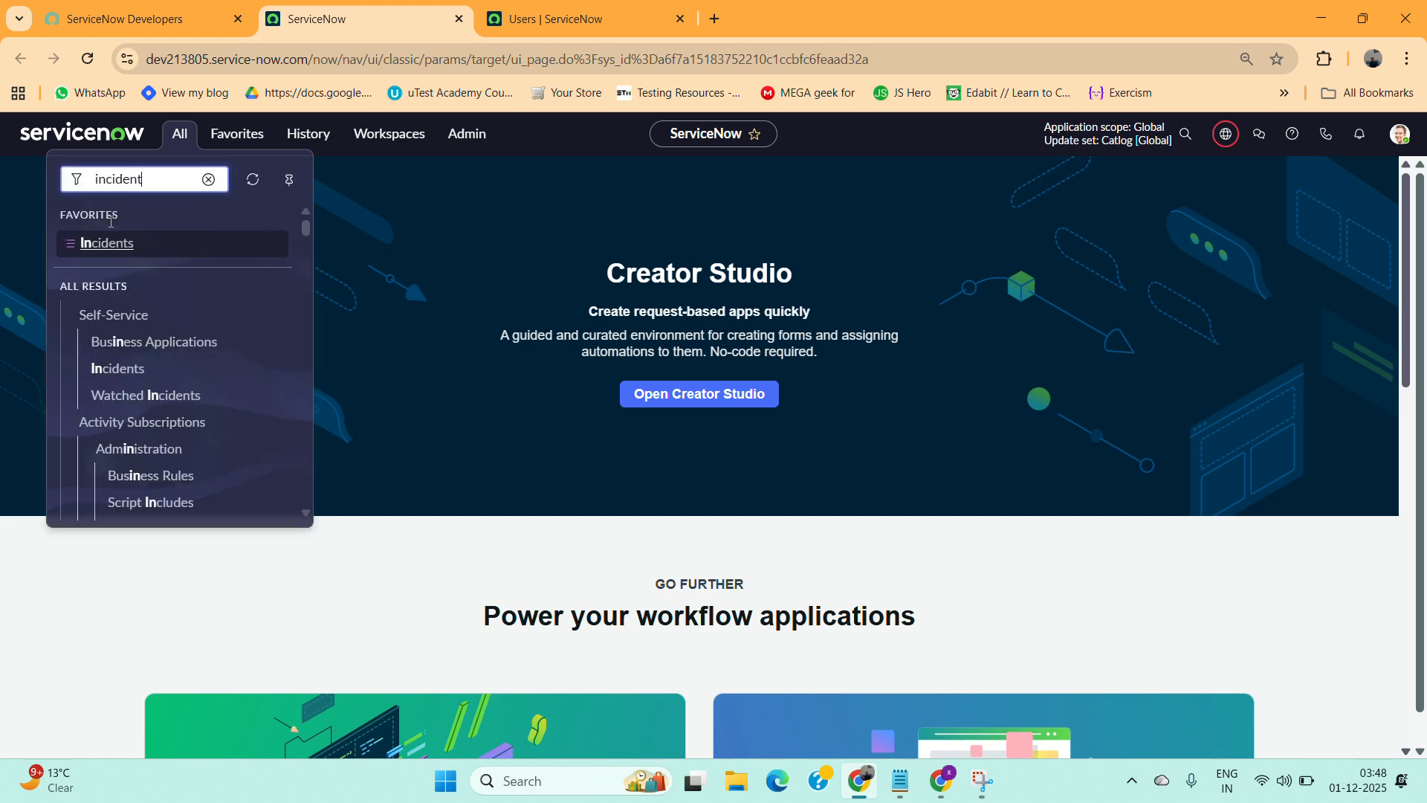
scroll(96, 320, down, 3)
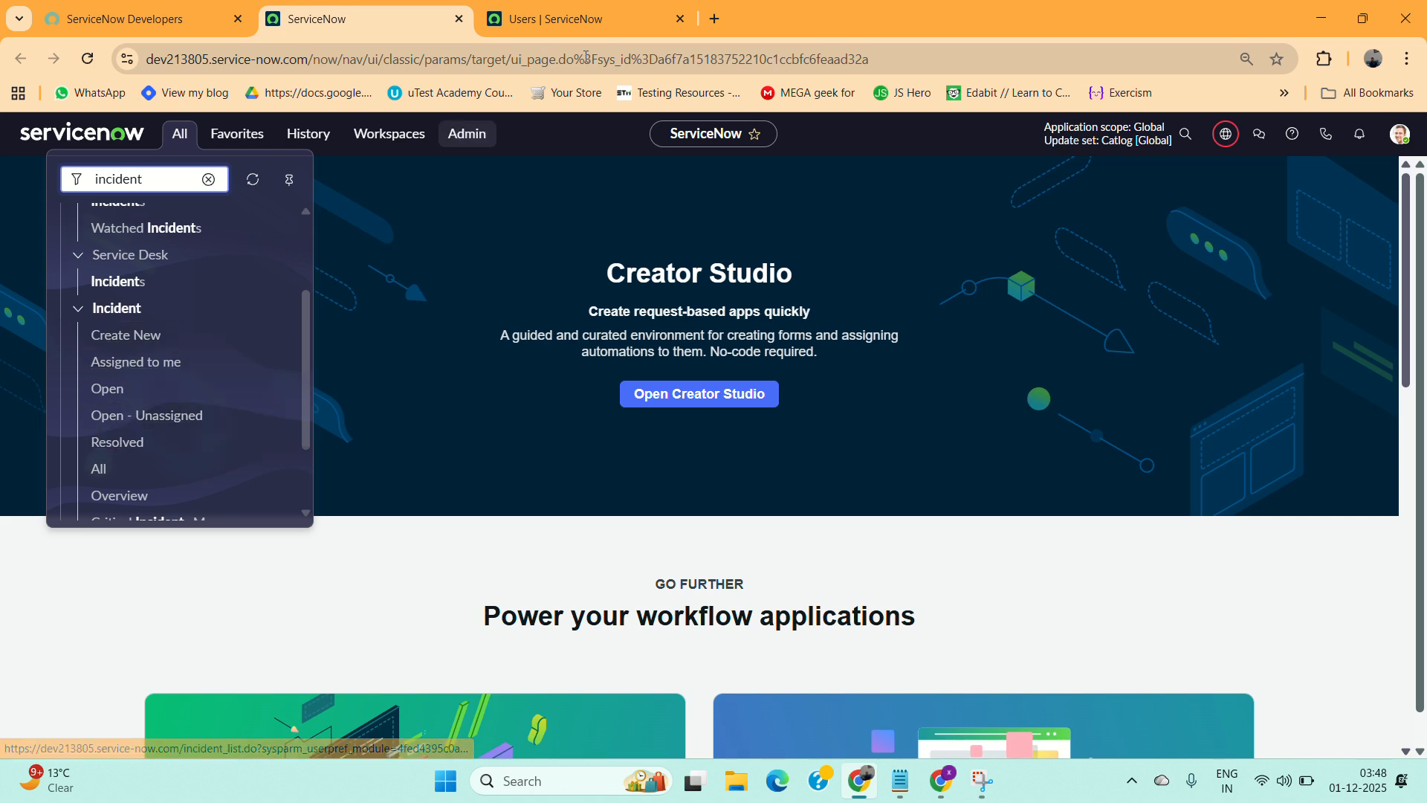
click(617, 24)
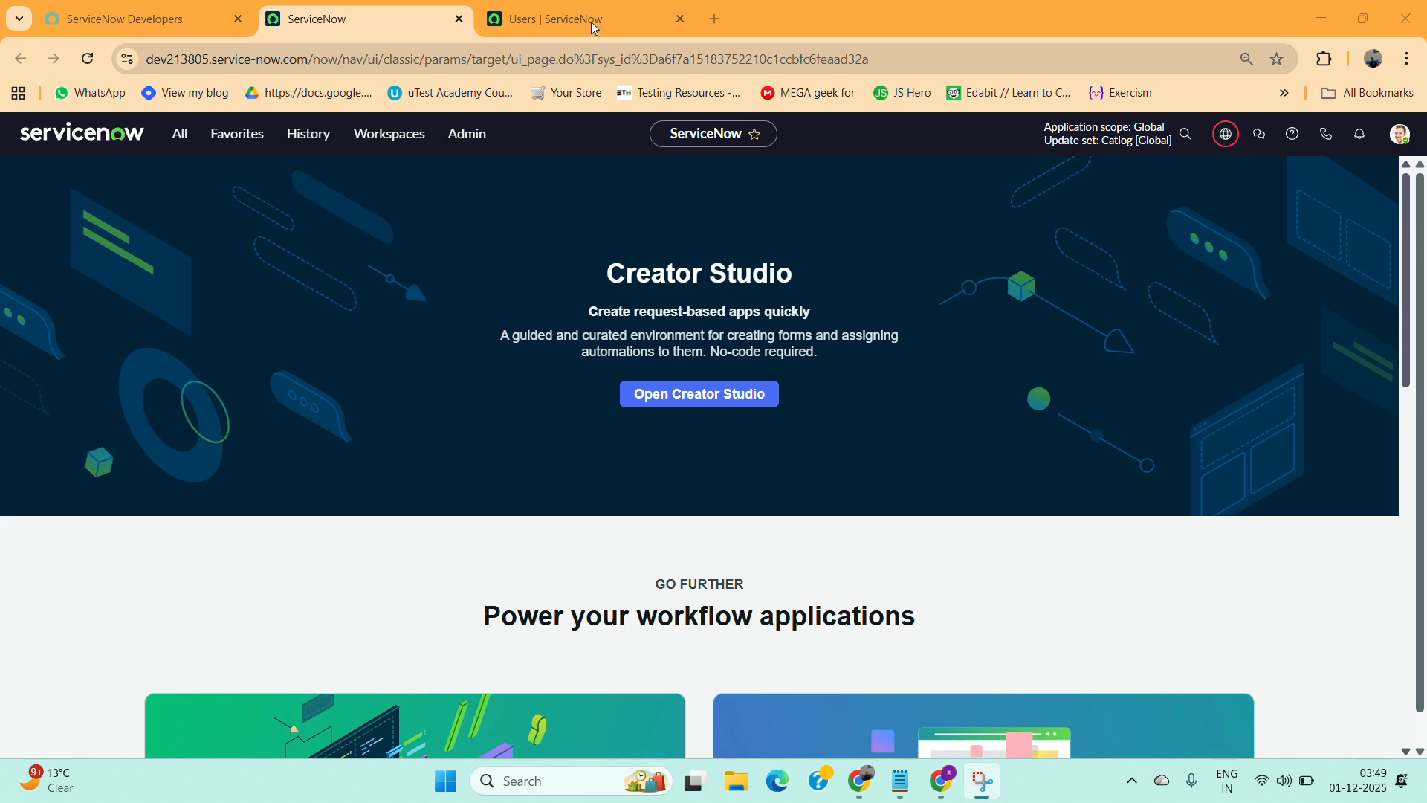
Open the Incident Create New and All modules in new browser tabs.
click(182, 134)
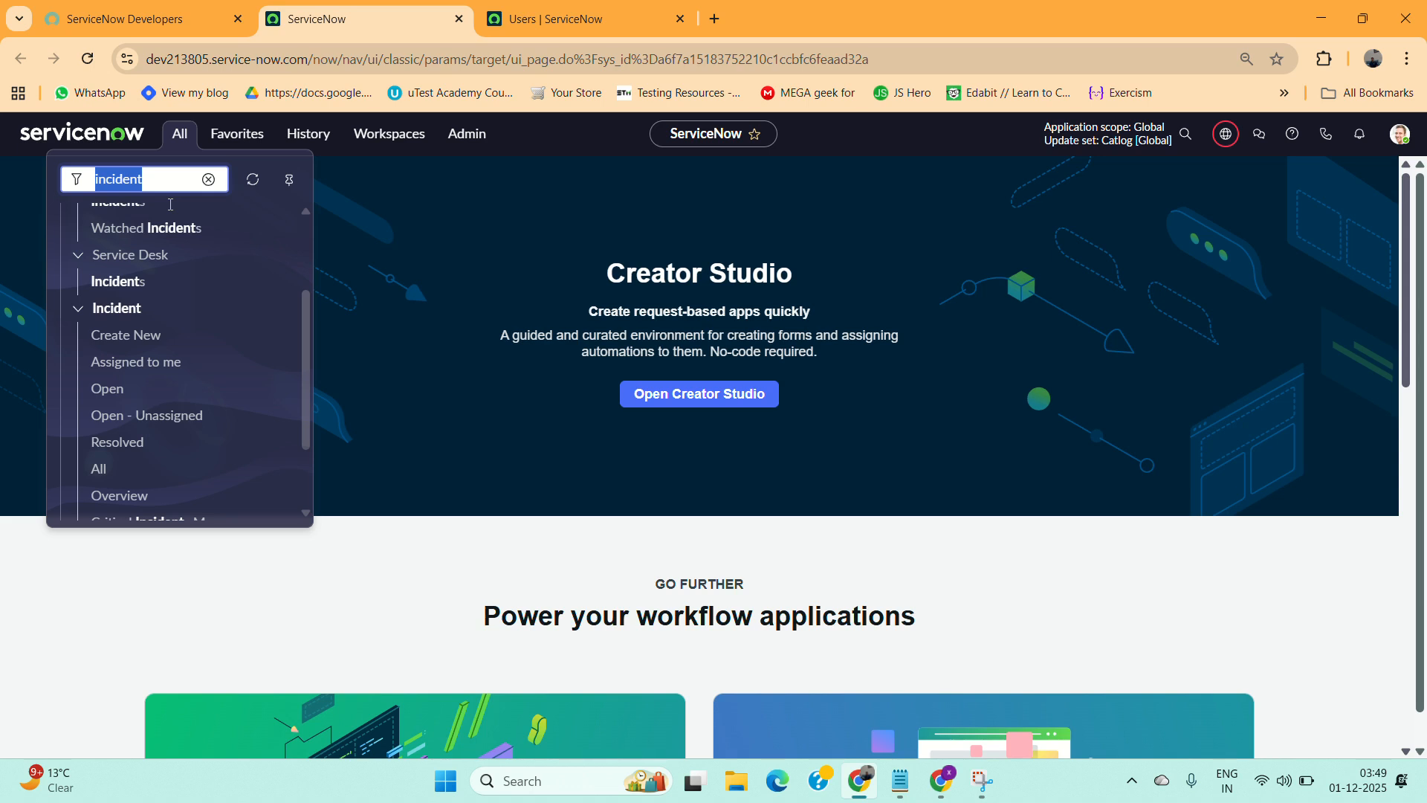
middle_click(115, 338)
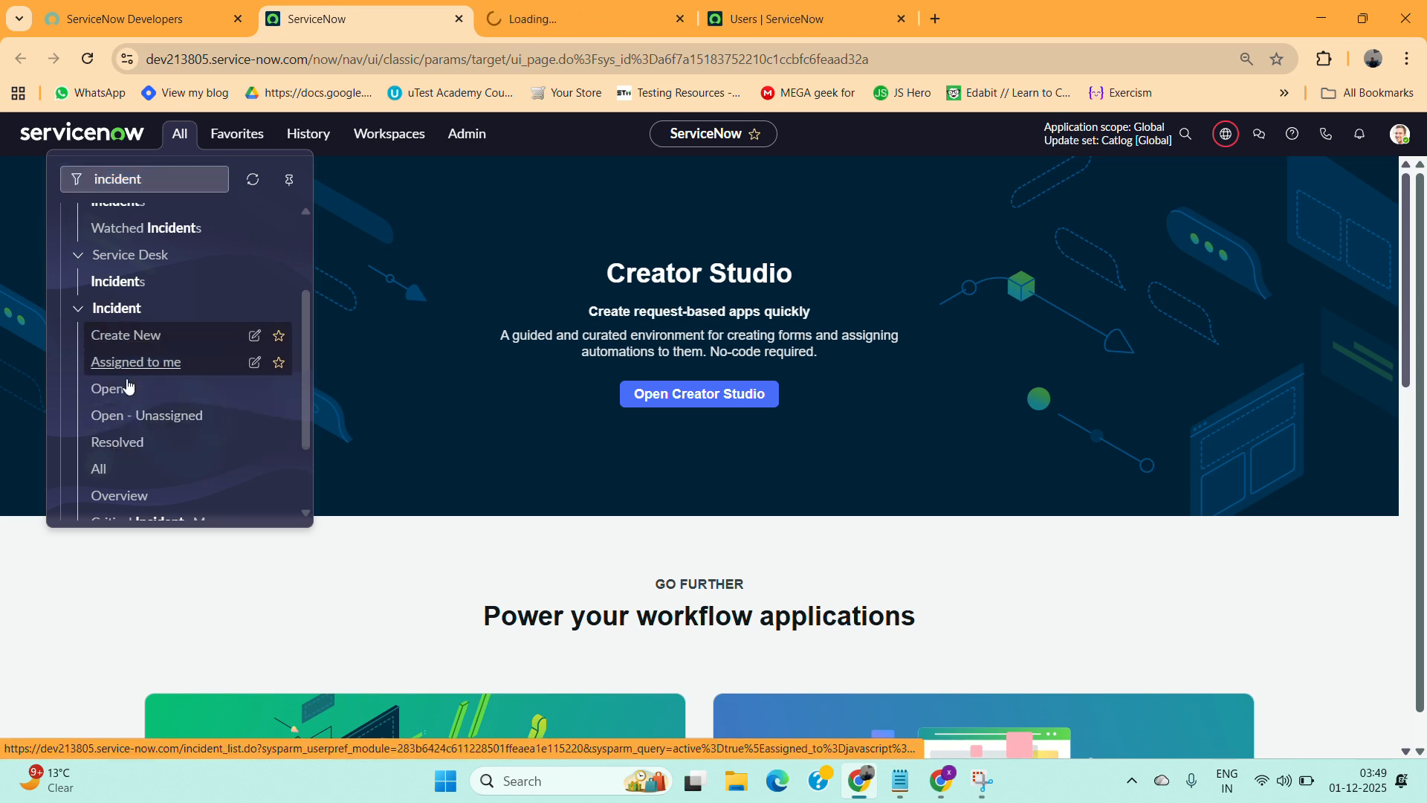
middle_click(102, 470)
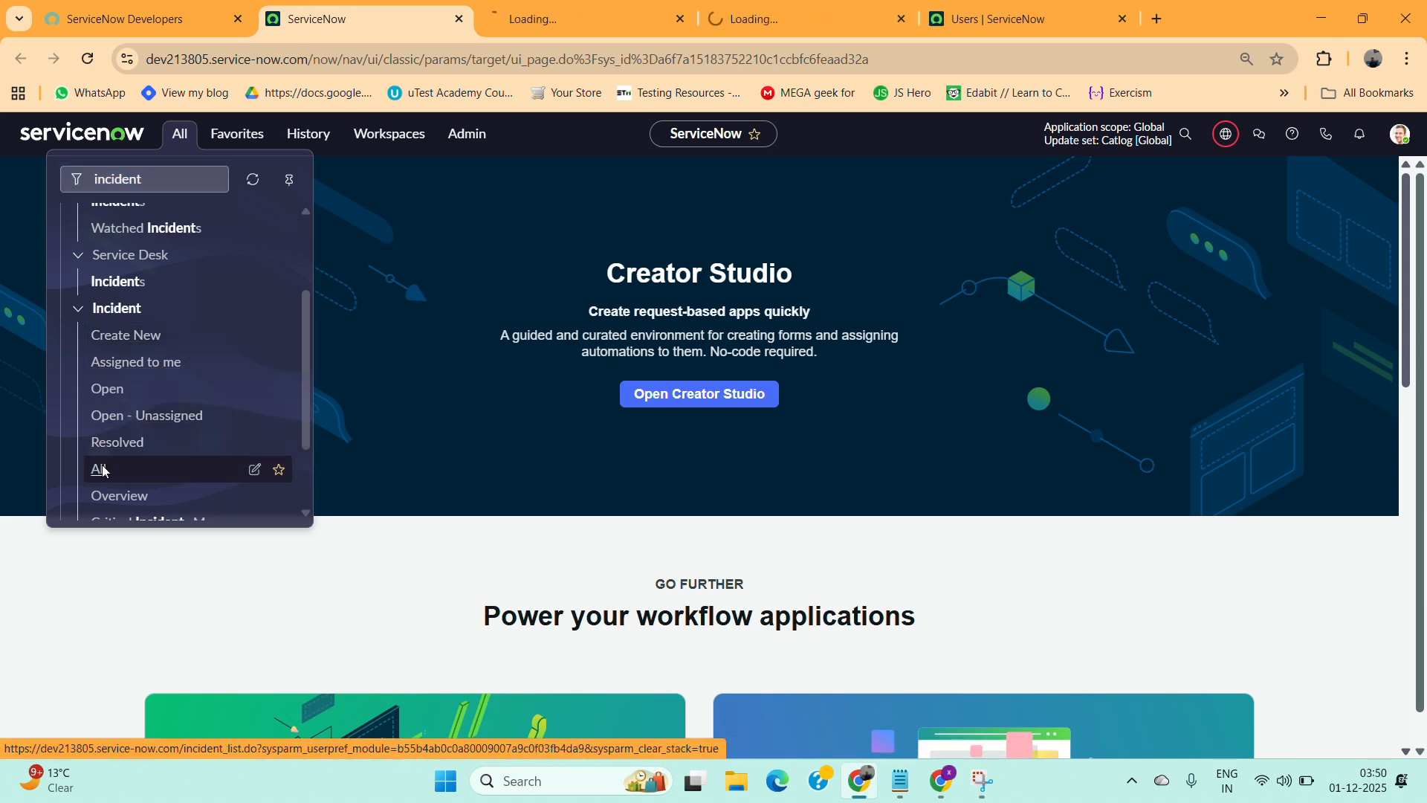
Review the newly opened incident form and list tabs.
click(519, 27)
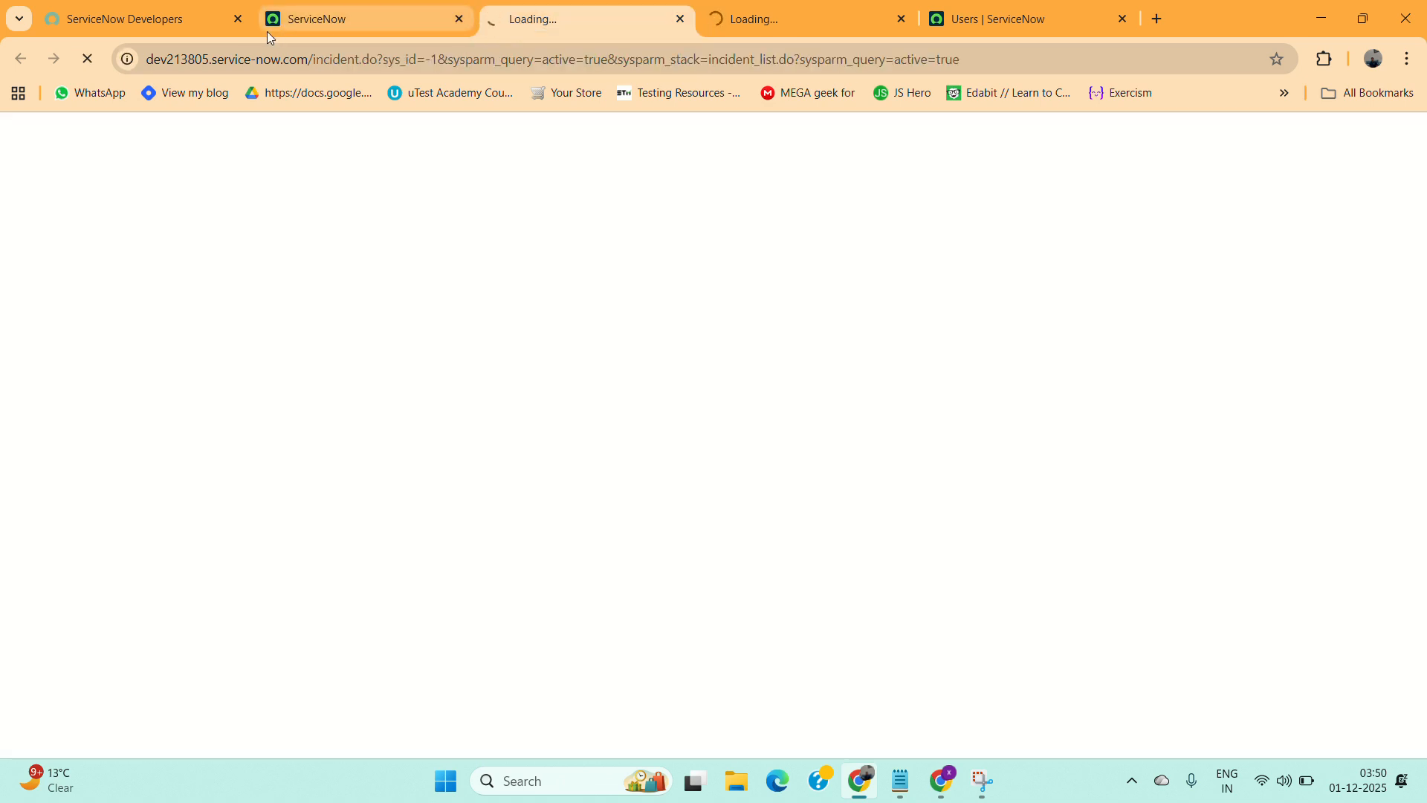
click(364, 10)
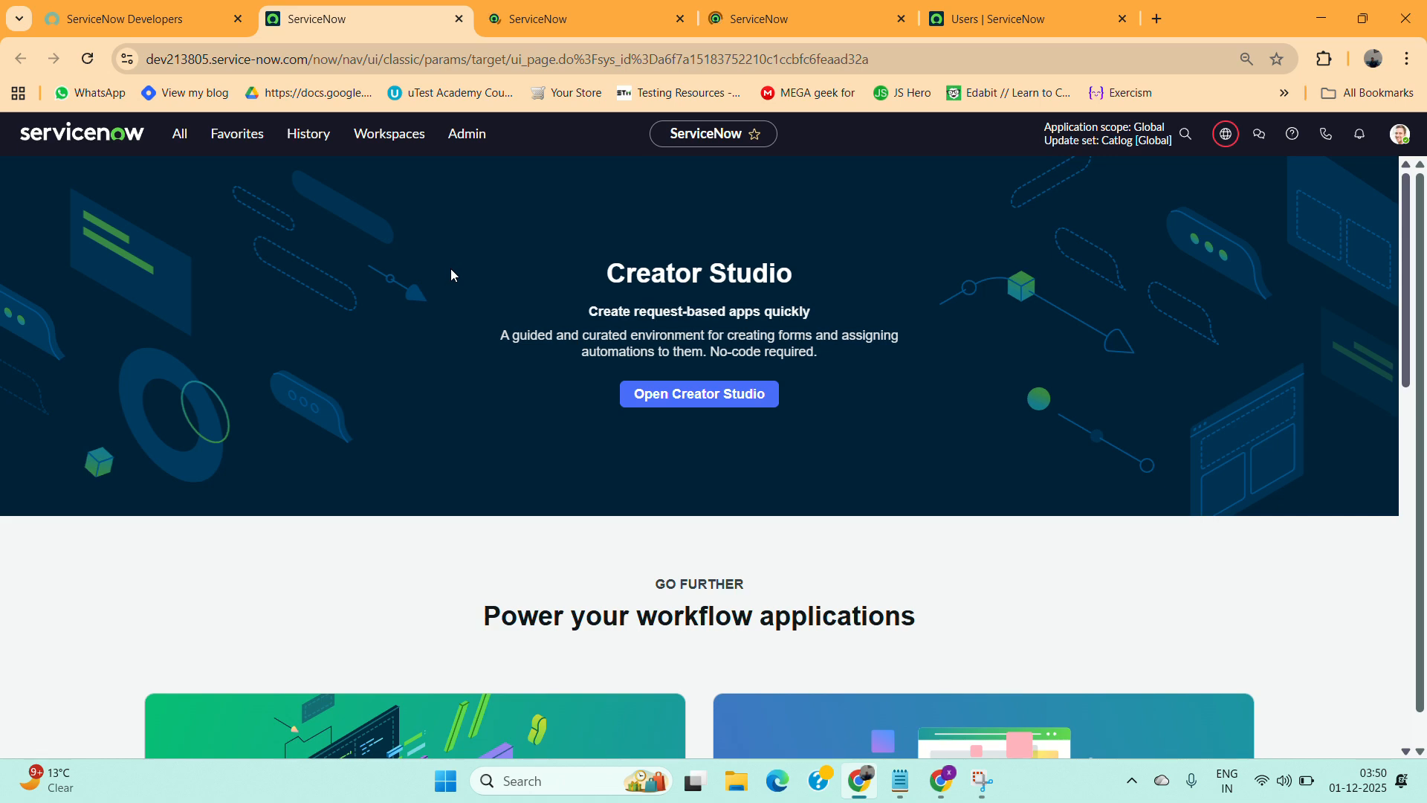
click(550, 8)
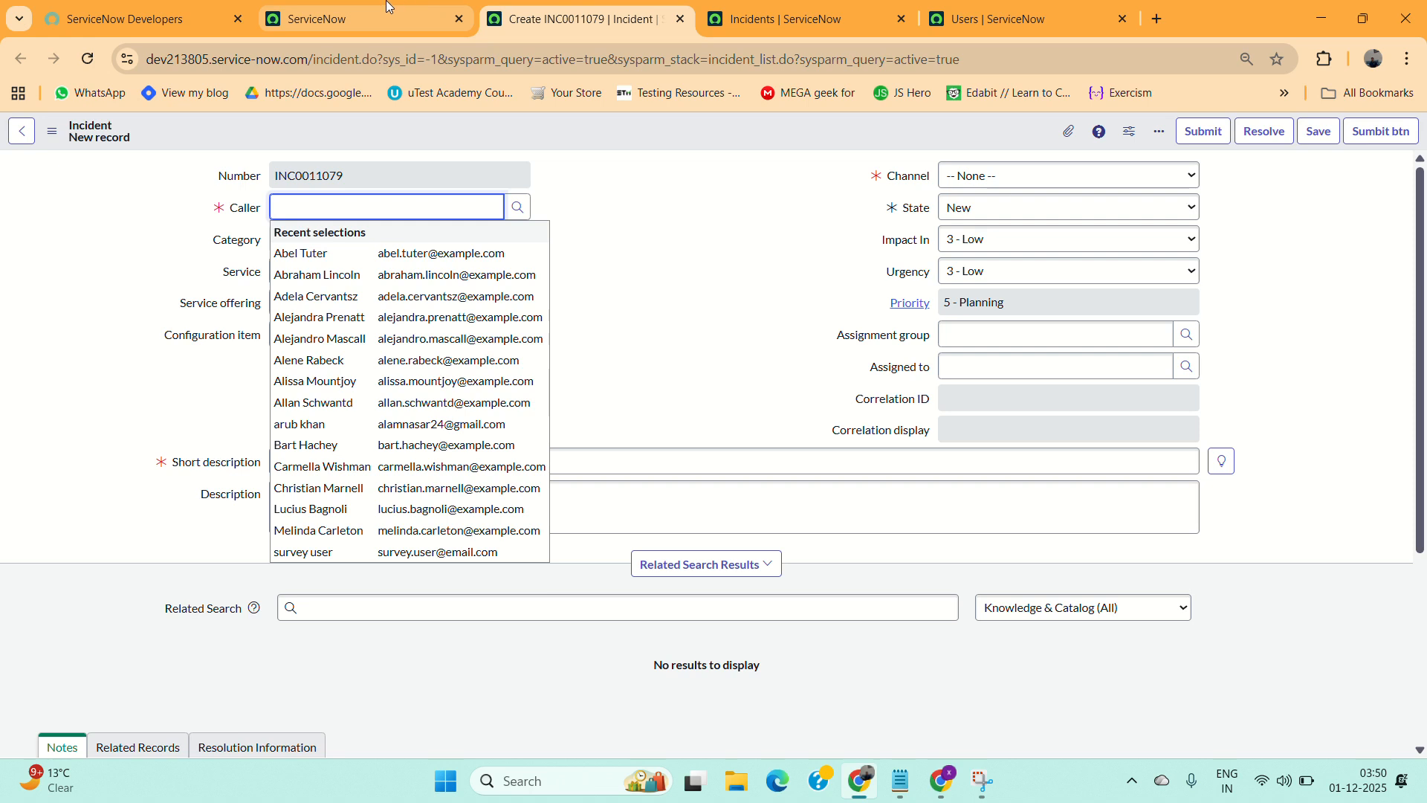
click(367, 30)
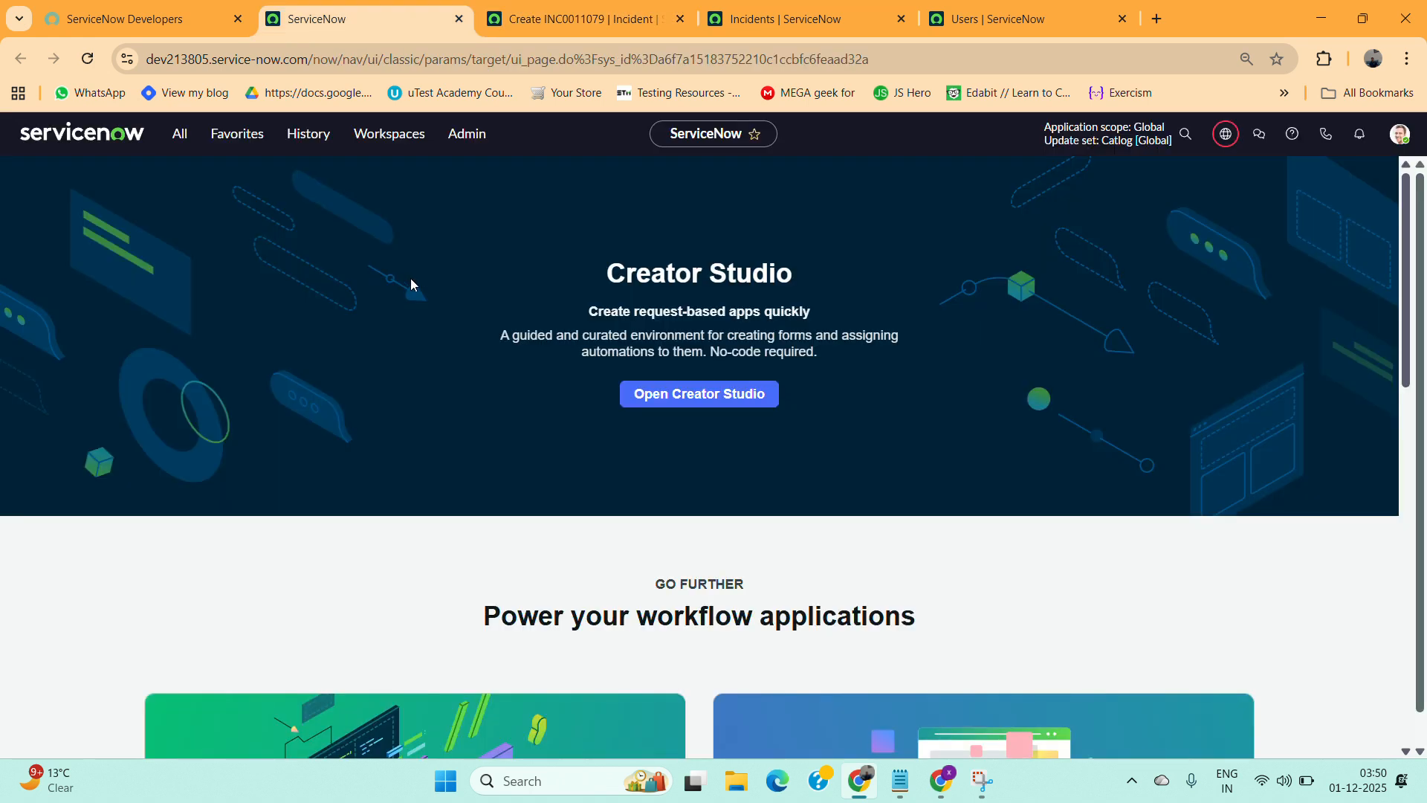
Clear the navigator filter and enter sys_user.LIST in it.
click(180, 133)
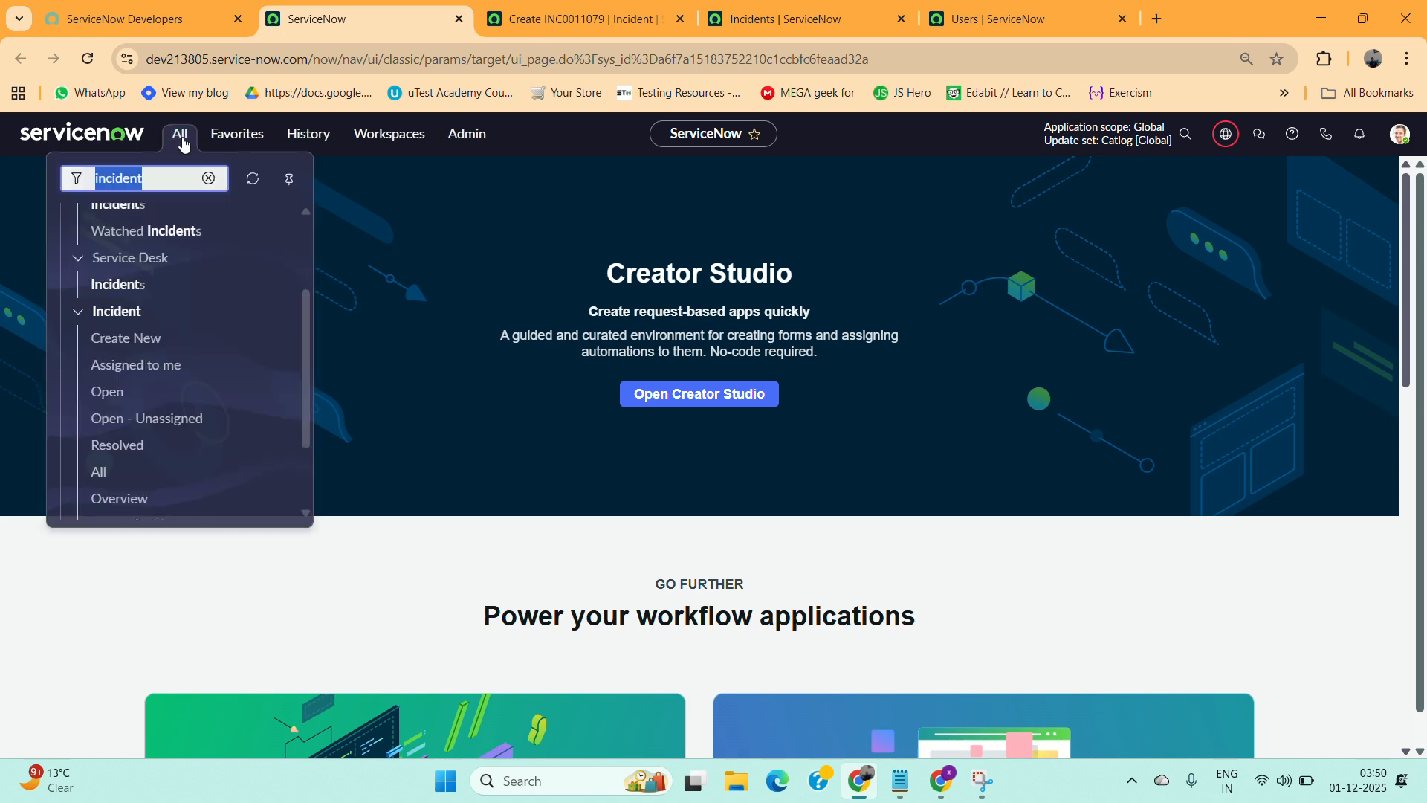
click(156, 187)
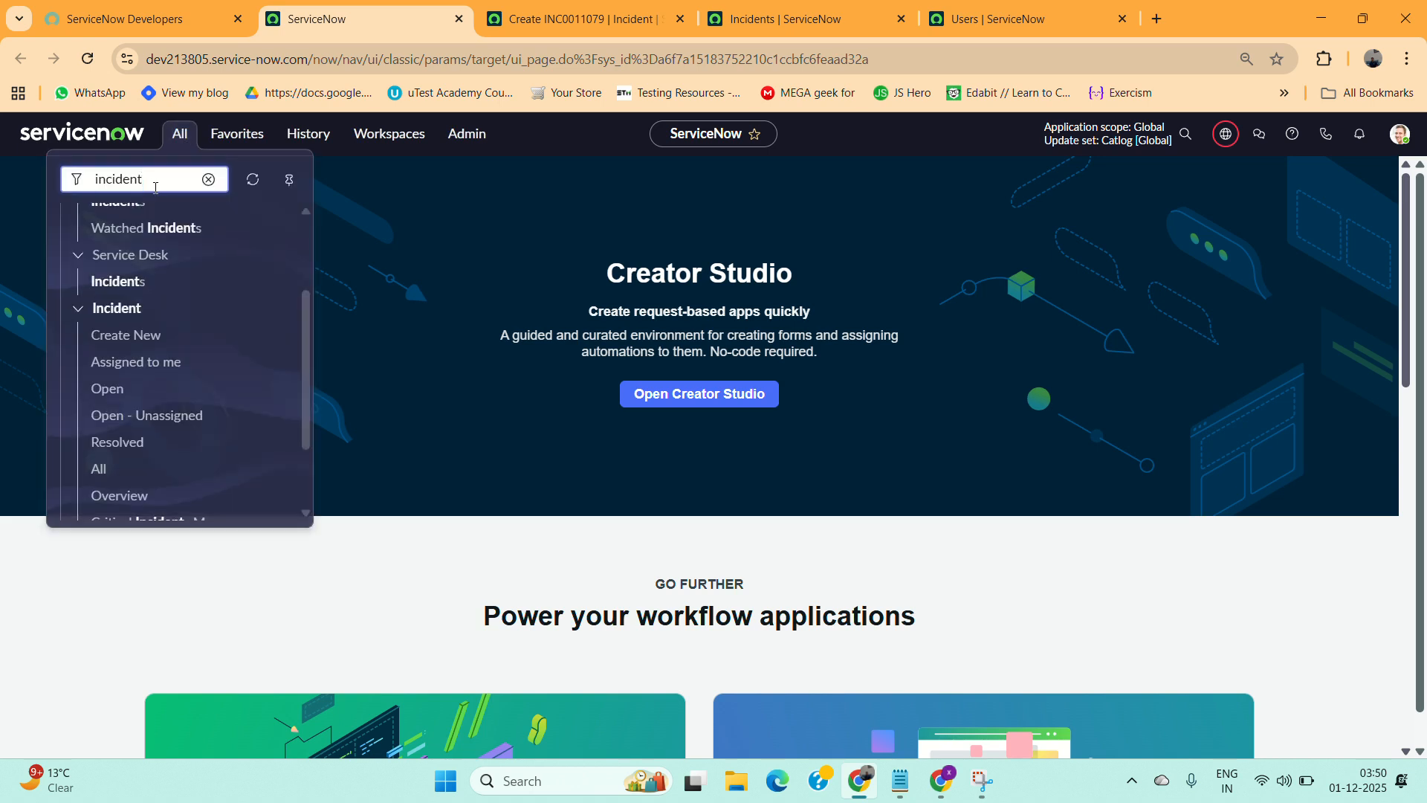
key(BackSpace)
key(BackSpace)
key(BackSpace)
key(BackSpace)
key(BackSpace)
key(BackSpace)
key(BackSpace)
key(BackSpace)
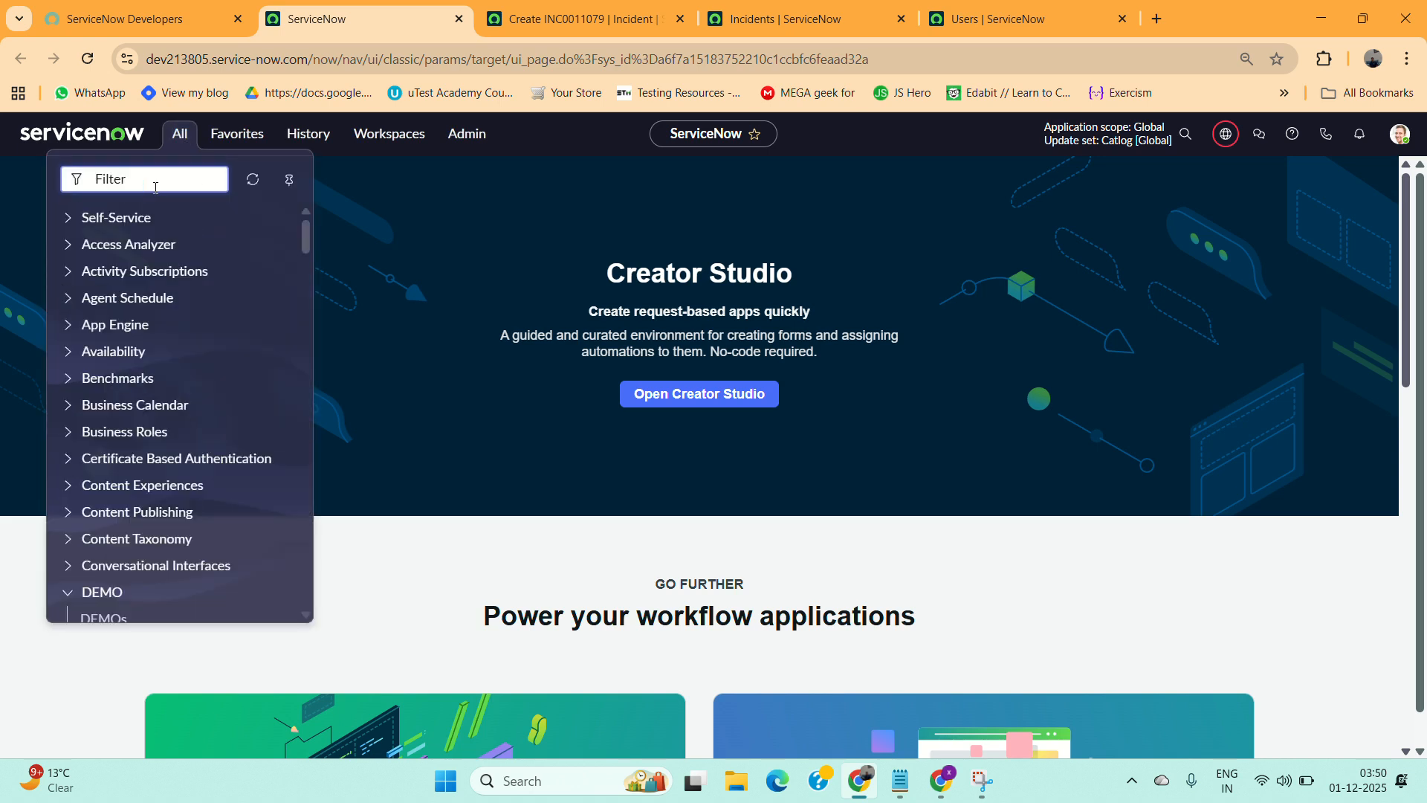
text(sys)
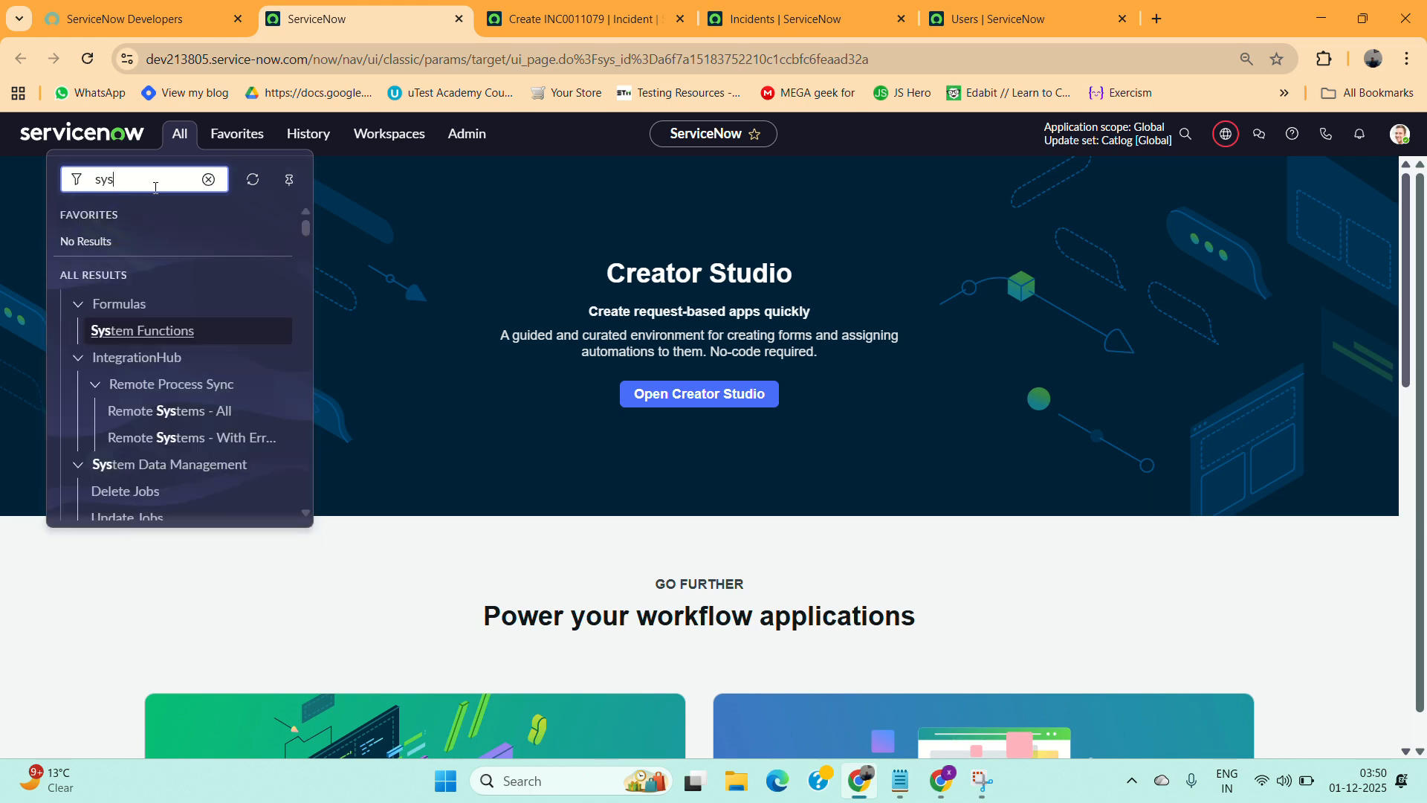
text(_user)
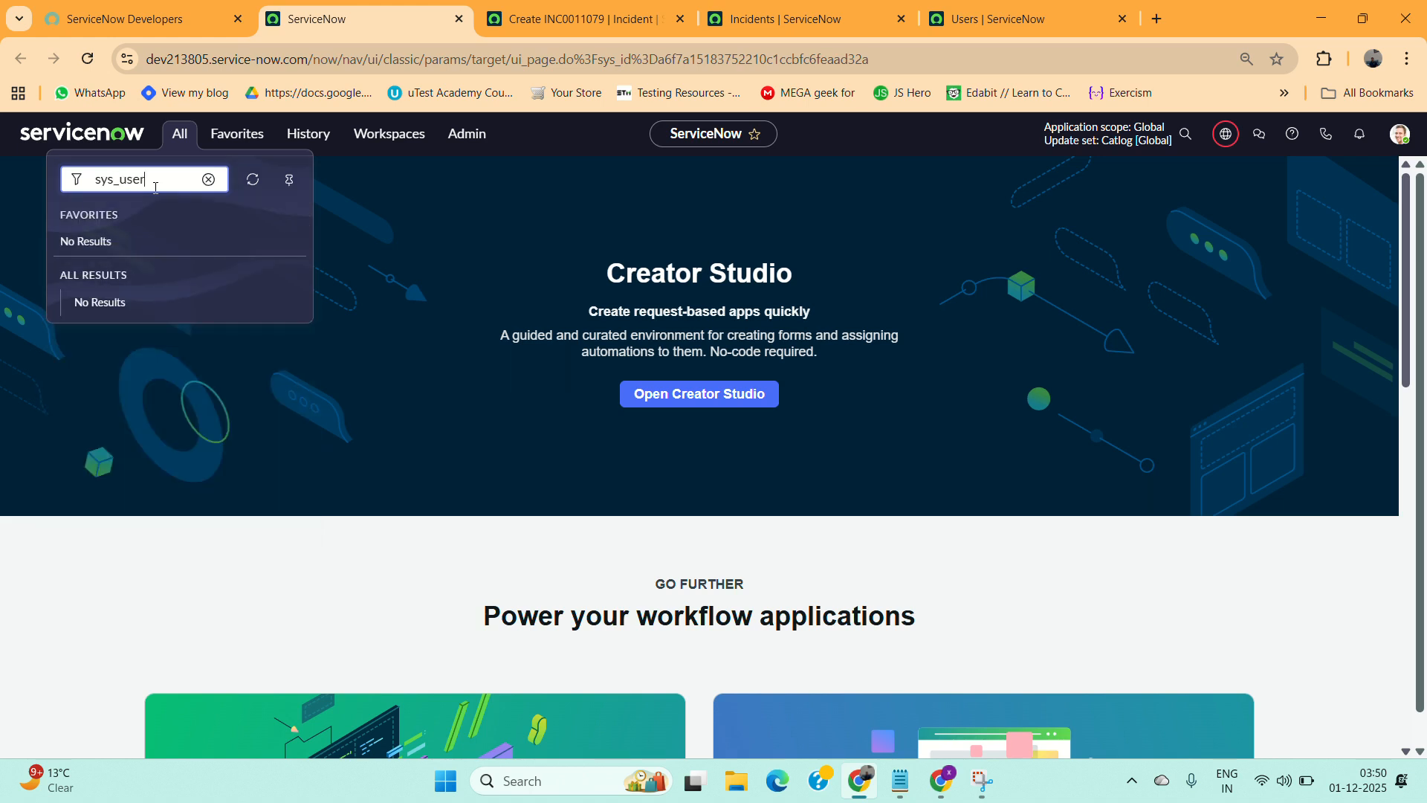
text(.LIST)
Switch to the Users list tab and start a new user record.
key(alt+Tab)
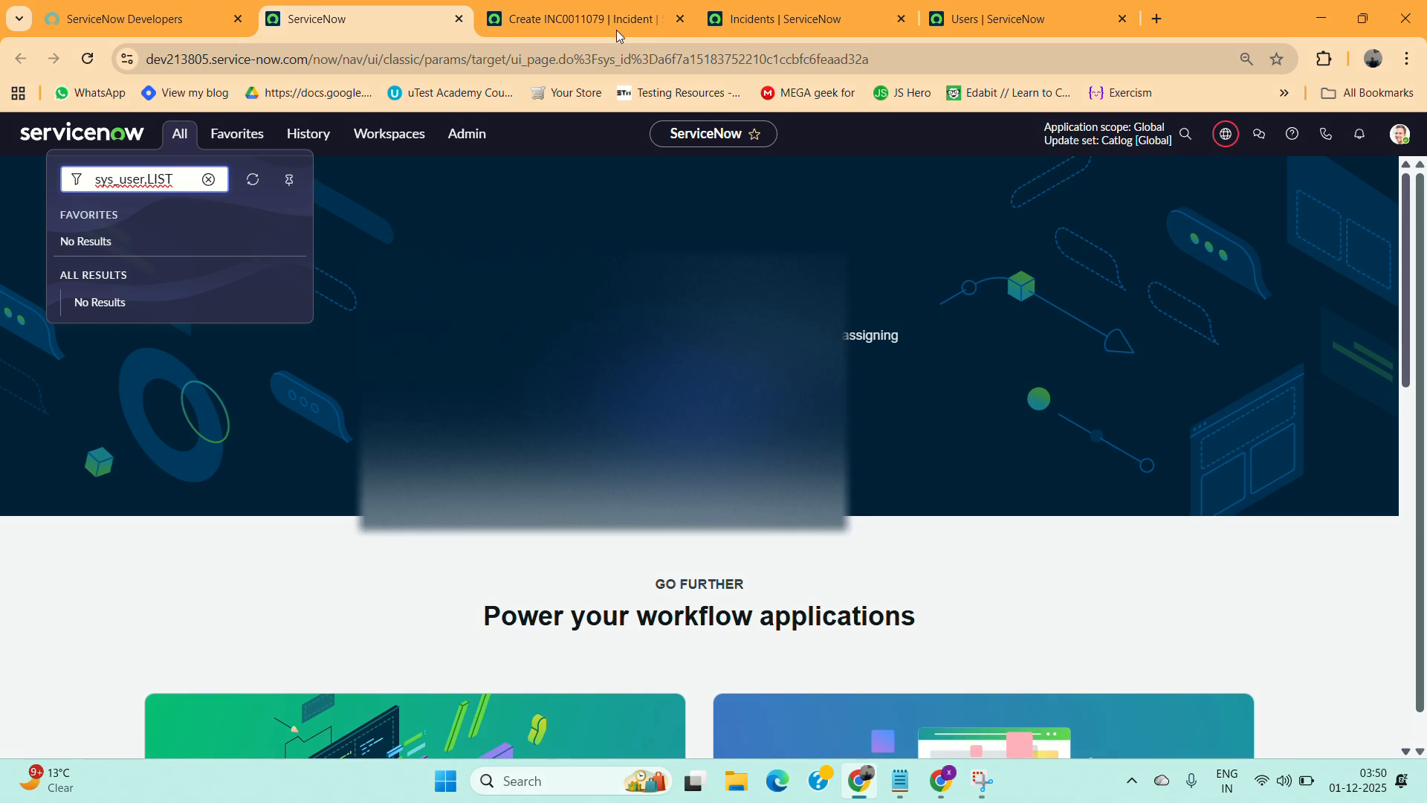
click(959, 22)
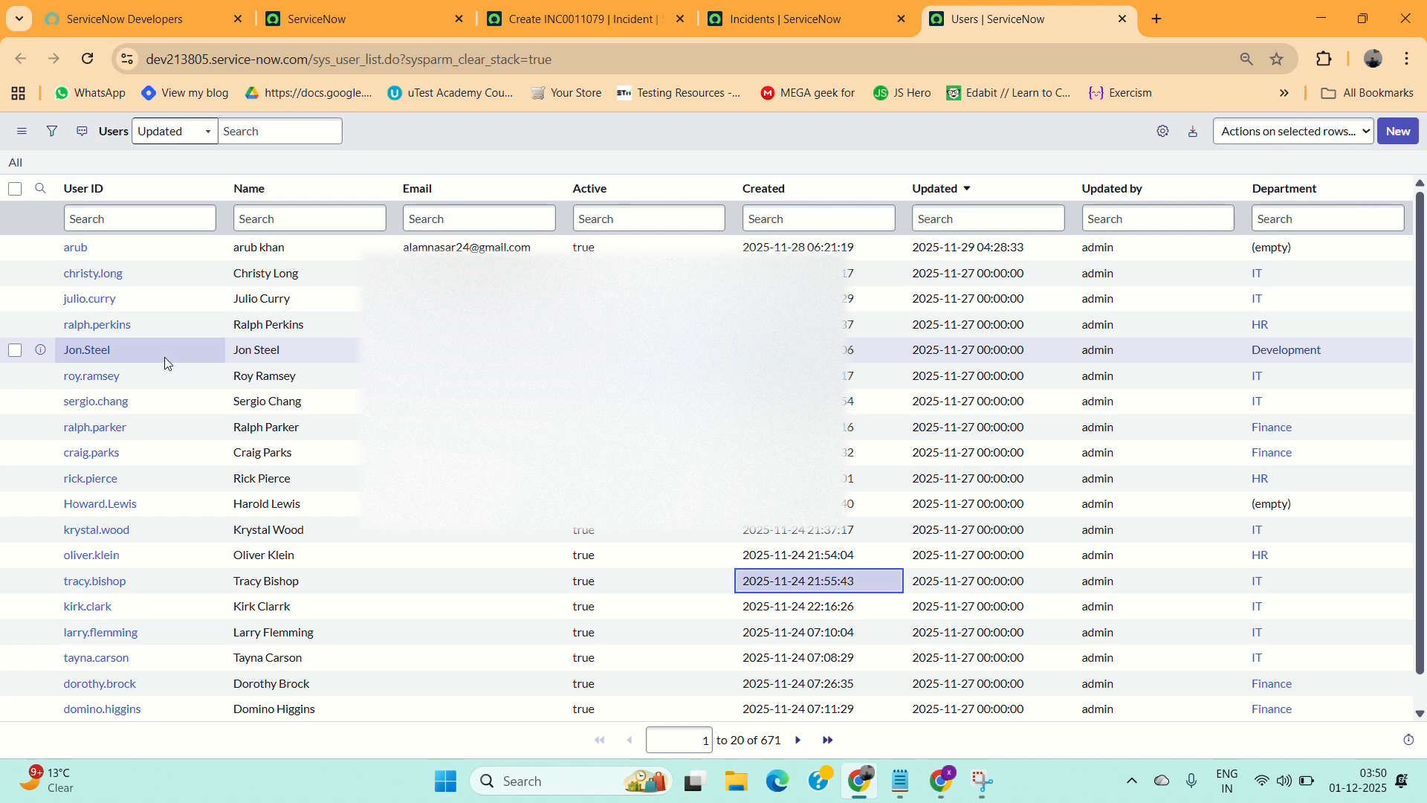
click(1396, 141)
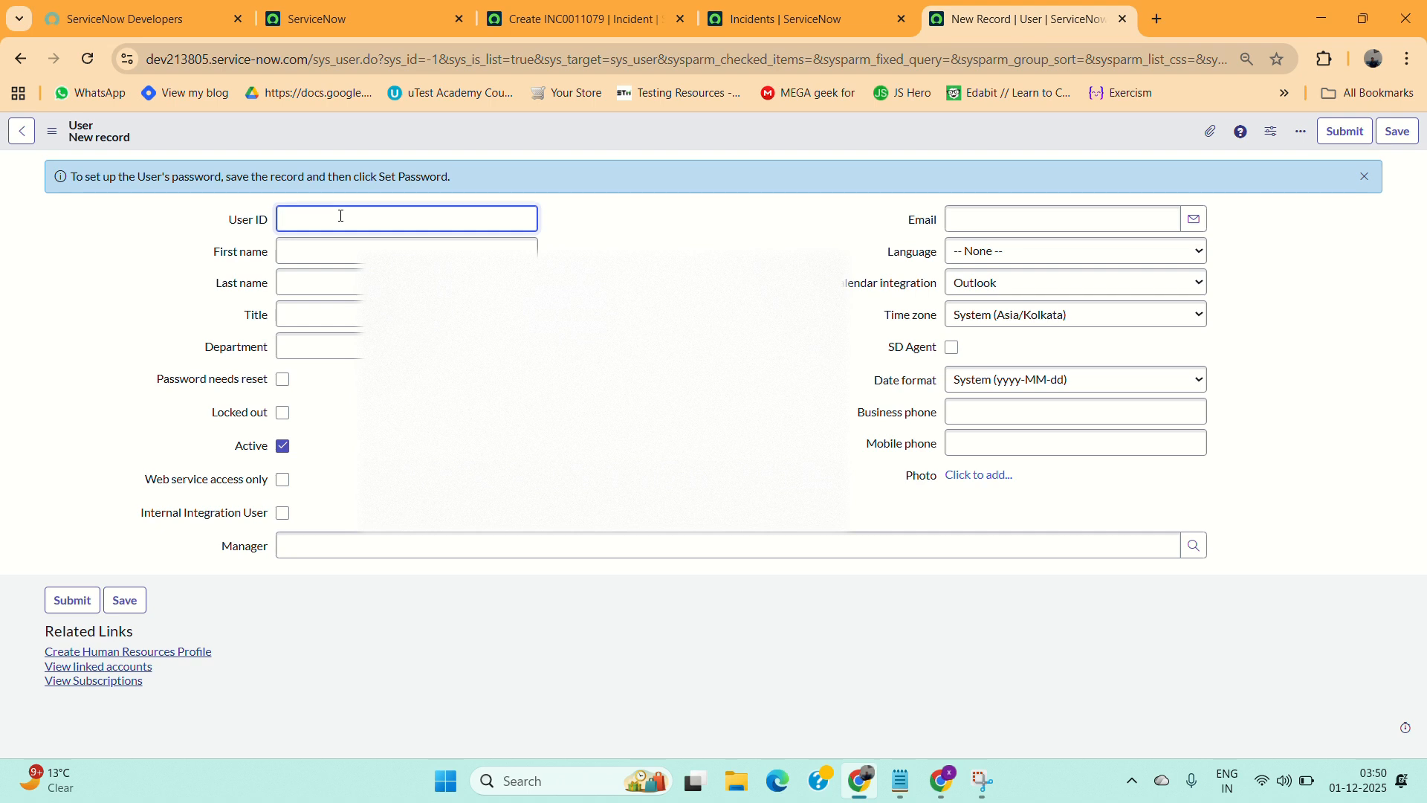
Fill in the new user's user ID, first name and last name.
text(Salim)
click(329, 245)
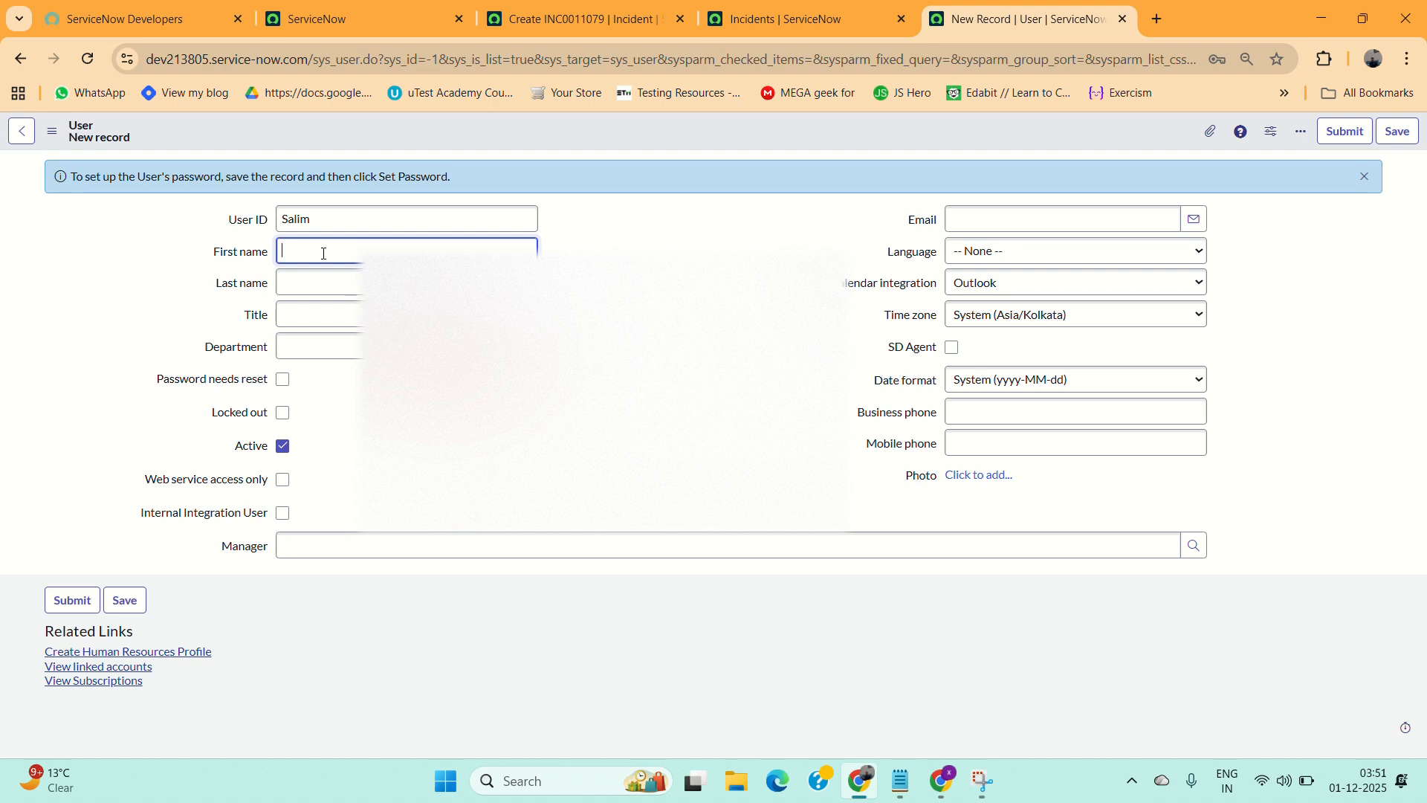
click(319, 277)
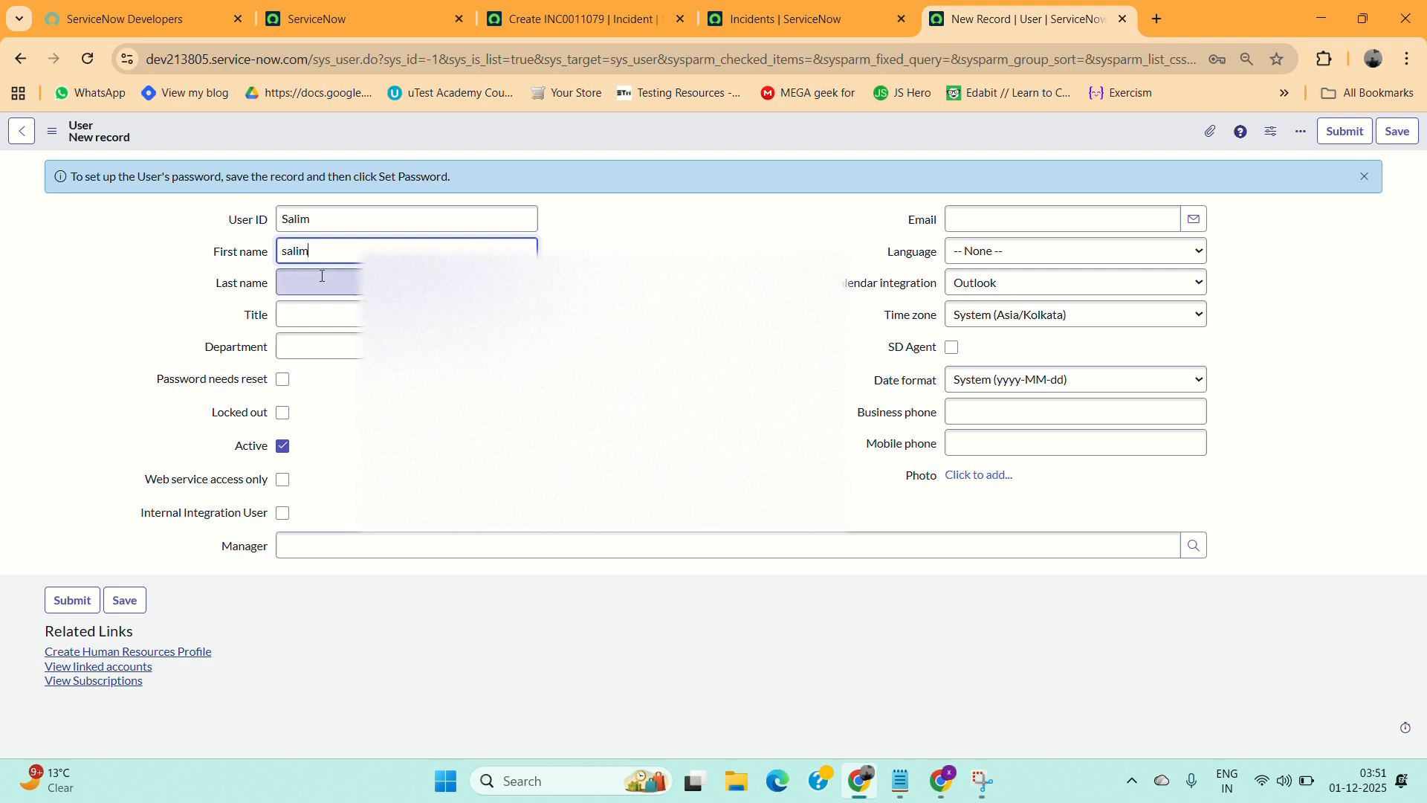
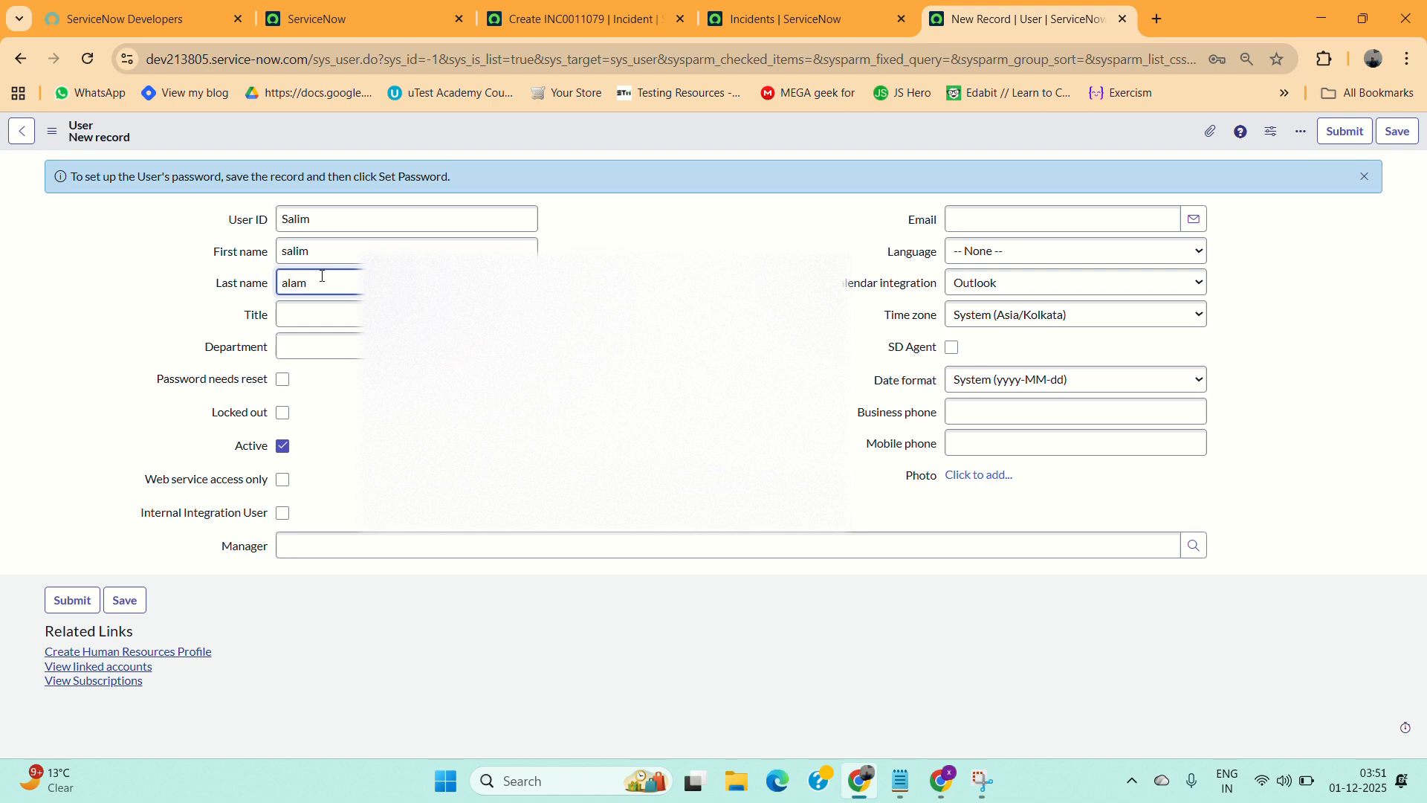
click(337, 455)
Enter the user's e-mail address and save the new user record.
click(979, 219)
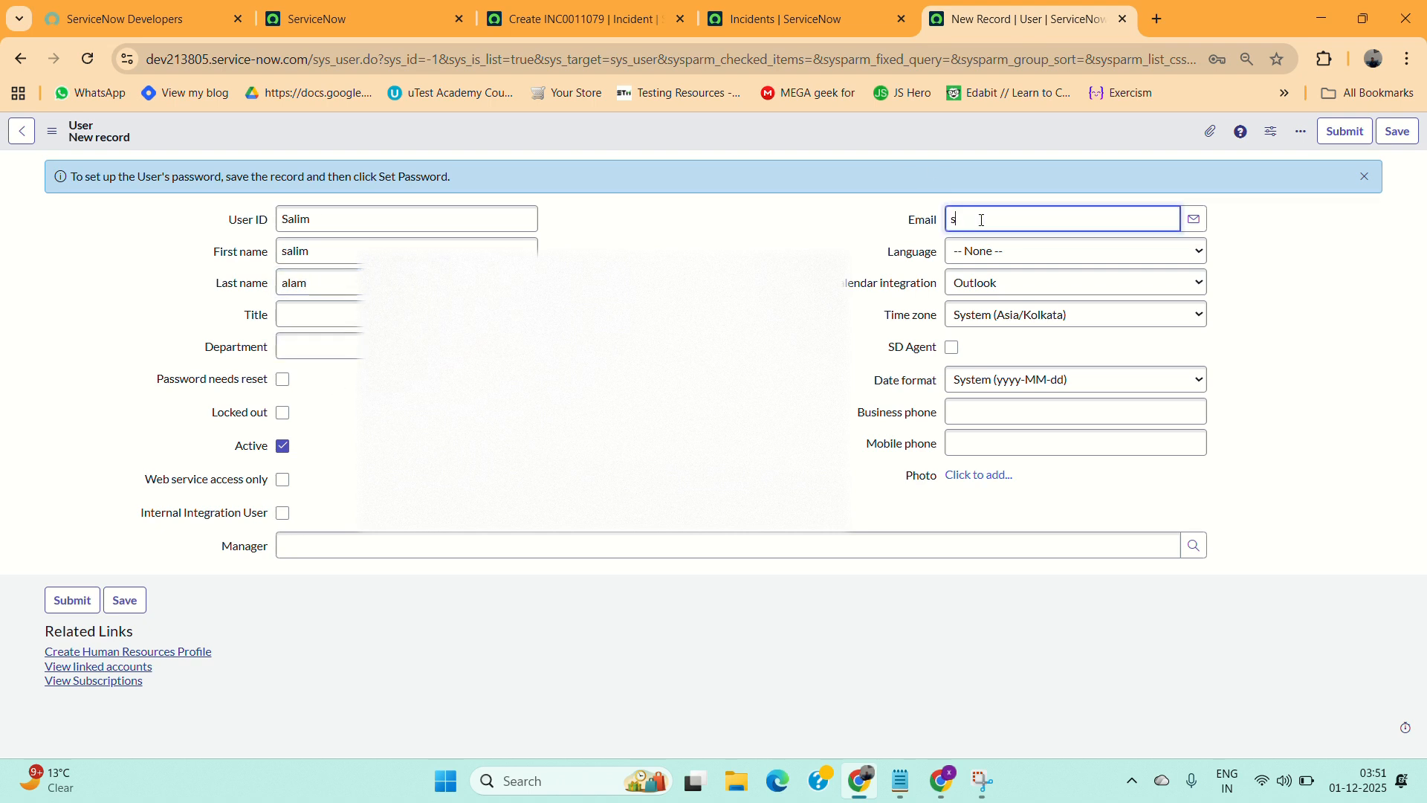
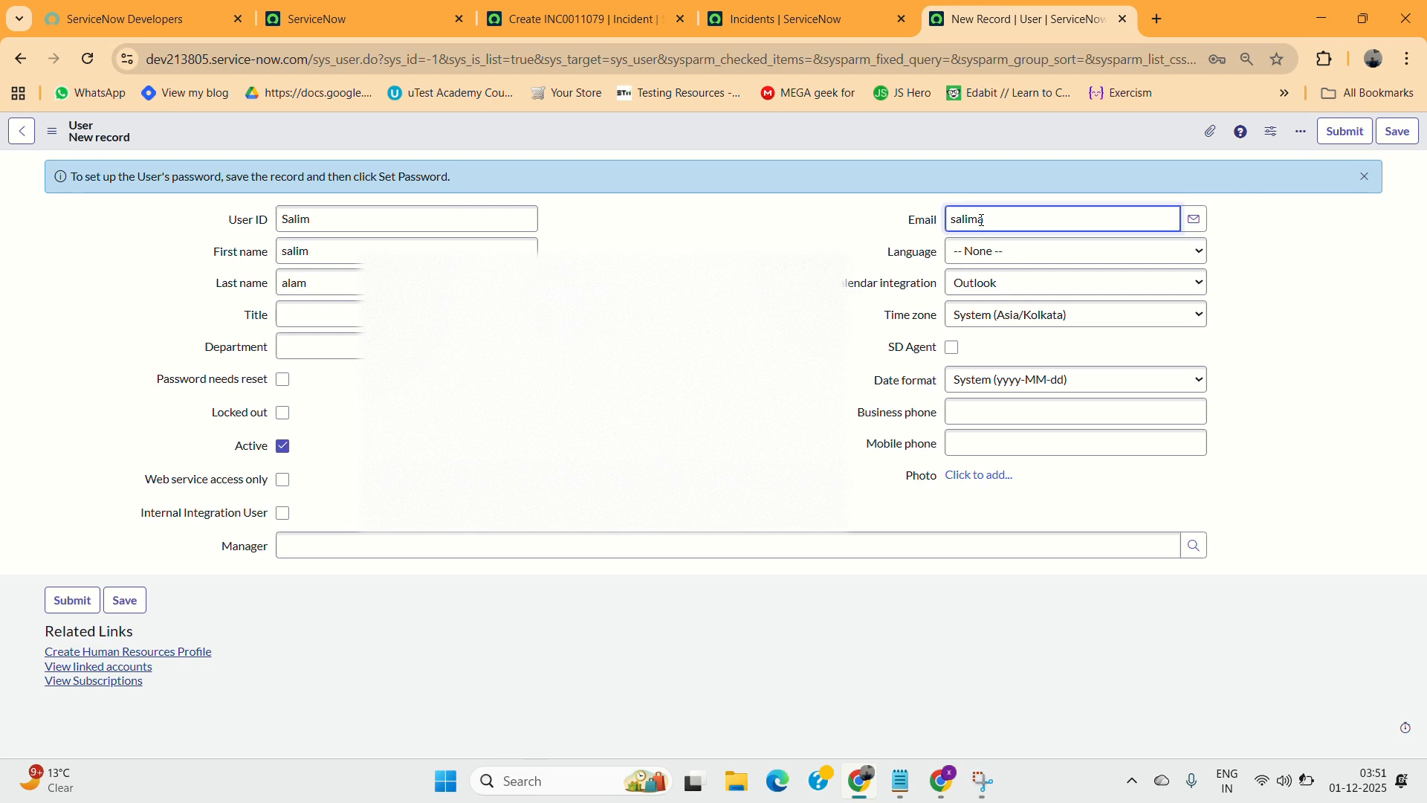
click(614, 33)
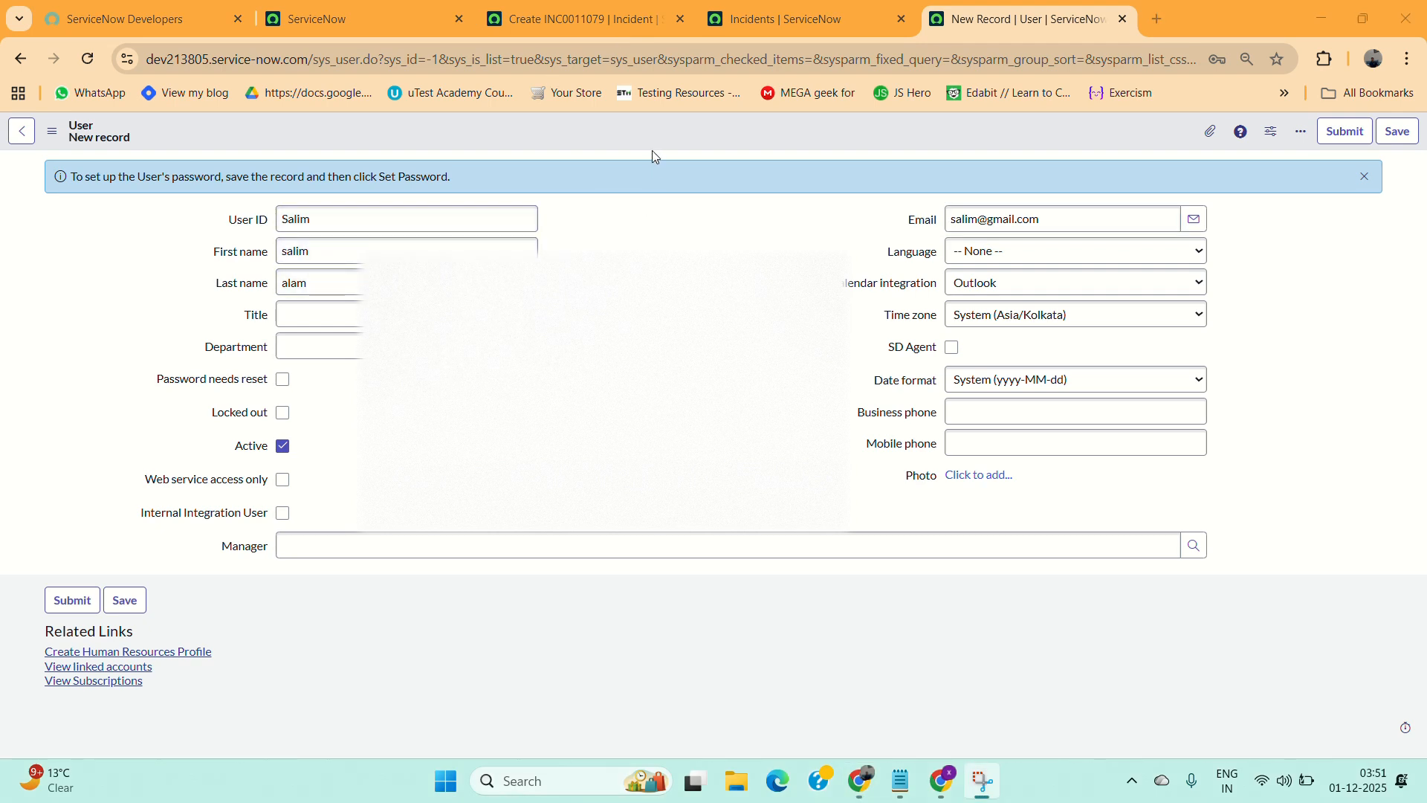
click(1398, 135)
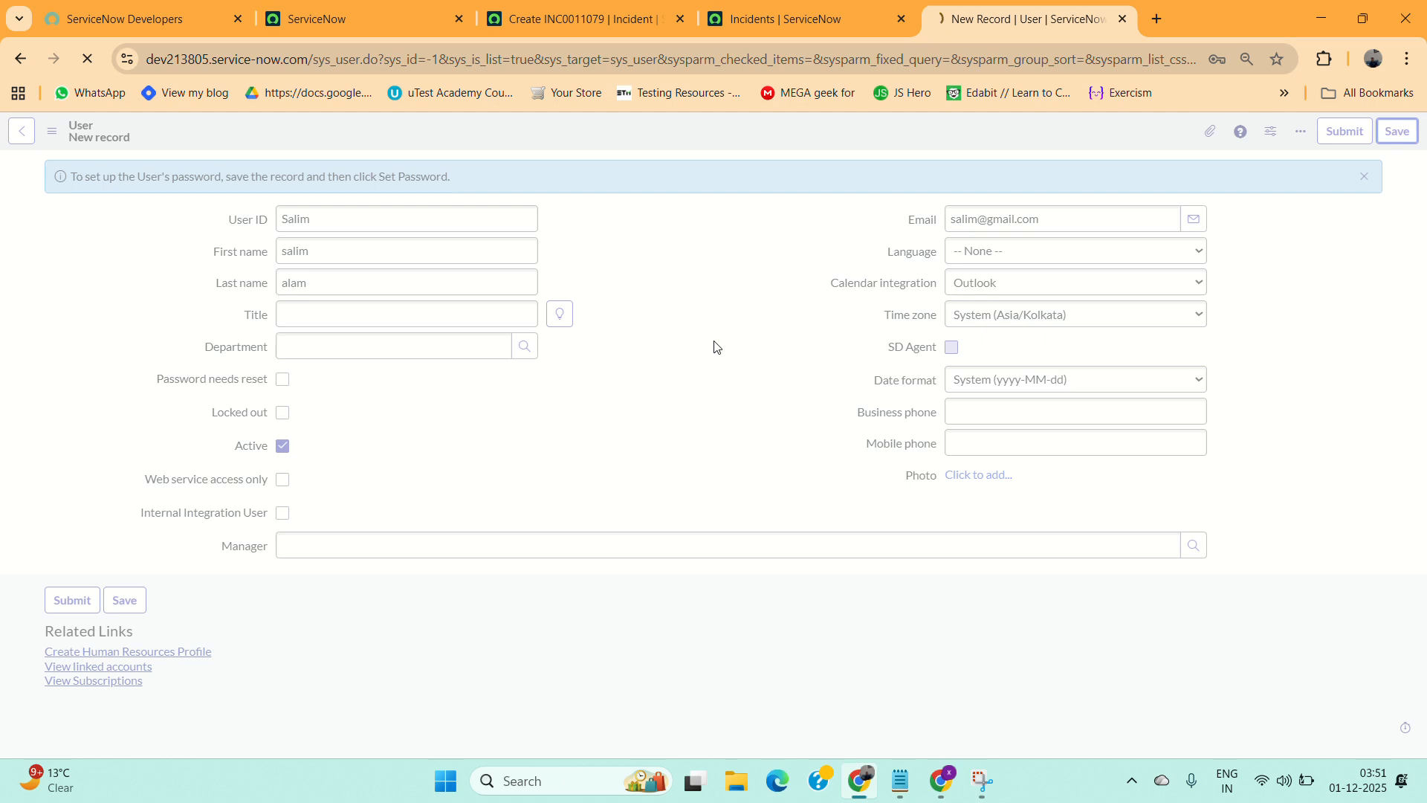
Assign the itil role to the user through the roles editor and save.
scroll(715, 347, down, 2)
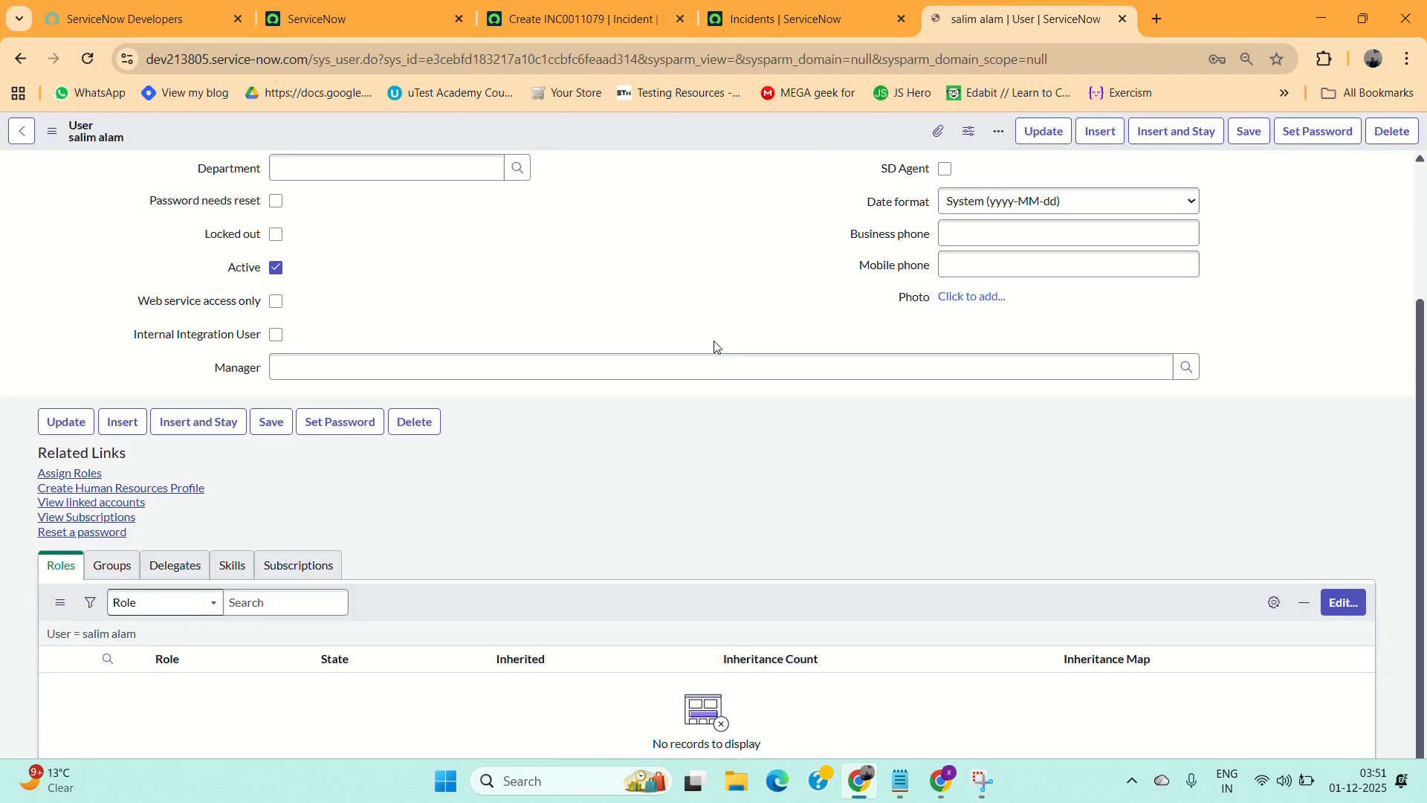
click(1359, 631)
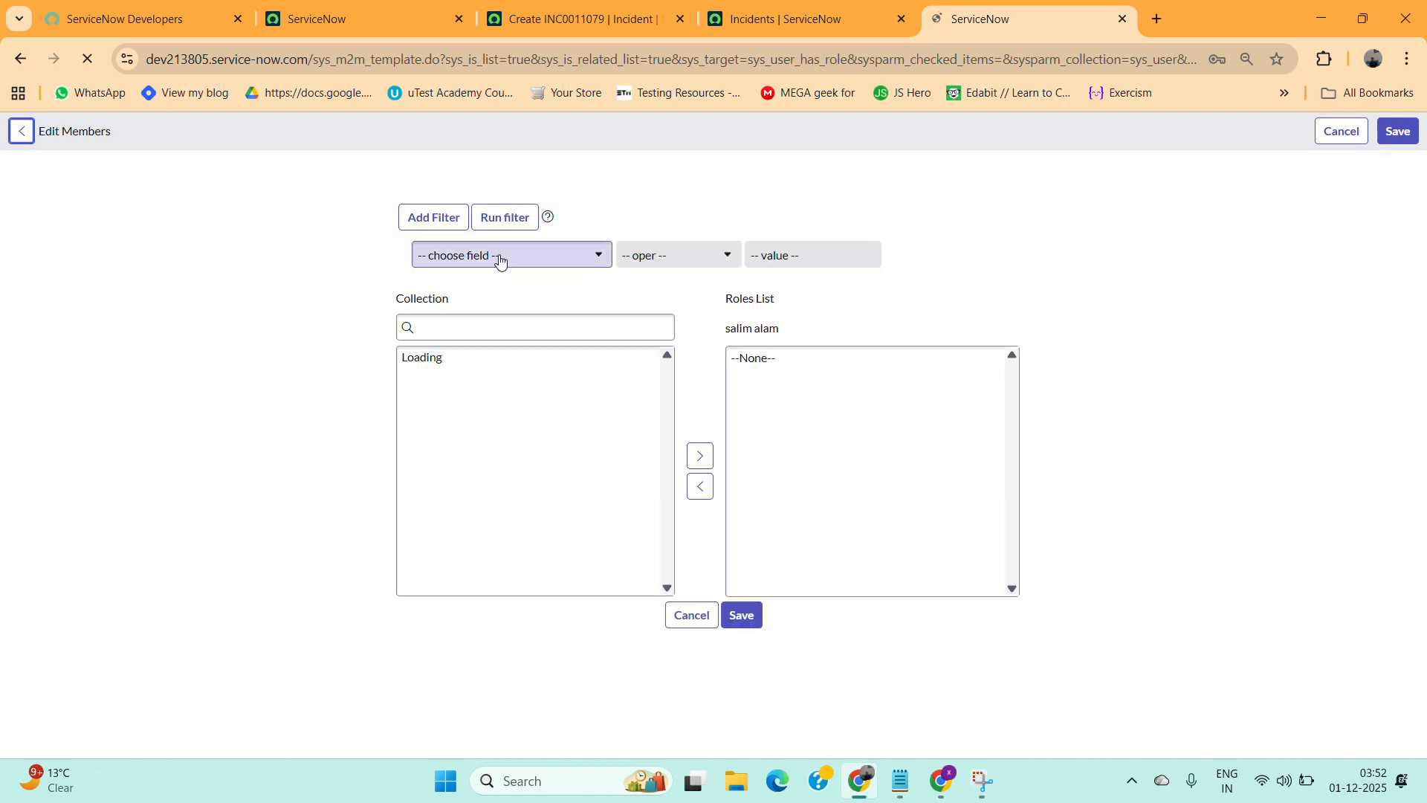
click(480, 325)
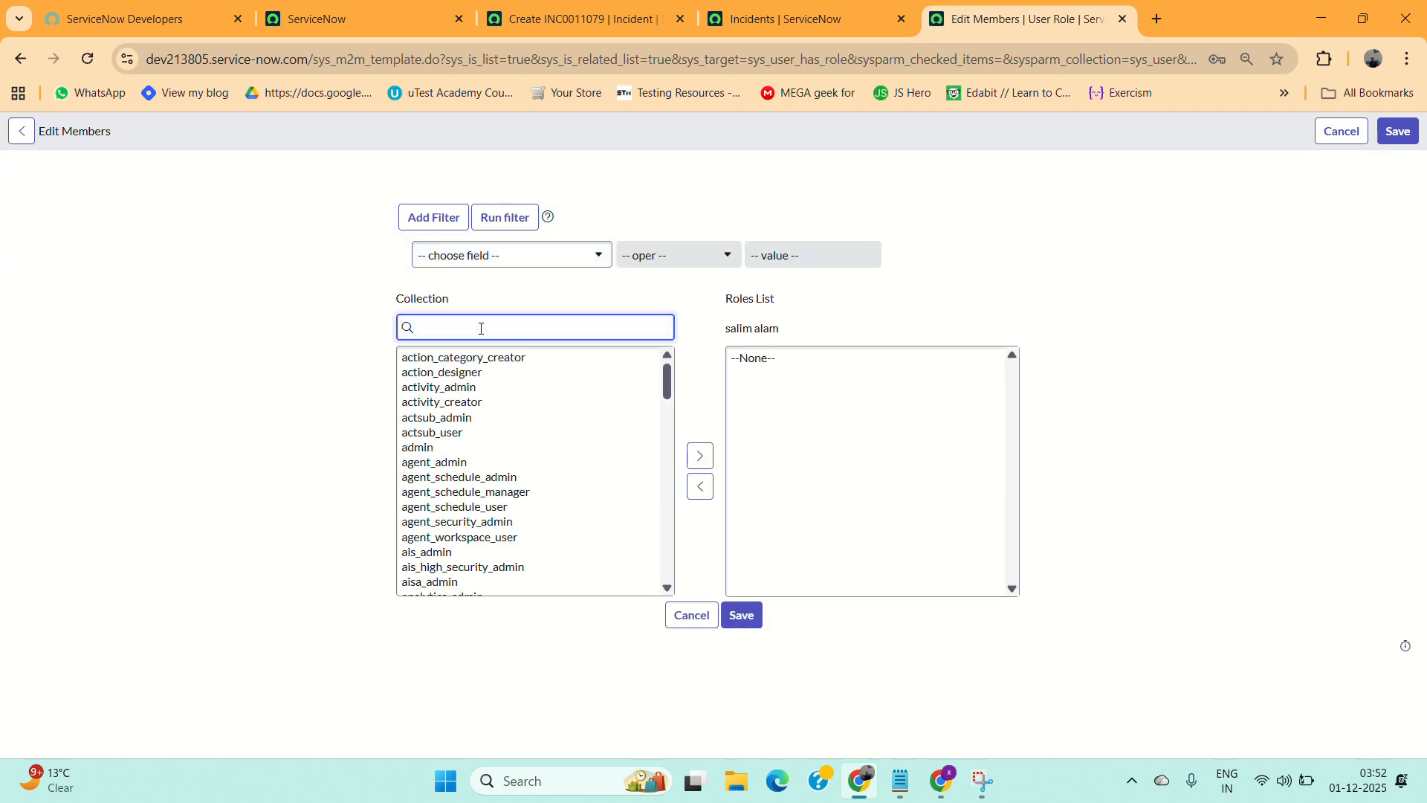
text(itil)
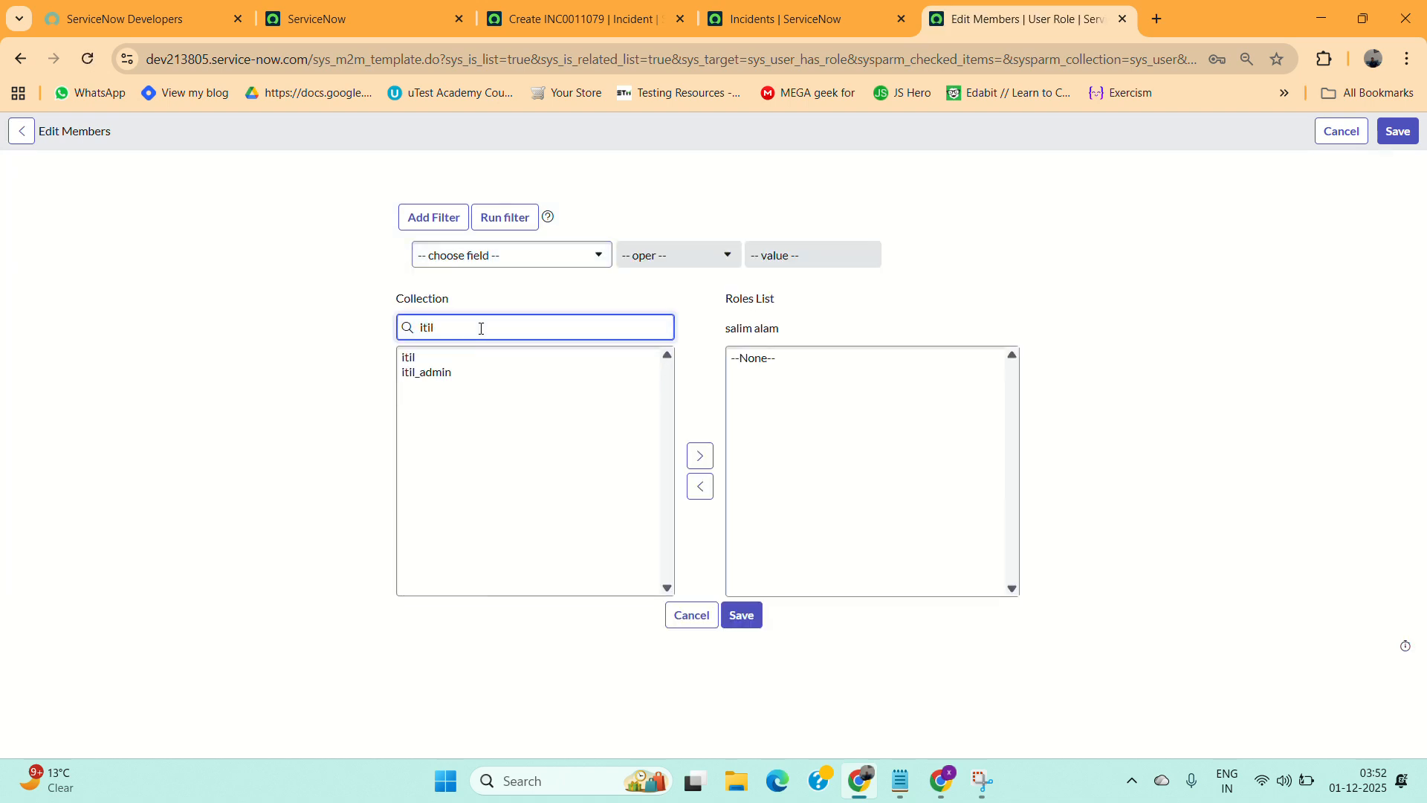
click(408, 358)
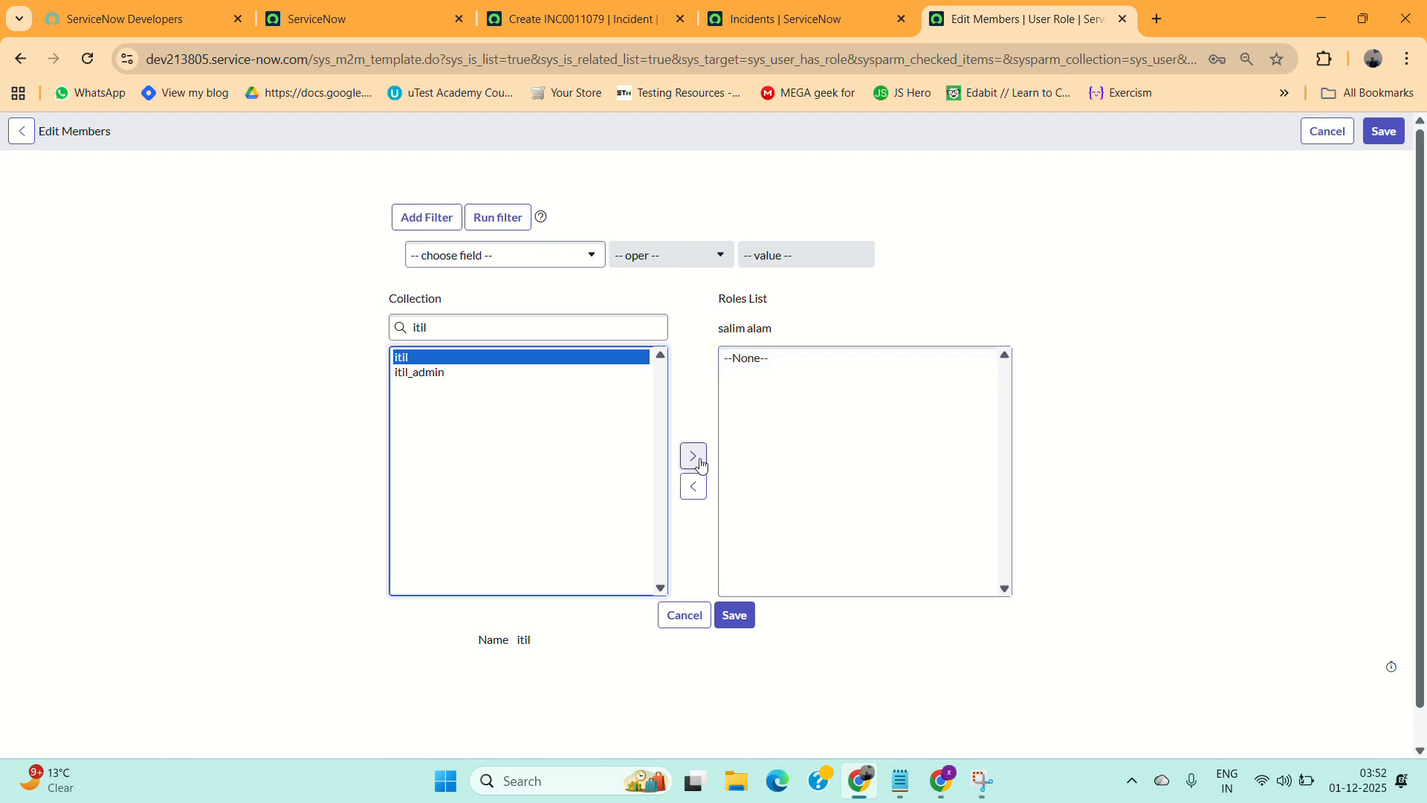
click(694, 457)
click(736, 615)
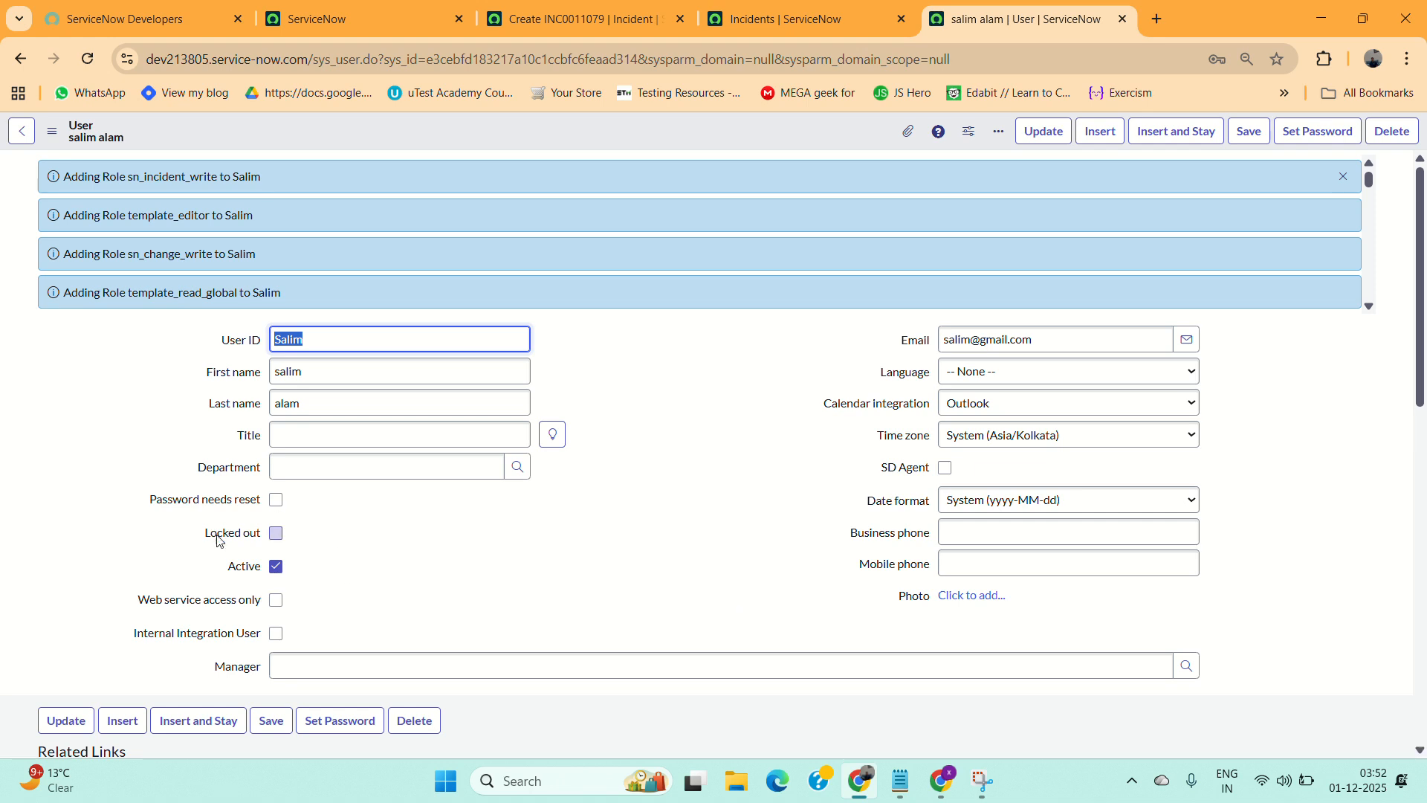
scroll(406, 533, down, 1)
scroll(405, 533, up, 1)
click(382, 11)
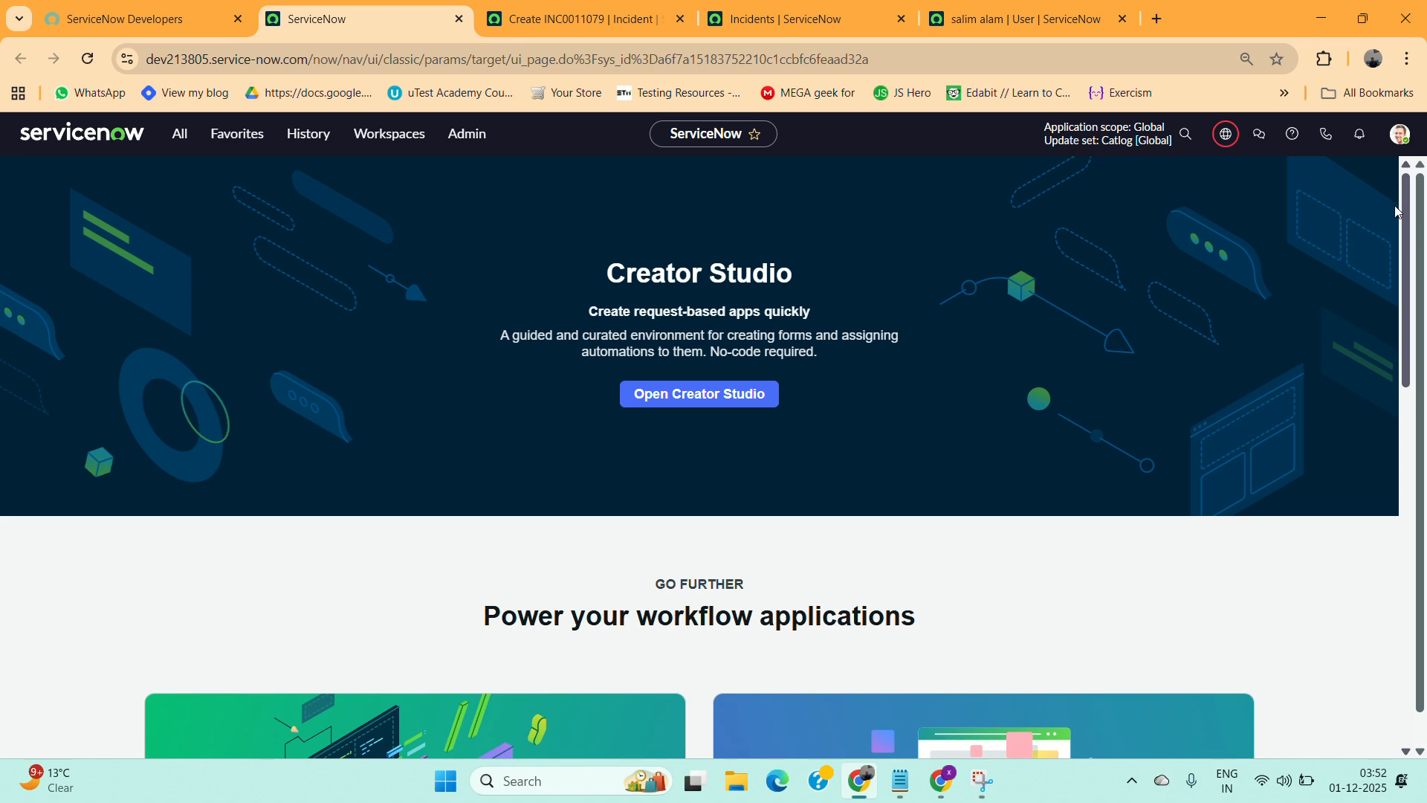
Impersonate the newly created user from the profile menu.
click(1400, 133)
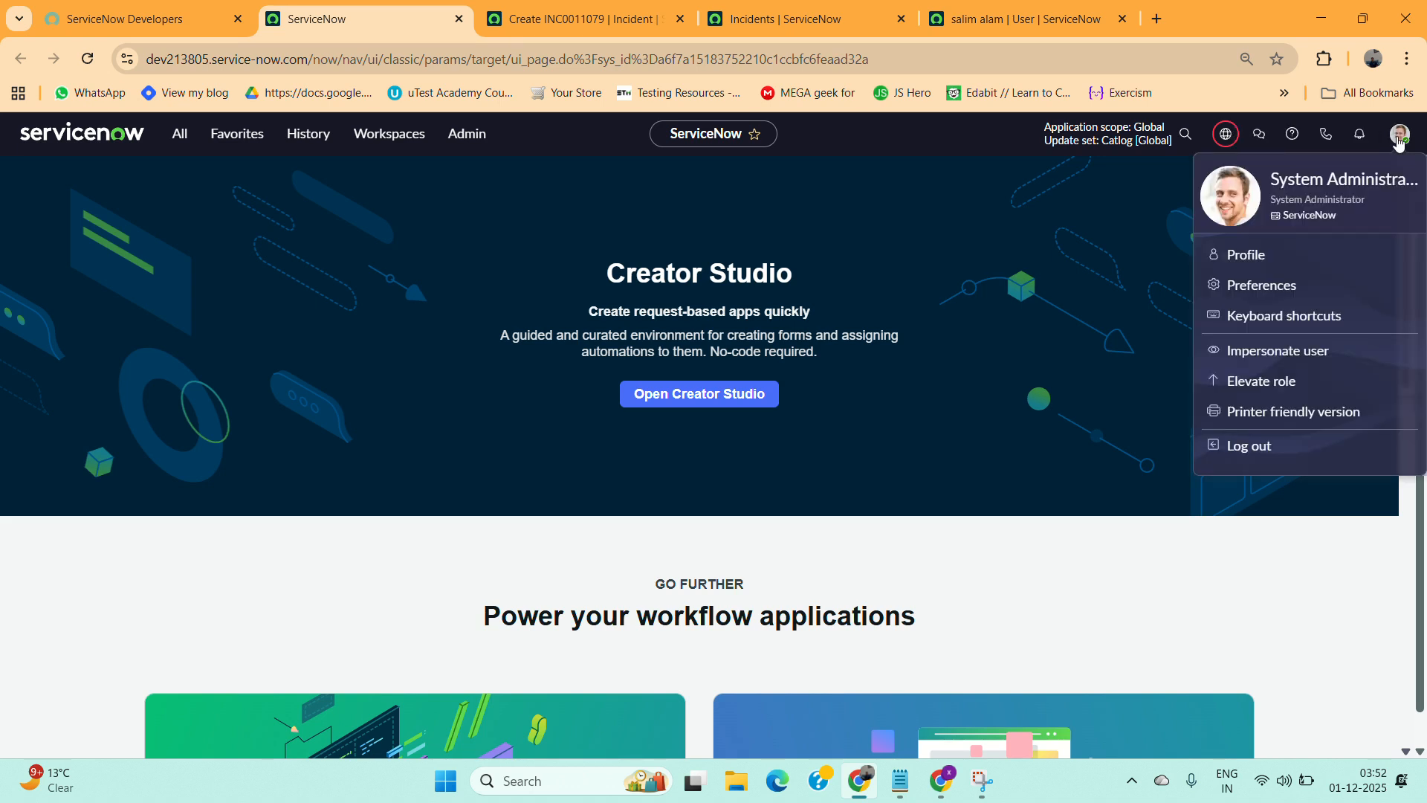
click(1287, 354)
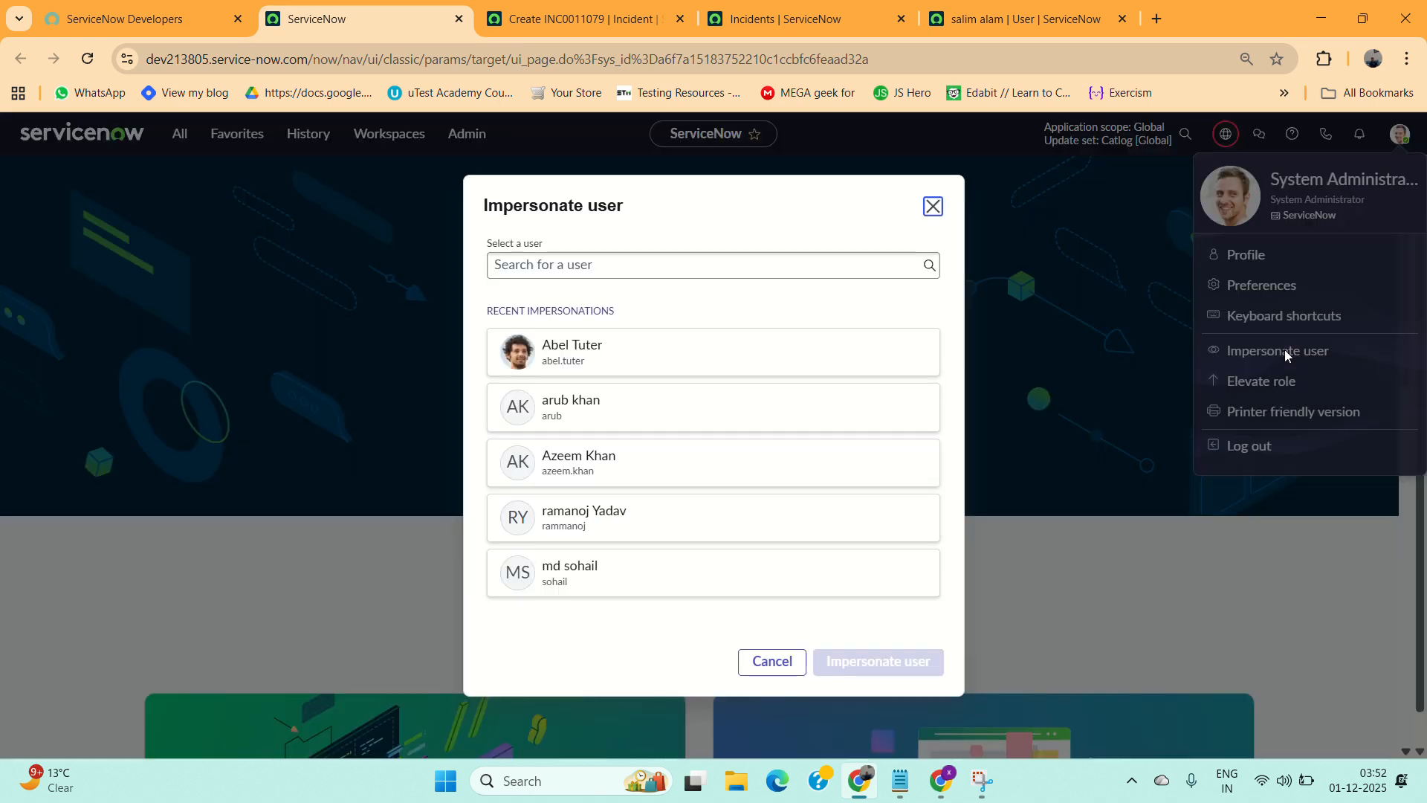
click(579, 269)
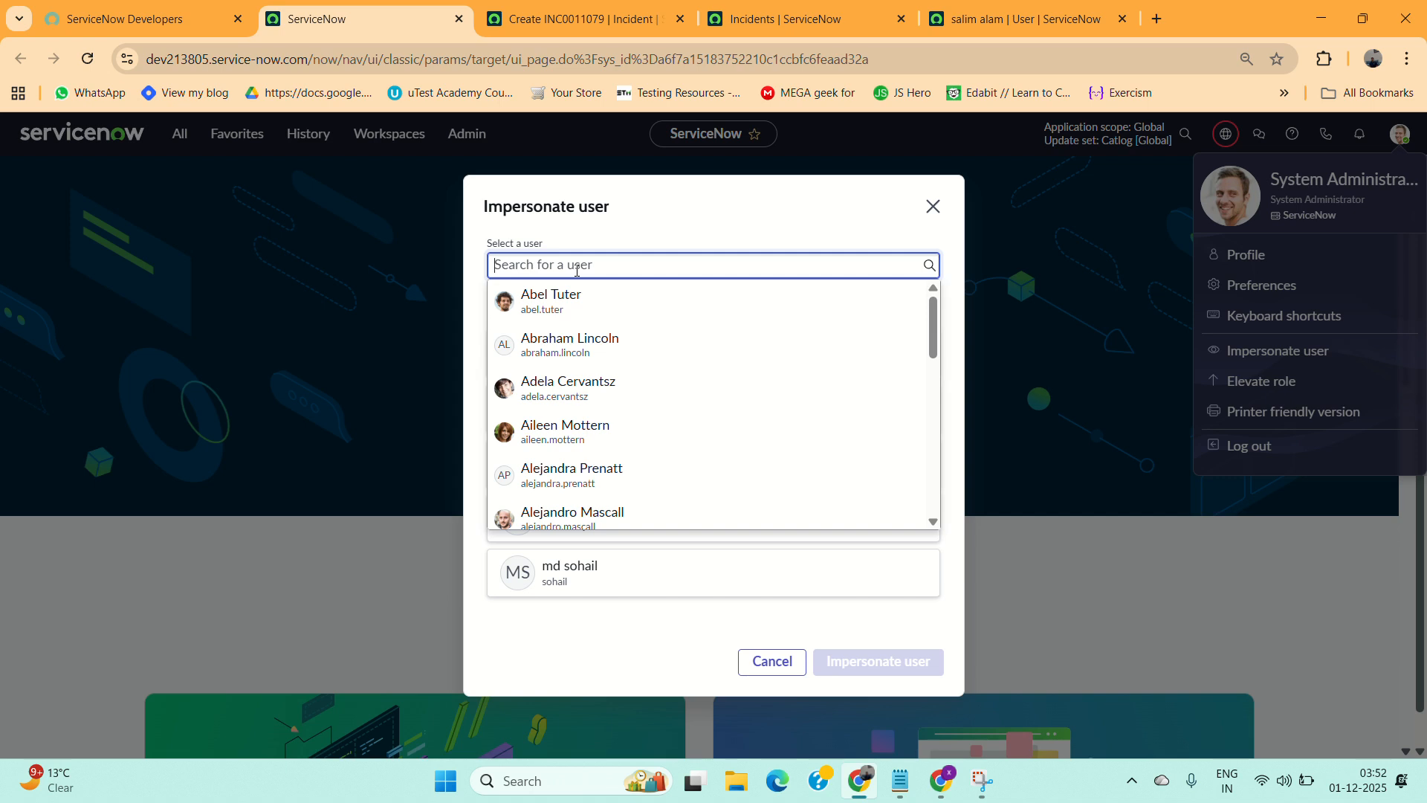
text(salim)
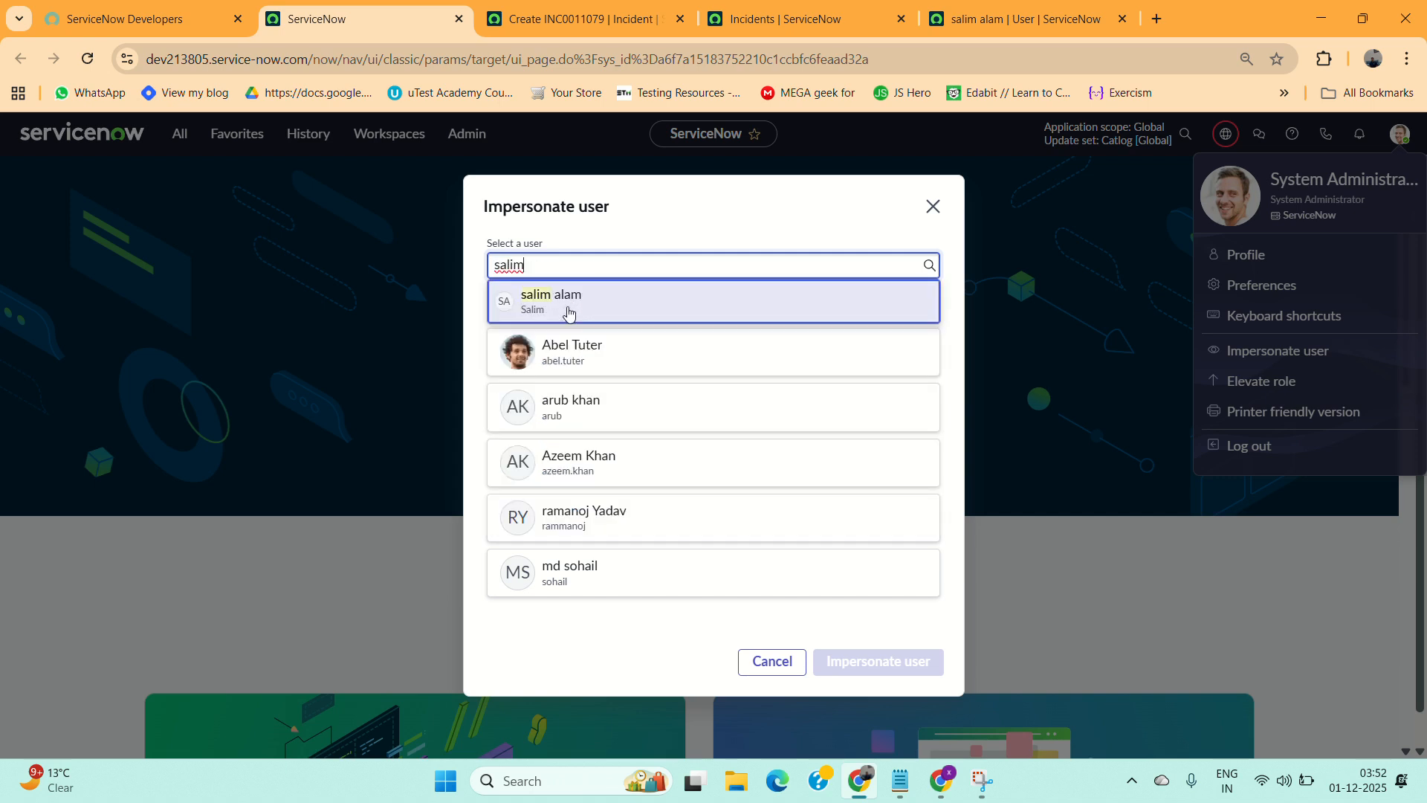
click(567, 308)
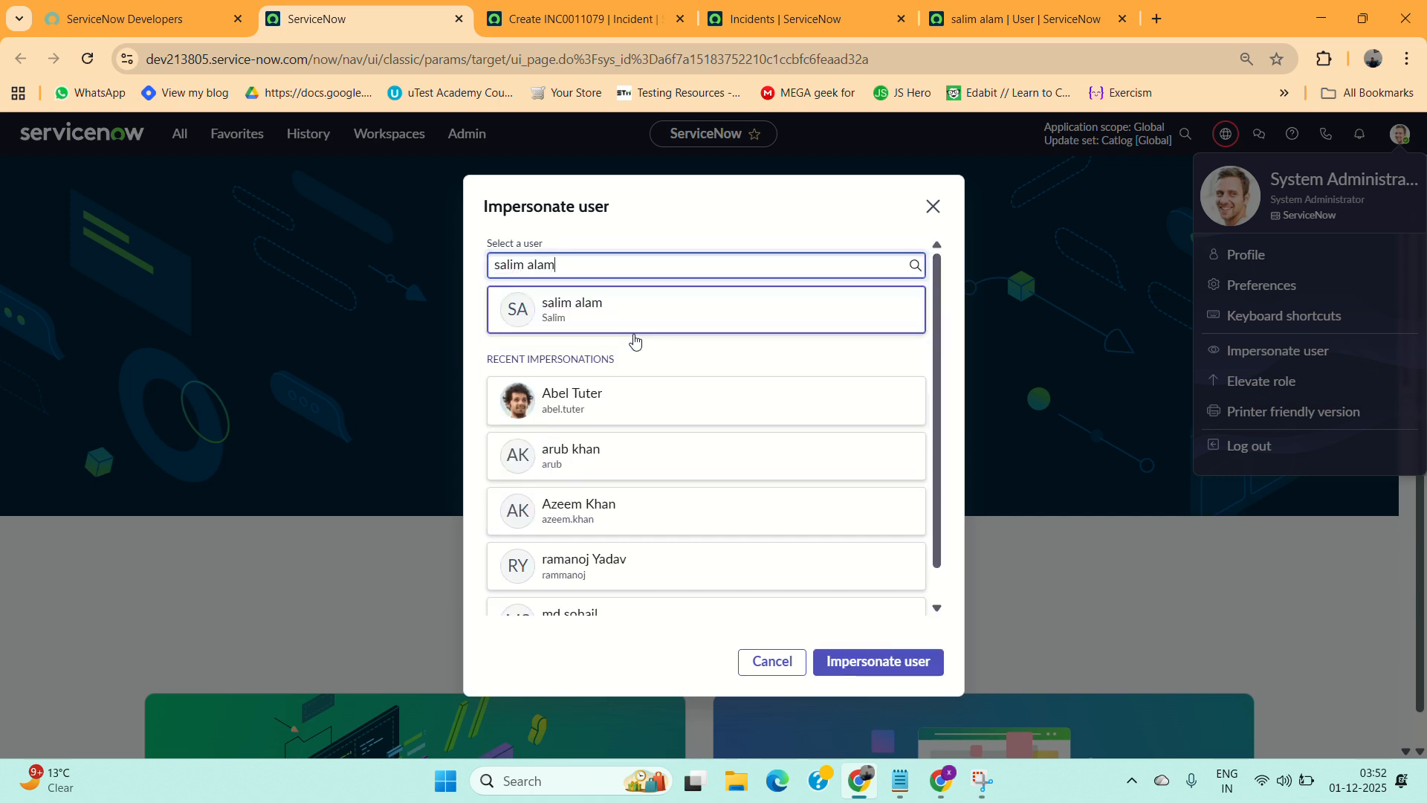
click(877, 663)
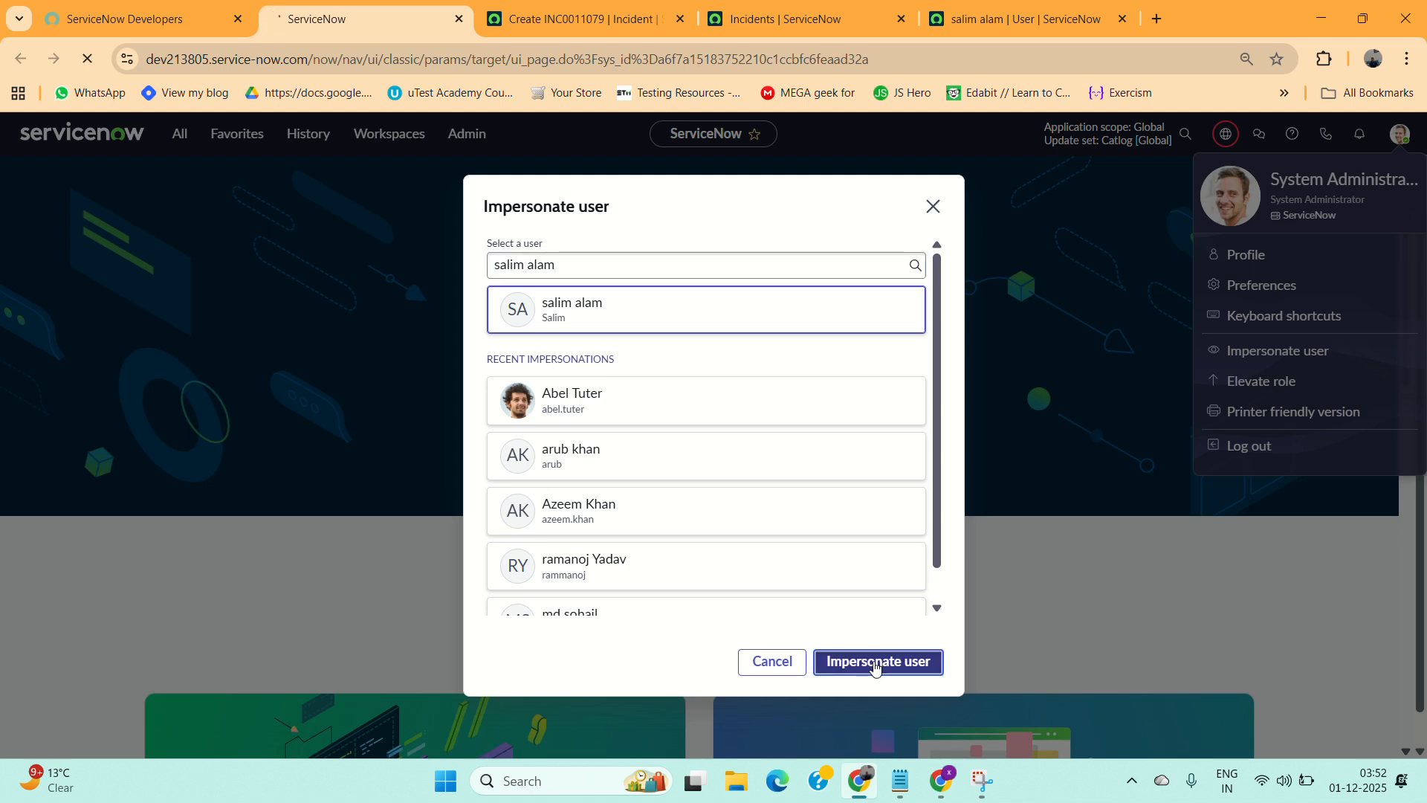
Dismiss the workspace welcome dialog and open the Incident module's Create New form in a new tab from the navigator.
click(614, 41)
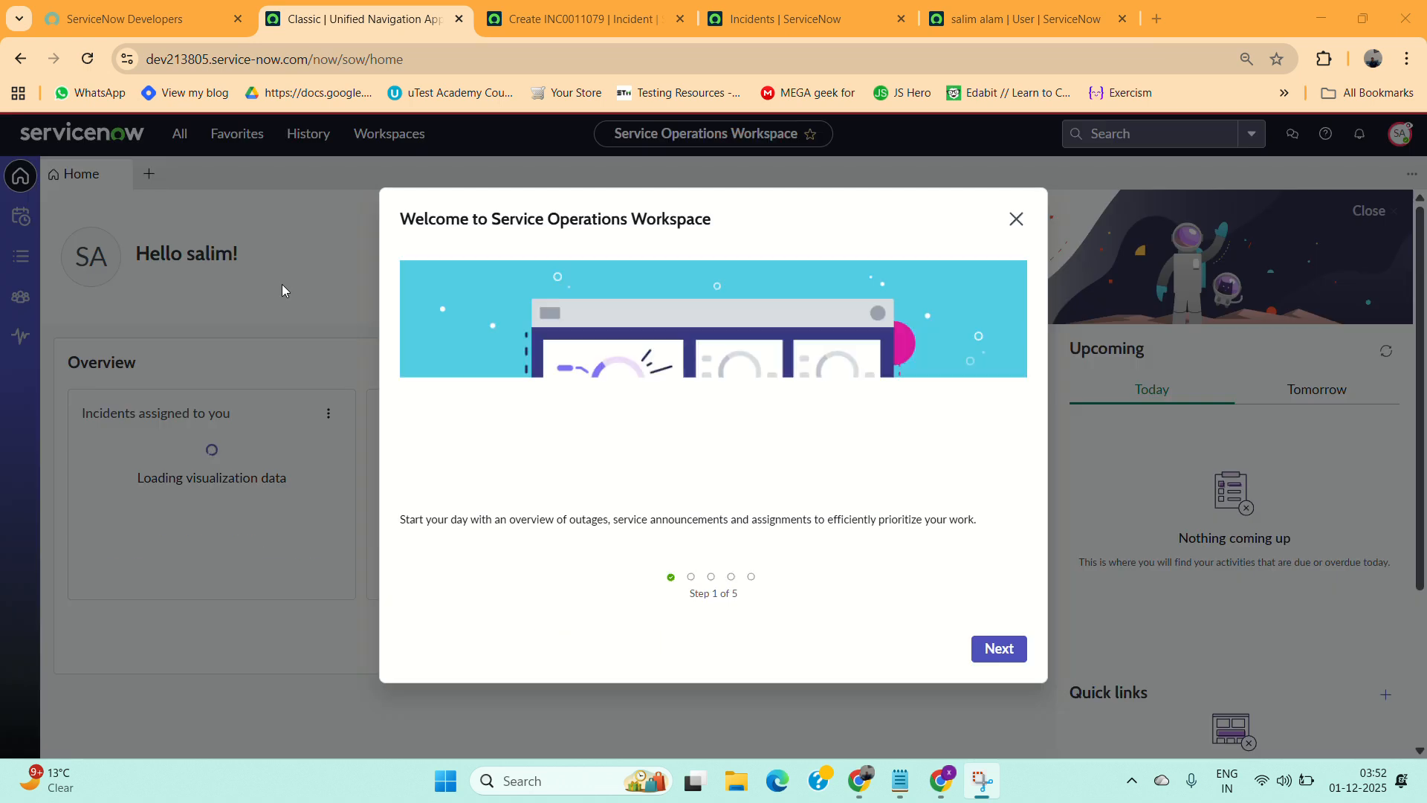
click(1016, 218)
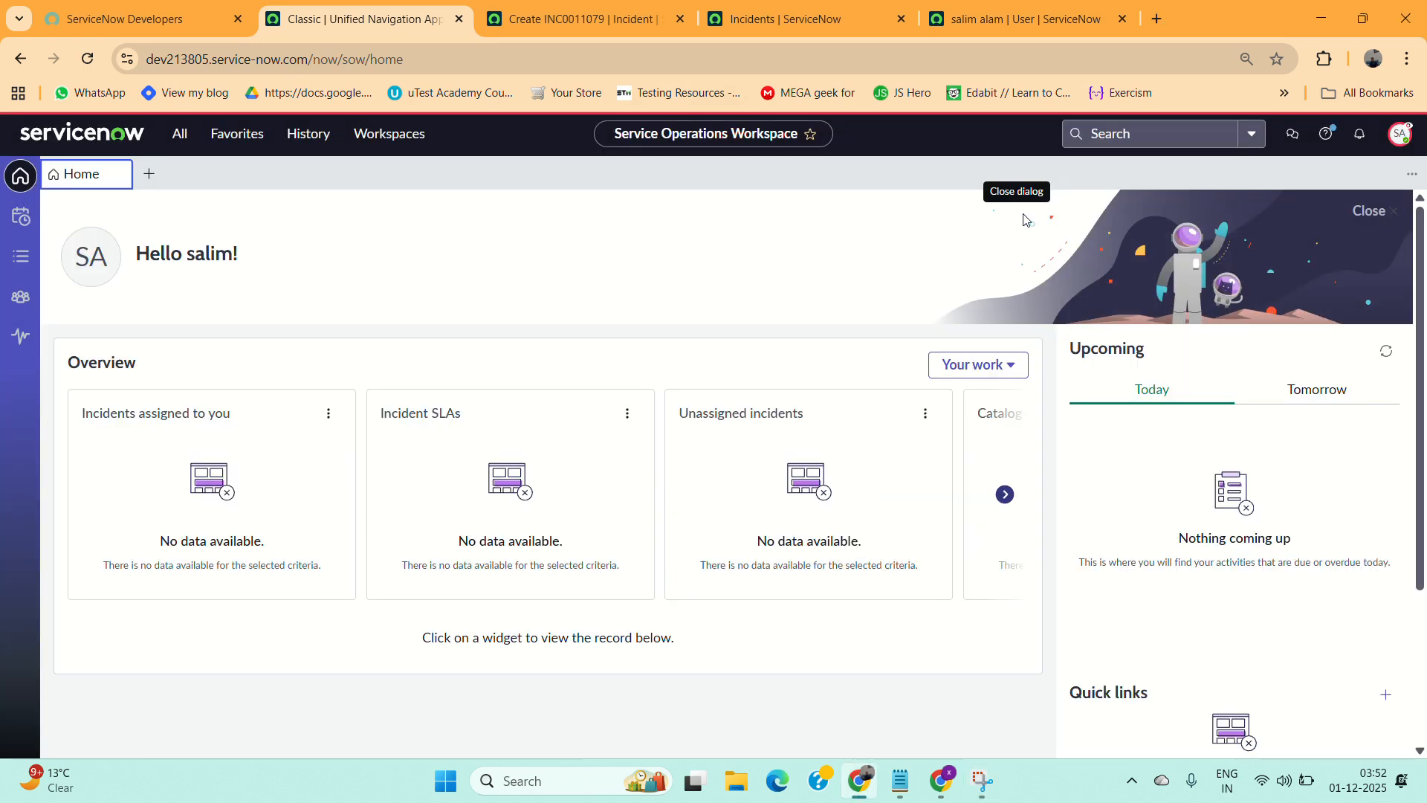
click(187, 138)
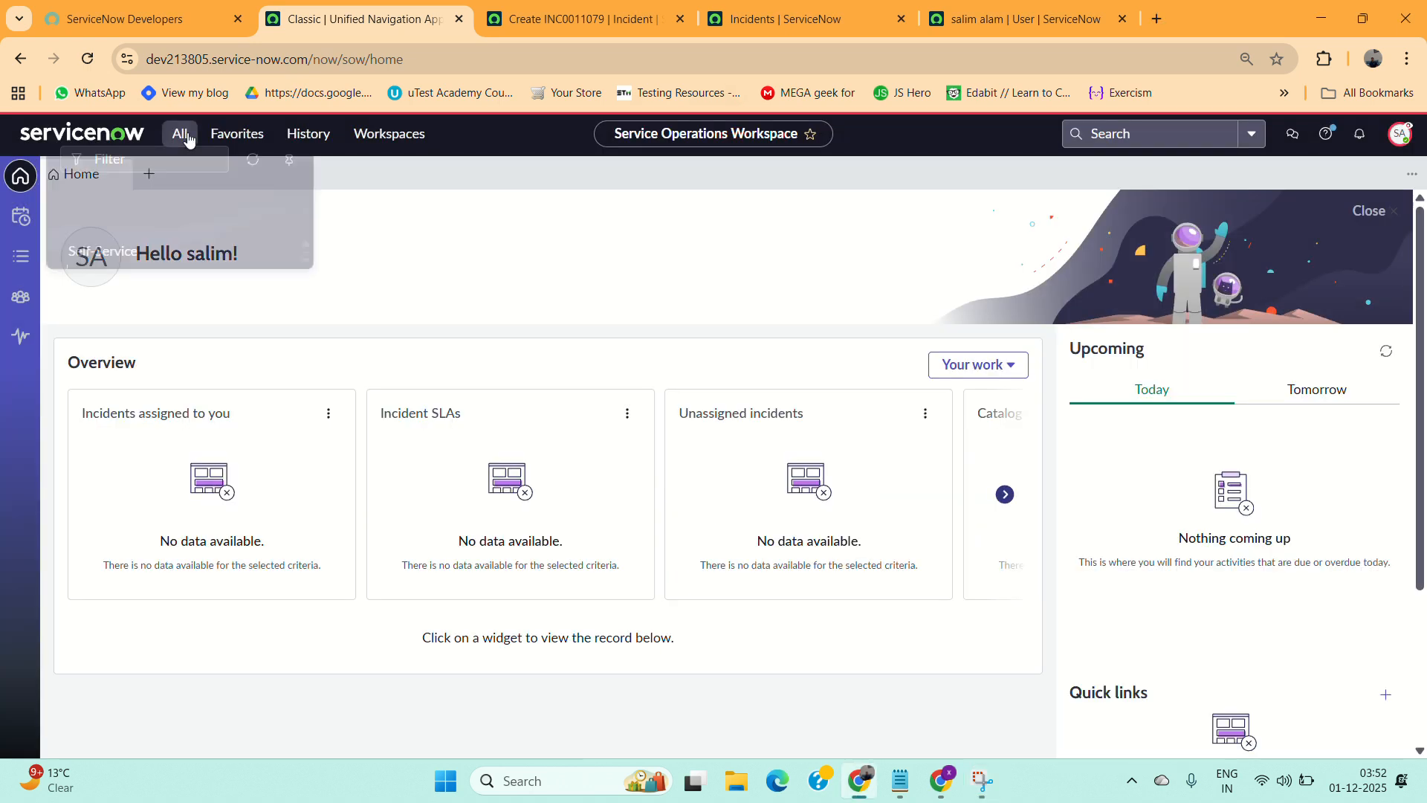
click(69, 220)
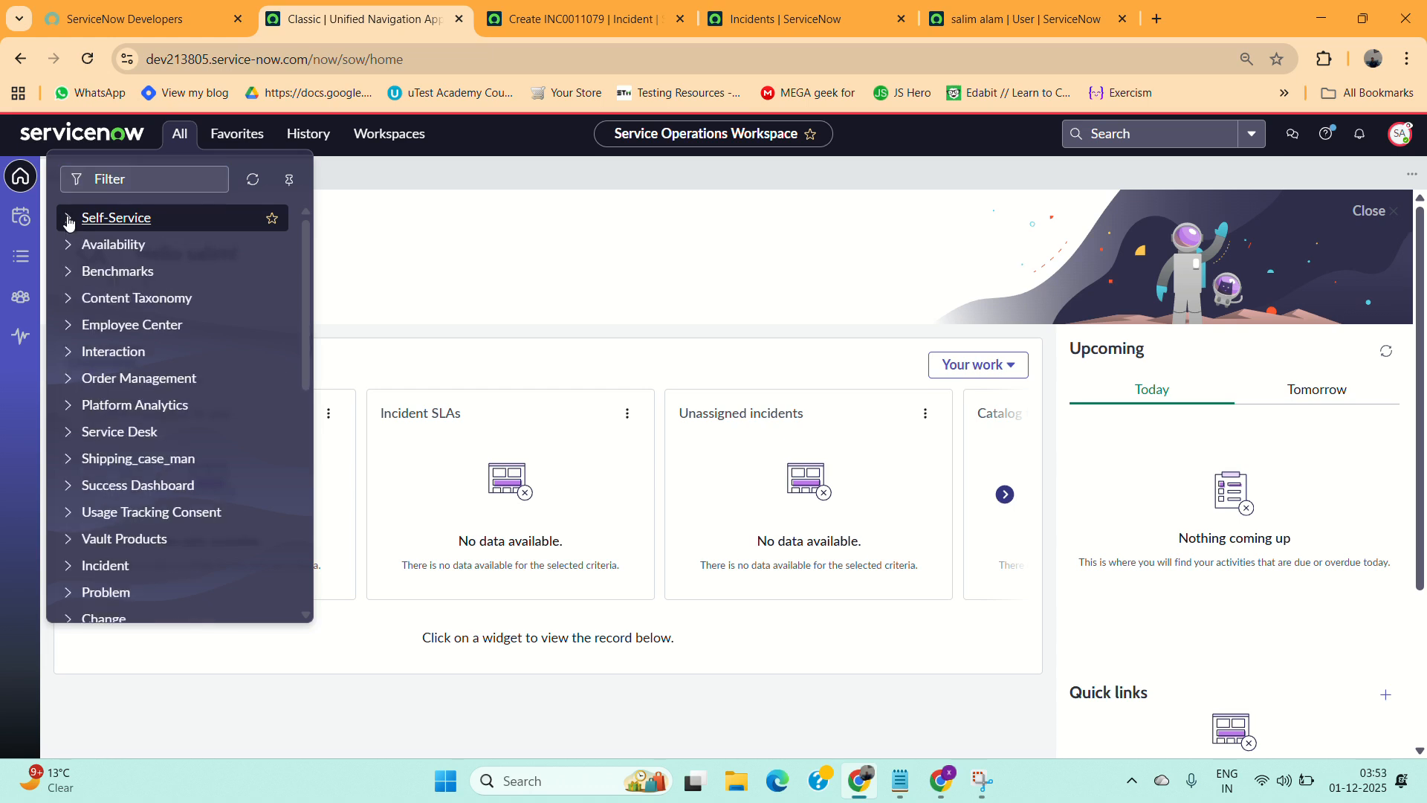
scroll(88, 424, down, 1)
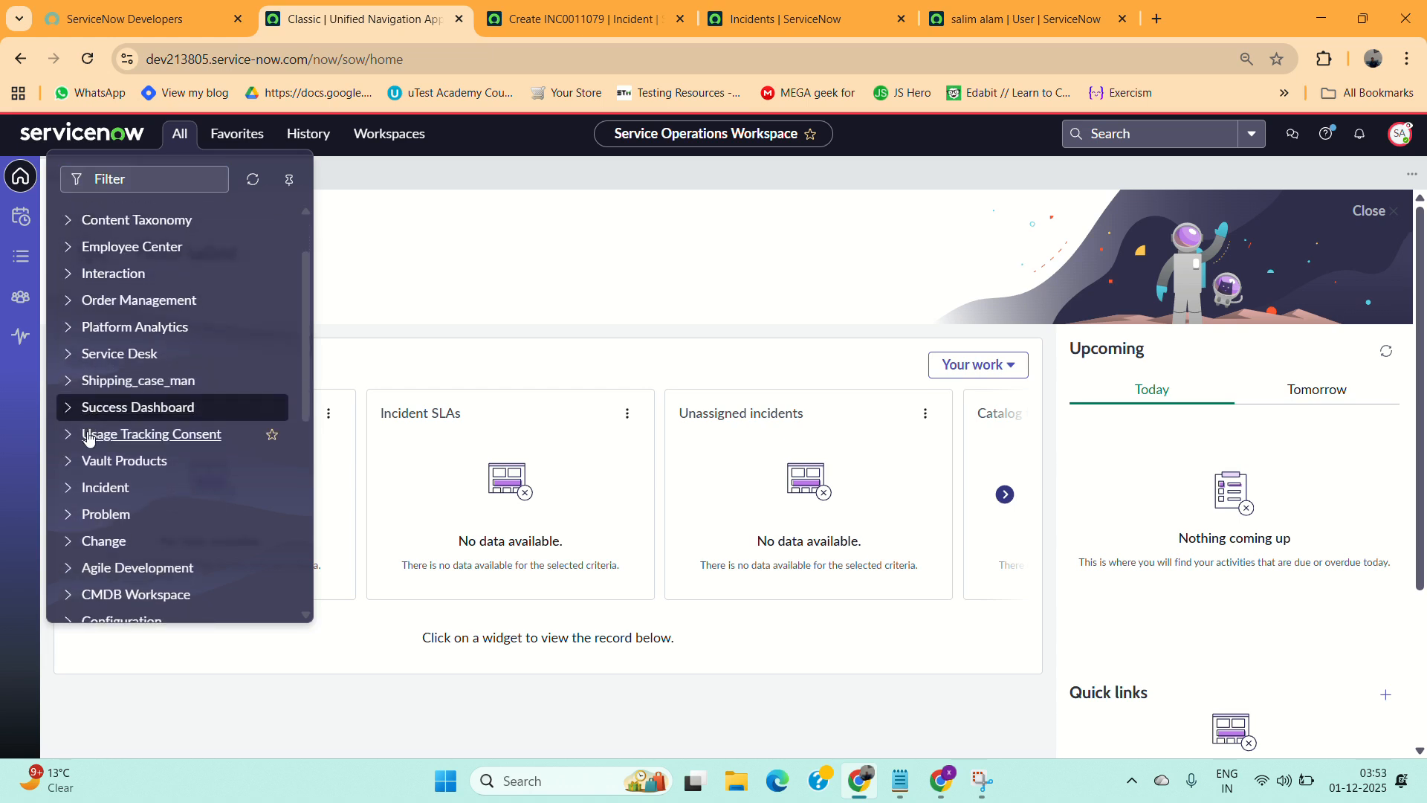
click(74, 495)
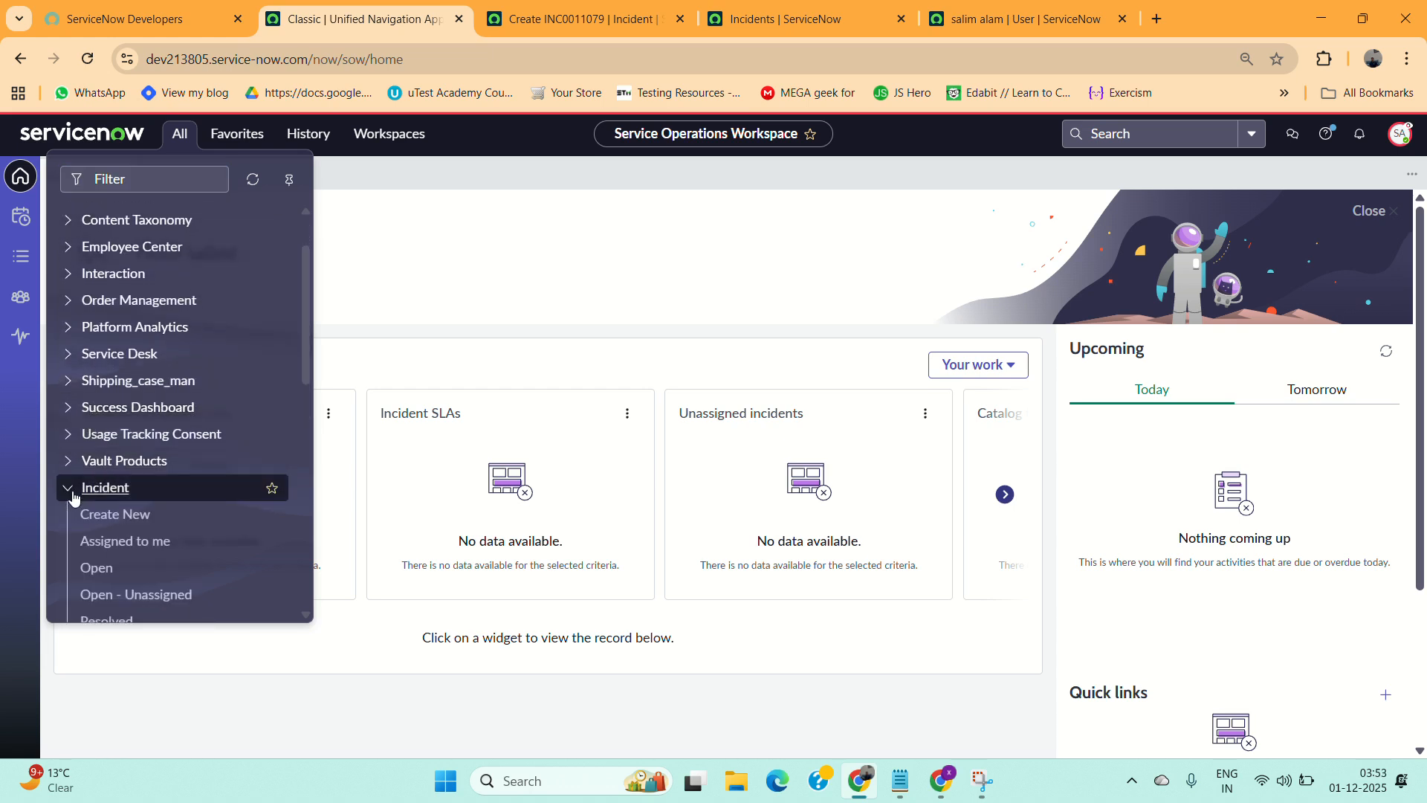
click(73, 495)
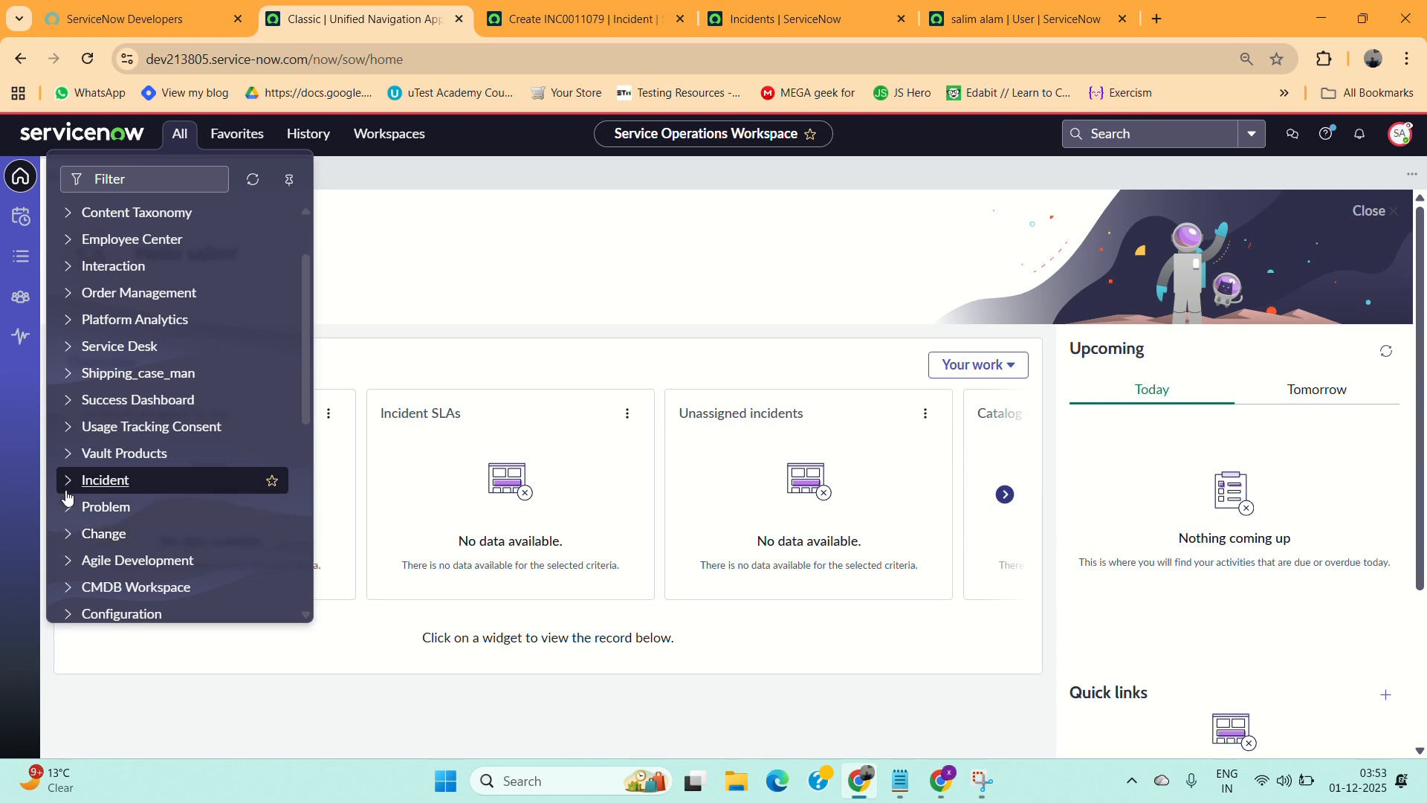
click(68, 494)
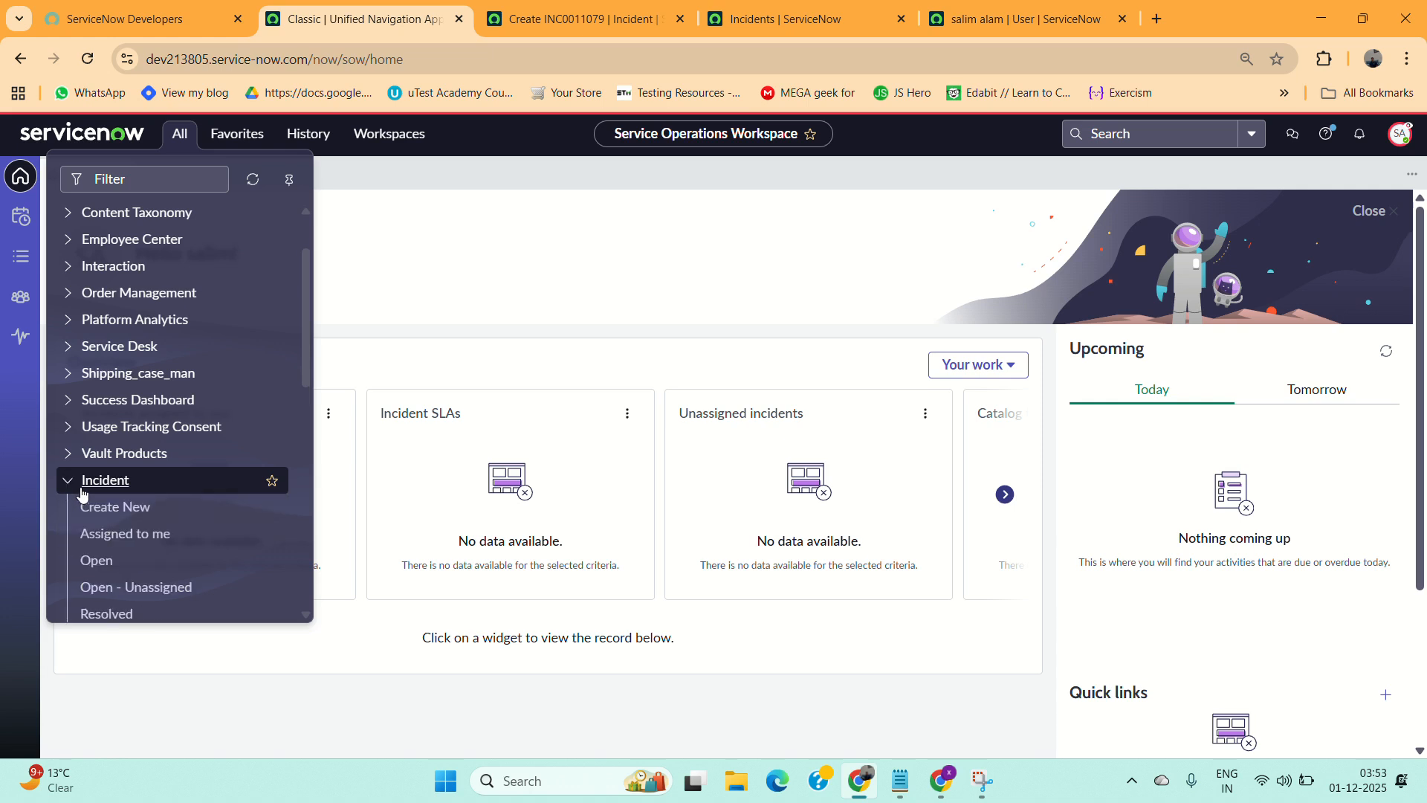
middle_click(116, 513)
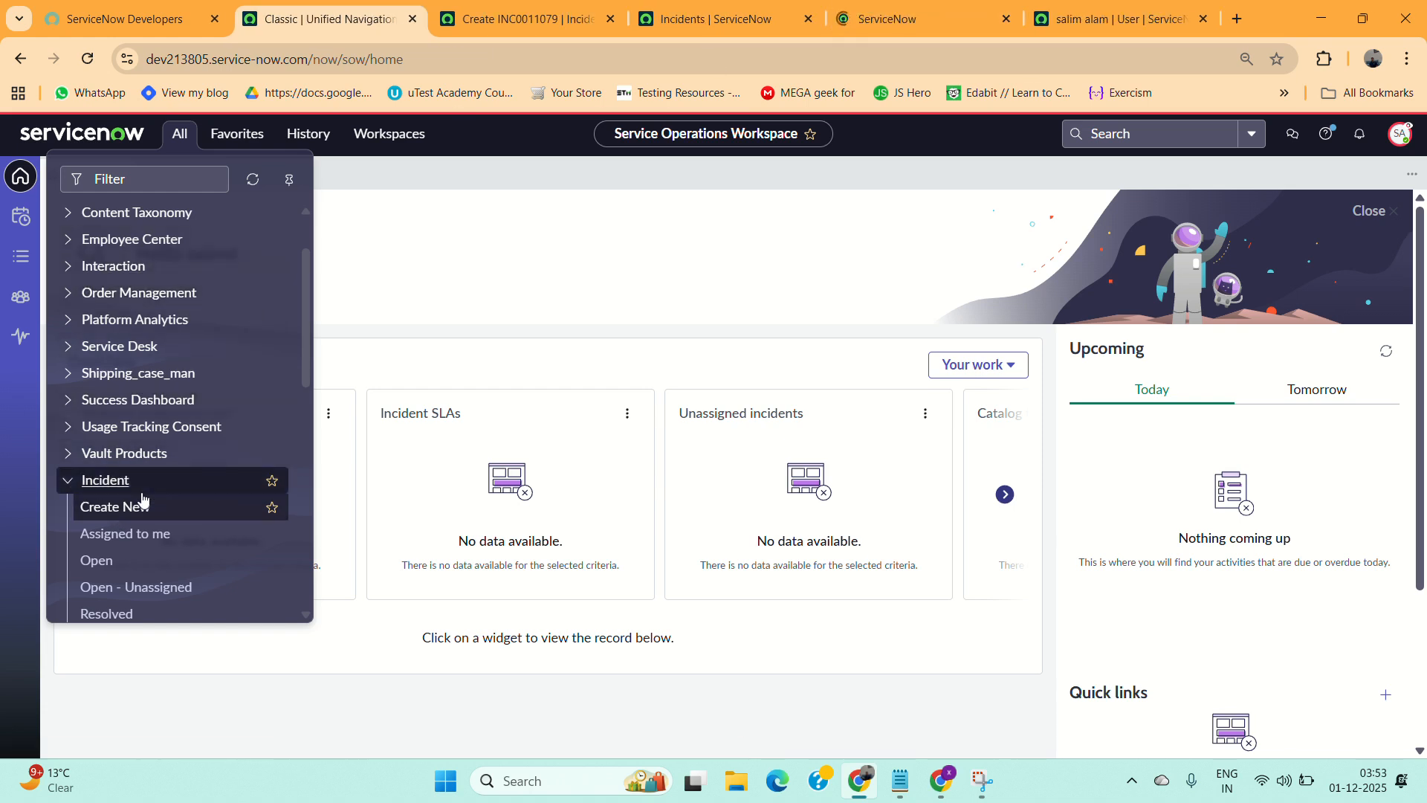
scroll(143, 499, down, 1)
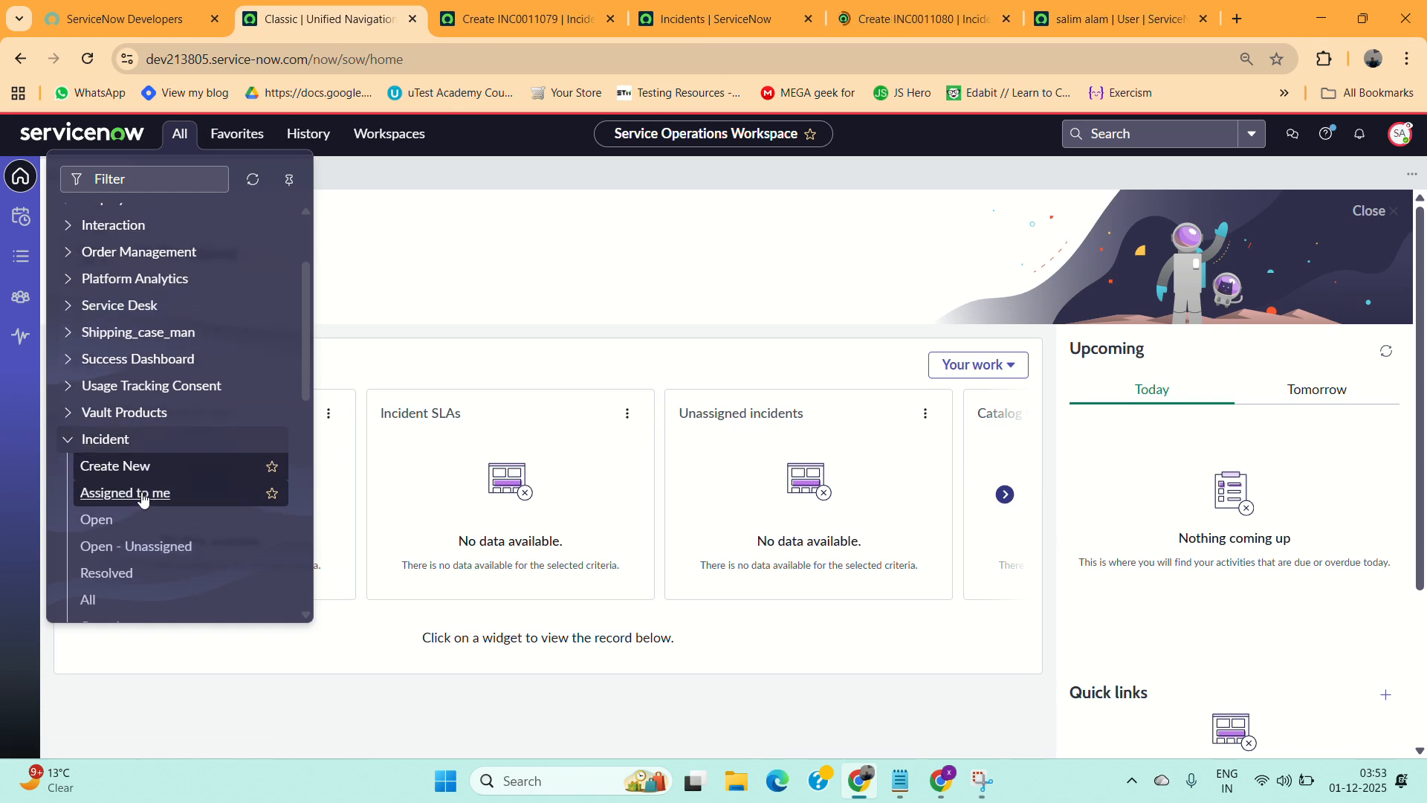
click(70, 446)
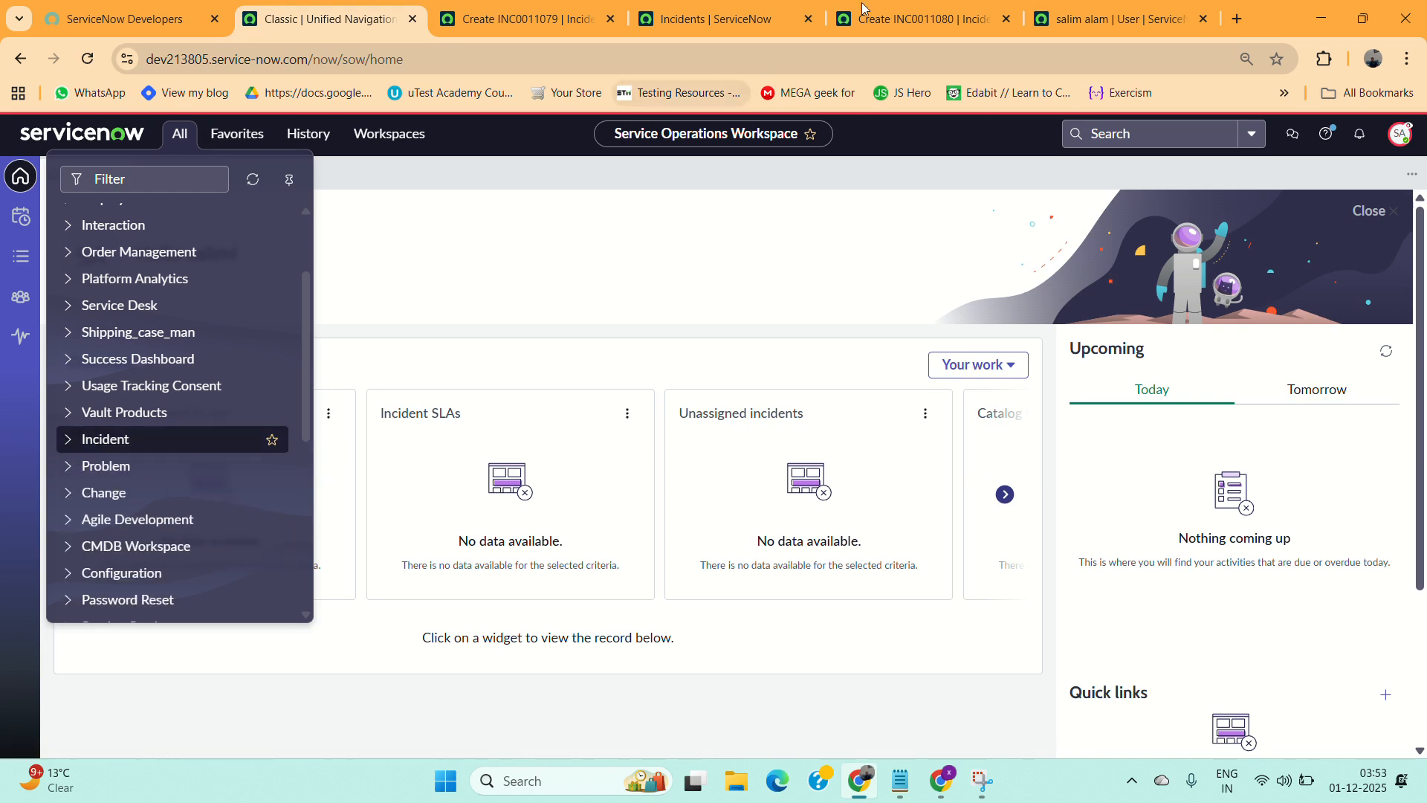
View the new incident form tab, then end the impersonation.
click(897, 19)
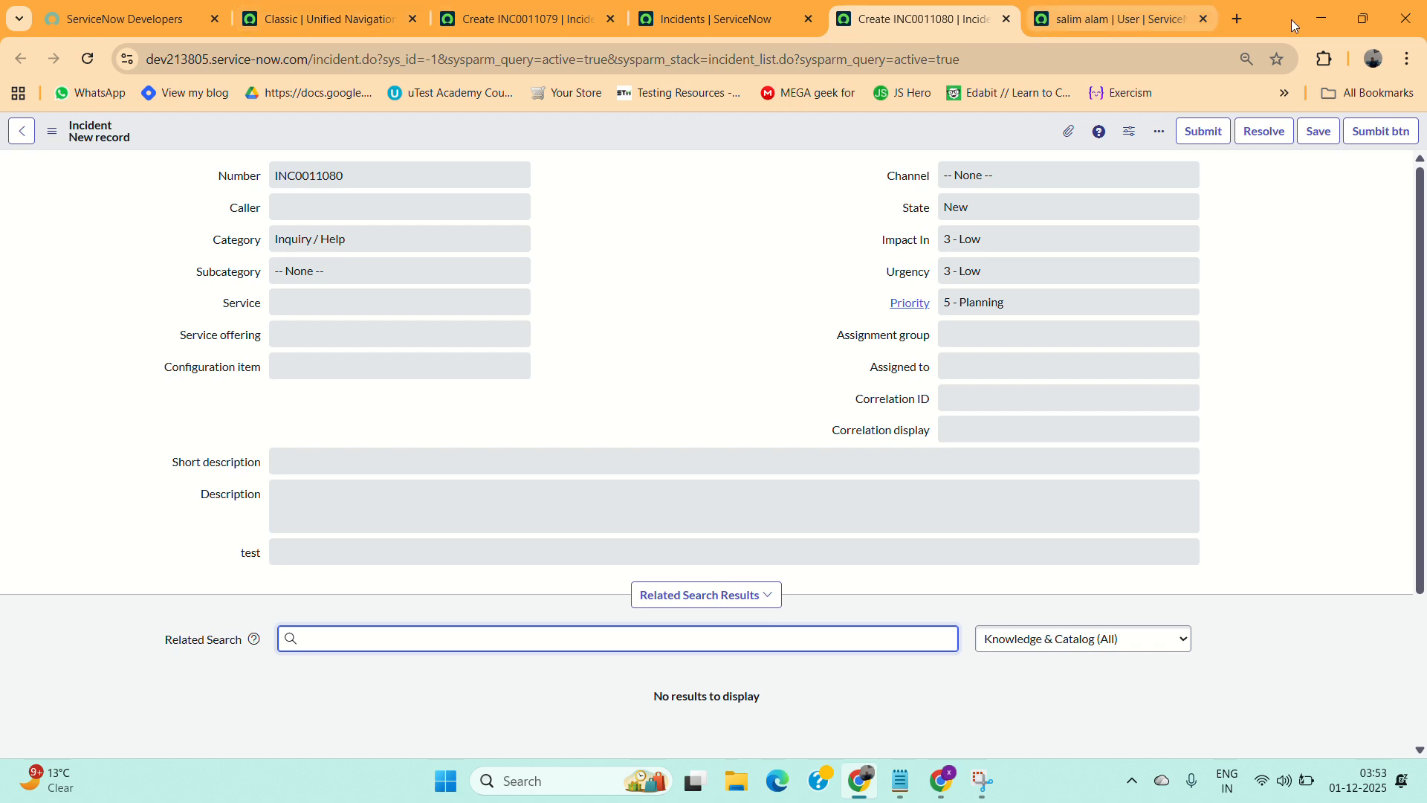
click(306, 6)
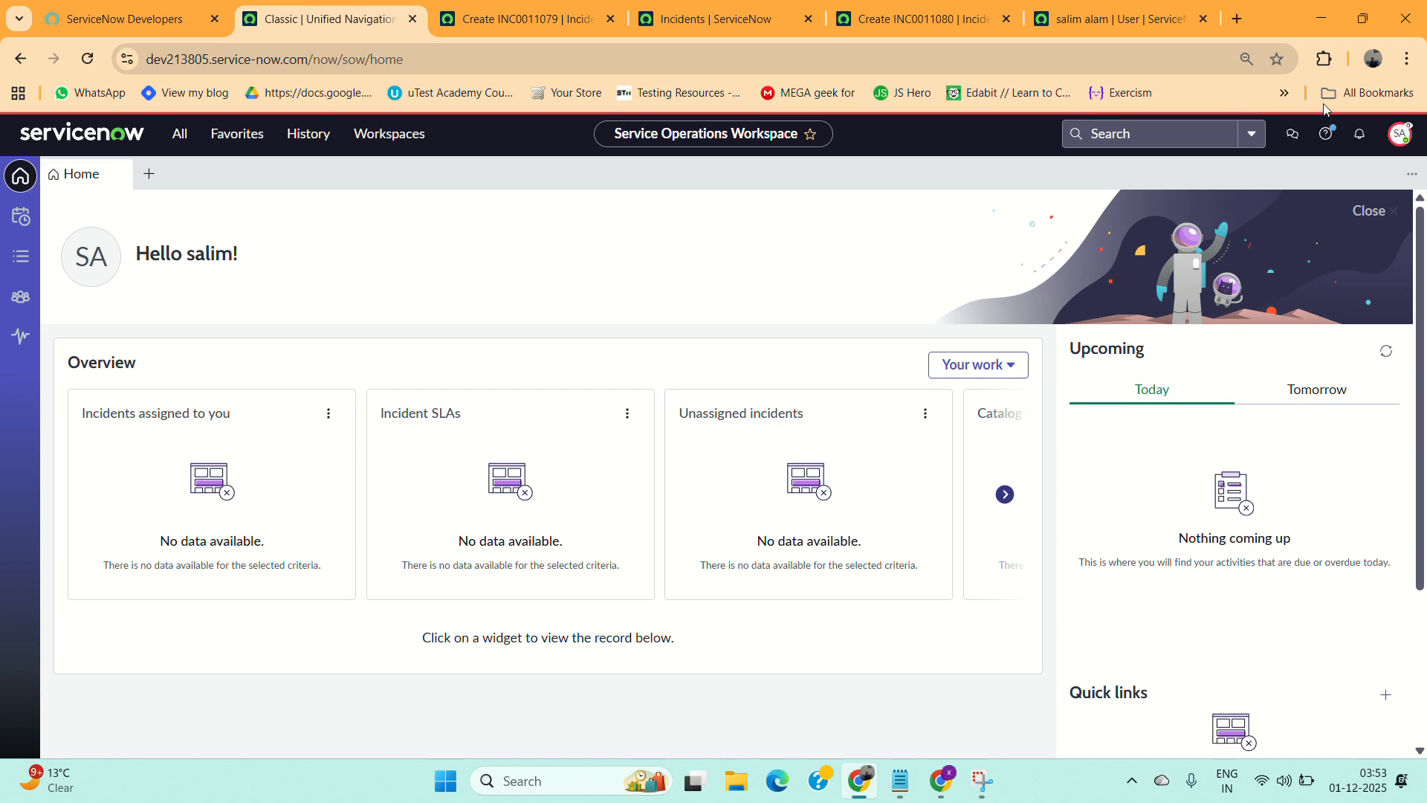
click(1401, 133)
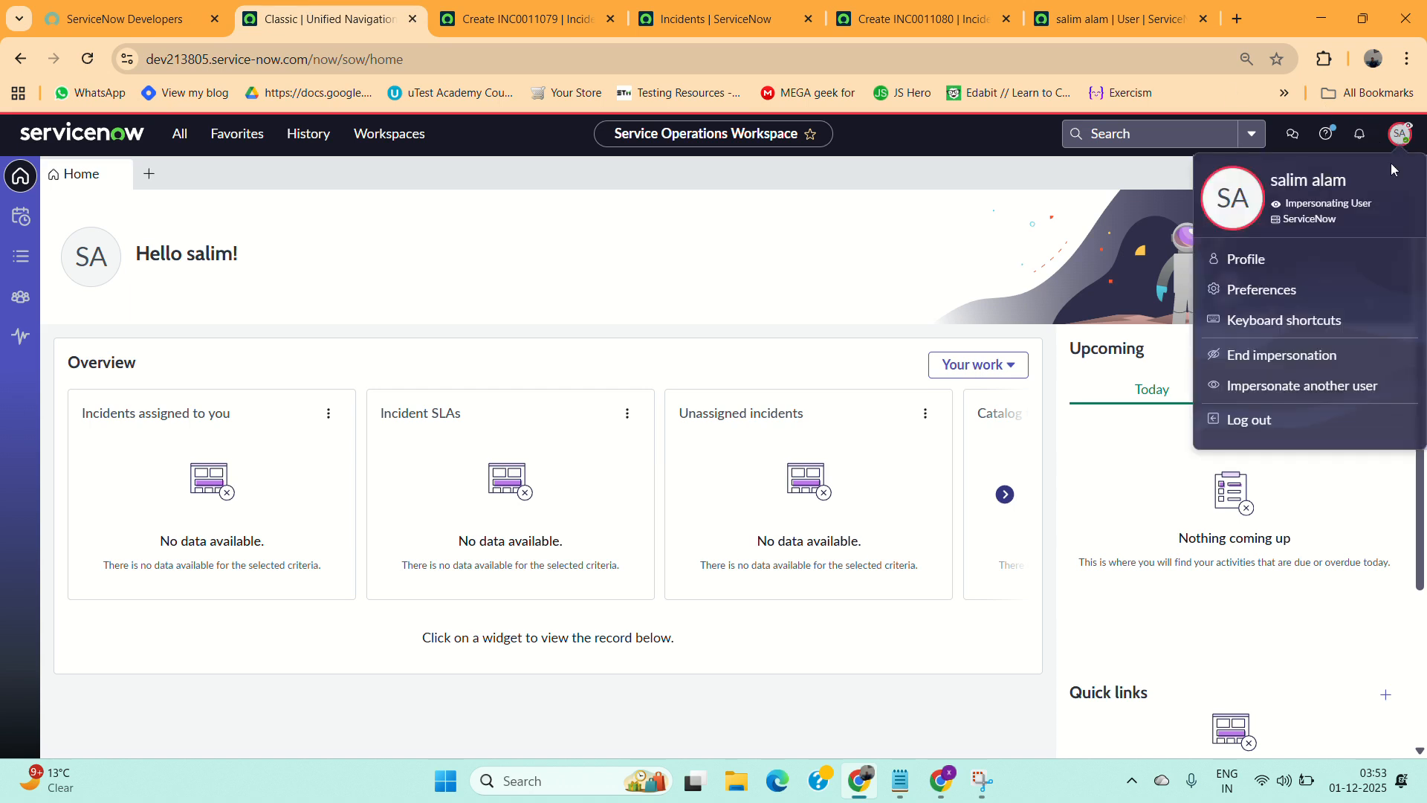
click(1270, 360)
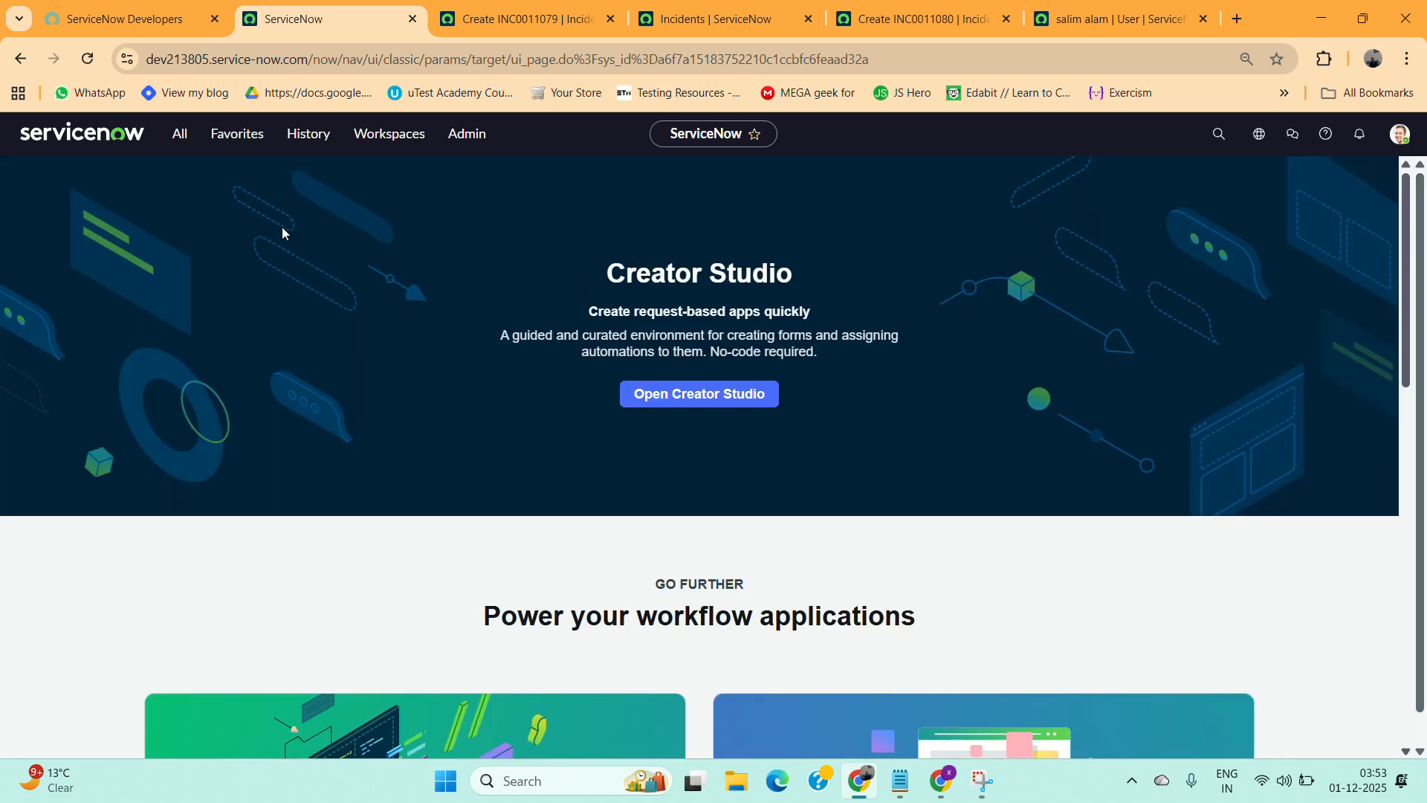
Filter the navigator for incident and open the Incident application menu record for editing.
click(180, 151)
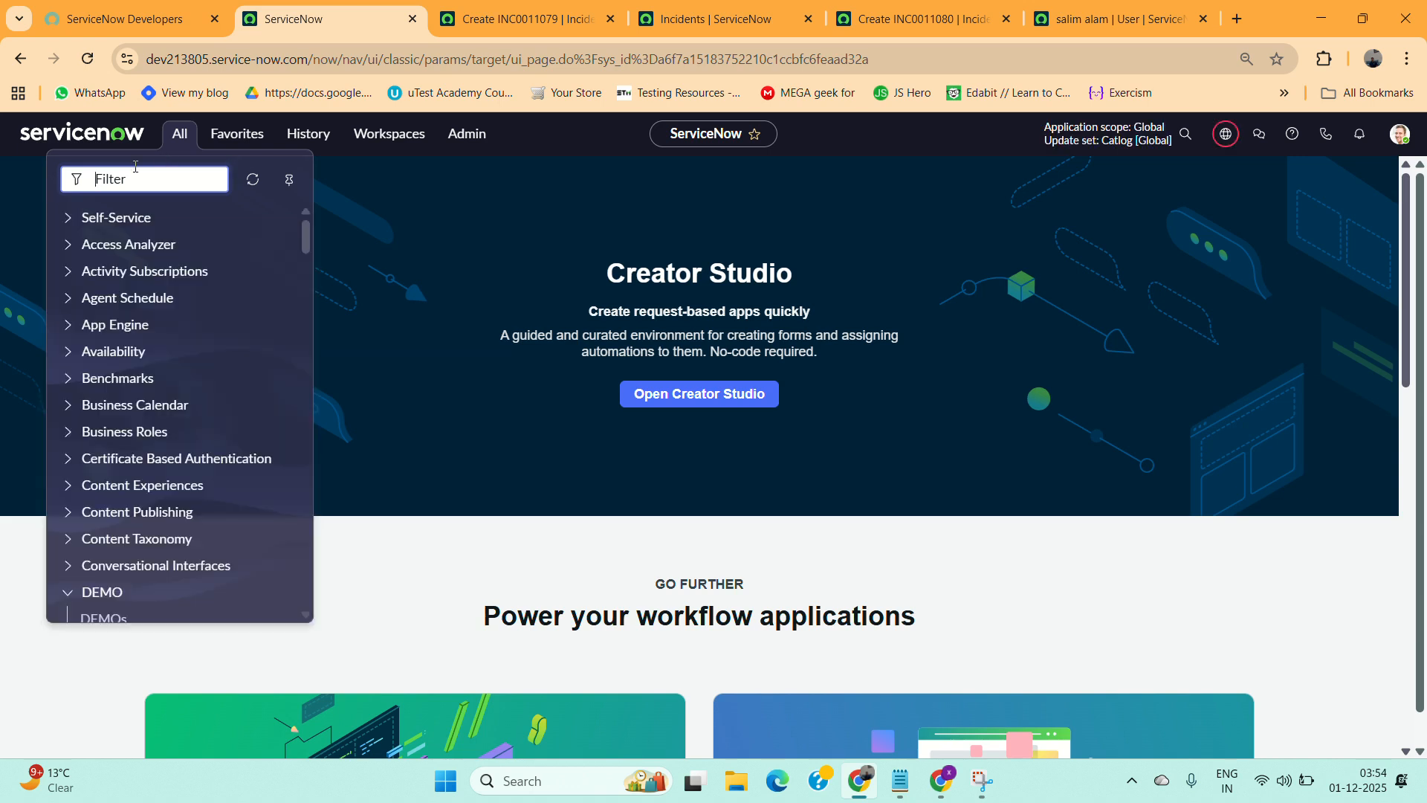
text(incident)
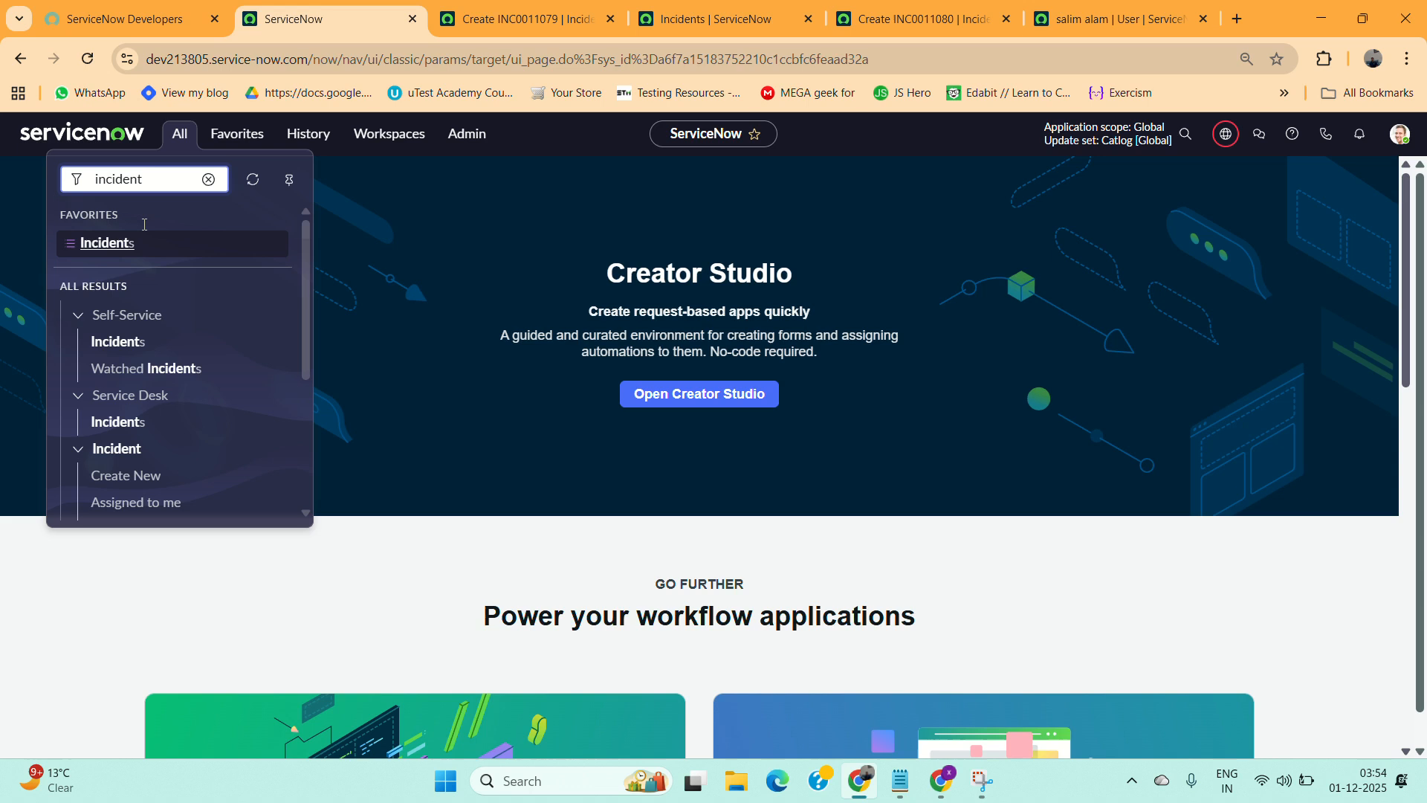
scroll(167, 394, down, 1)
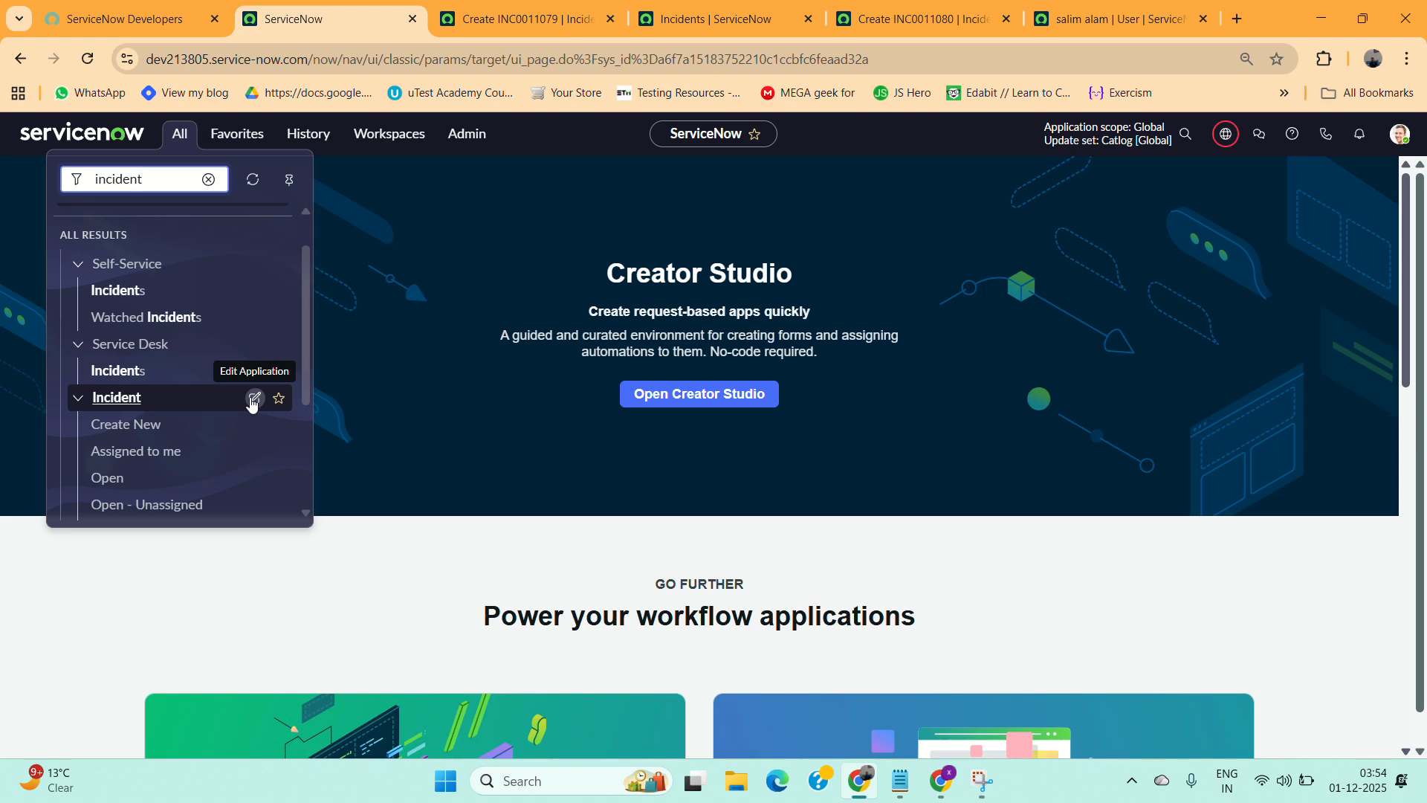
click(253, 400)
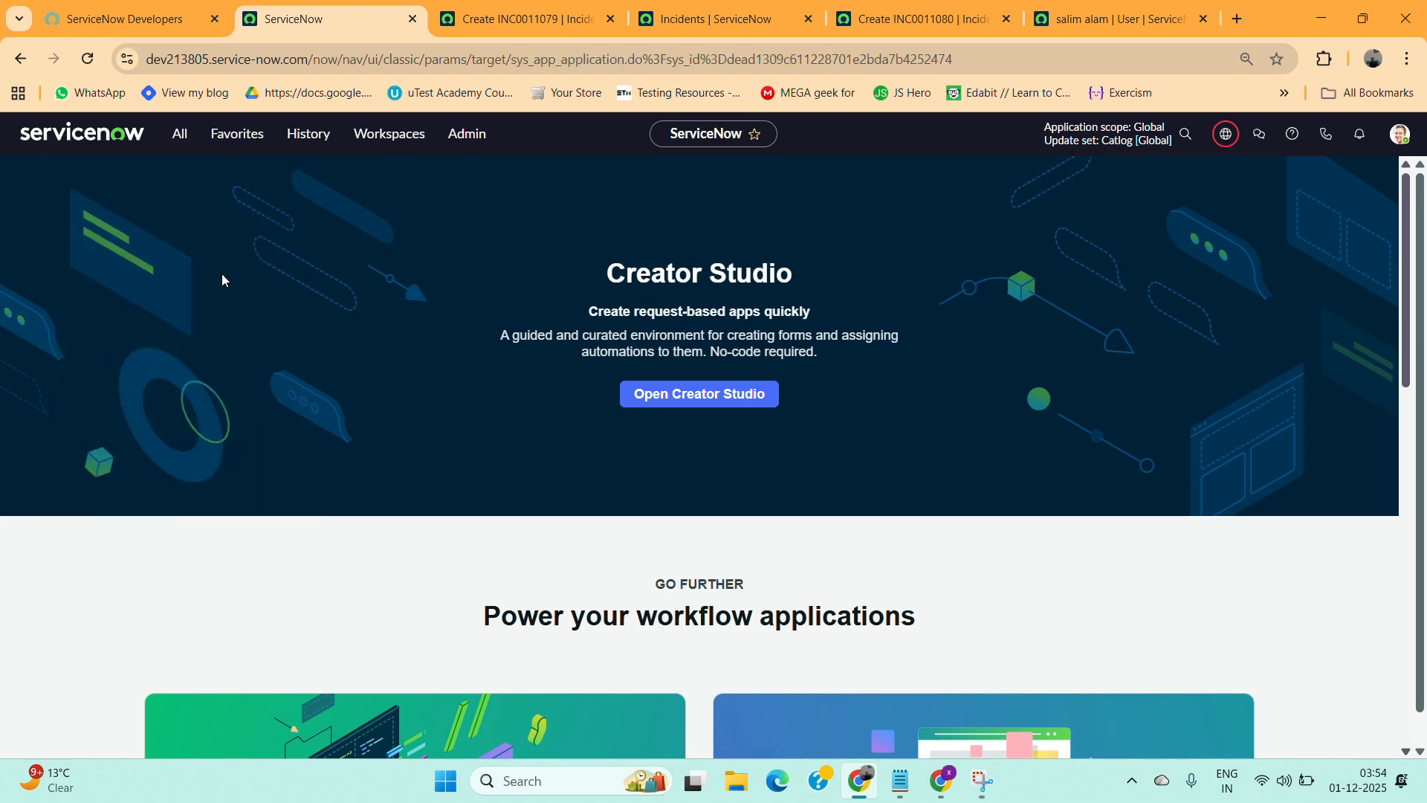
click(177, 135)
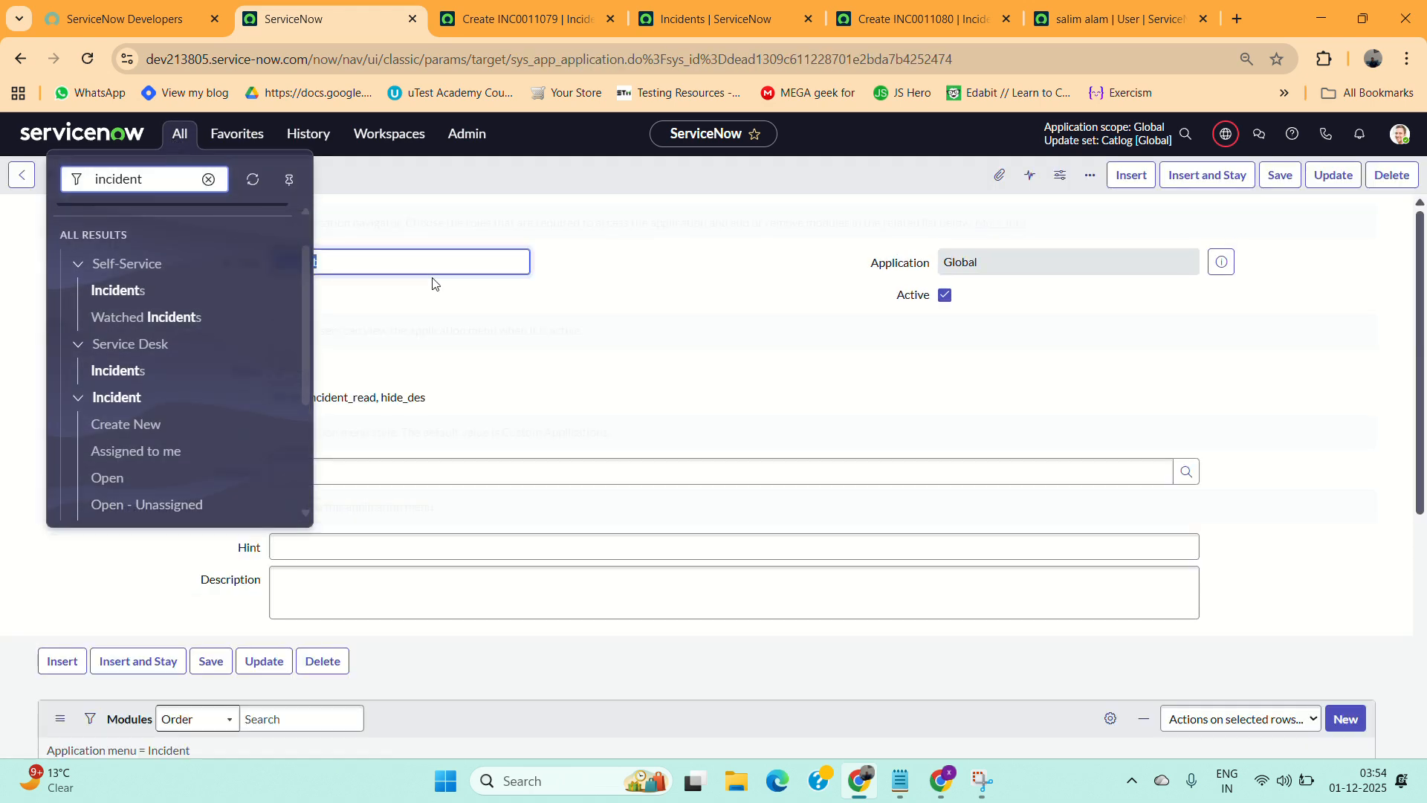
click(435, 283)
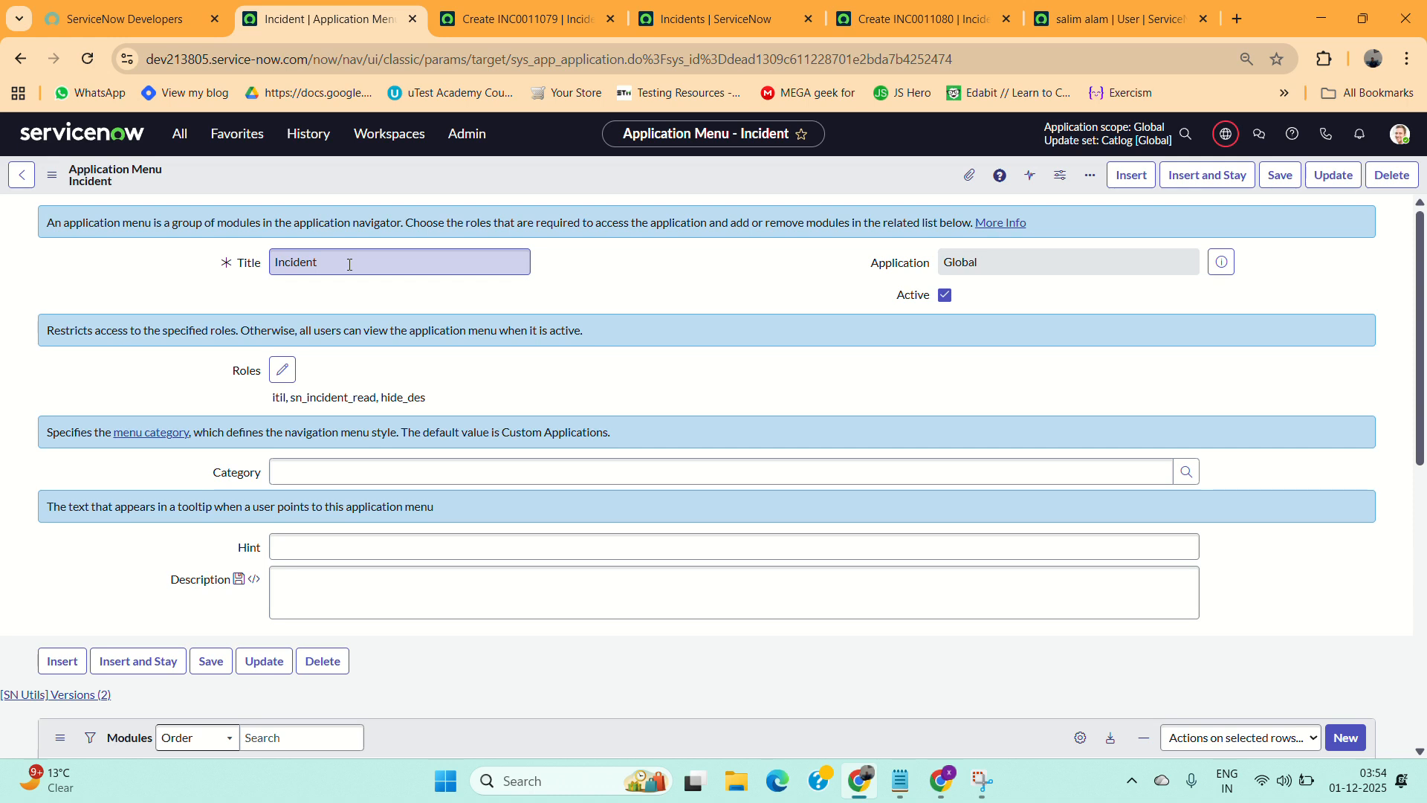
Remove the hide_des role from the Incident application menu's required roles.
scroll(439, 365, down, 3)
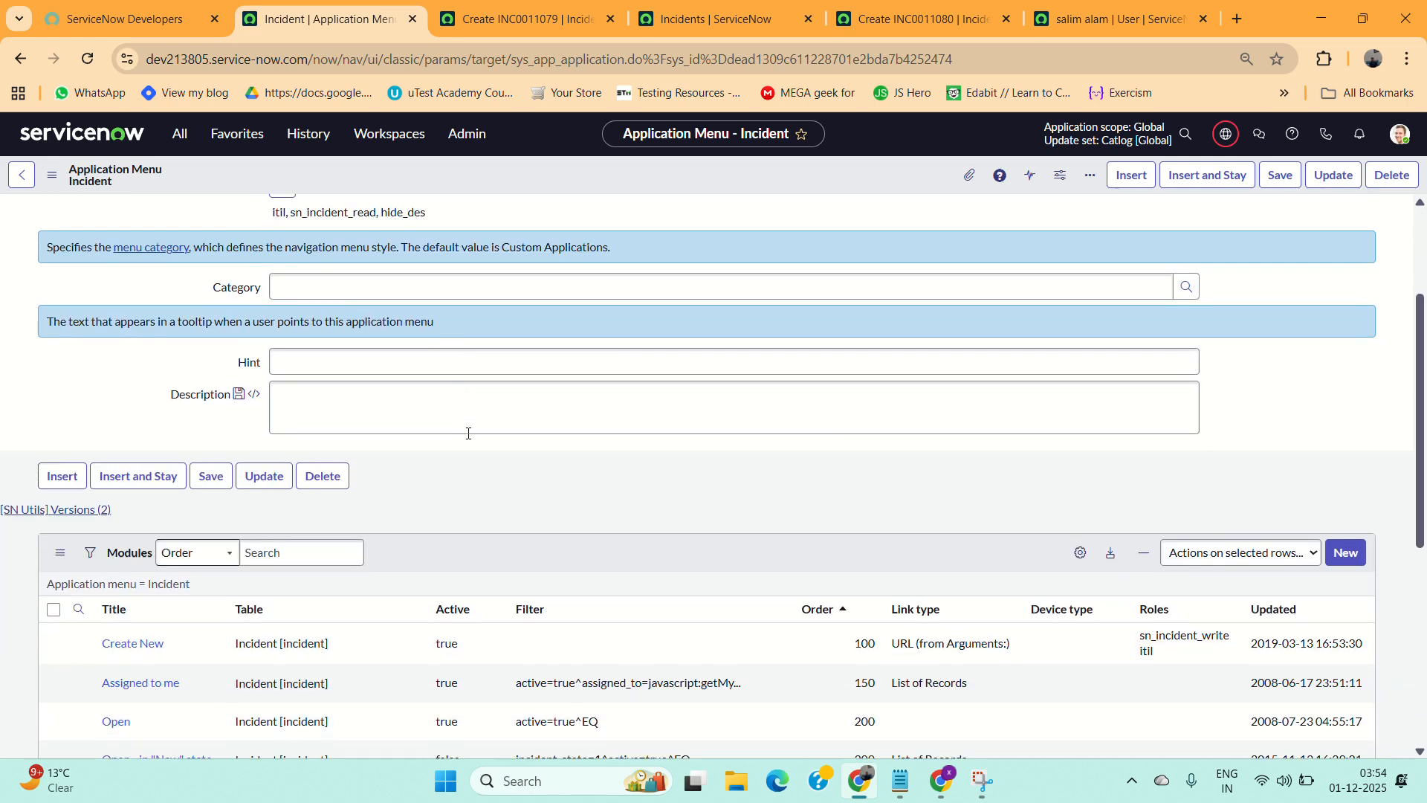
scroll(138, 666, down, 1)
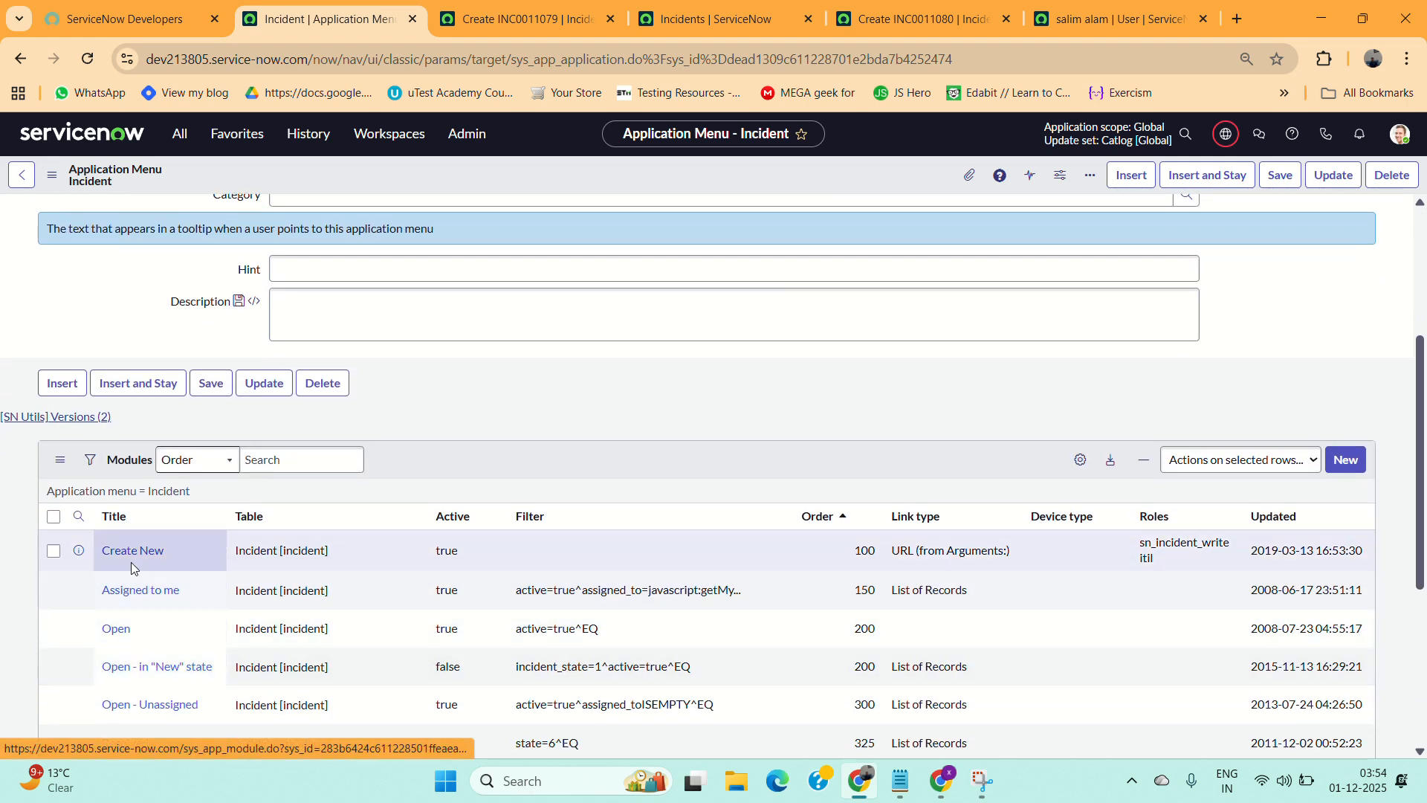
scroll(165, 587, up, 4)
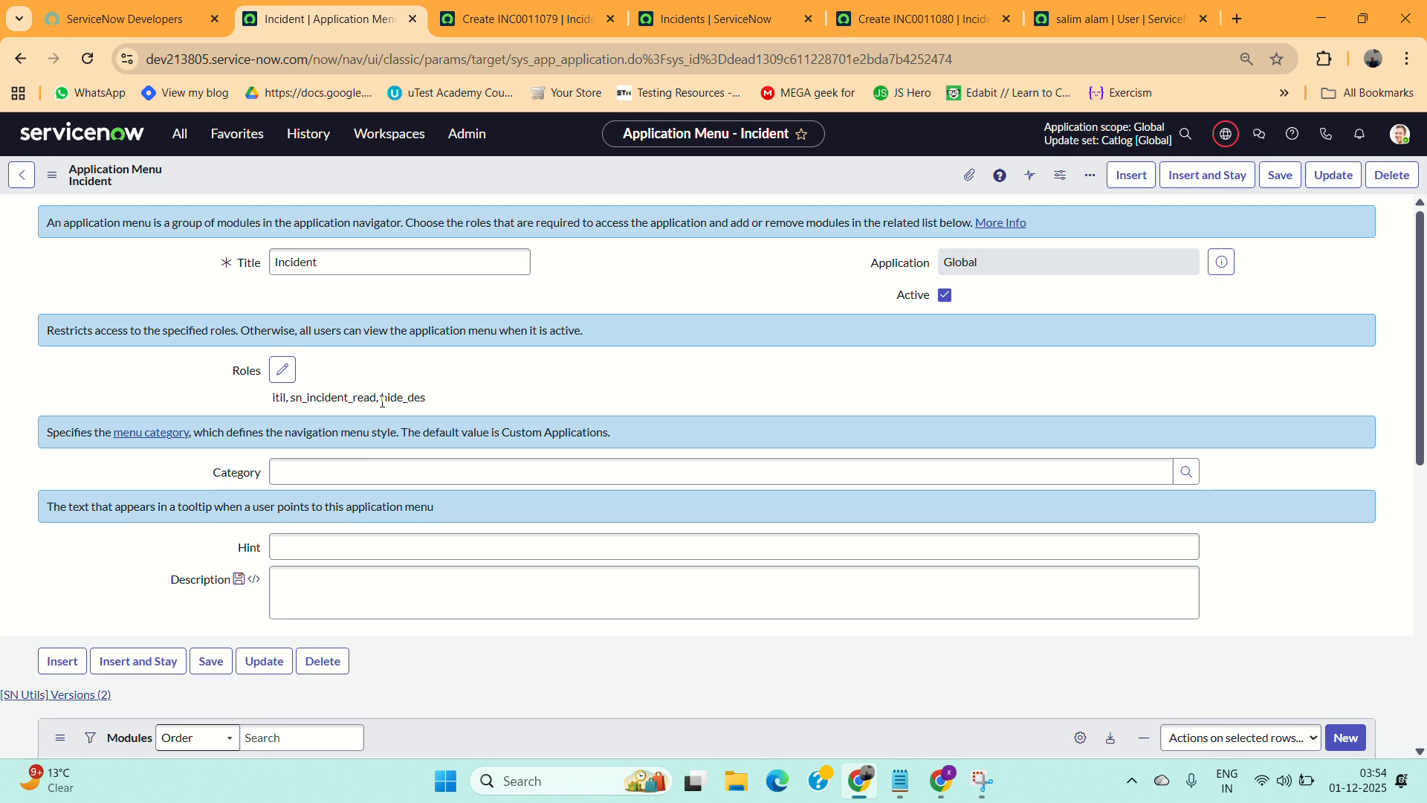
drag(381, 399, 432, 401)
click(282, 369)
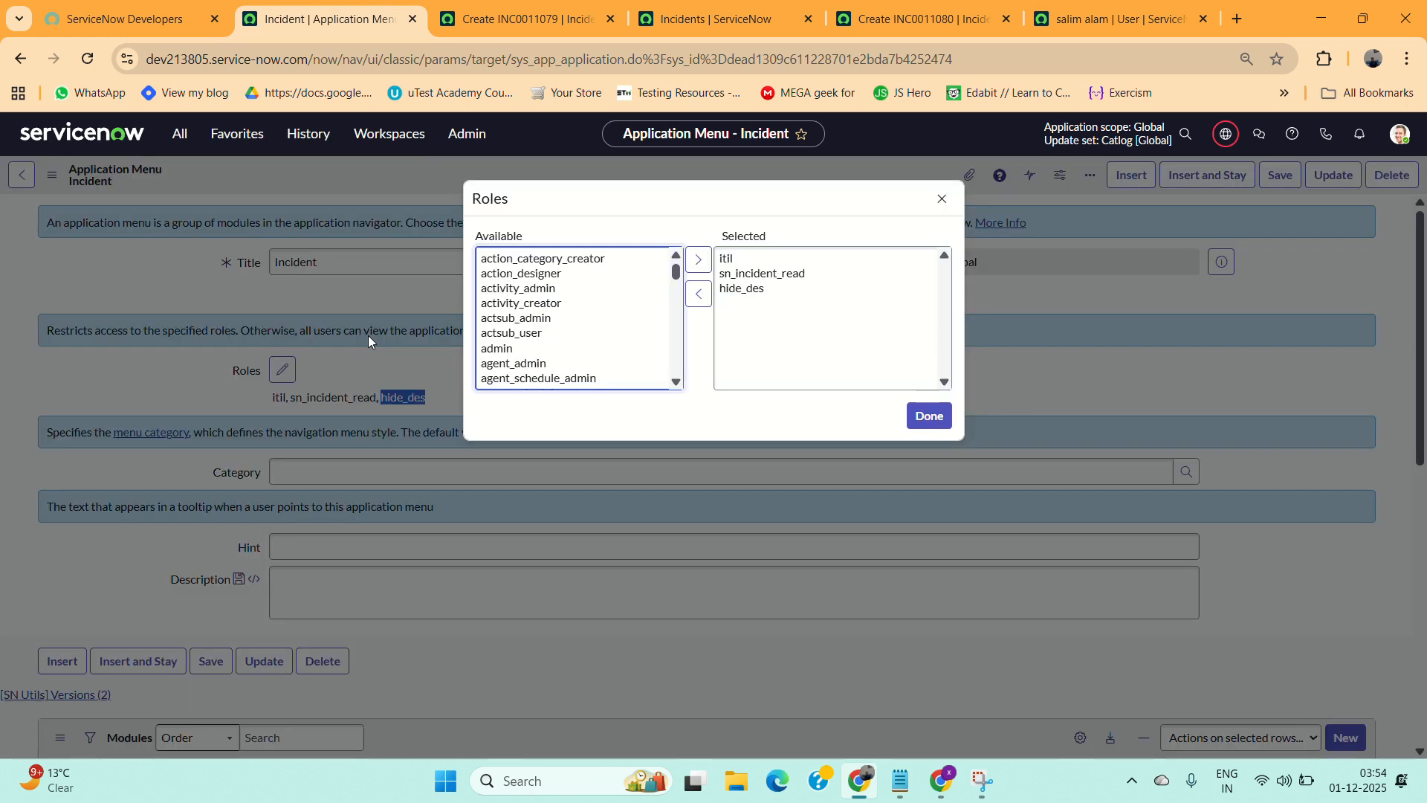
click(744, 289)
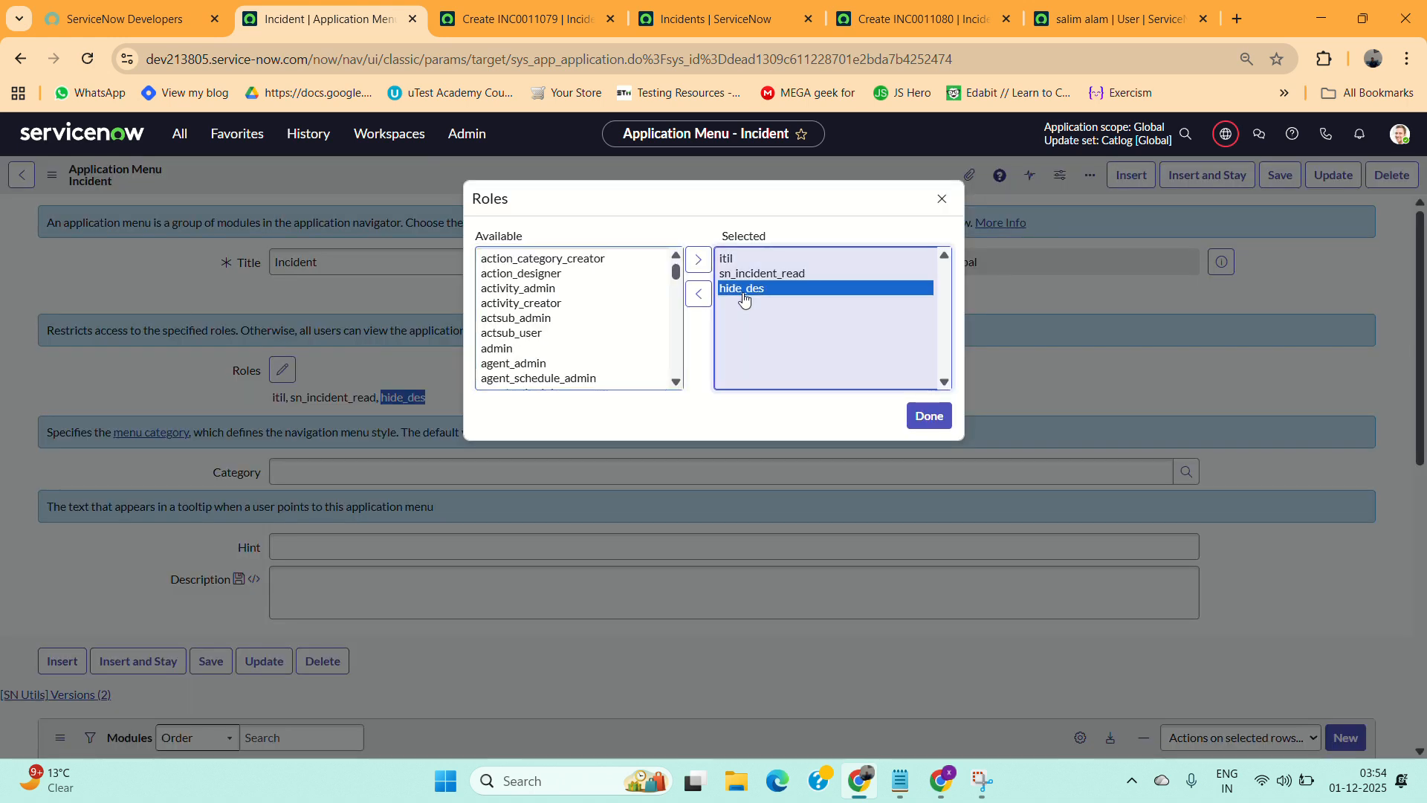
click(698, 293)
click(929, 416)
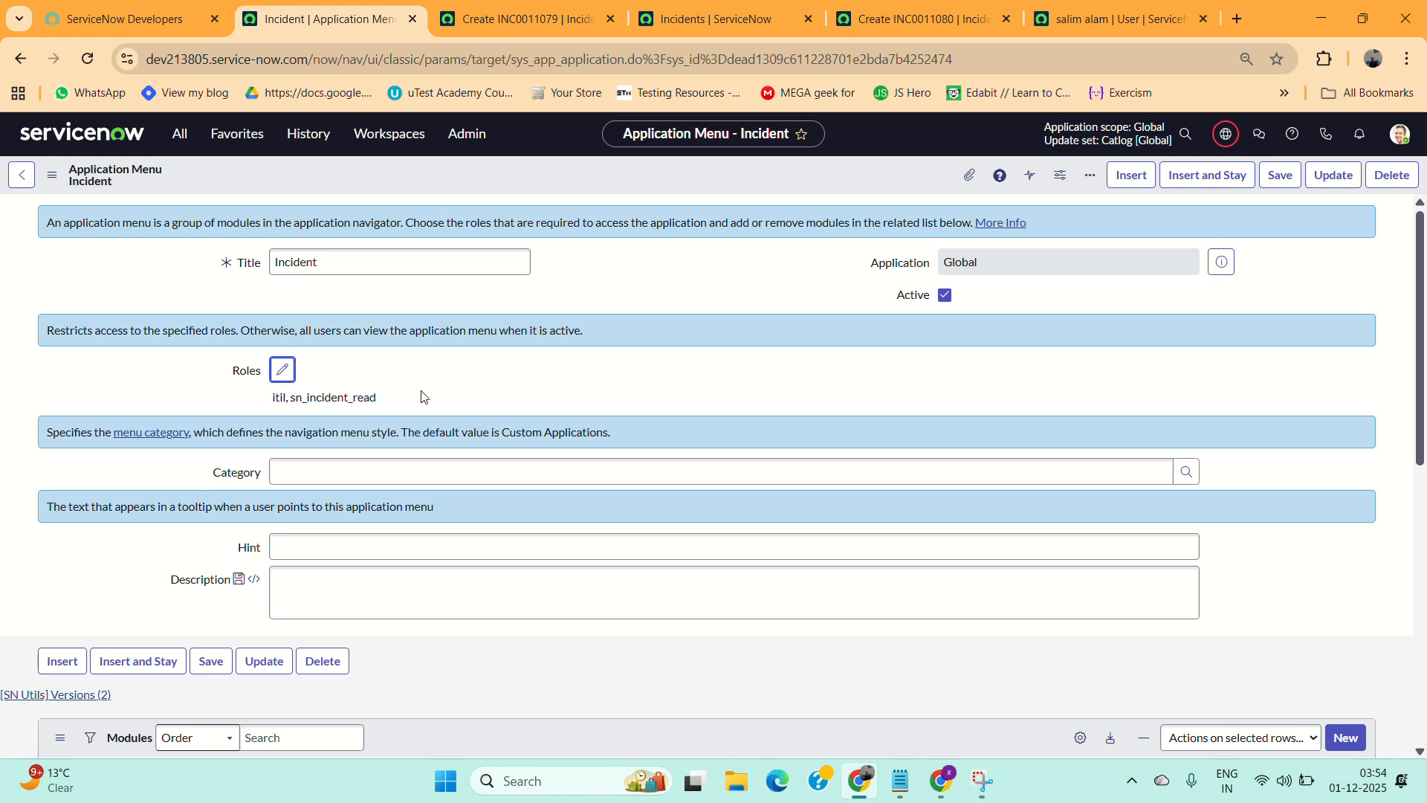
Open the Create New module from the Incident menu's modules list.
scroll(424, 396, down, 5)
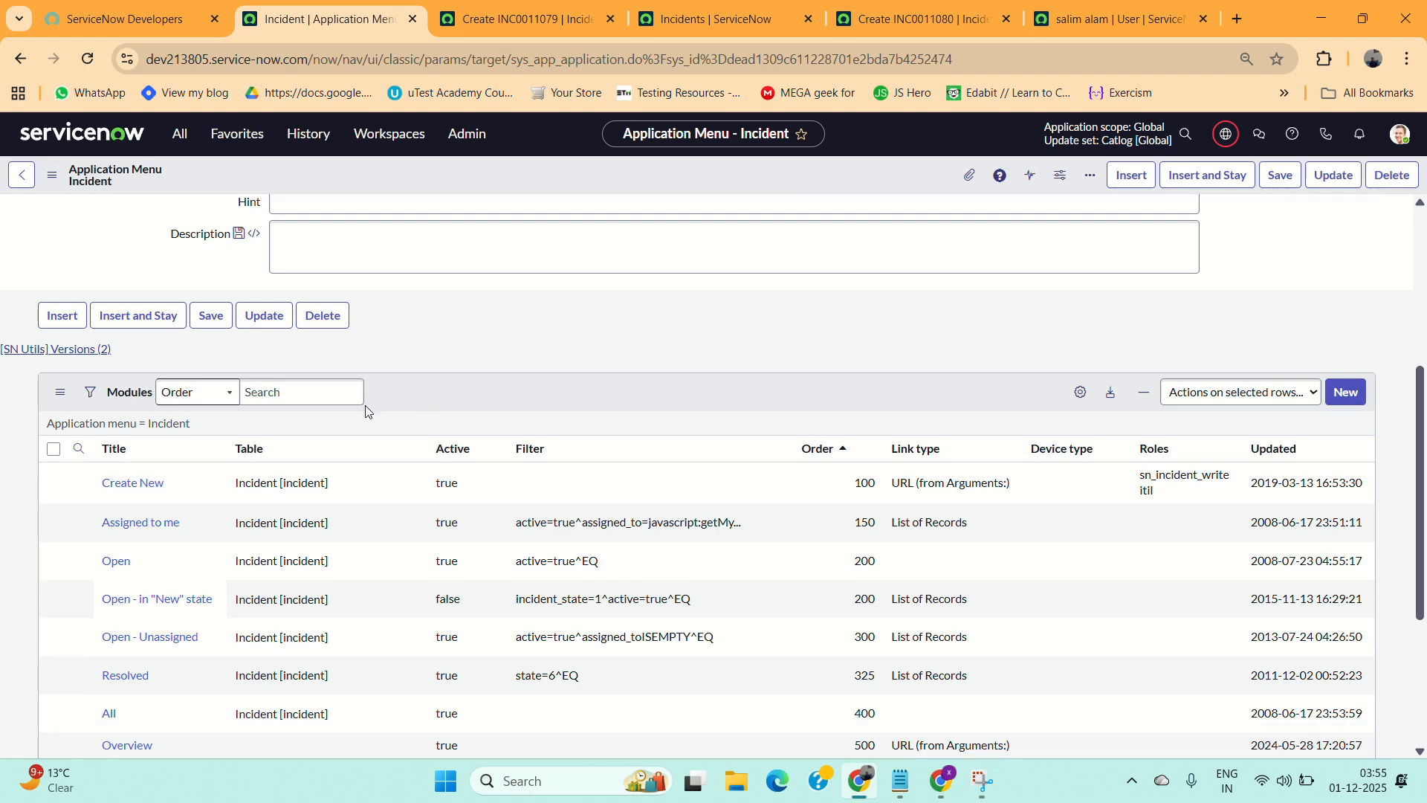
ctrl+click(125, 484)
scroll(725, 416, down, 2)
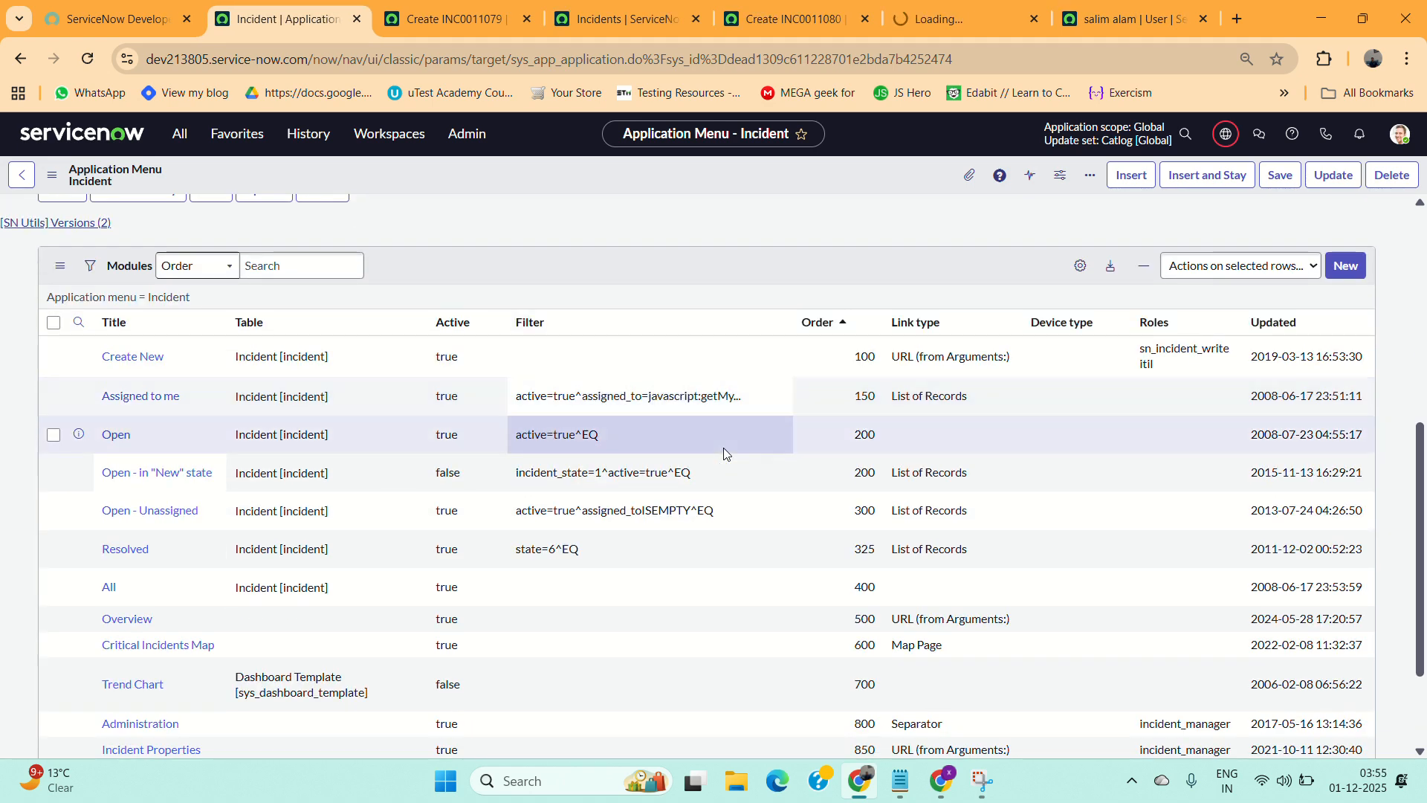
Review the Create New module's roles, the new incident tab, and the Incident menu's entries in the navigator.
scroll(725, 453, down, 2)
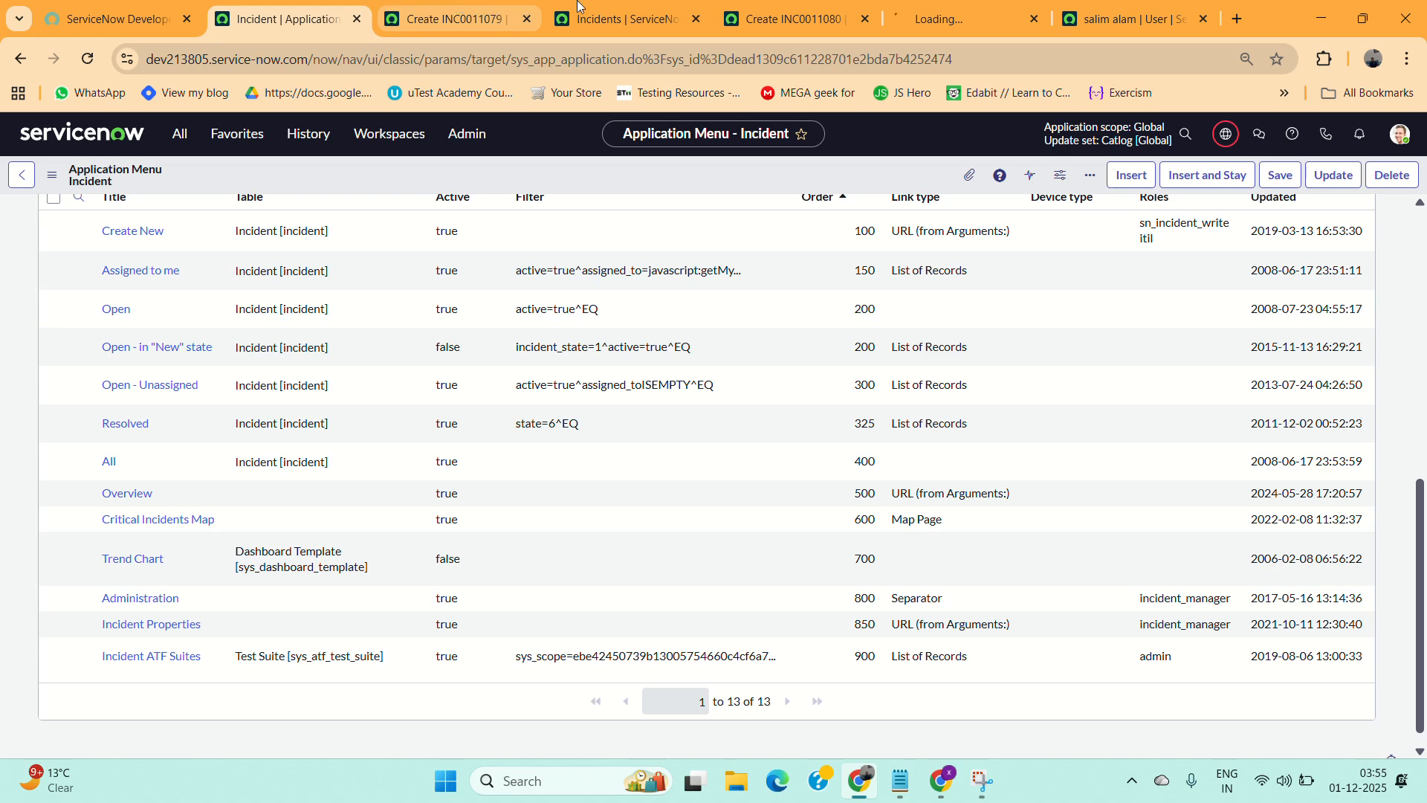
click(959, 18)
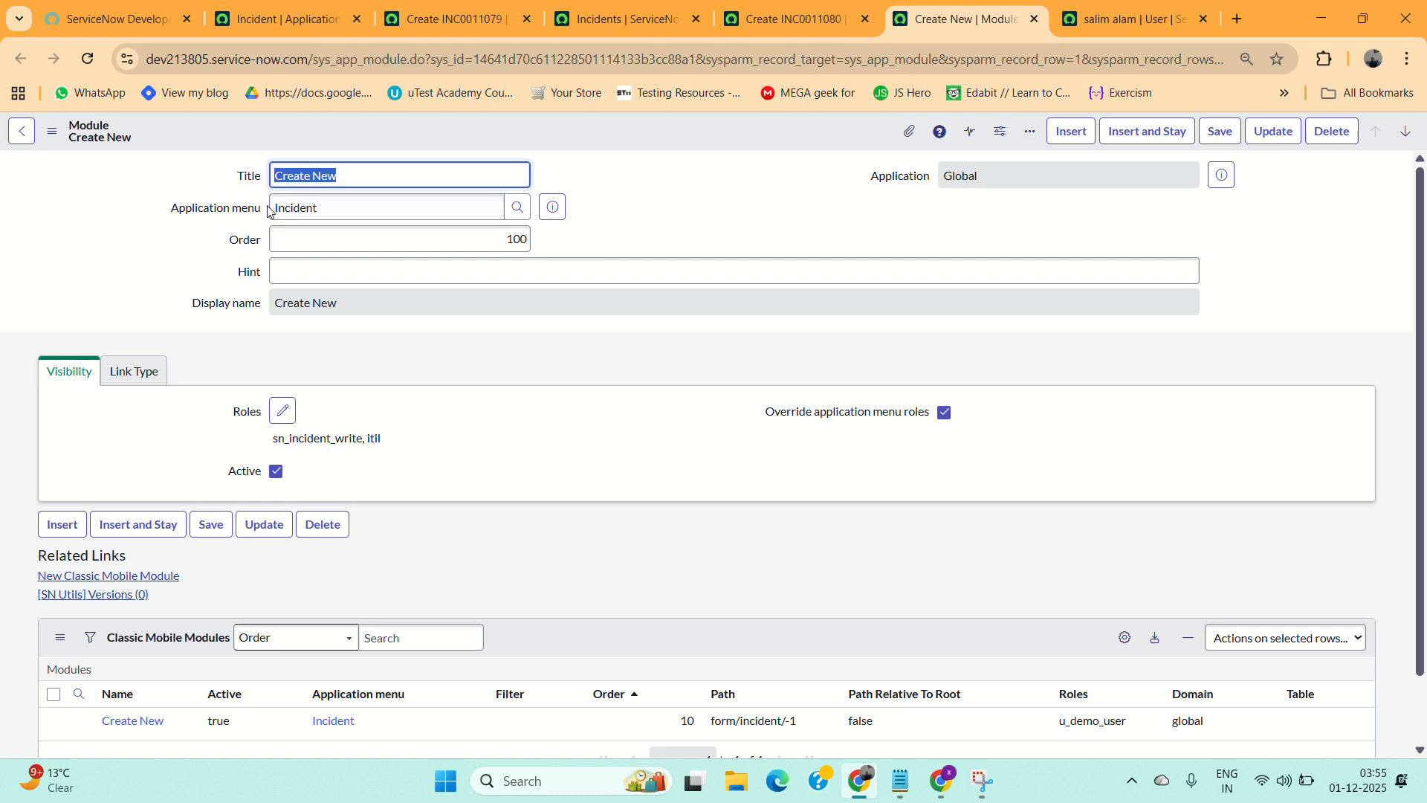
click(862, 16)
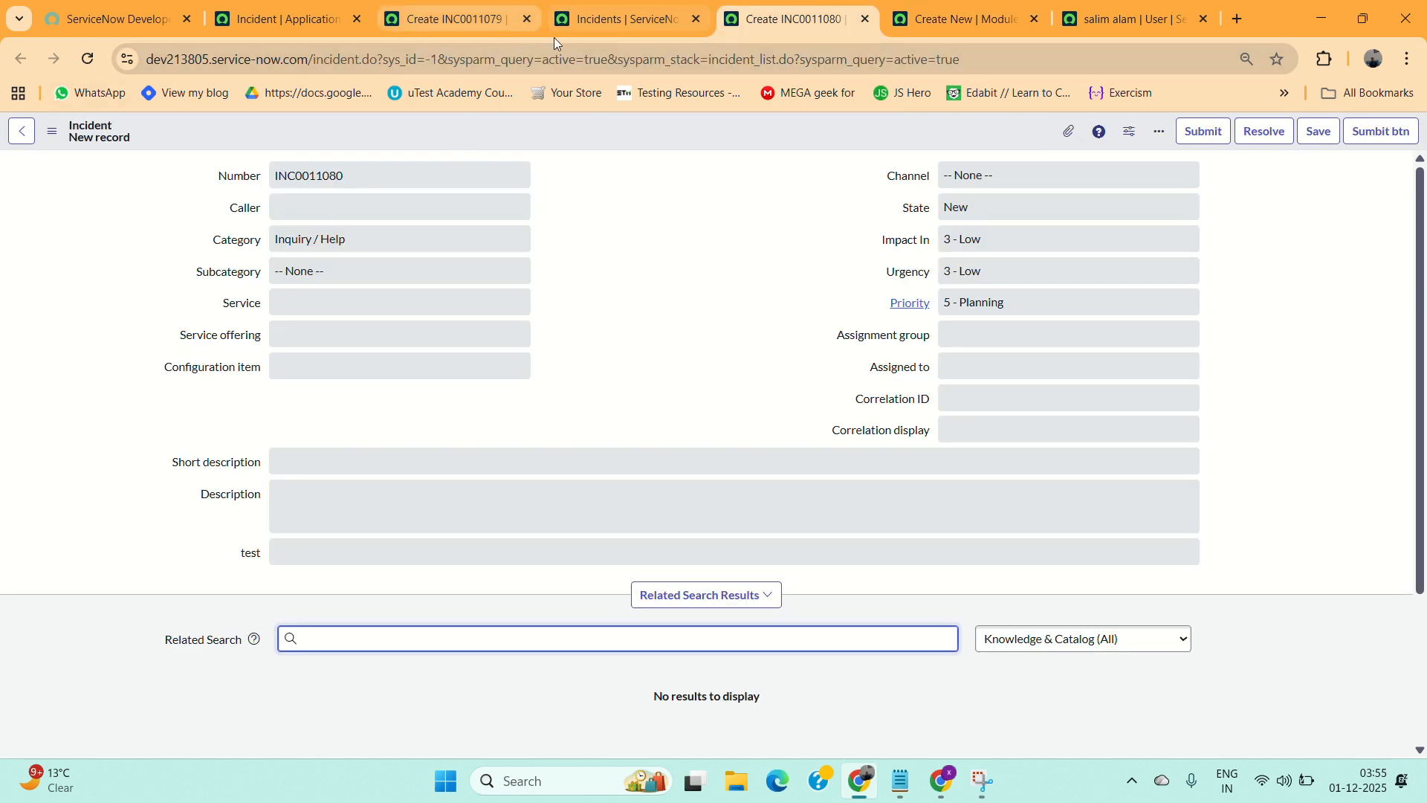
click(299, 21)
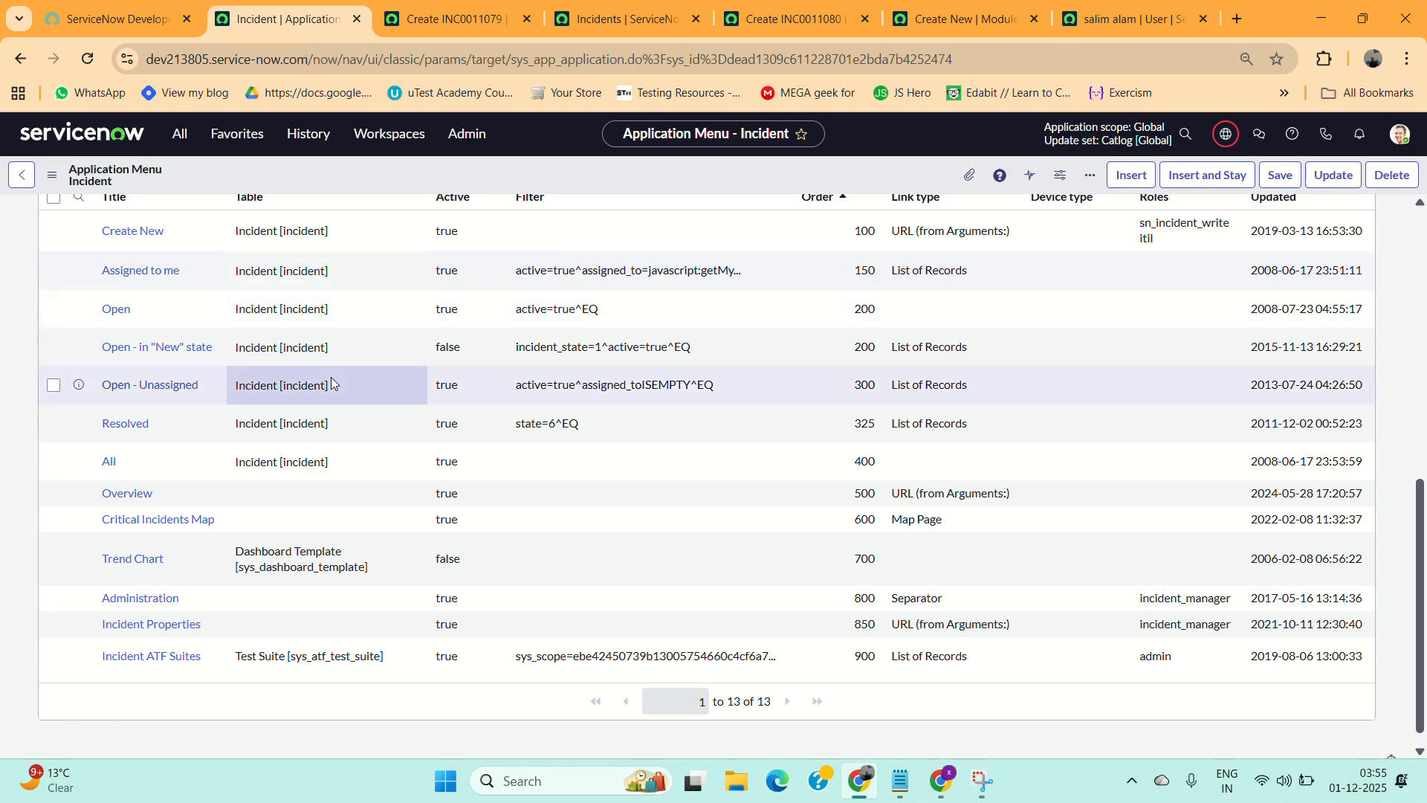
scroll(67, 357, up, 8)
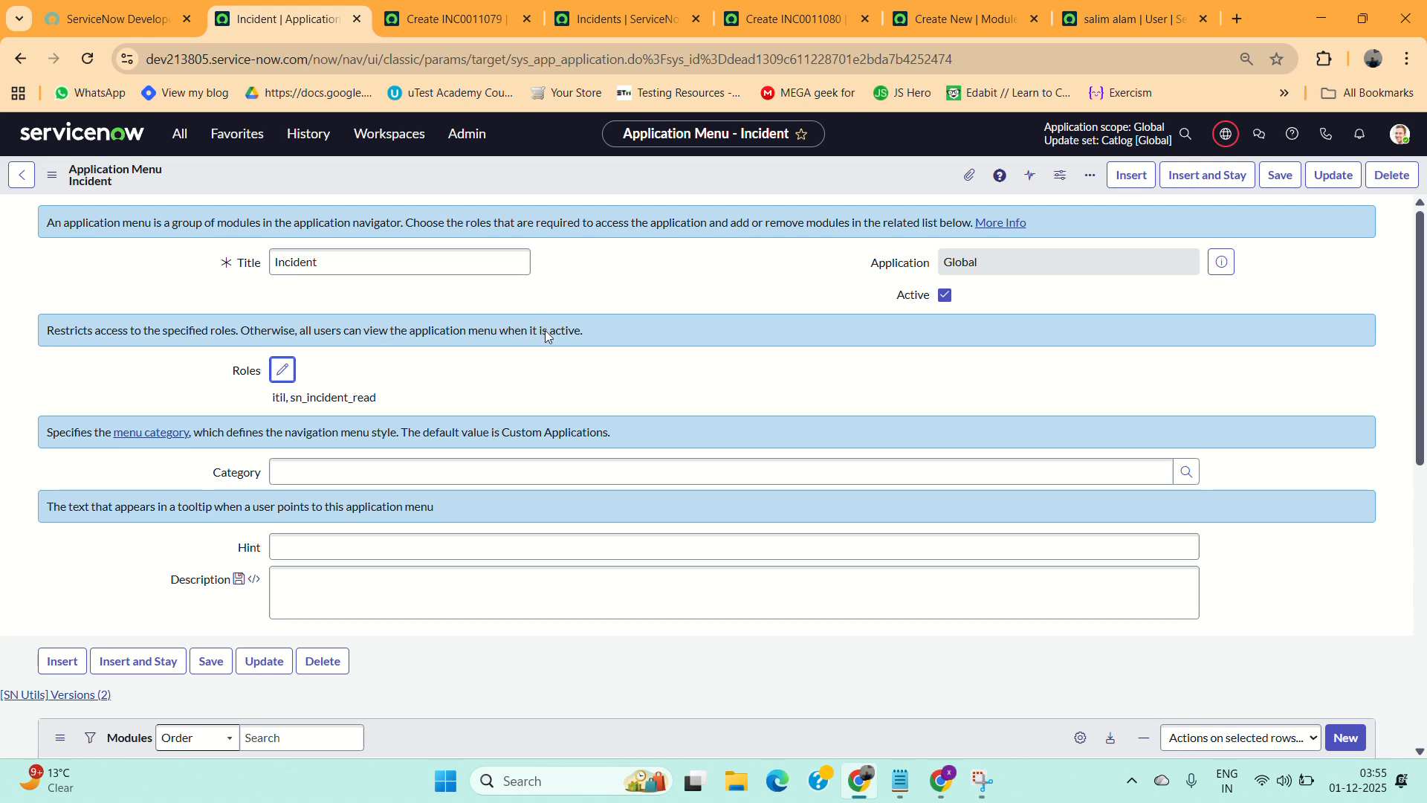
click(510, 377)
click(180, 145)
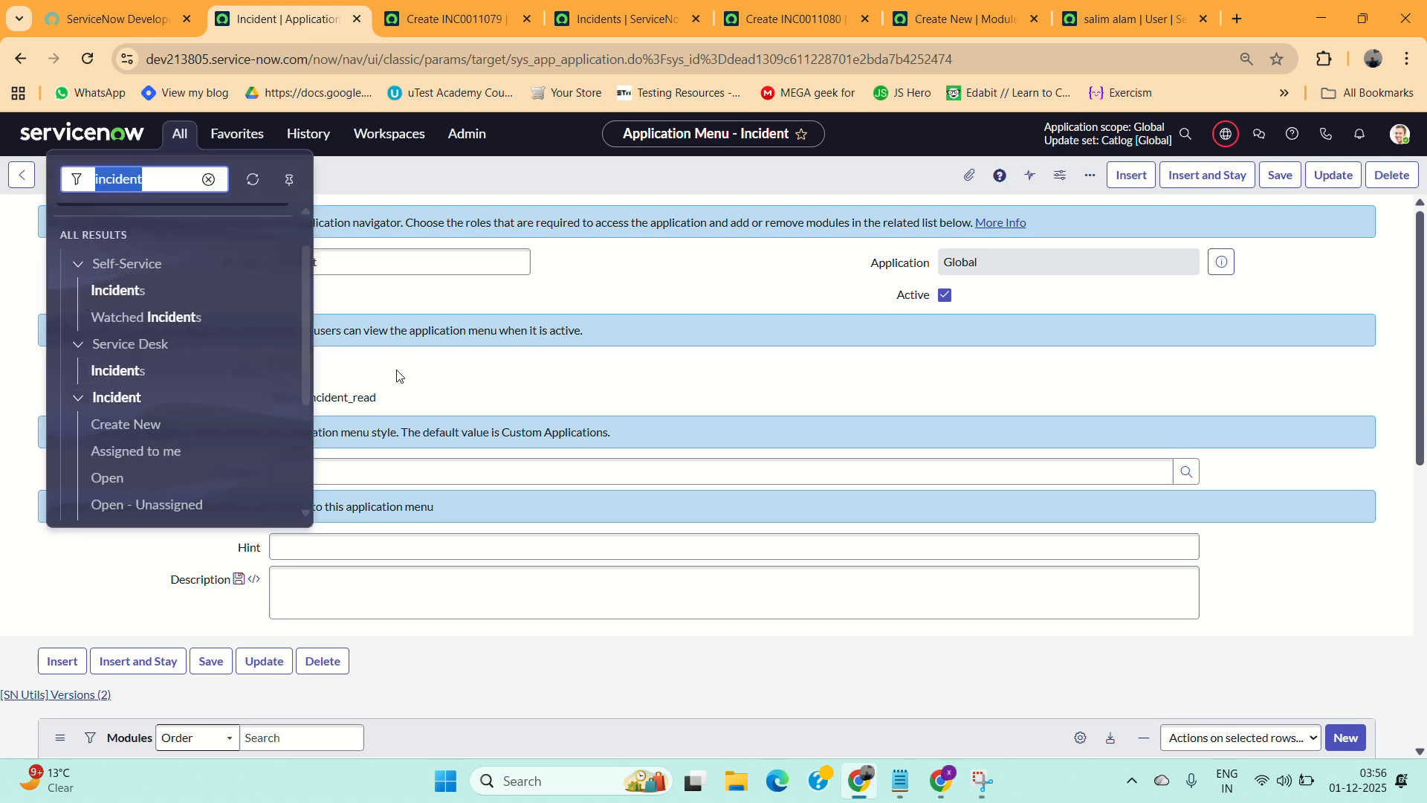
scroll(148, 457, down, 1)
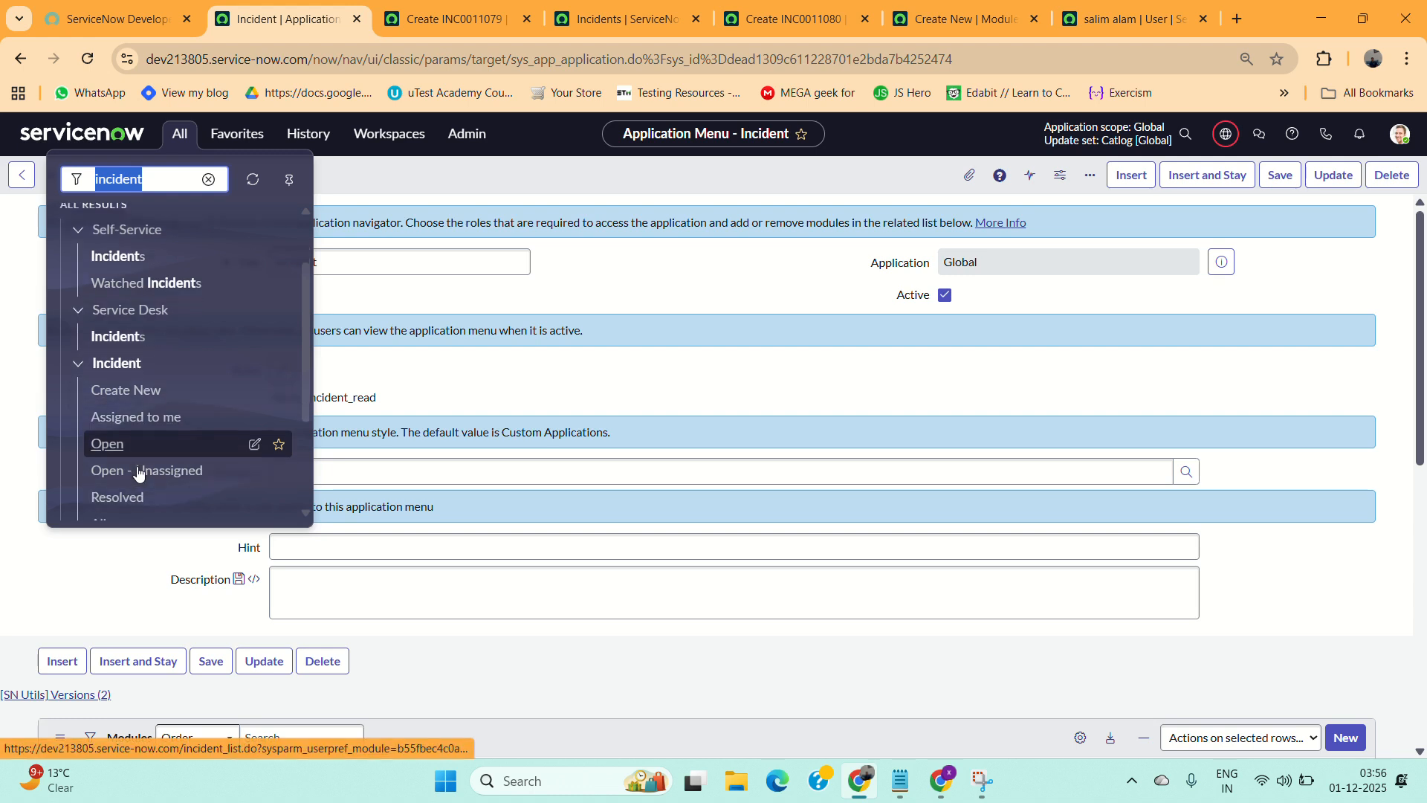
click(457, 376)
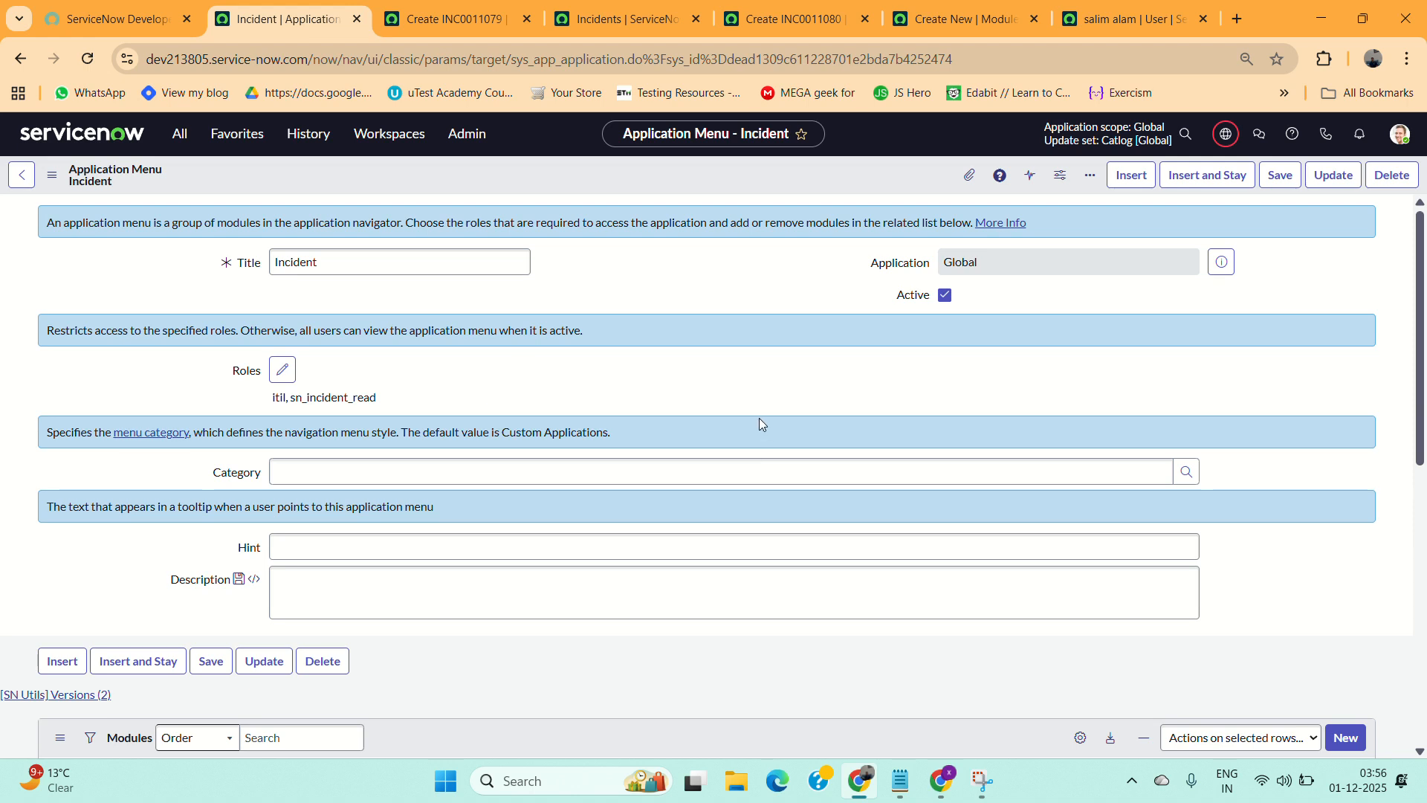
Switch to Notepad and read through the notes on application and module access control.
click(894, 790)
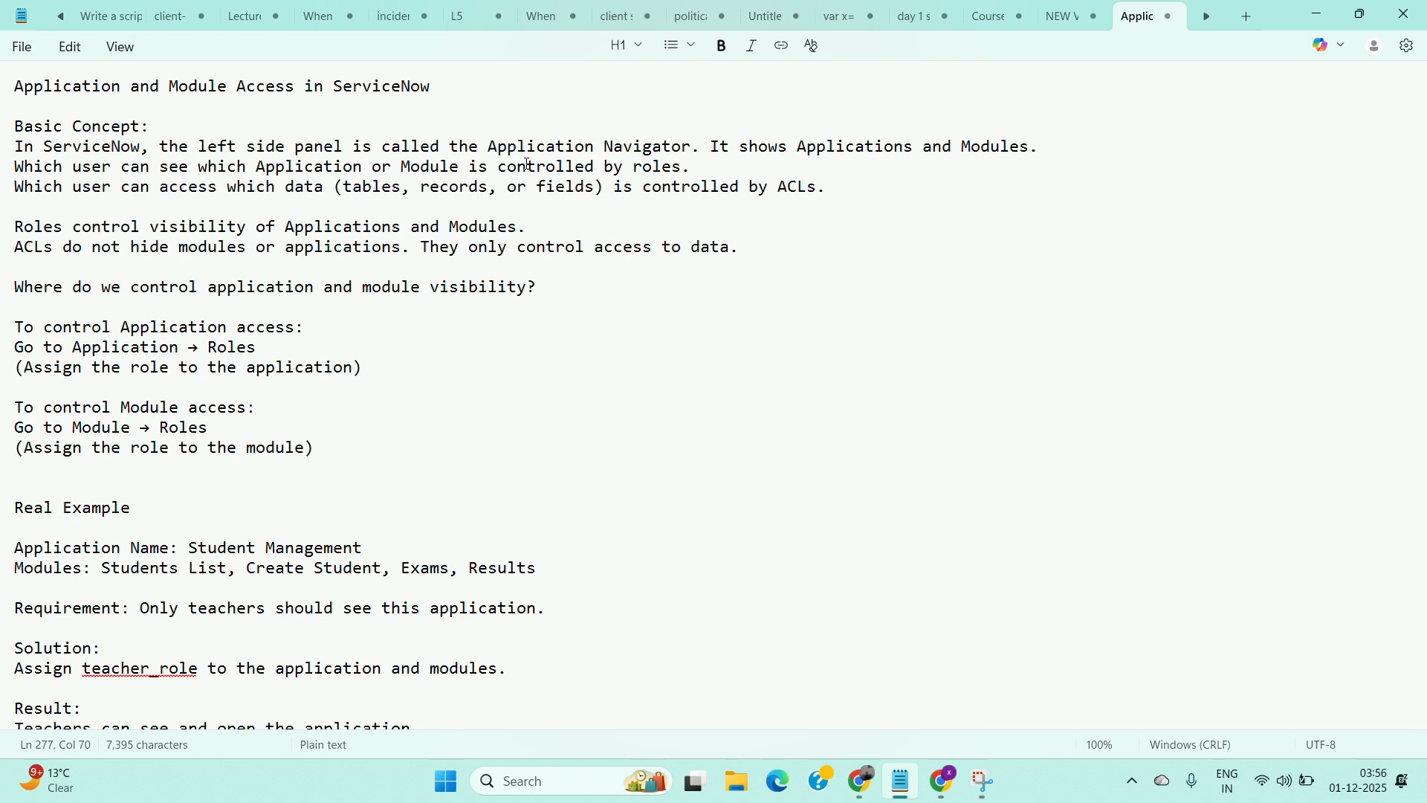
drag(208, 169, 694, 173)
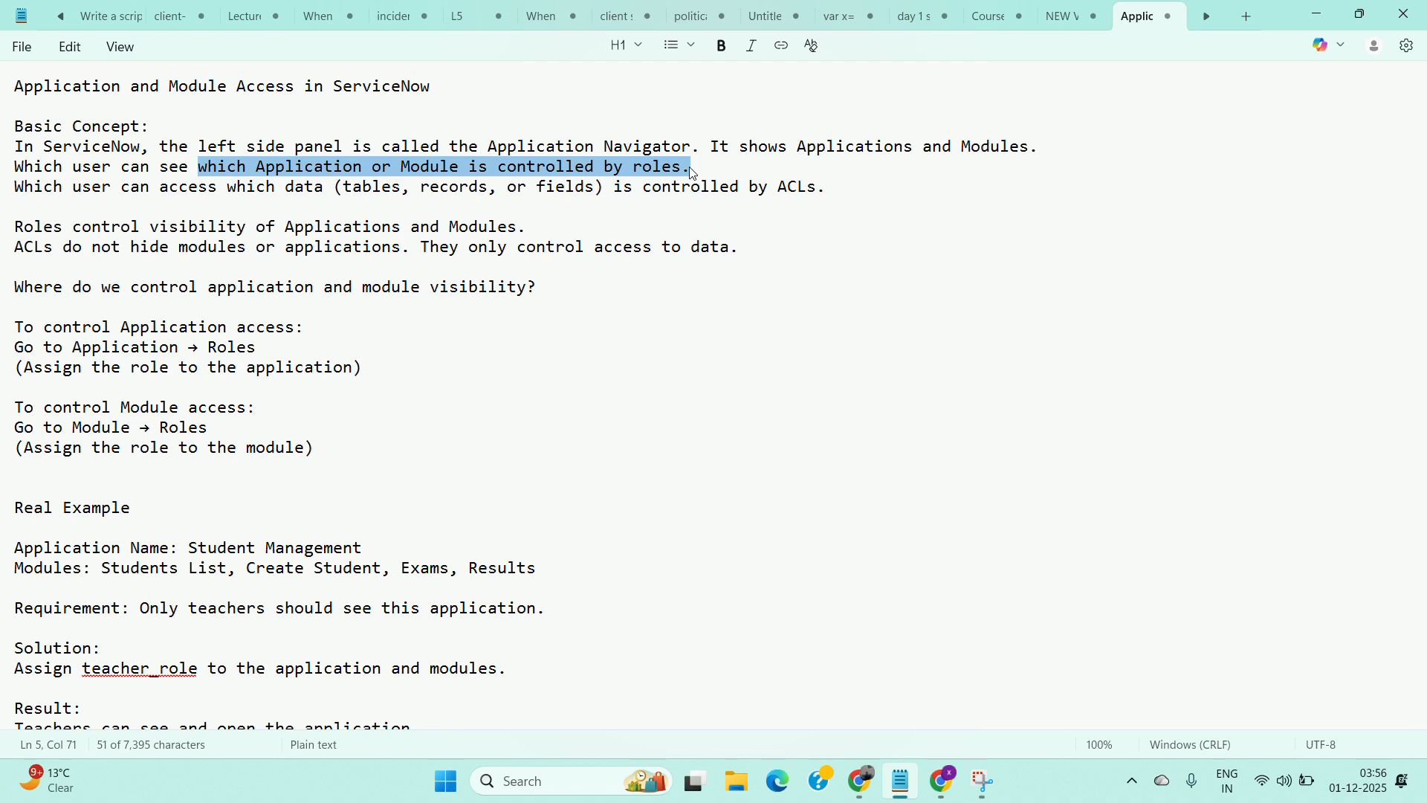
drag(24, 187, 597, 185)
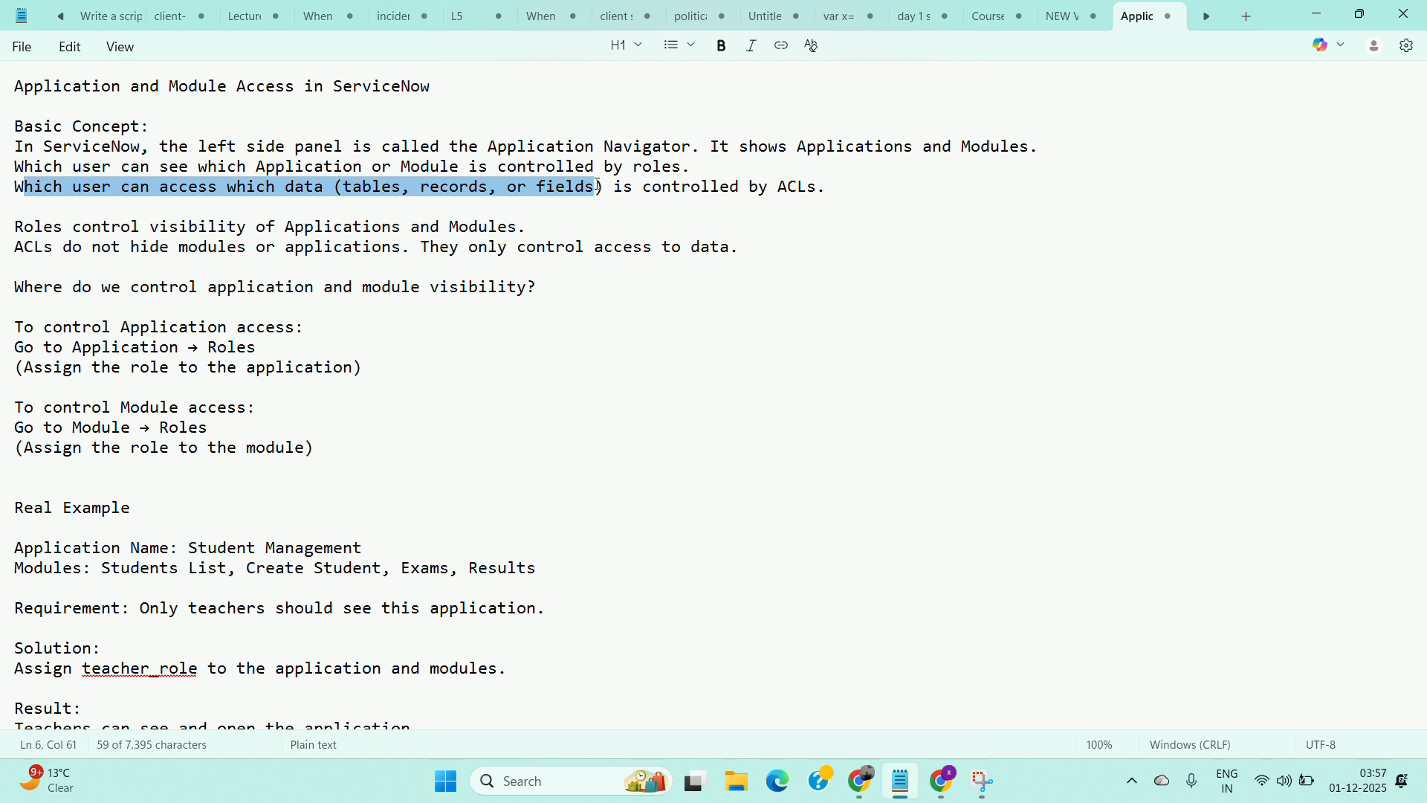
drag(7, 226, 310, 250)
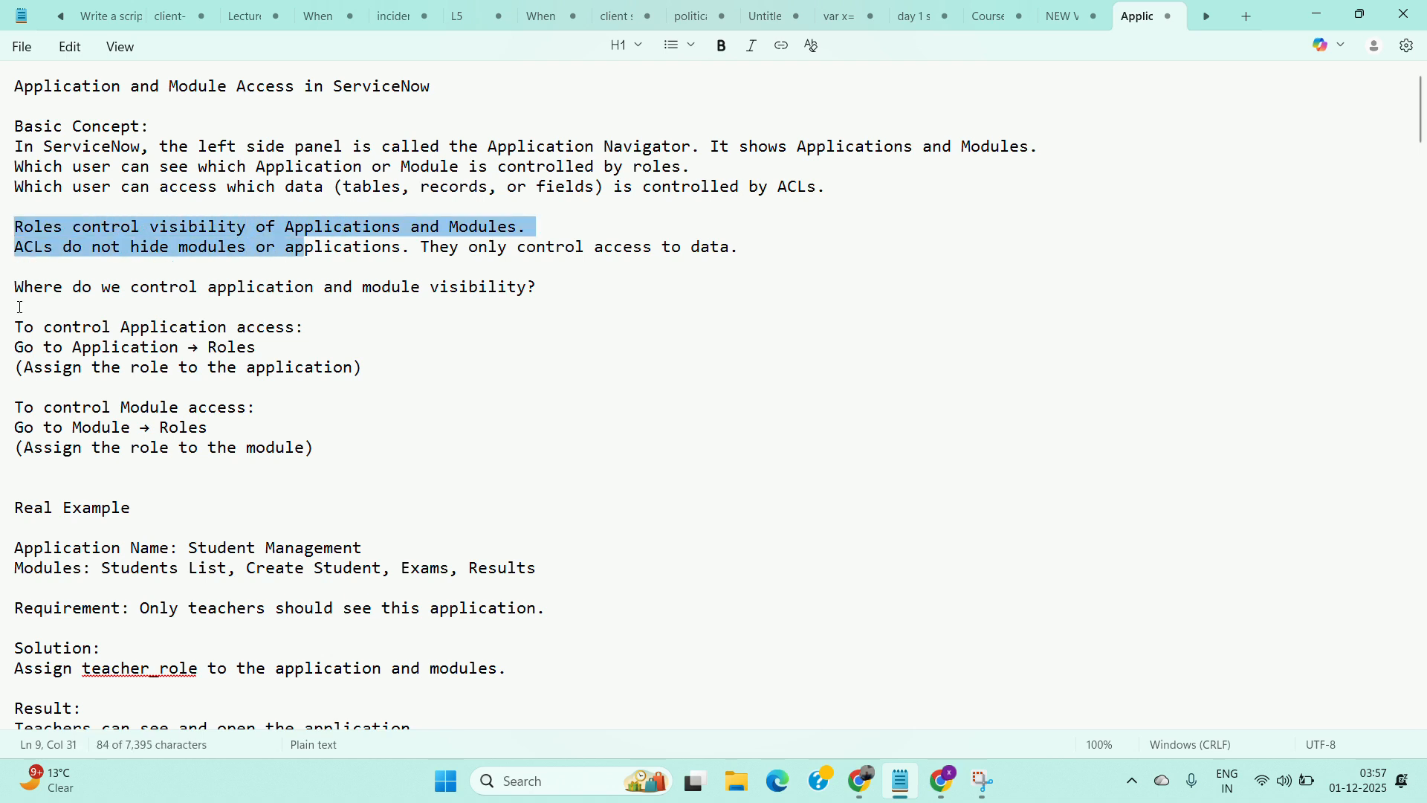
drag(14, 288, 285, 331)
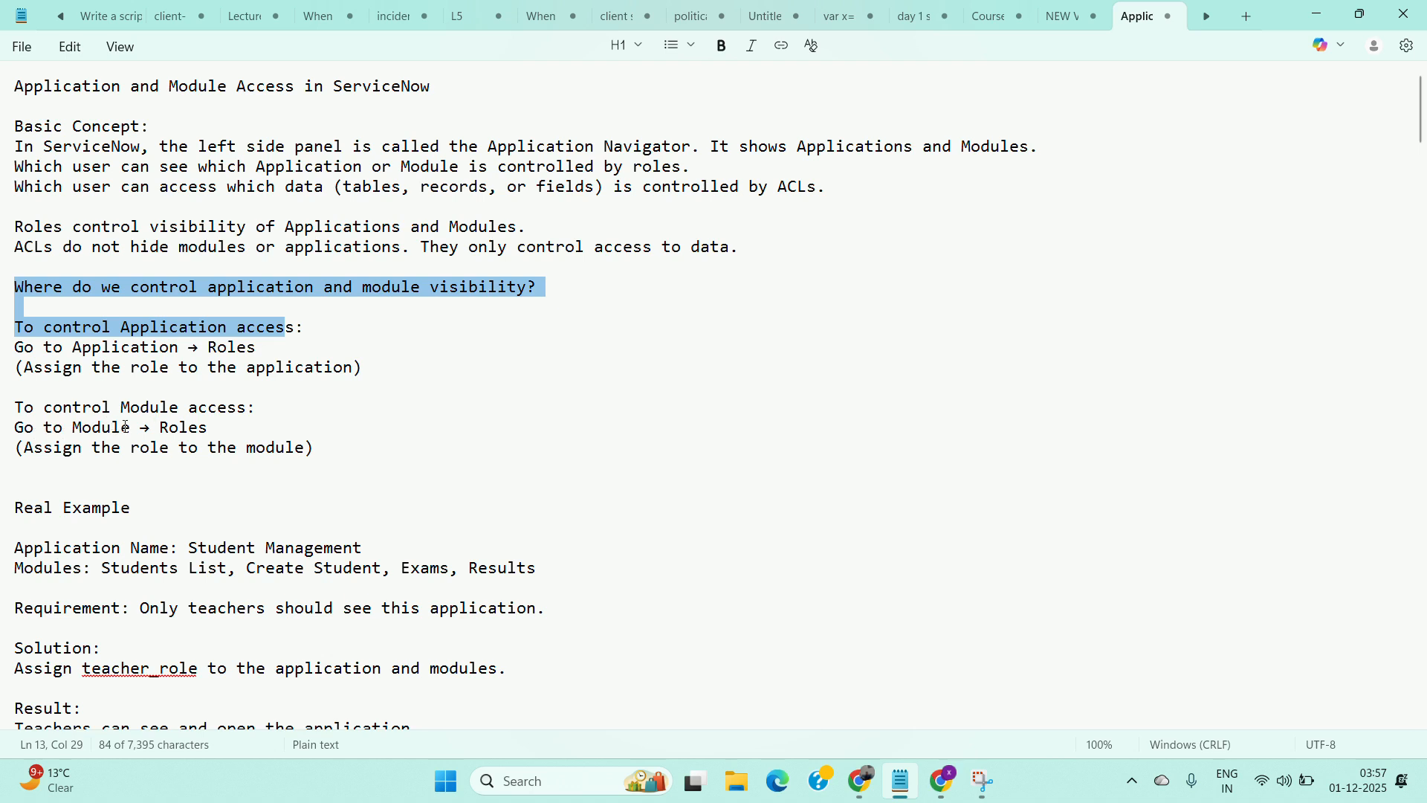
scroll(37, 459, down, 2)
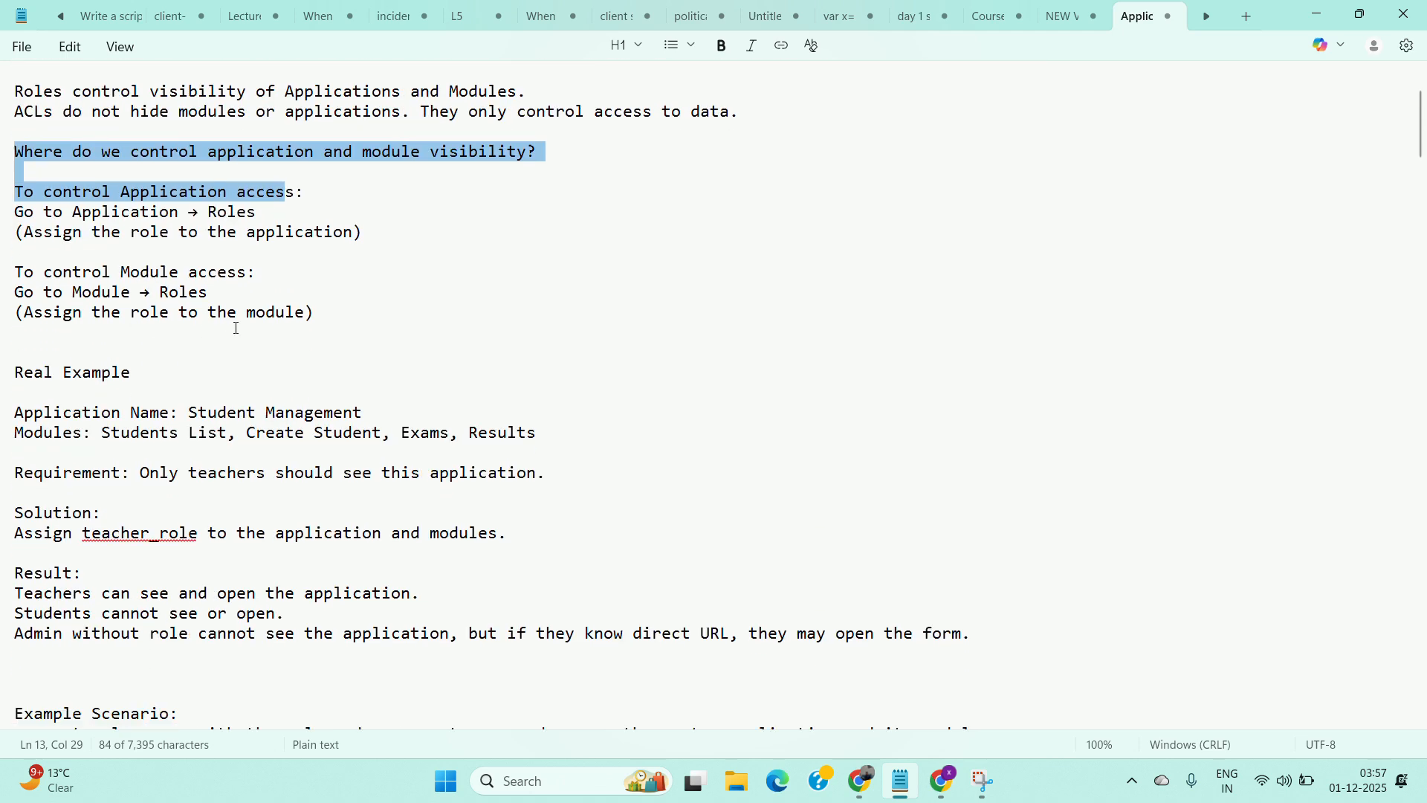
scroll(237, 328, down, 1)
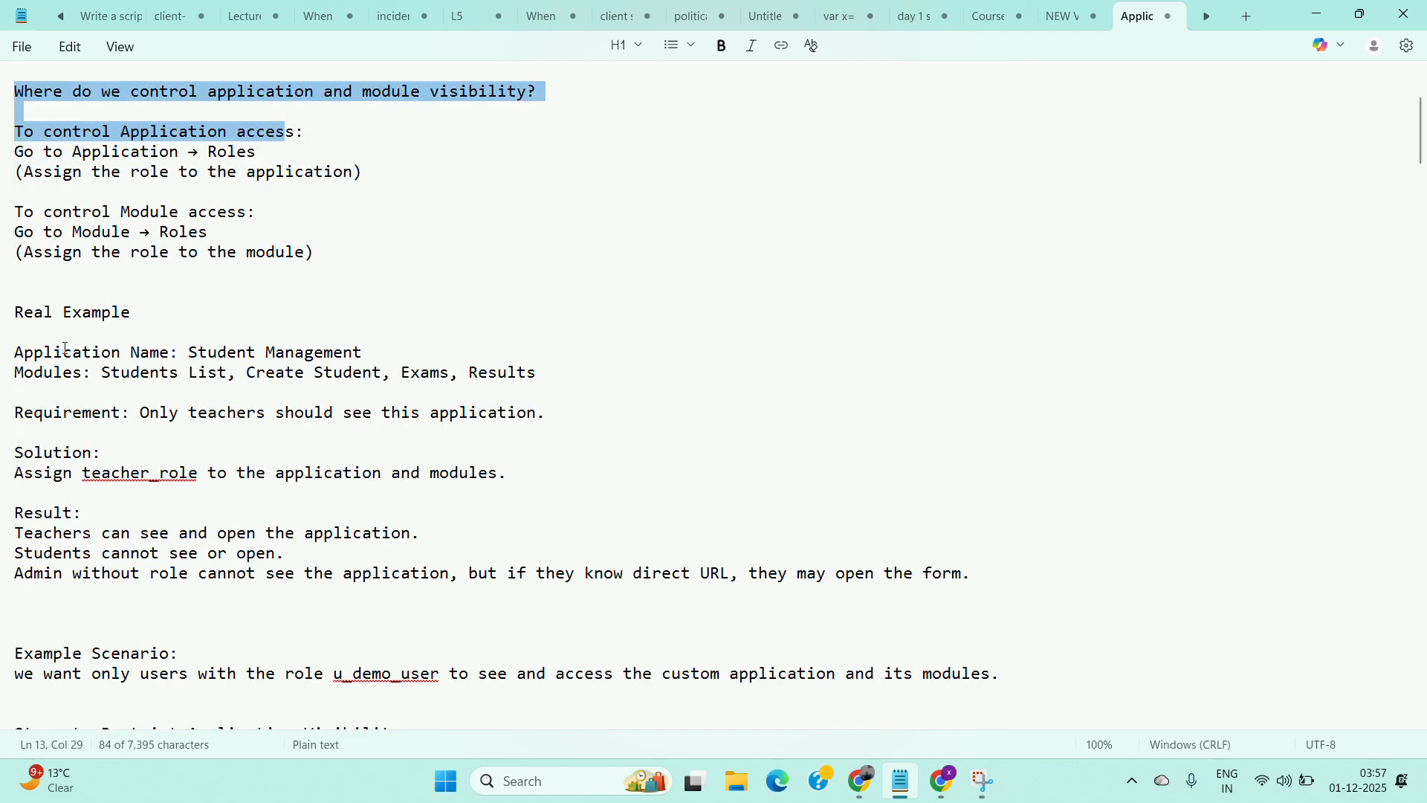
drag(193, 352, 363, 349)
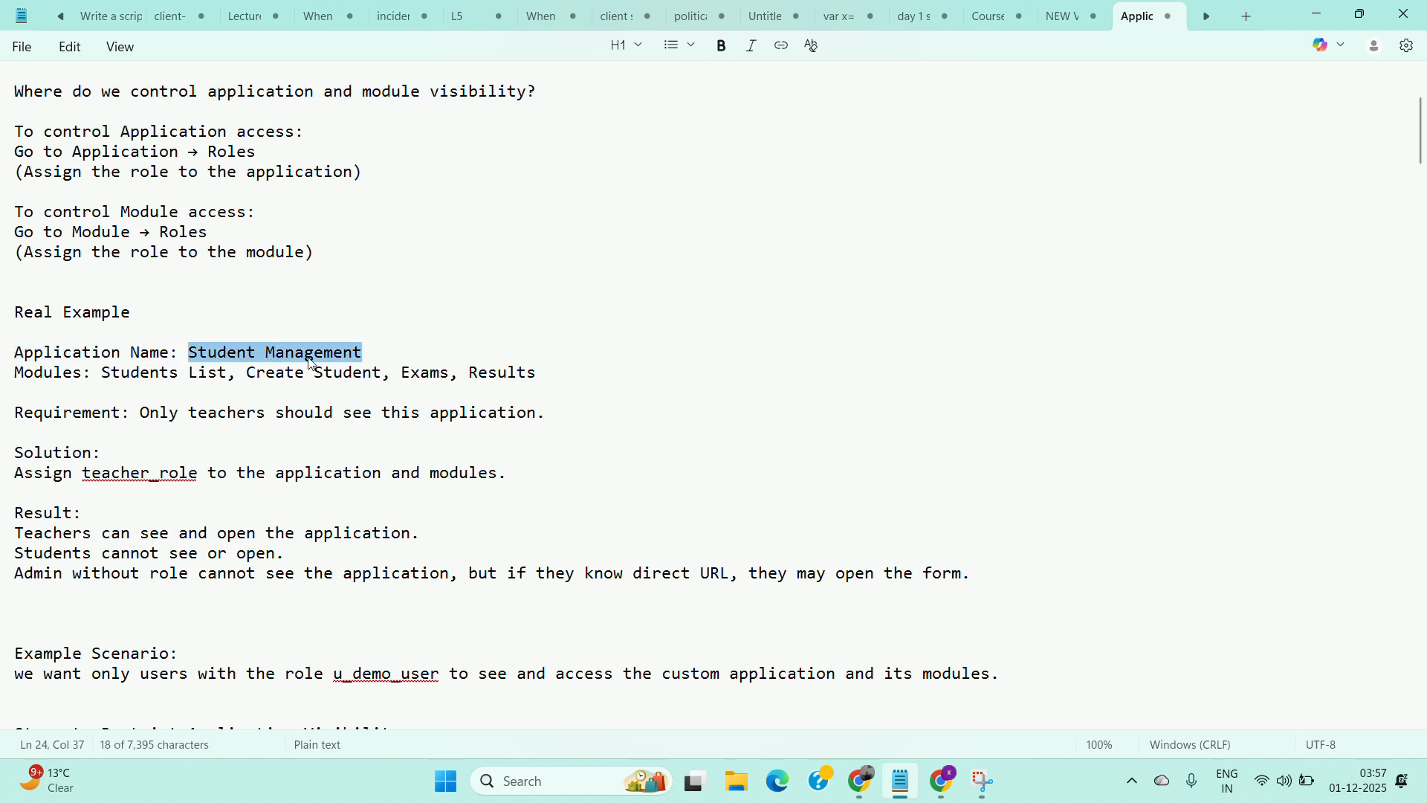
drag(104, 373, 546, 374)
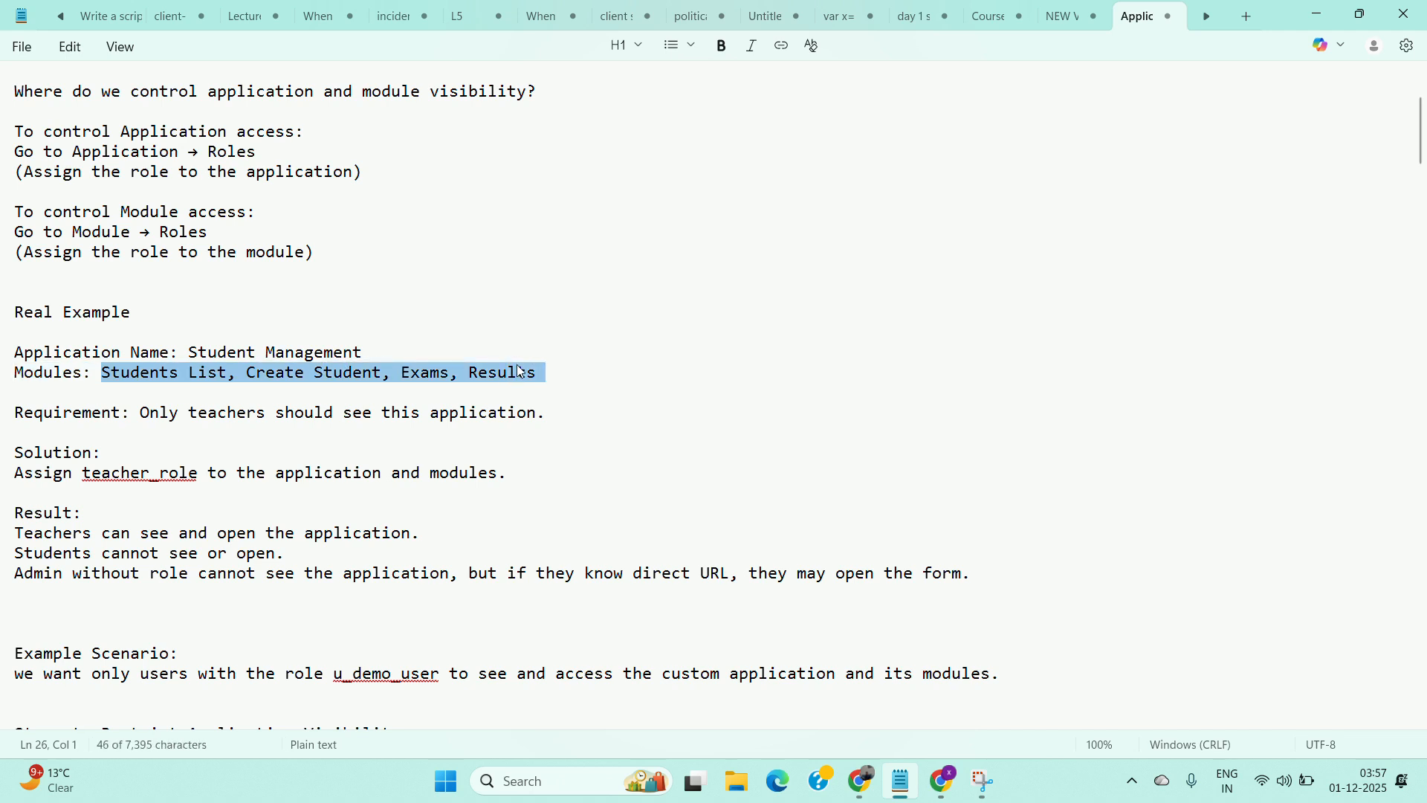
click(362, 350)
drag(363, 351, 189, 353)
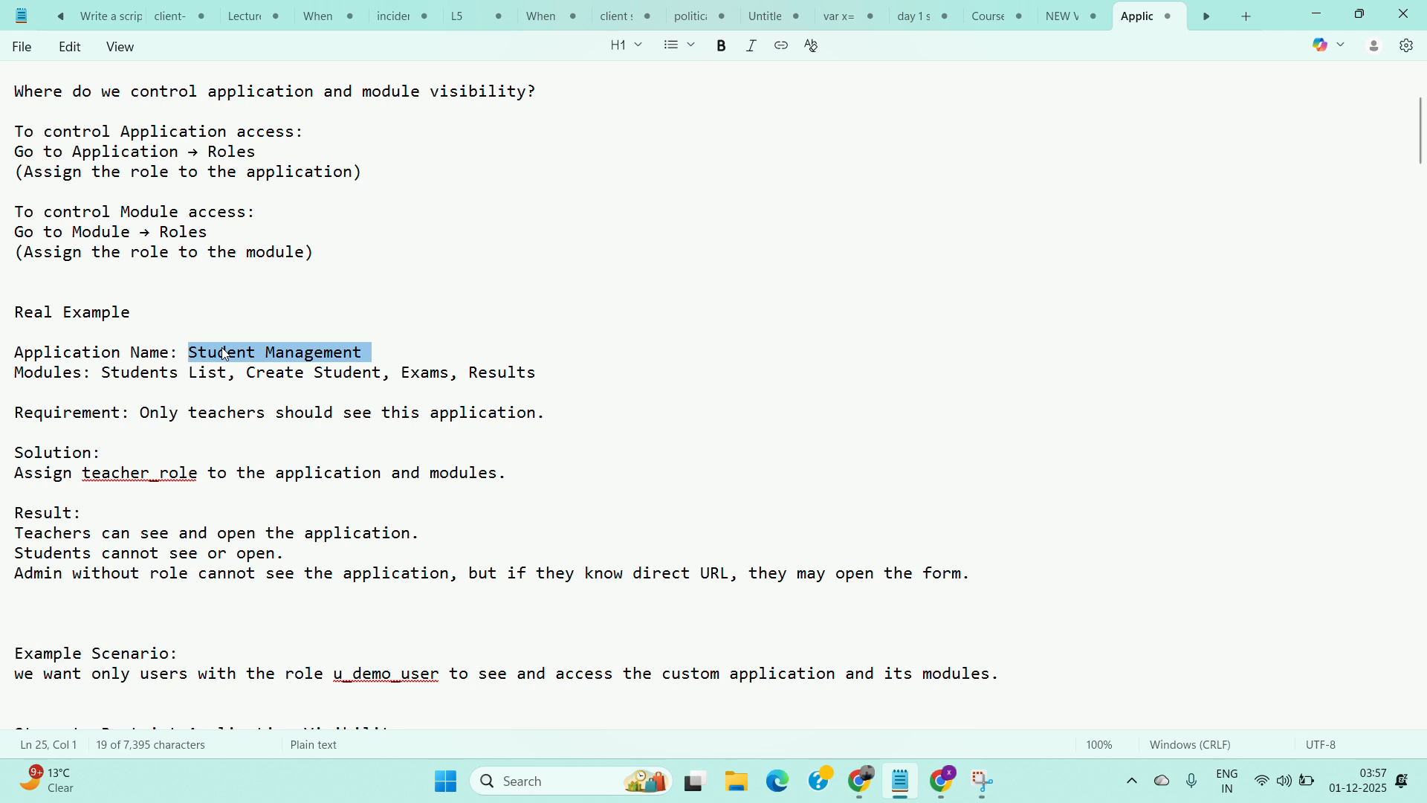
Open the Tables list by filtering the navigator for sys_db_object.LIST and start a new table.
click(862, 778)
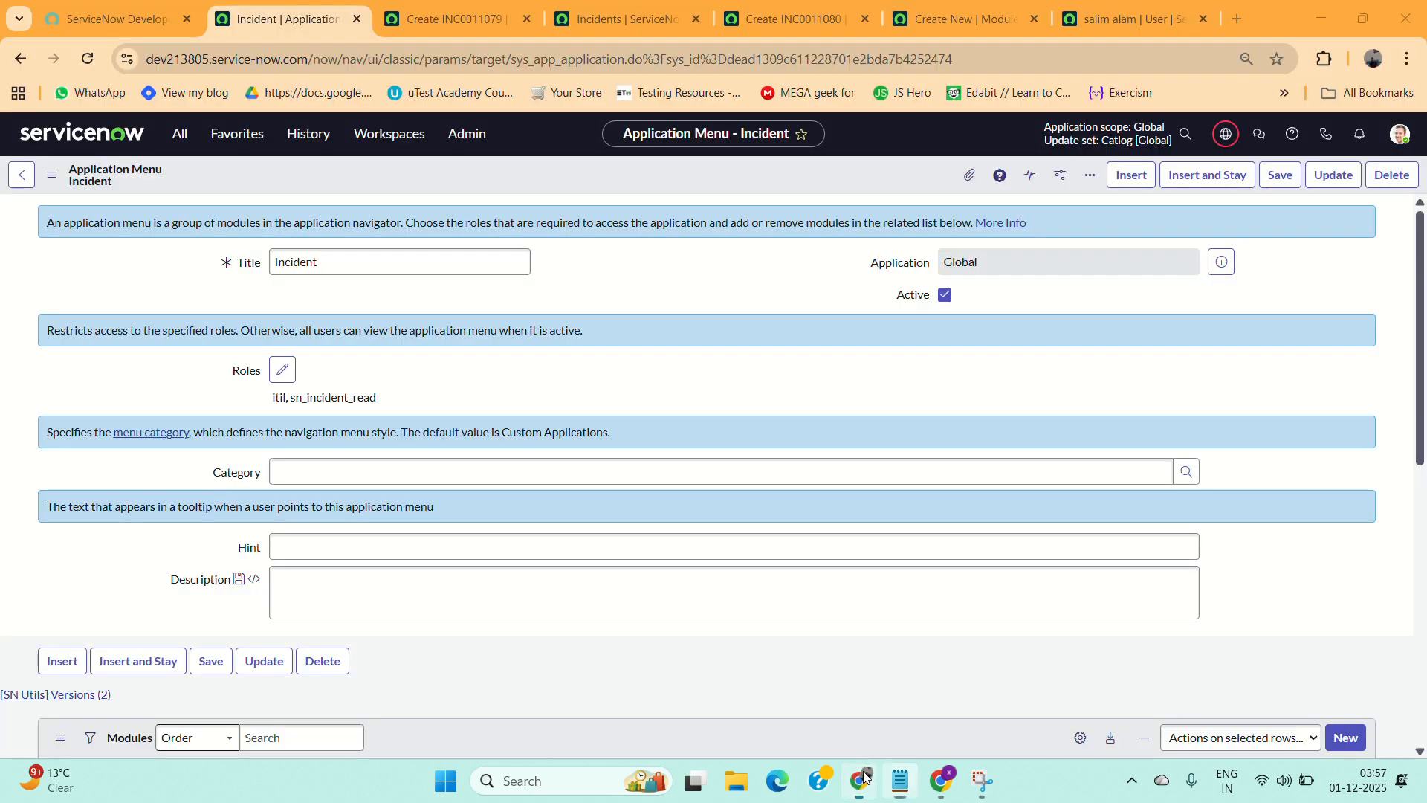
click(184, 134)
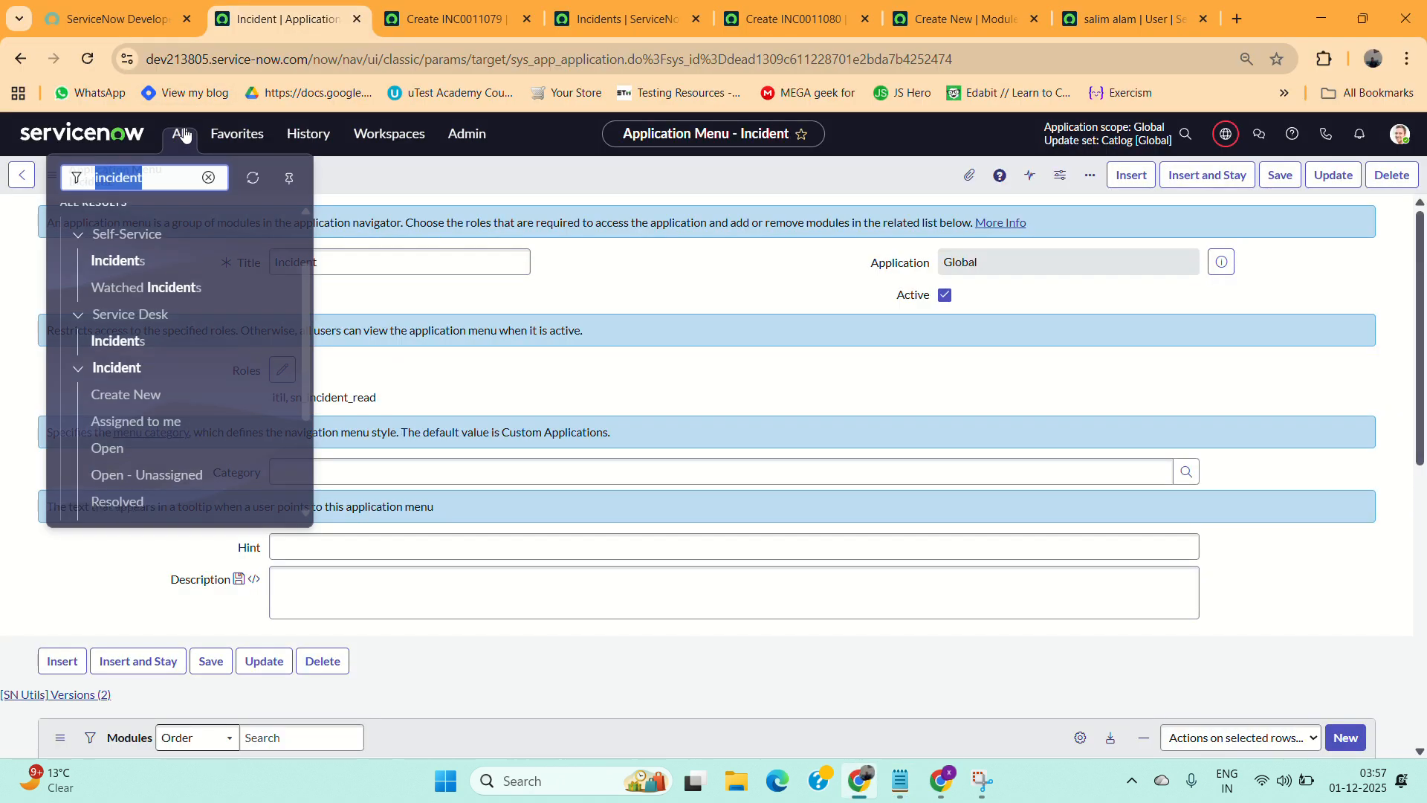
key(BackSpace)
text(s)
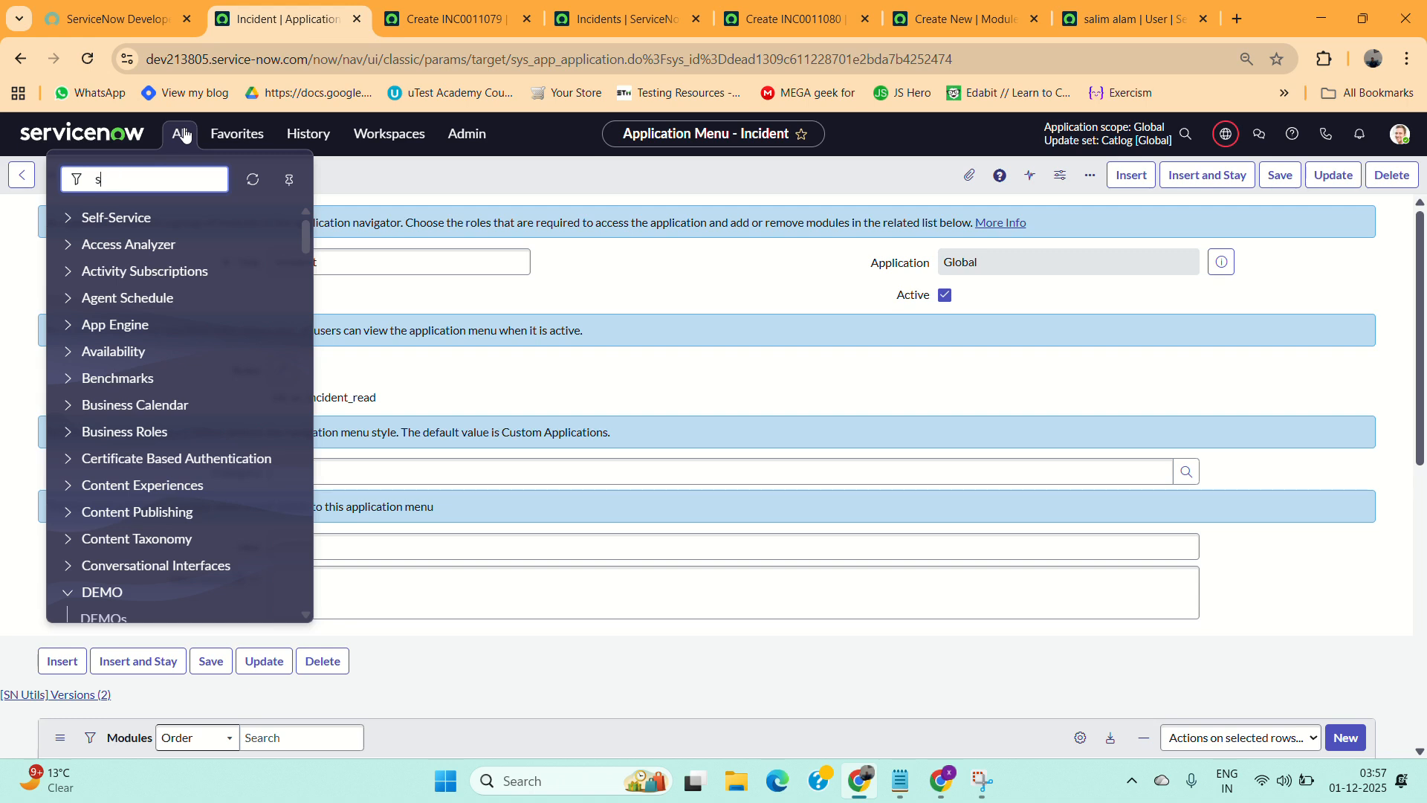
text(ys_db)
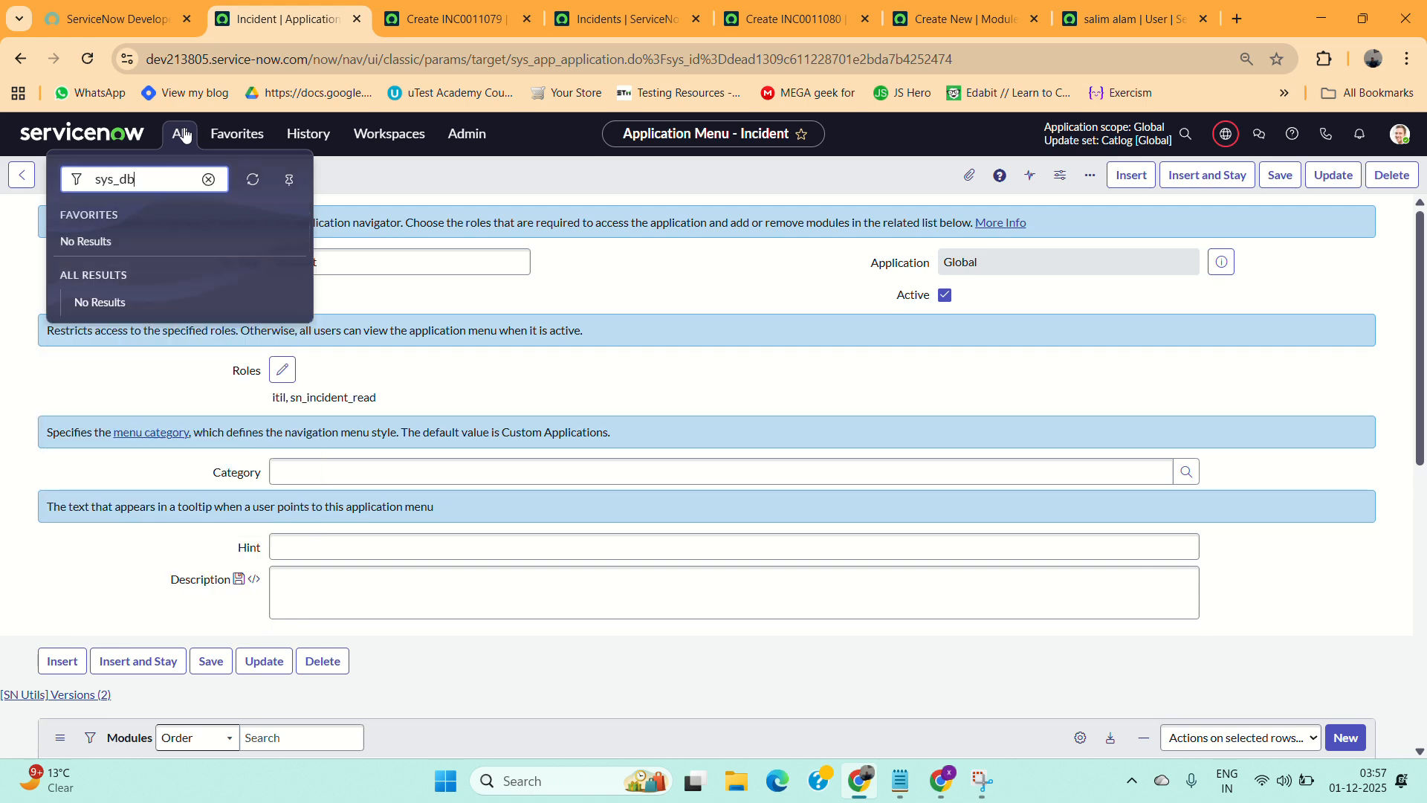
text(_object.LIST)
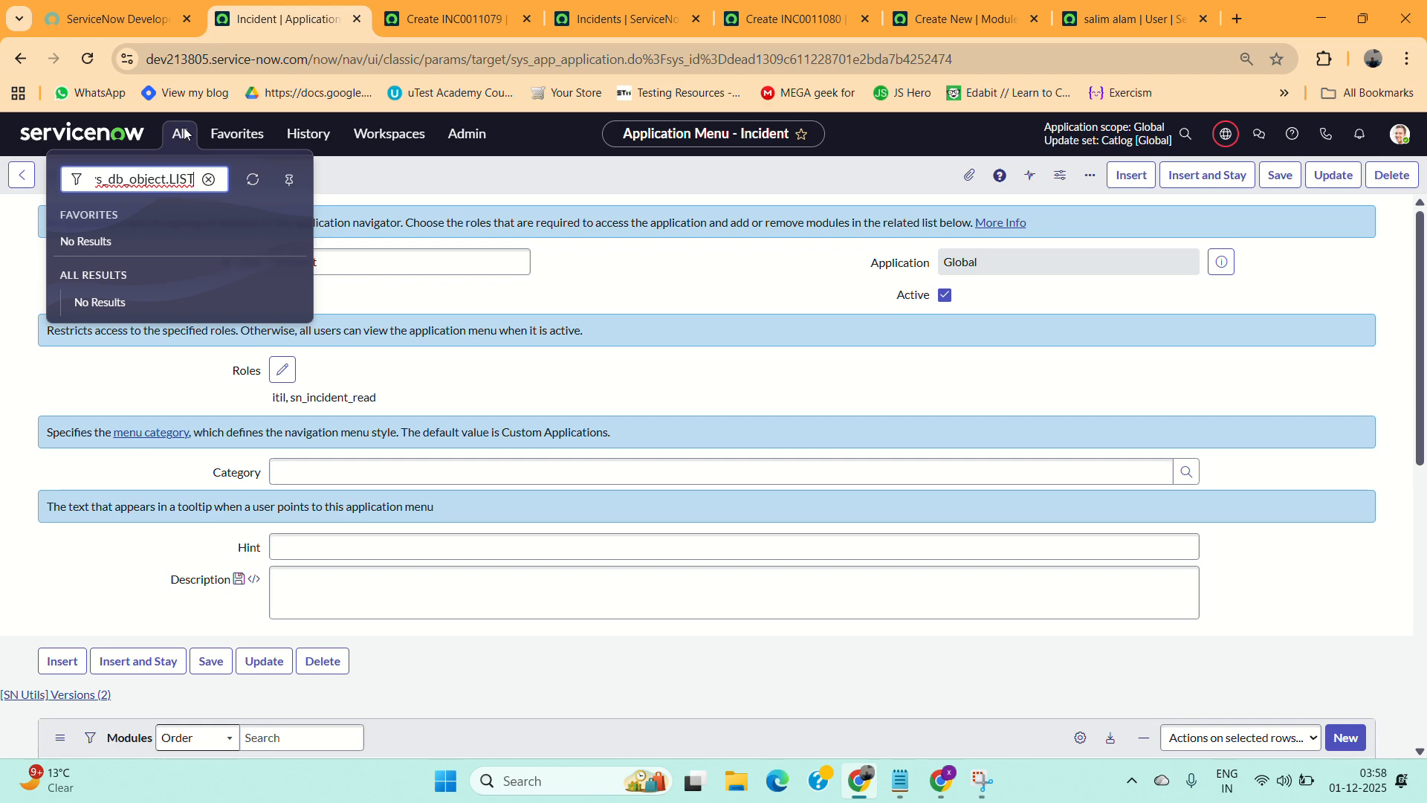
key(Return)
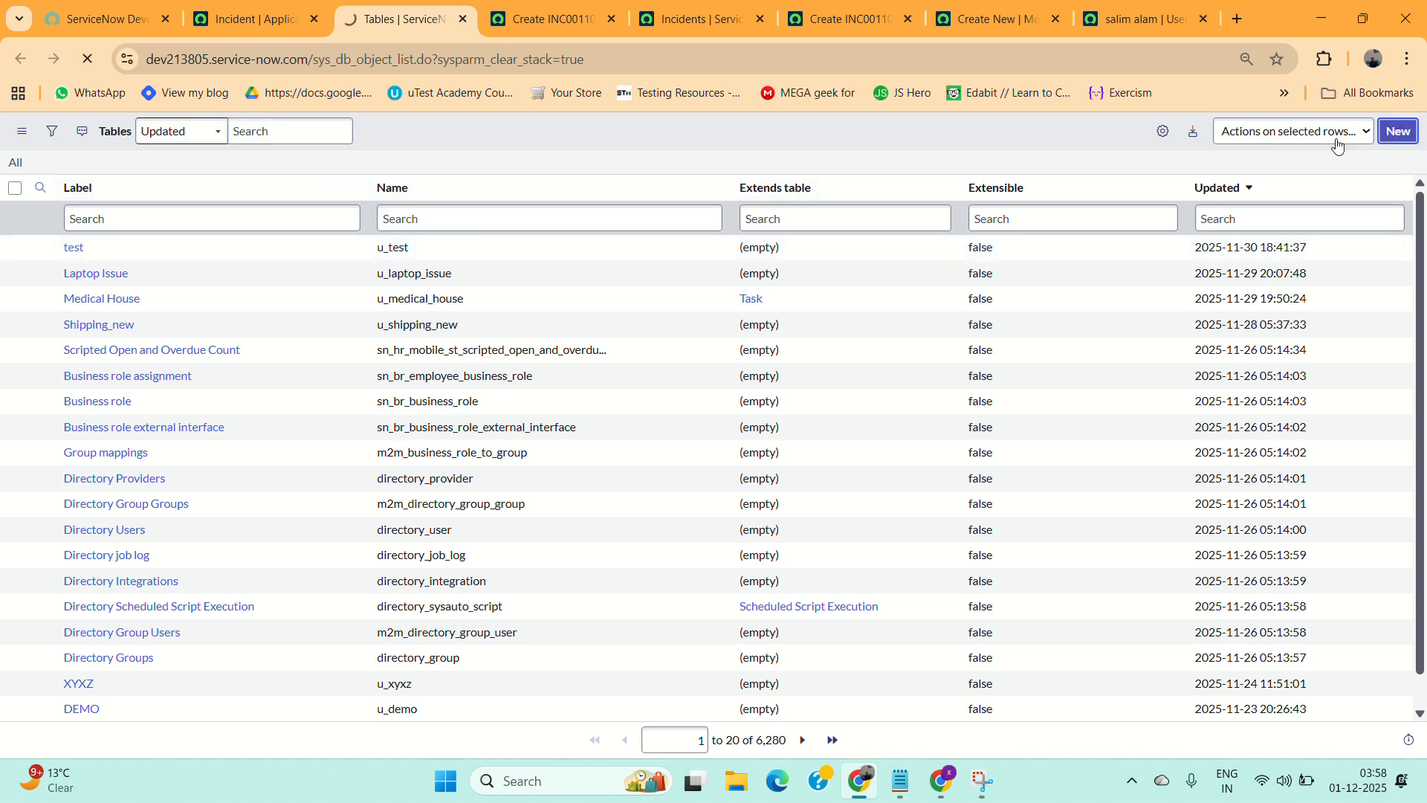
click(712, 220)
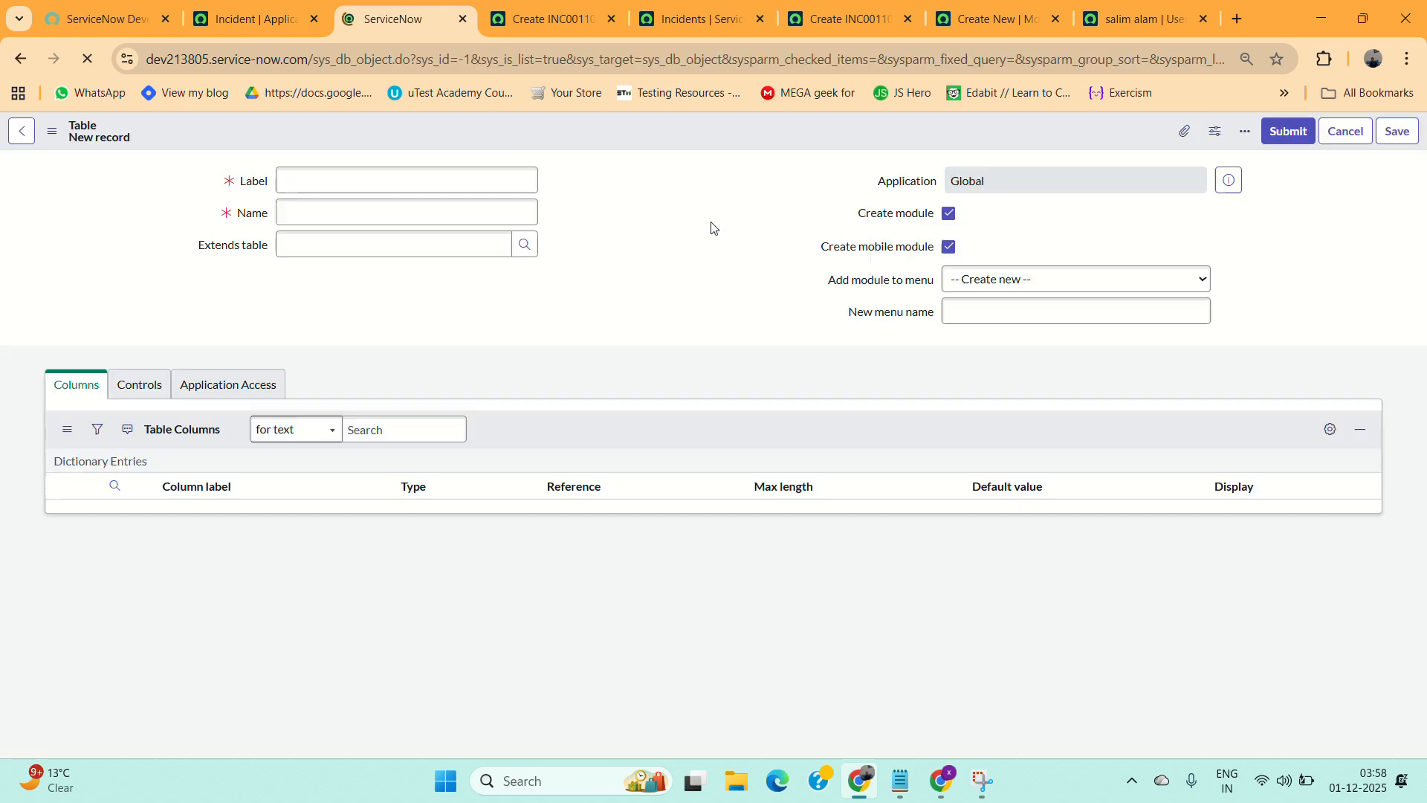
Create a table labelled Student Management with module creation turned off, and save it.
text(Student Management)
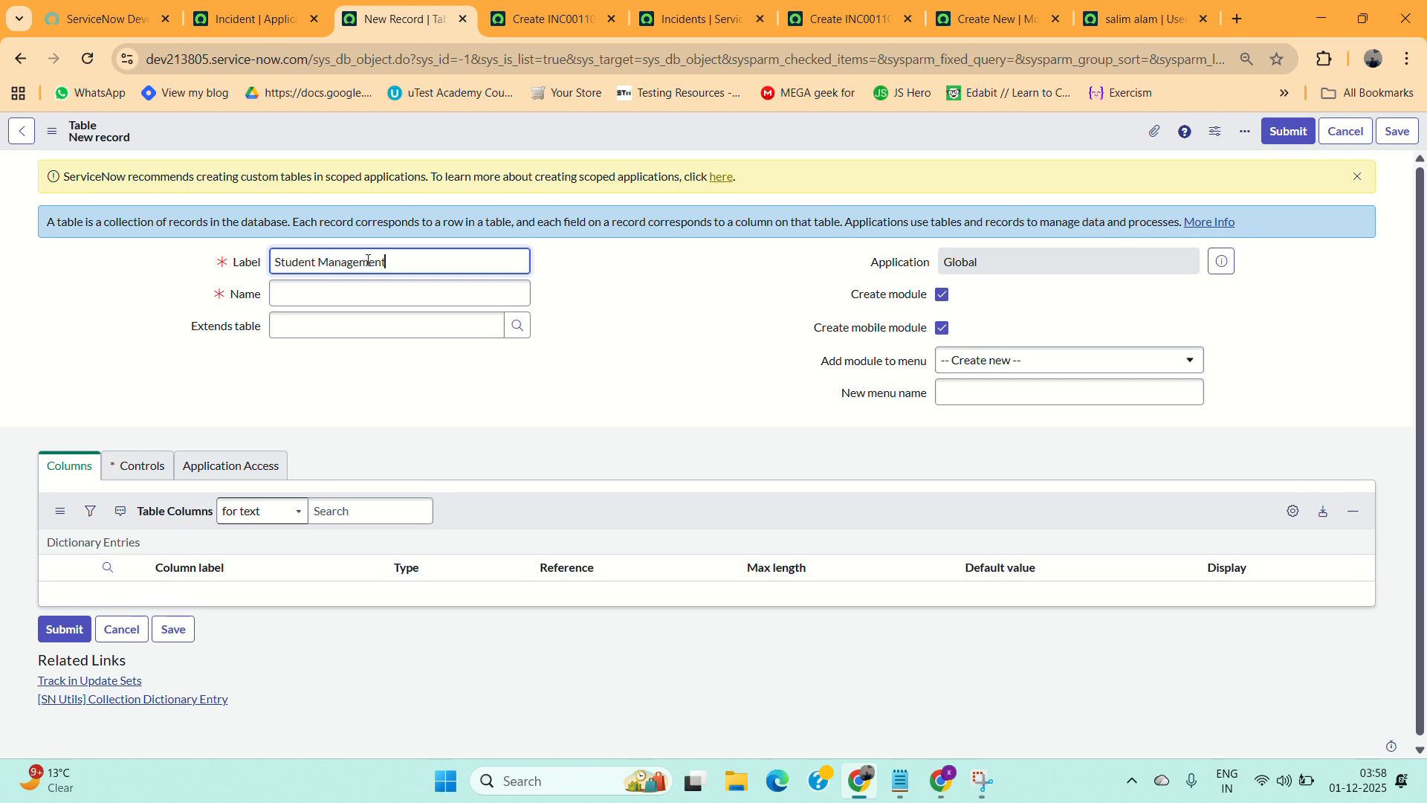
click(494, 402)
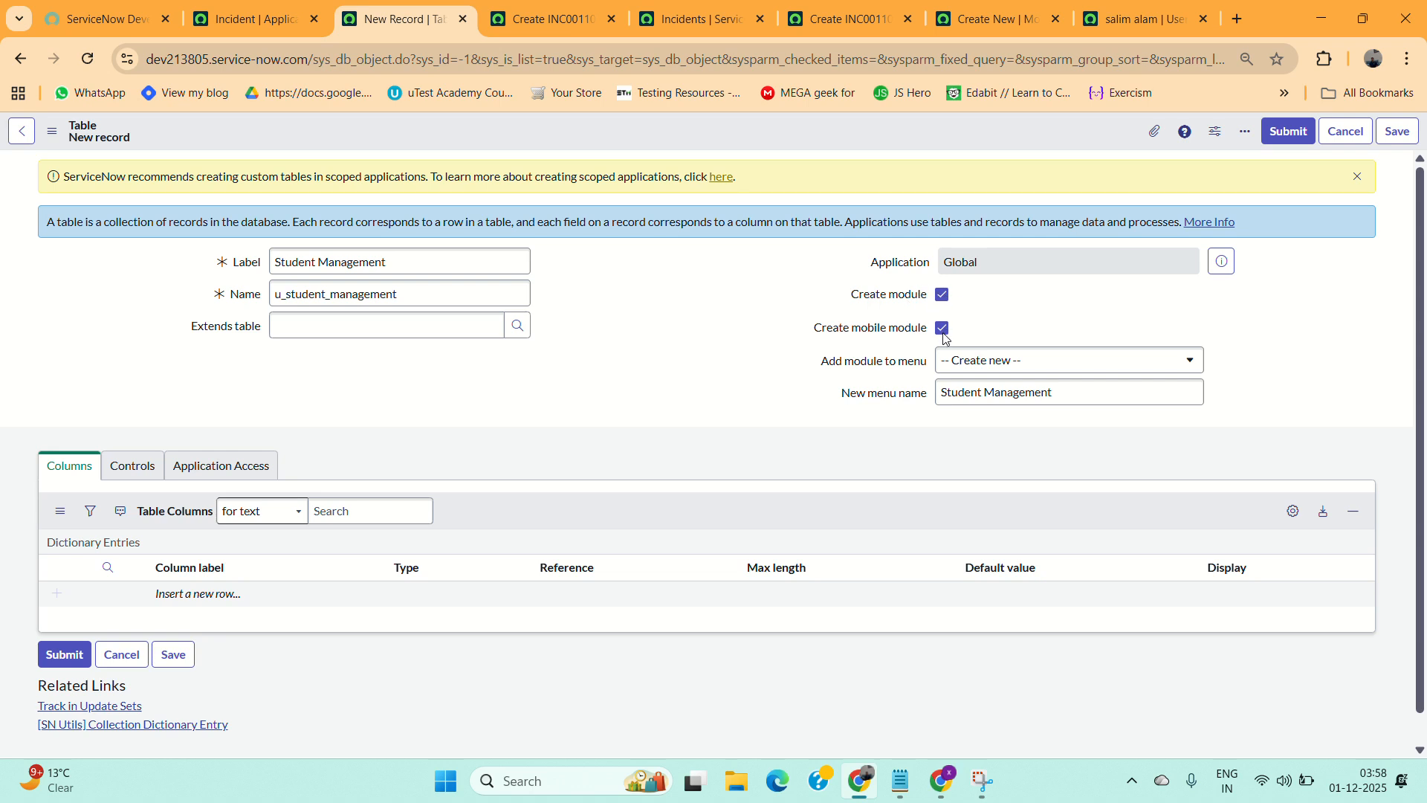
click(942, 296)
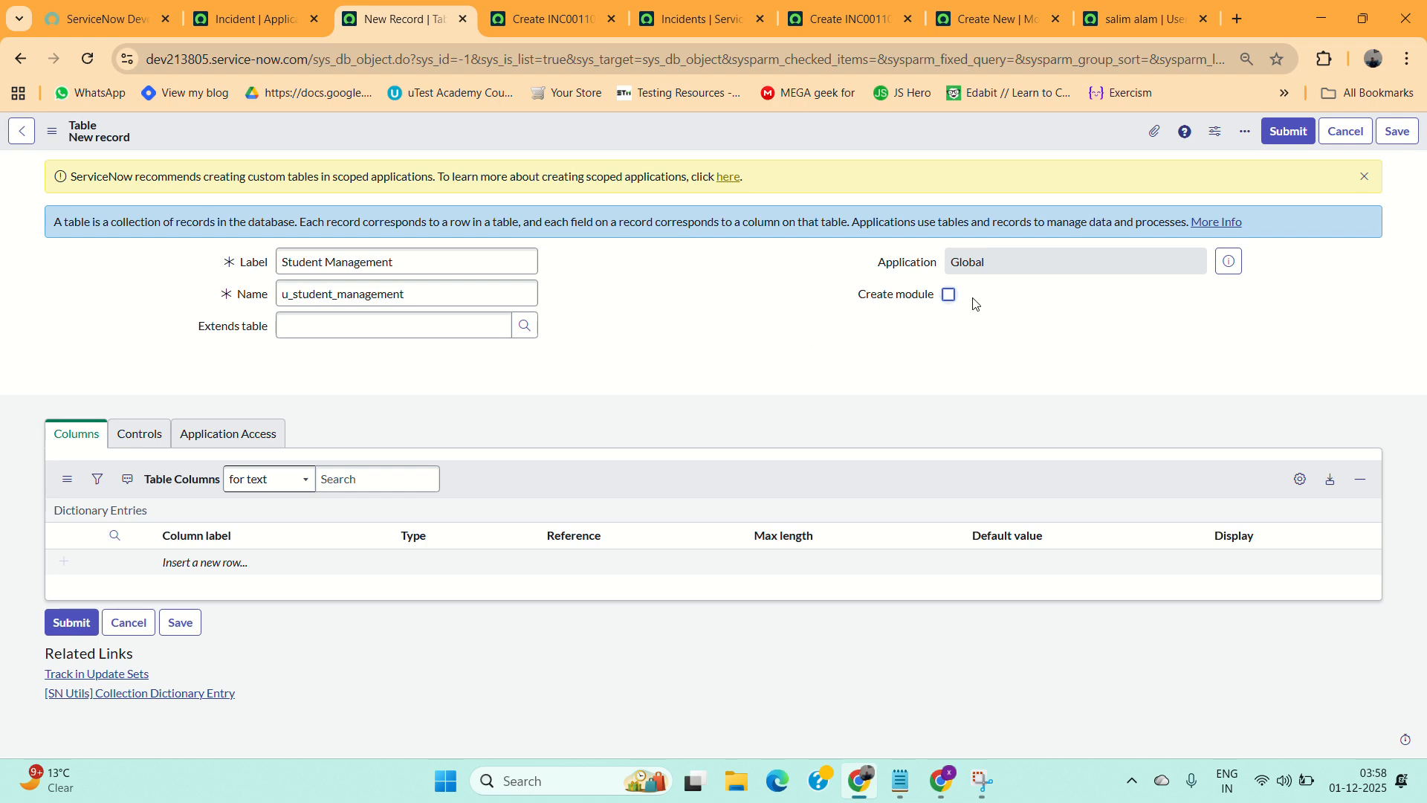
click(425, 298)
double_click(424, 298)
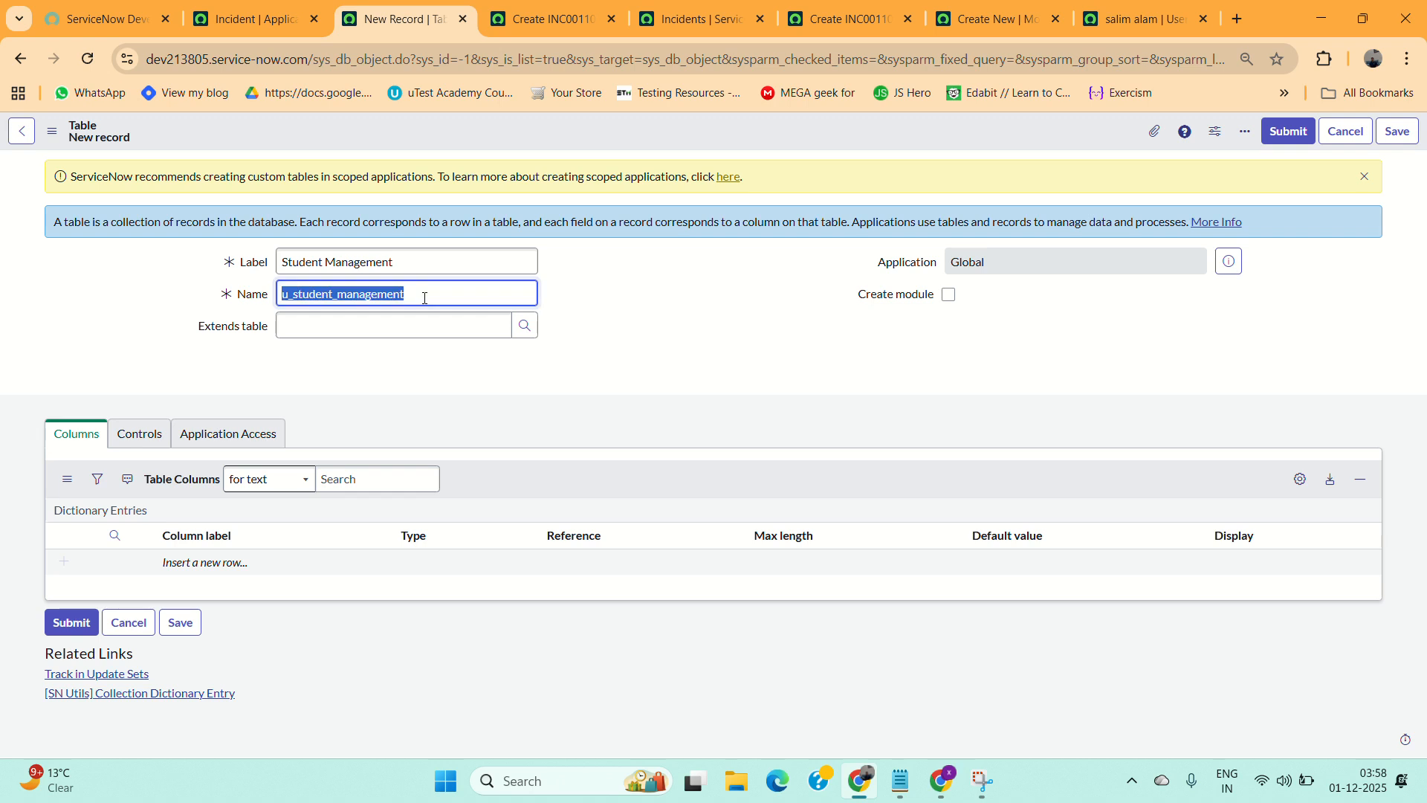
click(1414, 137)
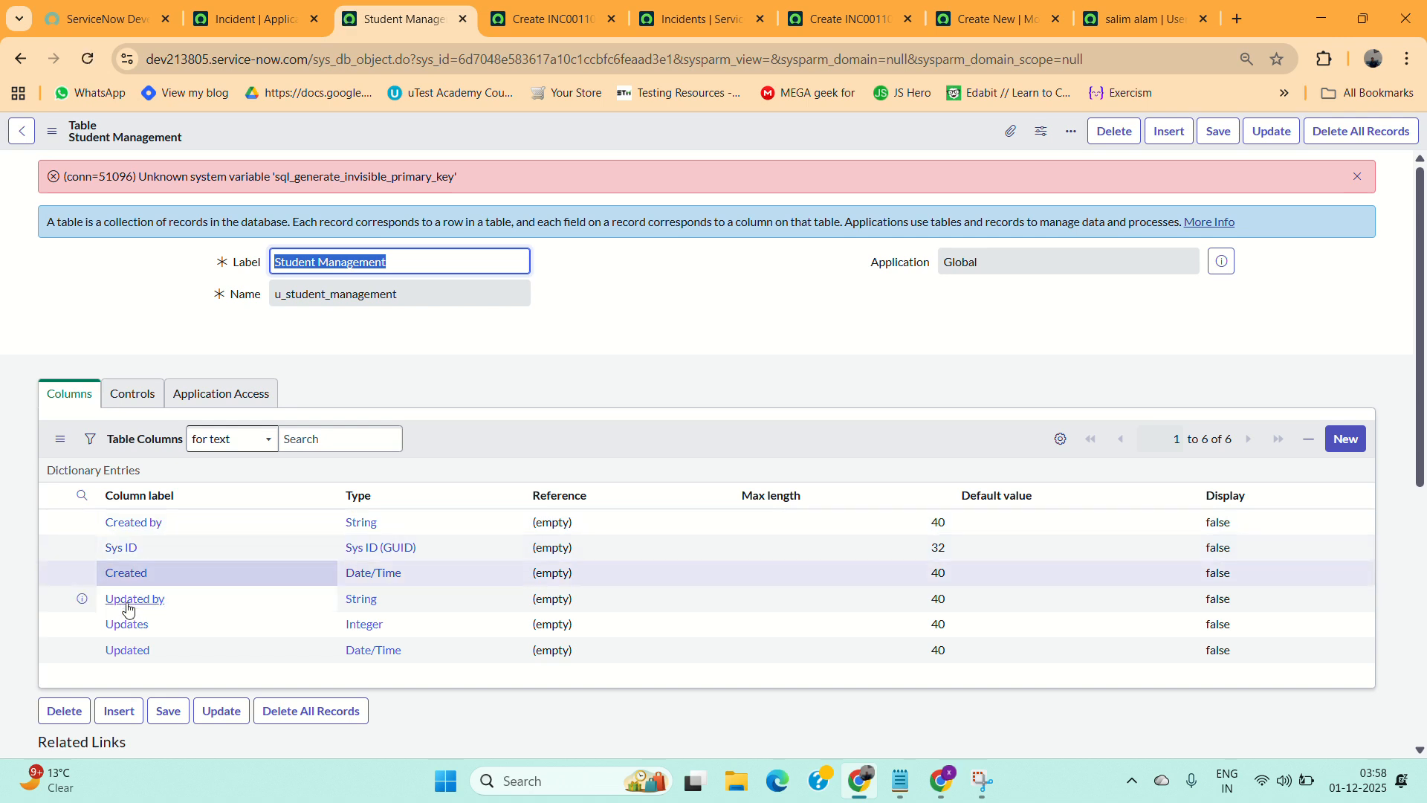
Review the Student Management table's access controls and return to the access notes.
scroll(130, 632, down, 3)
scroll(130, 647, down, 3)
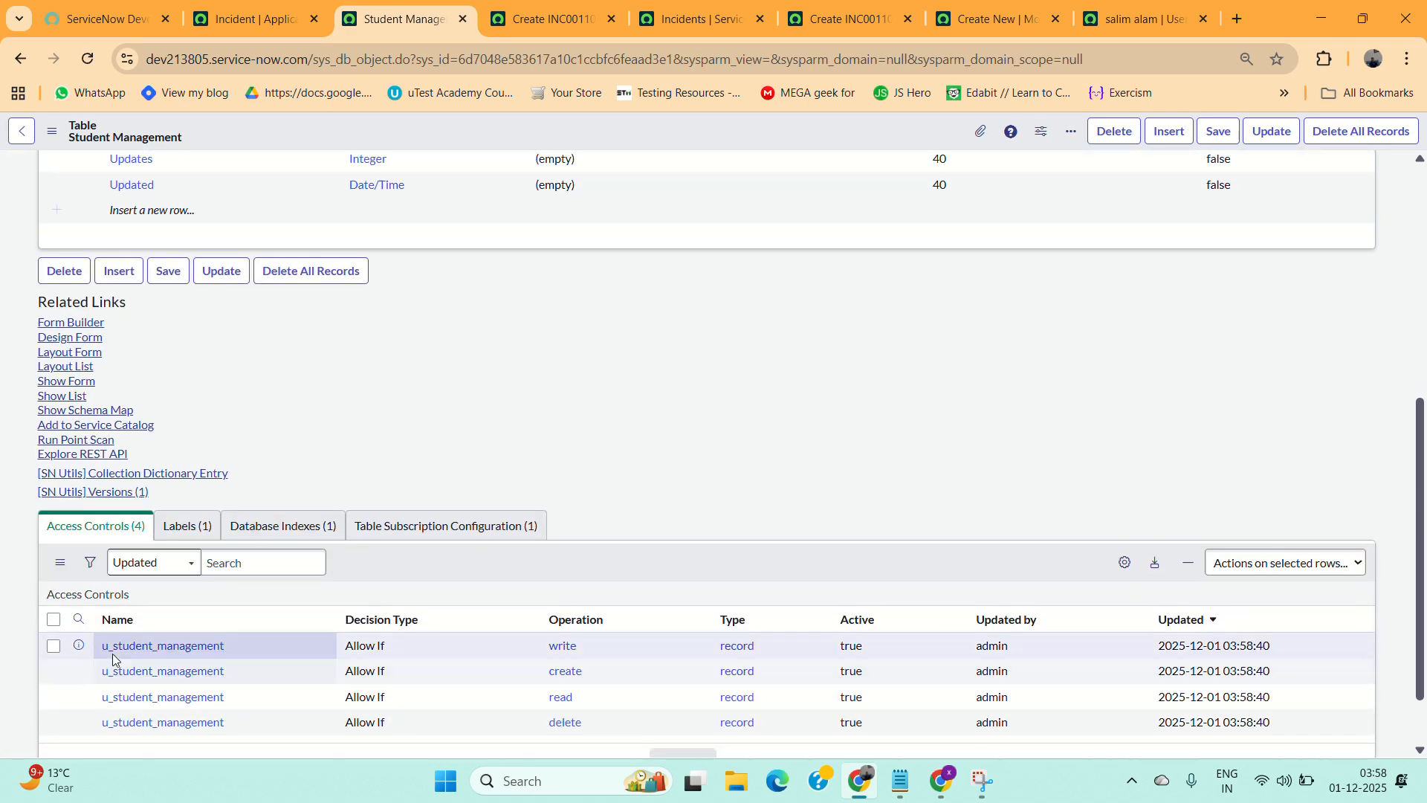
scroll(121, 698, down, 1)
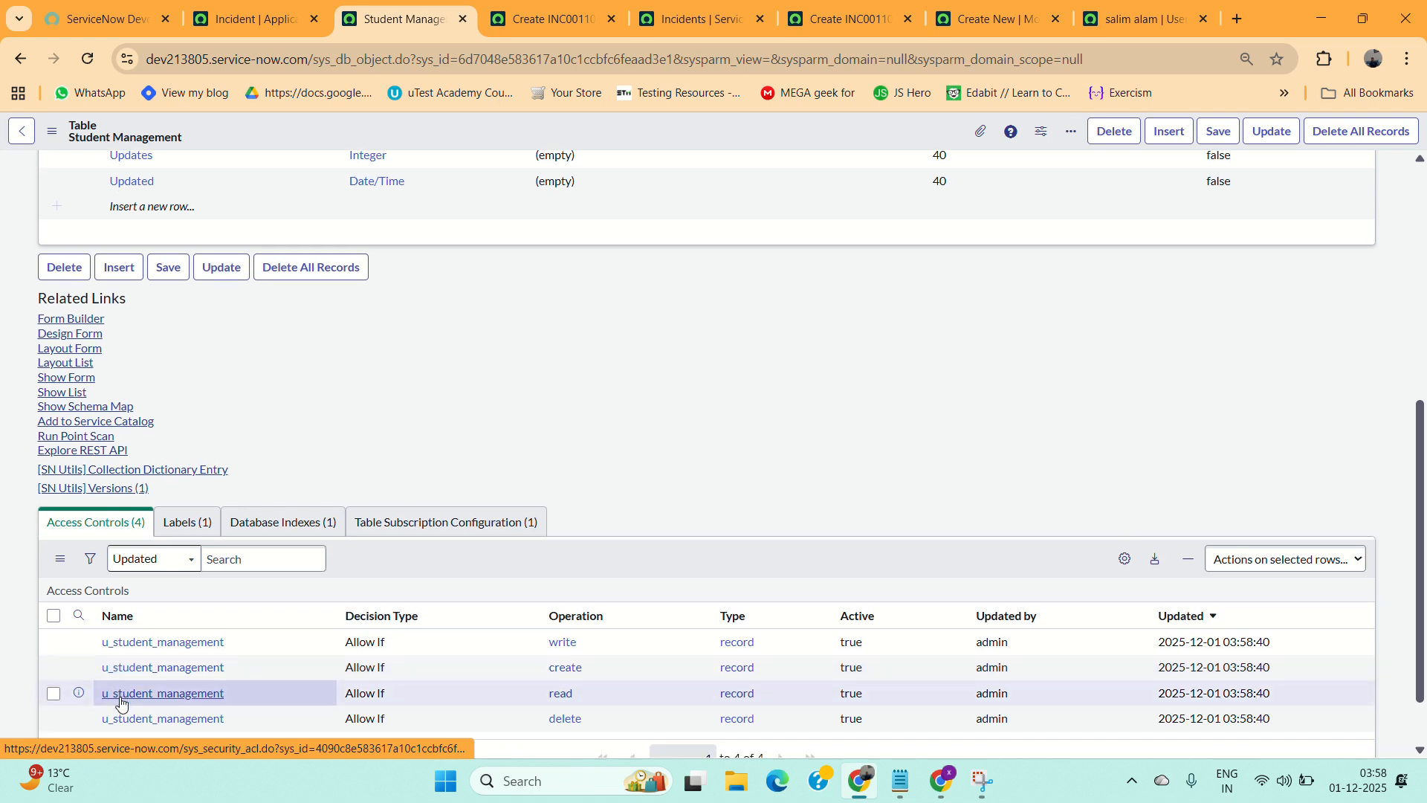
scroll(122, 702, down, 1)
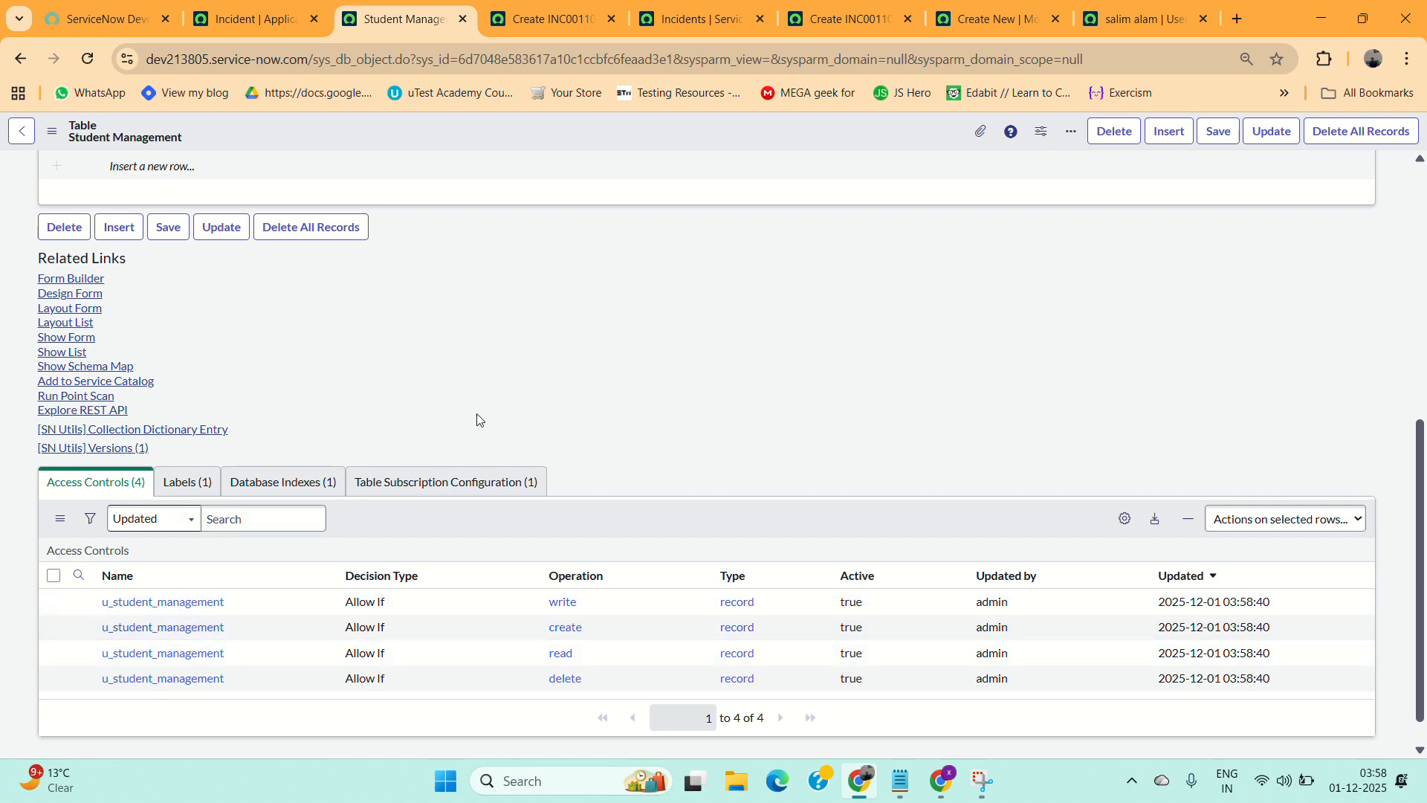
click(900, 781)
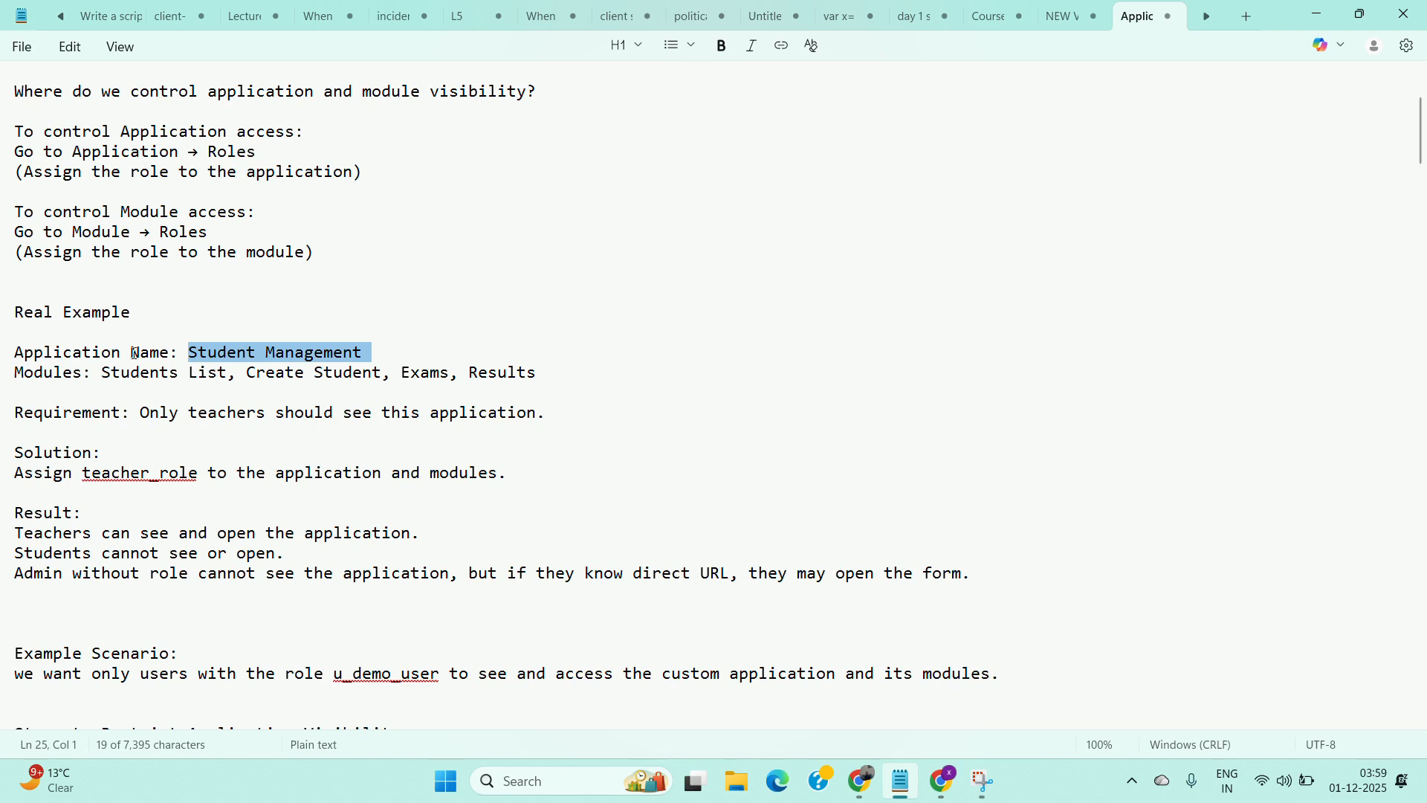
click(61, 602)
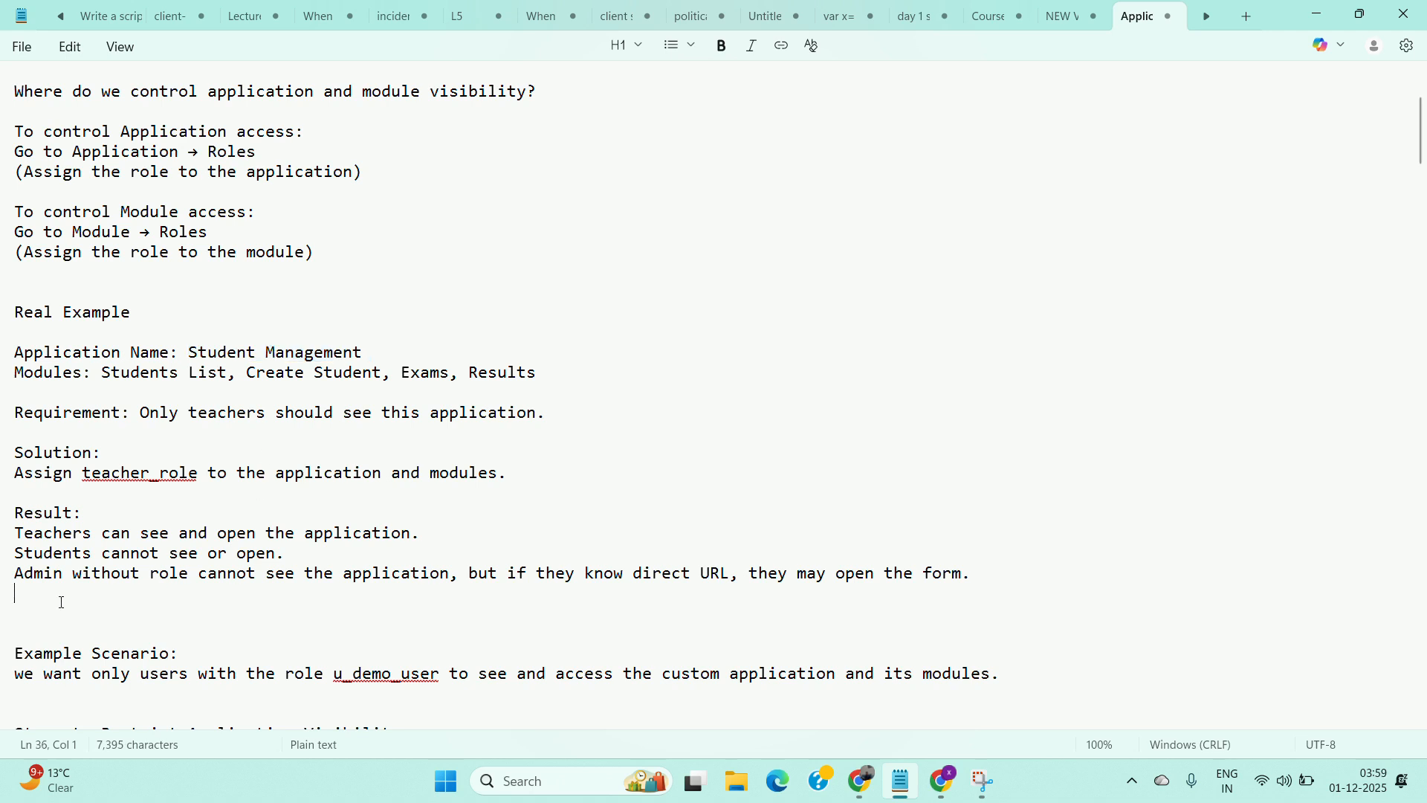
Add the notes "When we create a custom table" and "6 field automatically created" below the access example.
key(Return)
key(Return)
key(Return)
text(When)
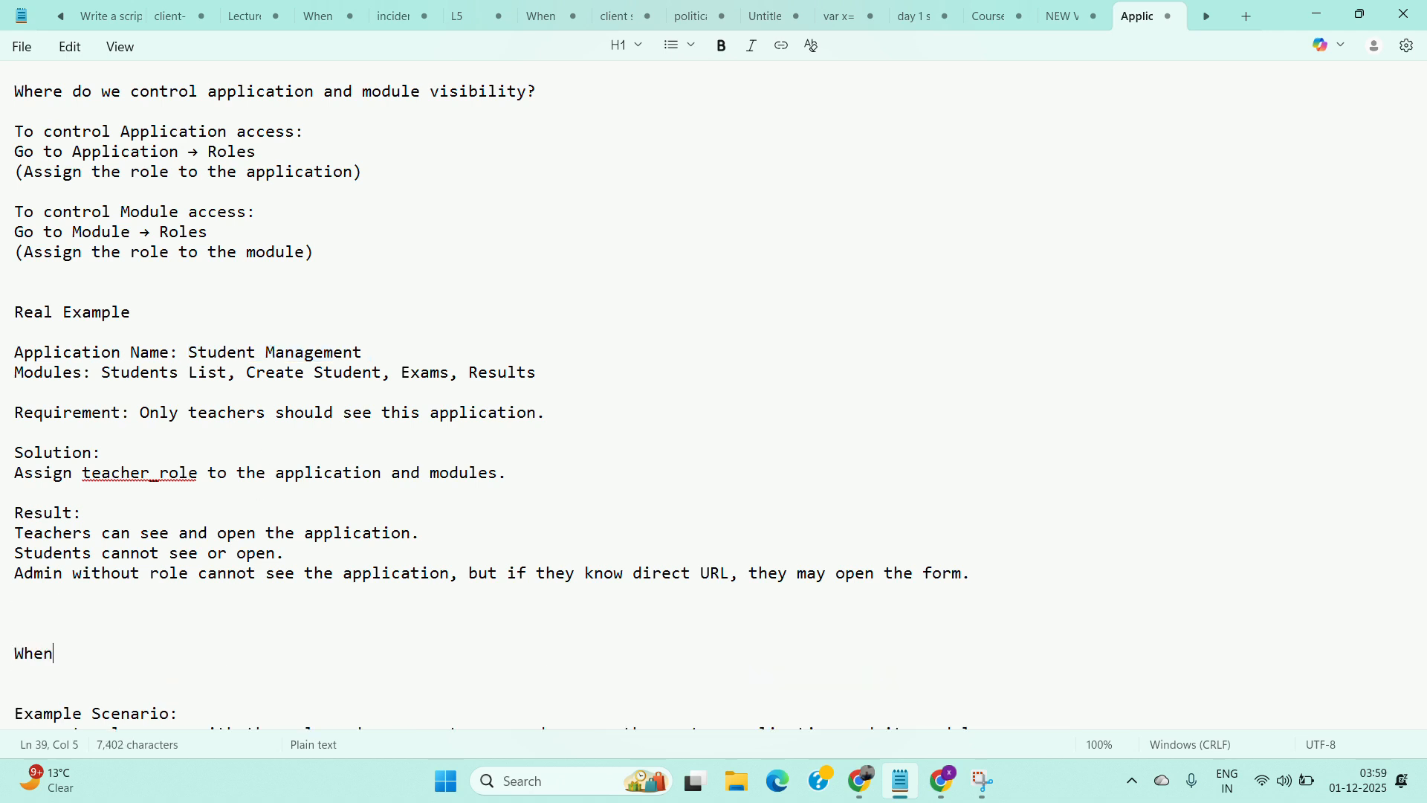
text( we create )
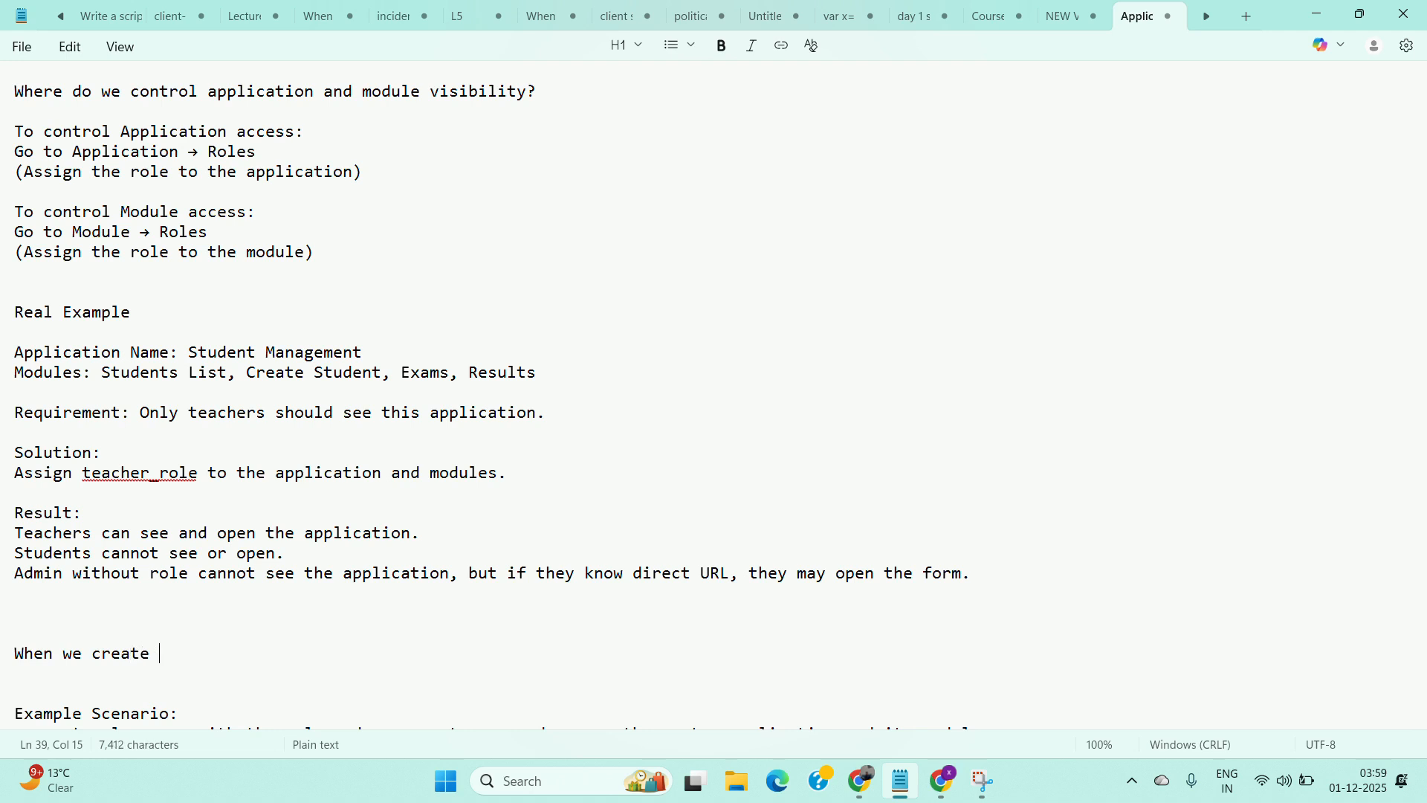
text(a cust)
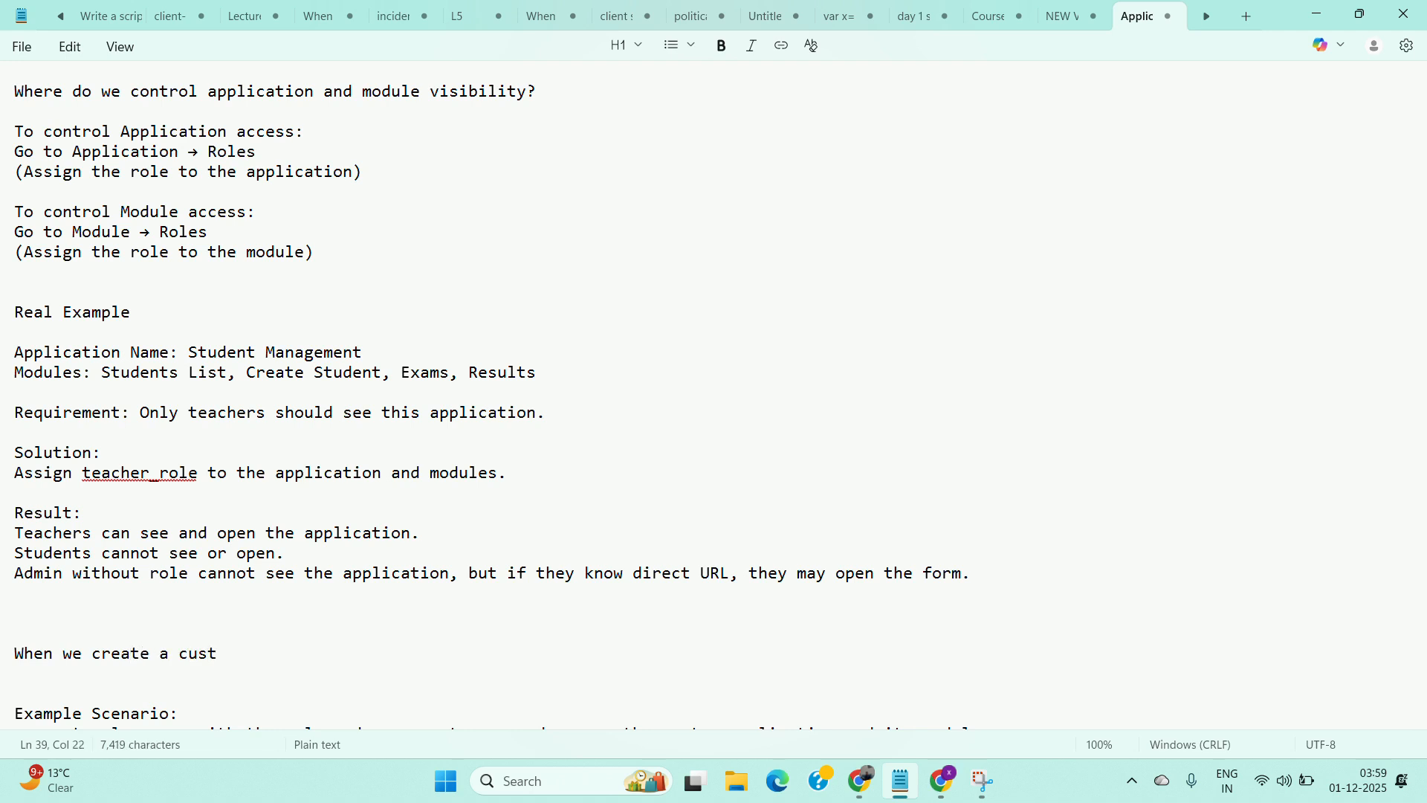
text(om table)
key(Return)
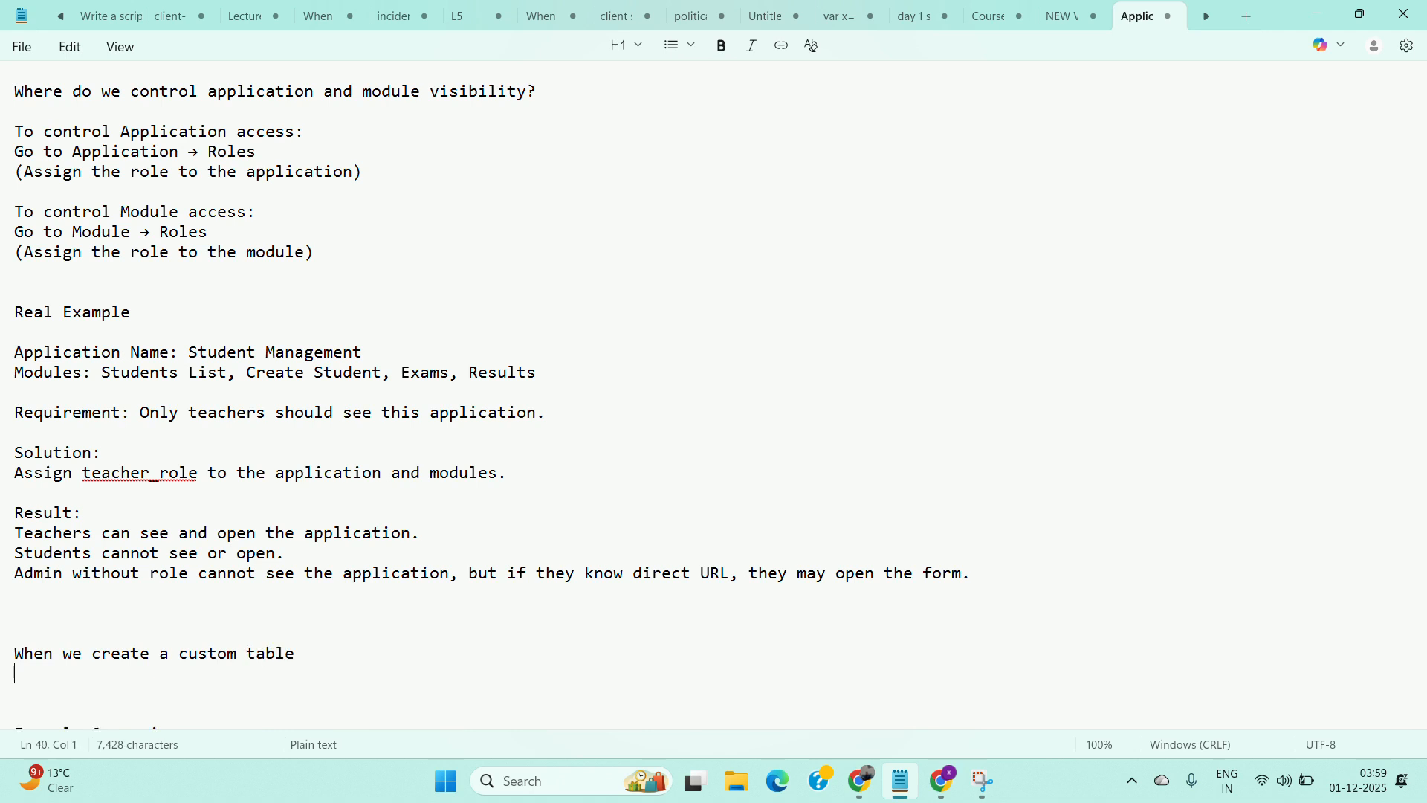
text(6 feild)
key(BackSpace)
key(BackSpace)
key(BackSpace)
key(BackSpace)
key(BackSpace)
text(ield automaticallyer)
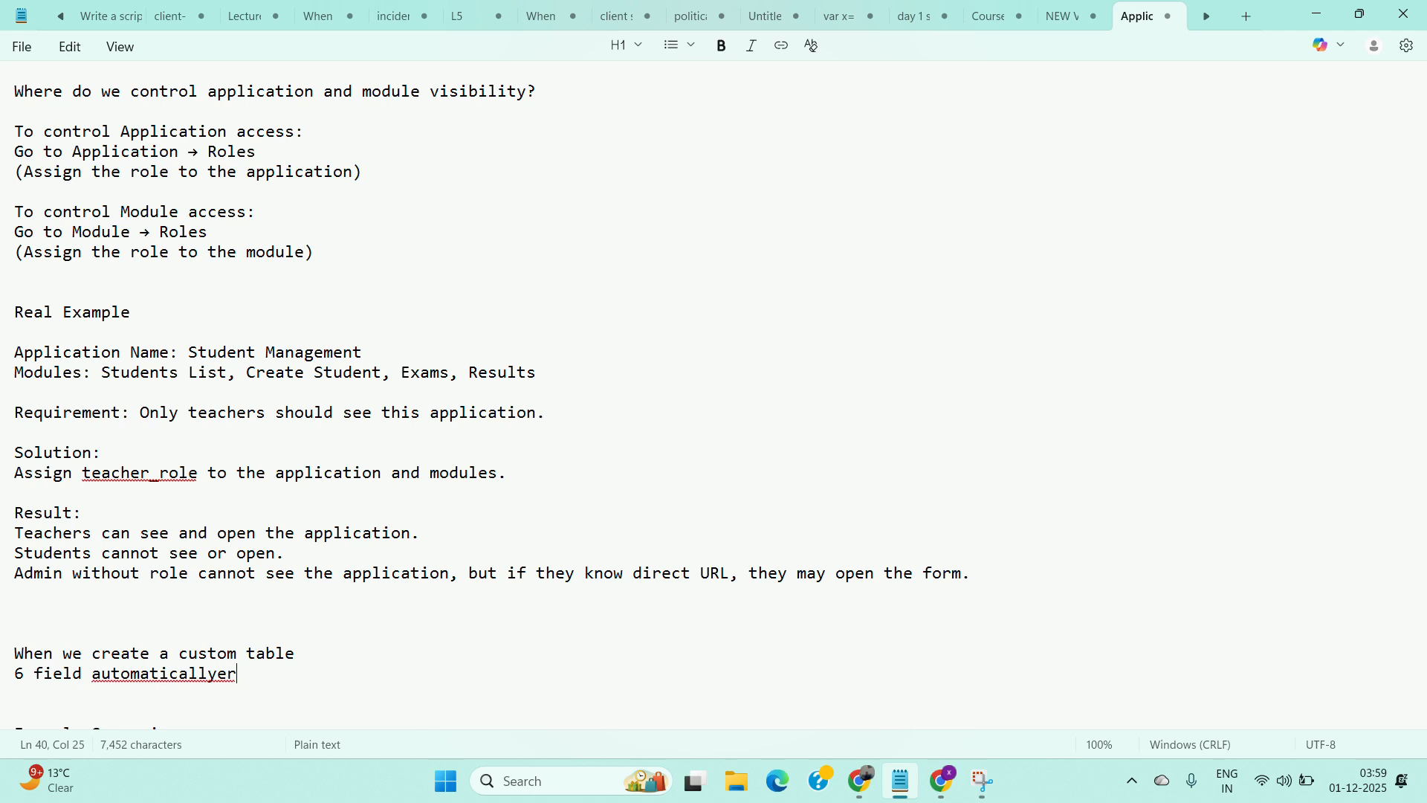
key(BackSpace)
key(BackSpace)
text(created)
key(Return)
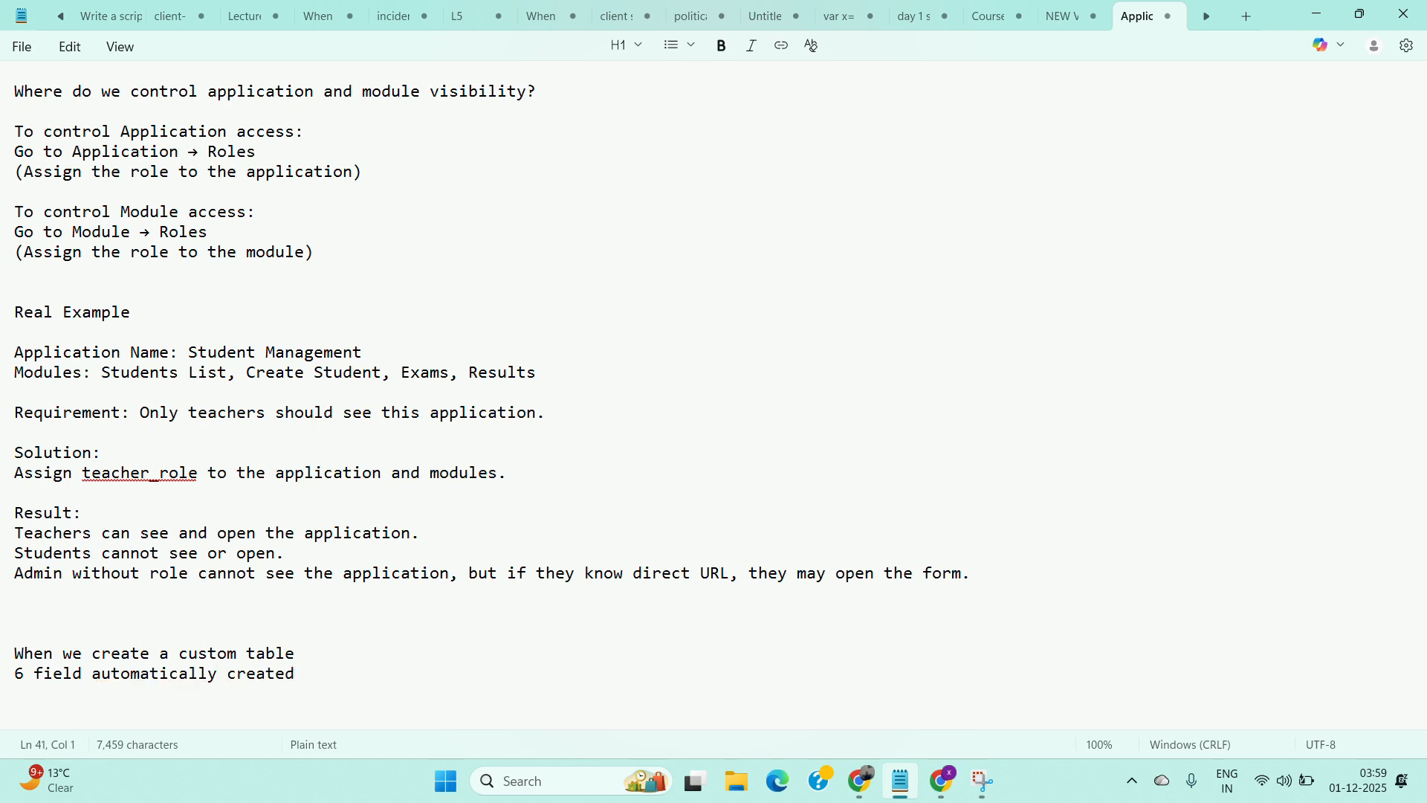
Add the note lines "4 acl also created" and "1 role is created" under the custom table notes.
key(Return)
key(Return)
key(Return)
key(Return)
key(Return)
key(Return)
key(Return)
key(Return)
key(Return)
key(Return)
key(Return)
key(Return)
key(Return)
key(Return)
key(Return)
key(Return)
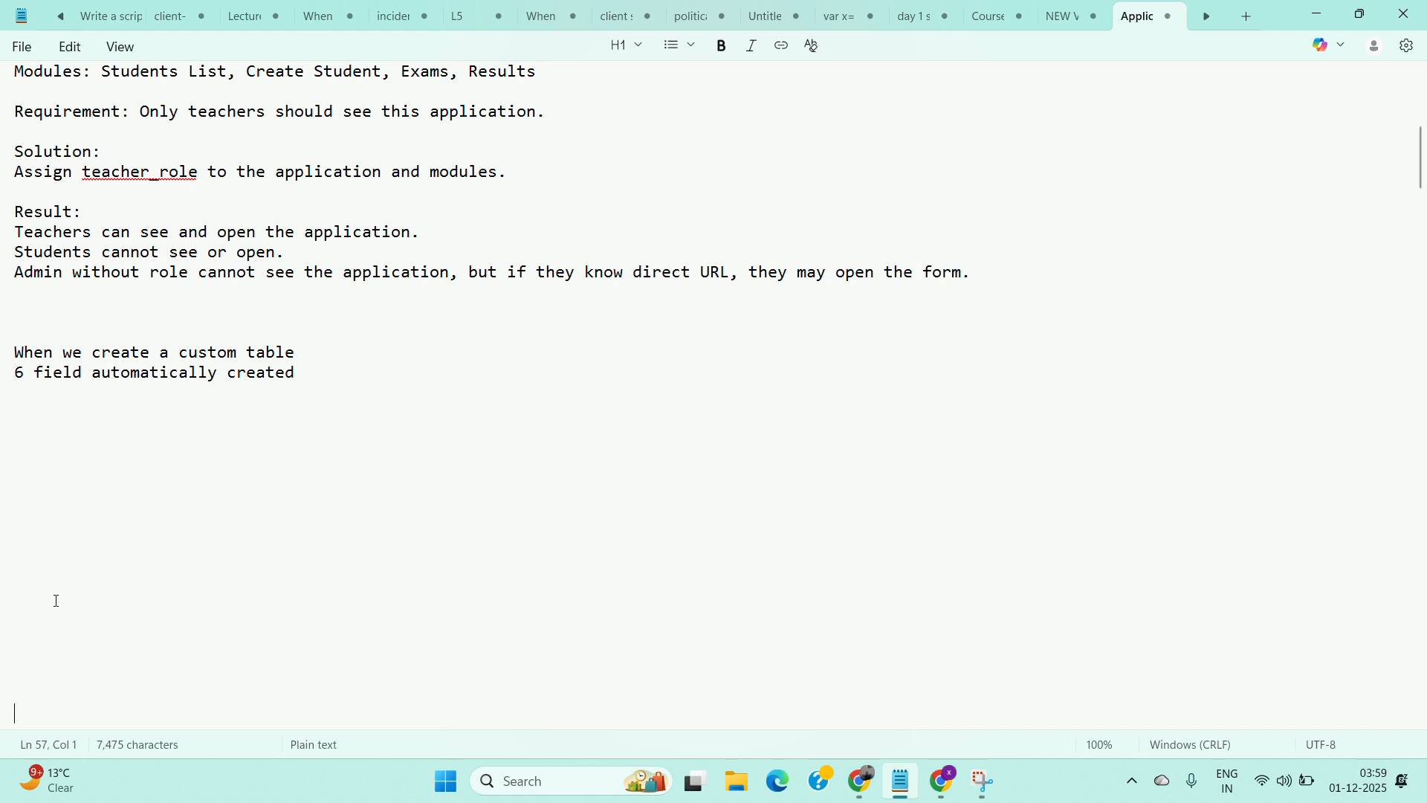
click(17, 399)
text(4 acl a)
key(BackSpace)
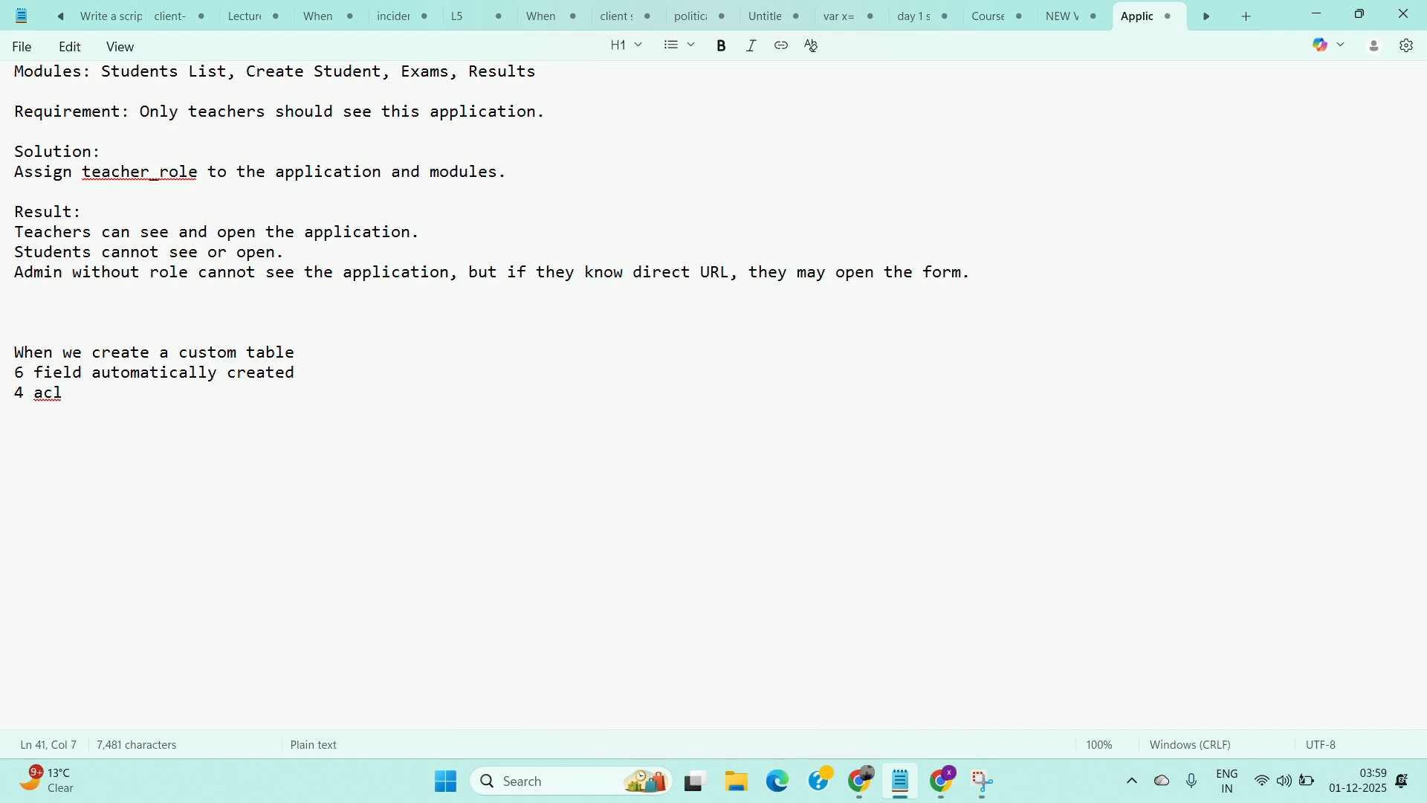
text(also cre)
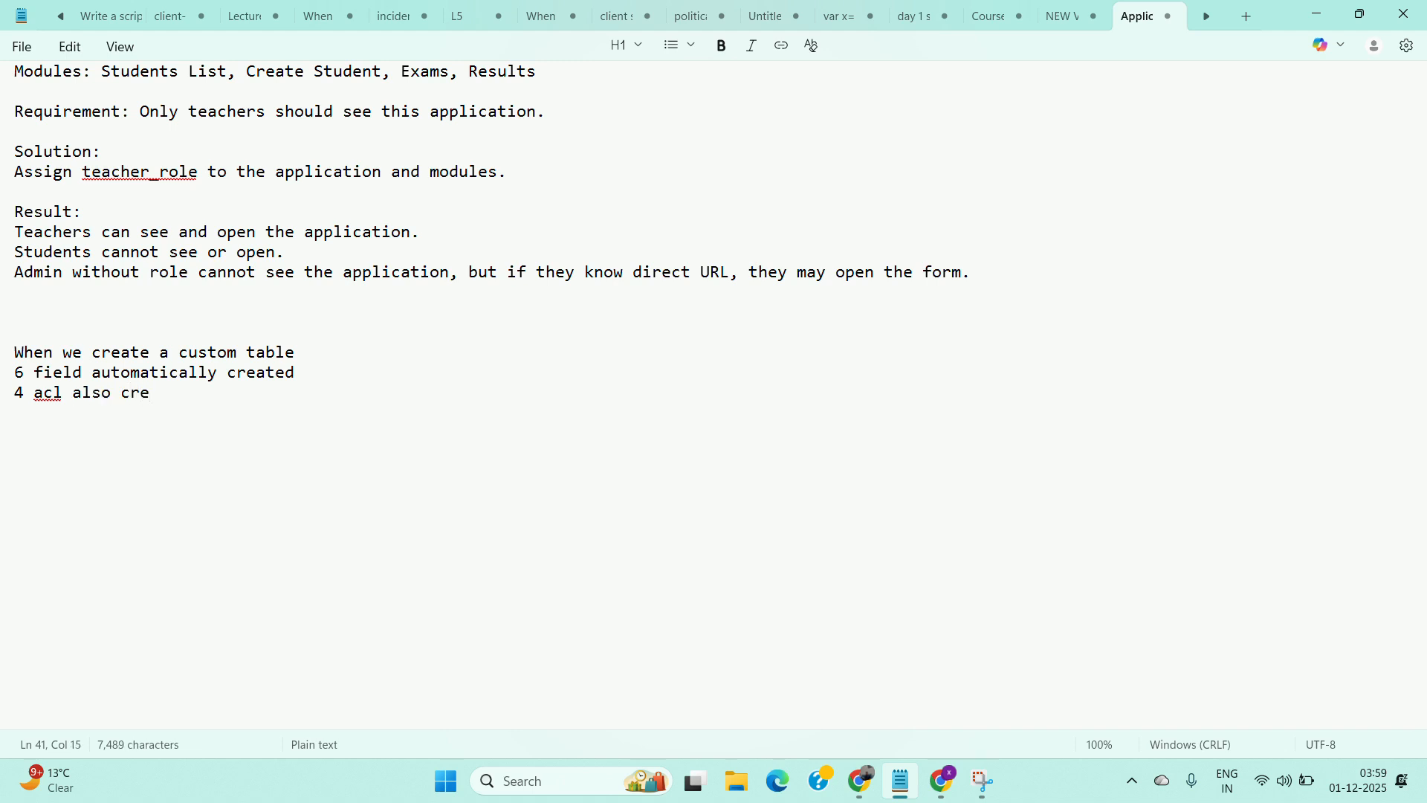
text(ted)
key(BackSpace)
key(BackSpace)
key(BackSpace)
text(ated)
key(Return)
text(1)
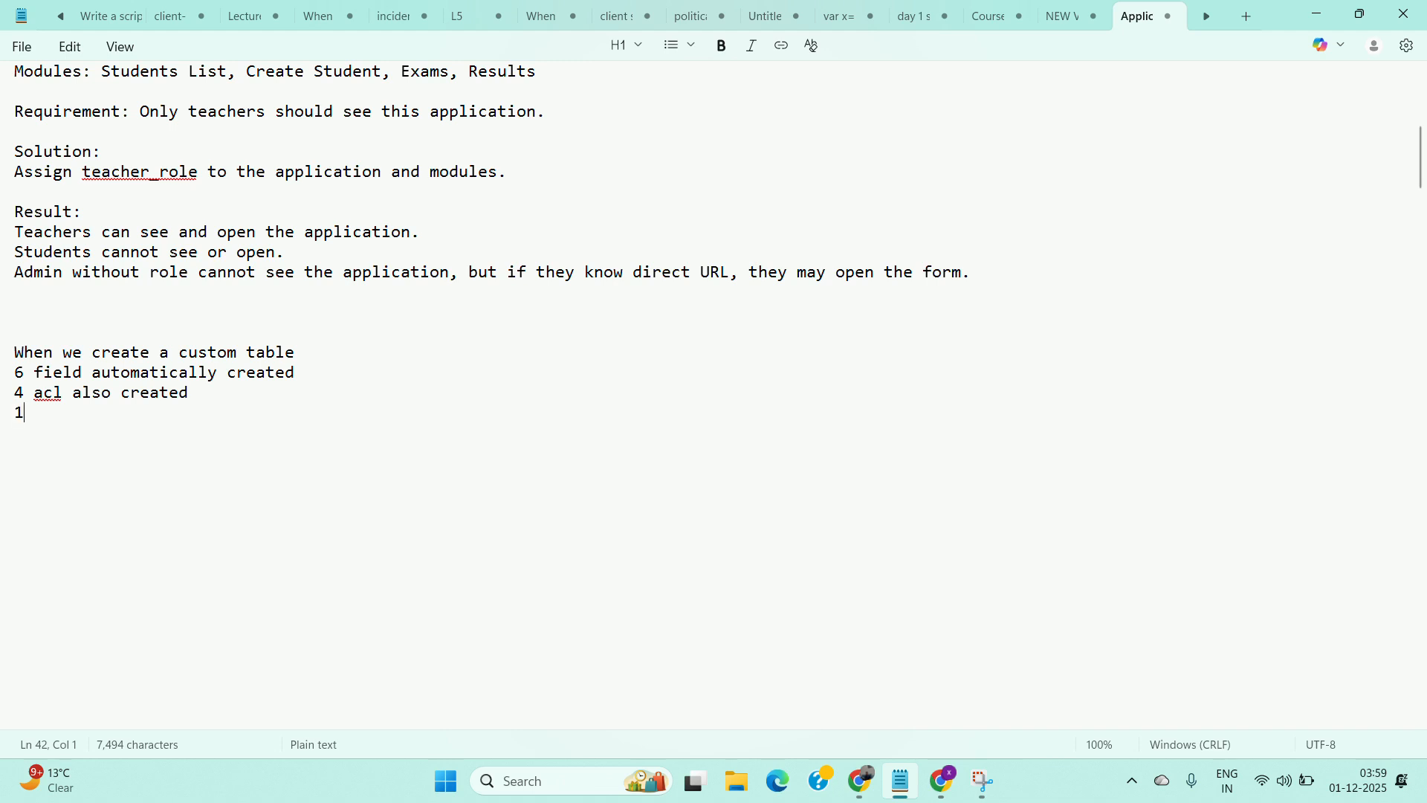
text( role is c)
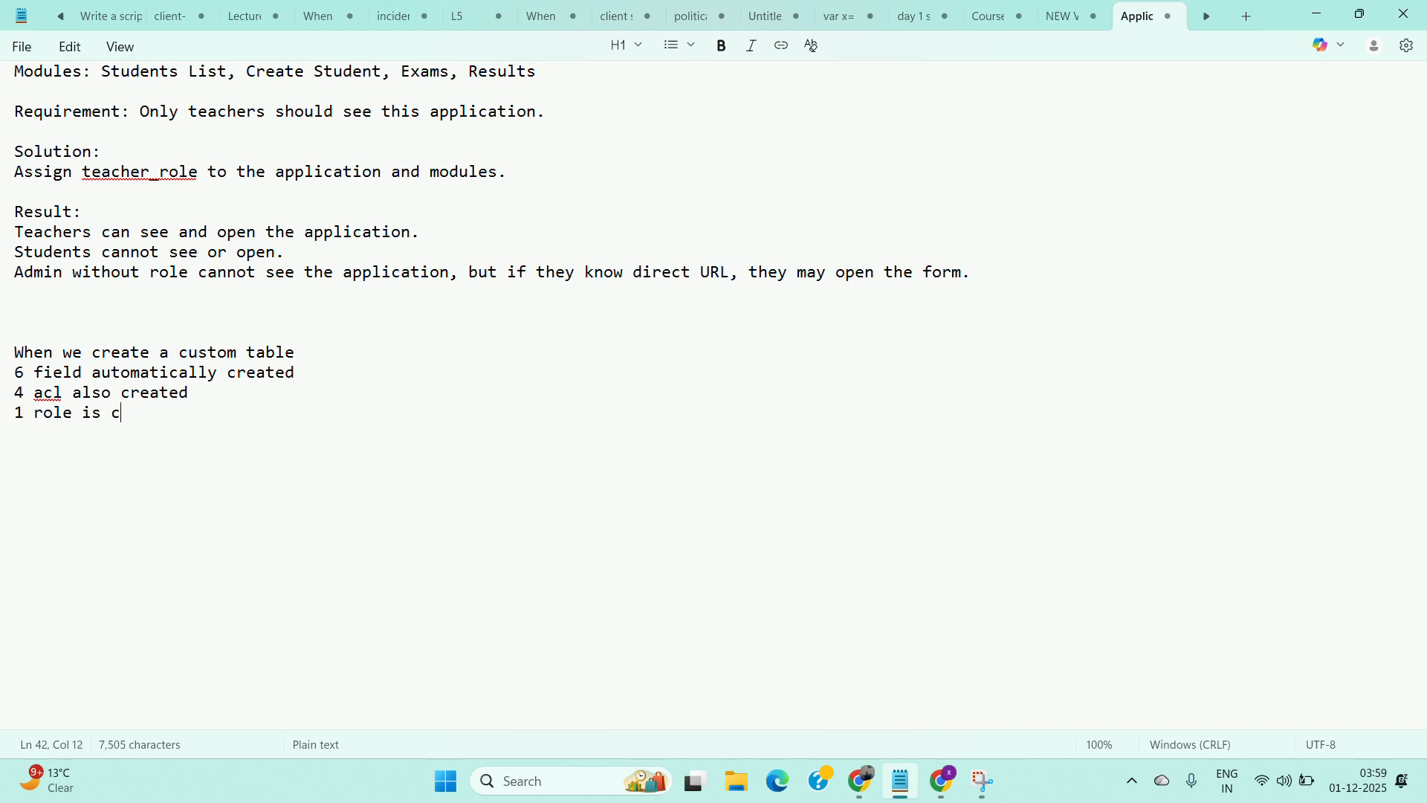
text(reted)
key(BackSpace)
key(BackSpace)
key(BackSpace)
key(BackSpace)
text(ated)
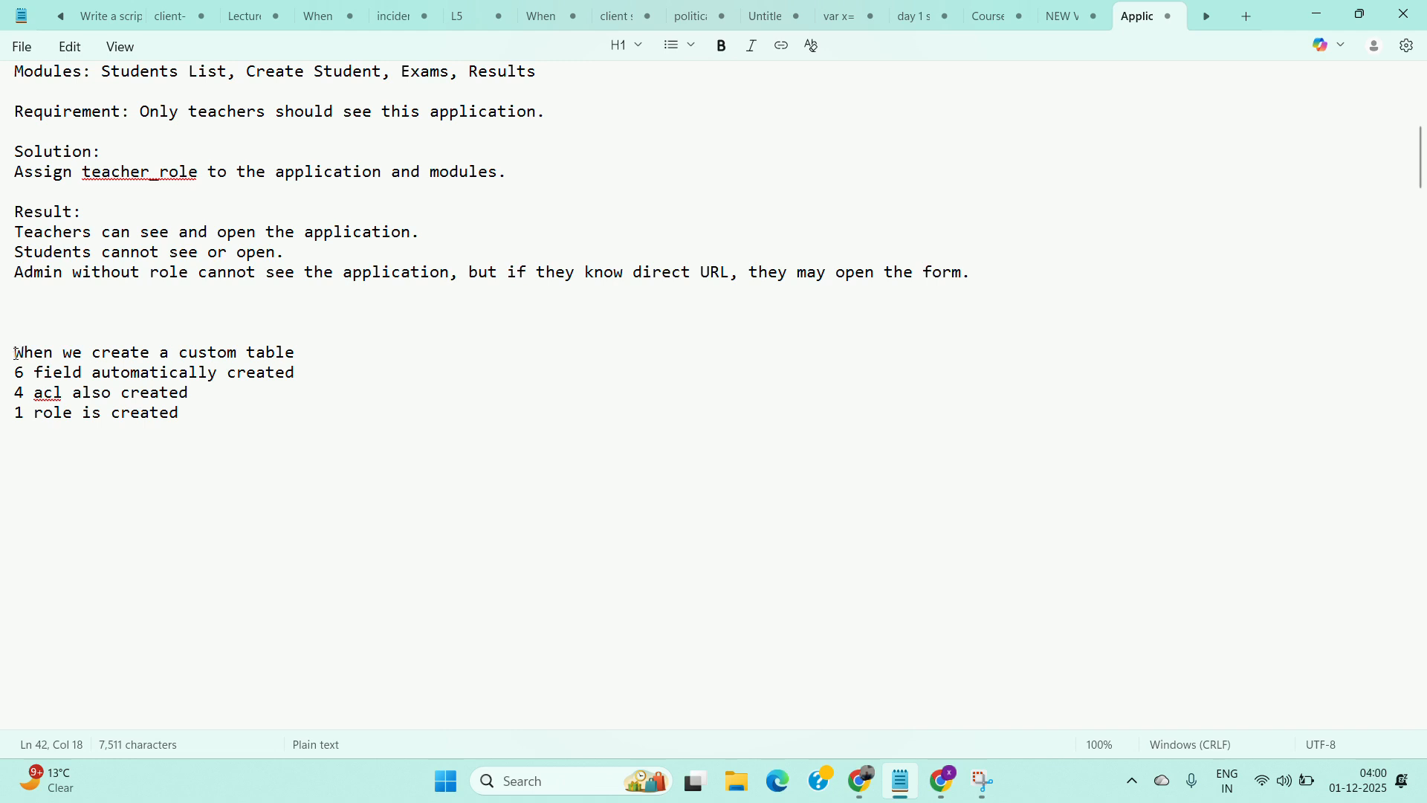
Open the Student Management table's write access control and copy the role it requires.
drag(16, 354, 197, 416)
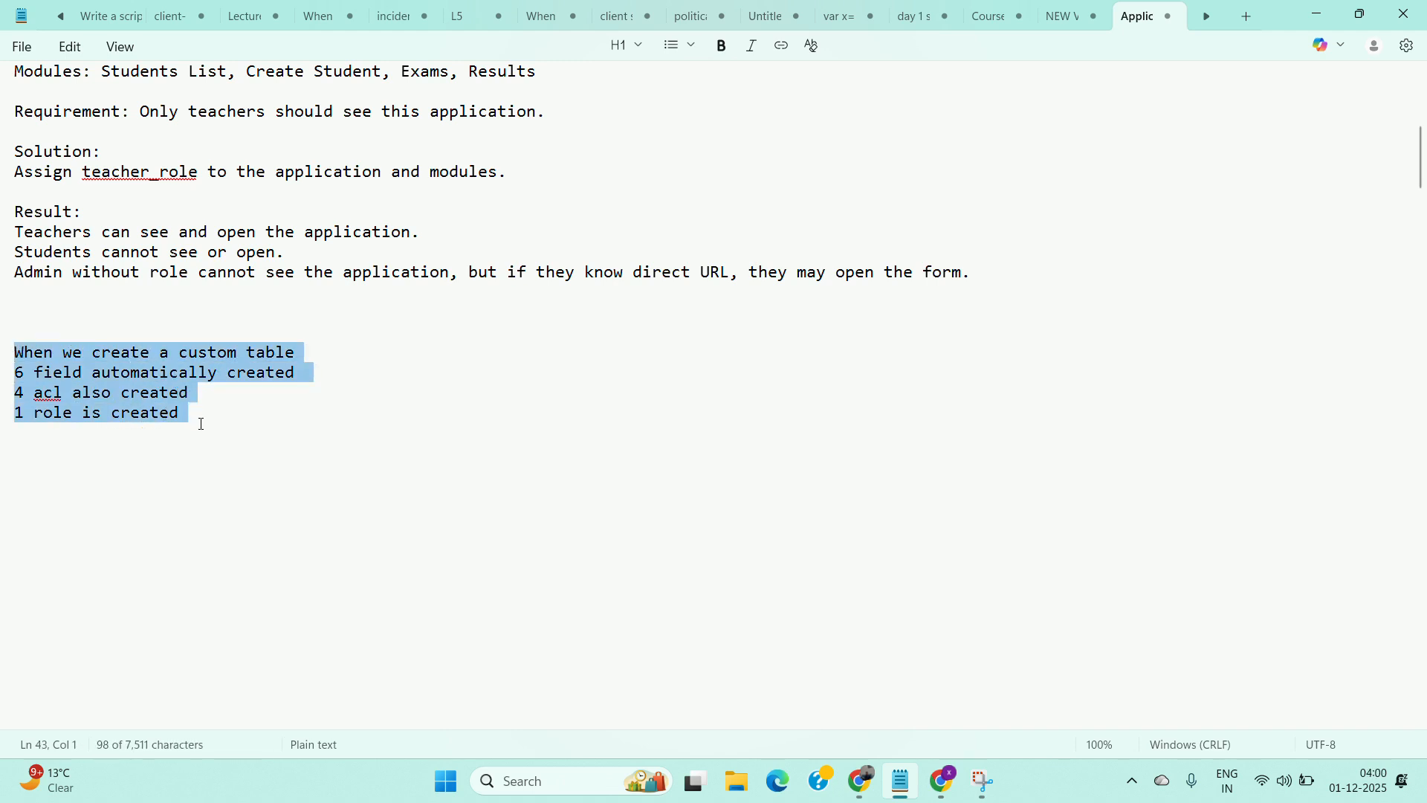
click(861, 781)
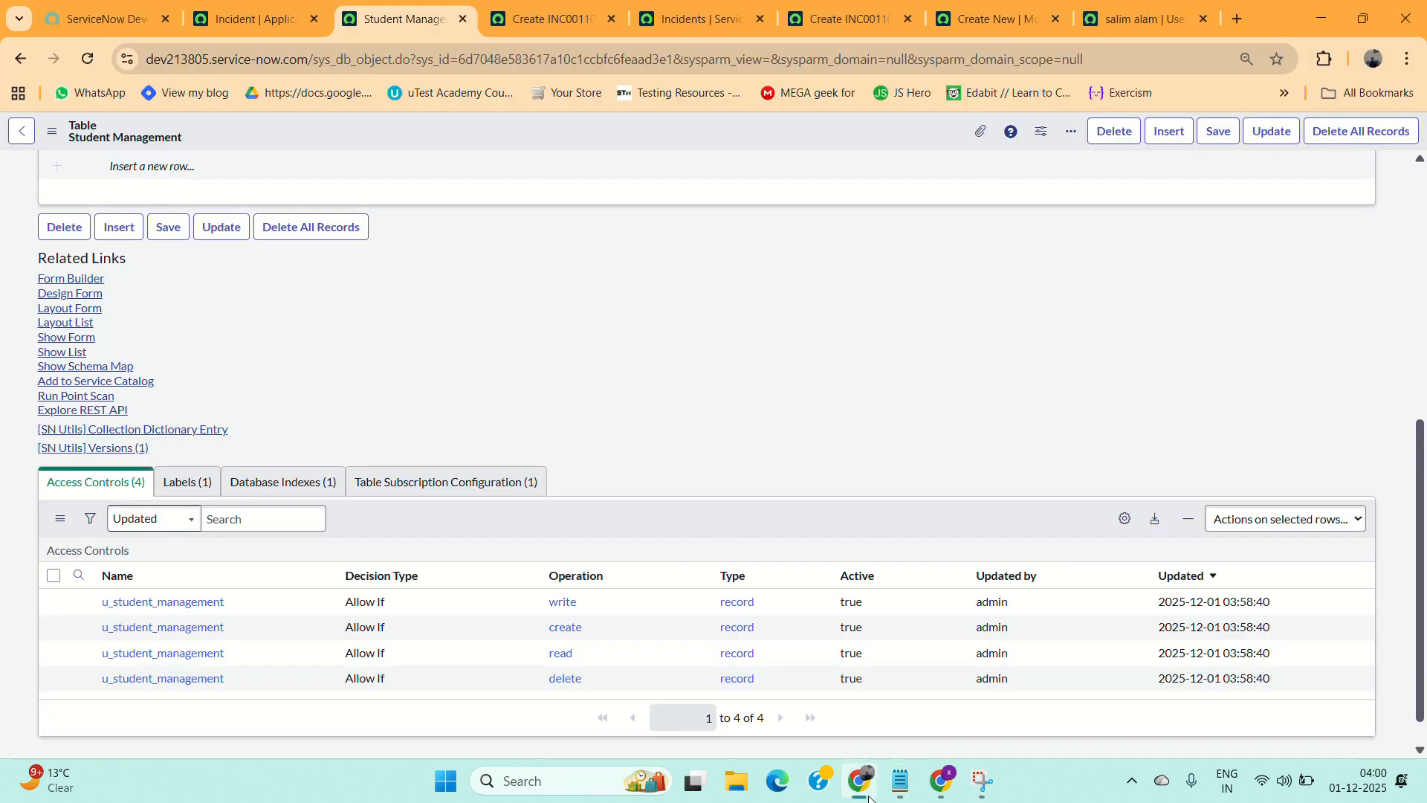
ctrl+click(122, 610)
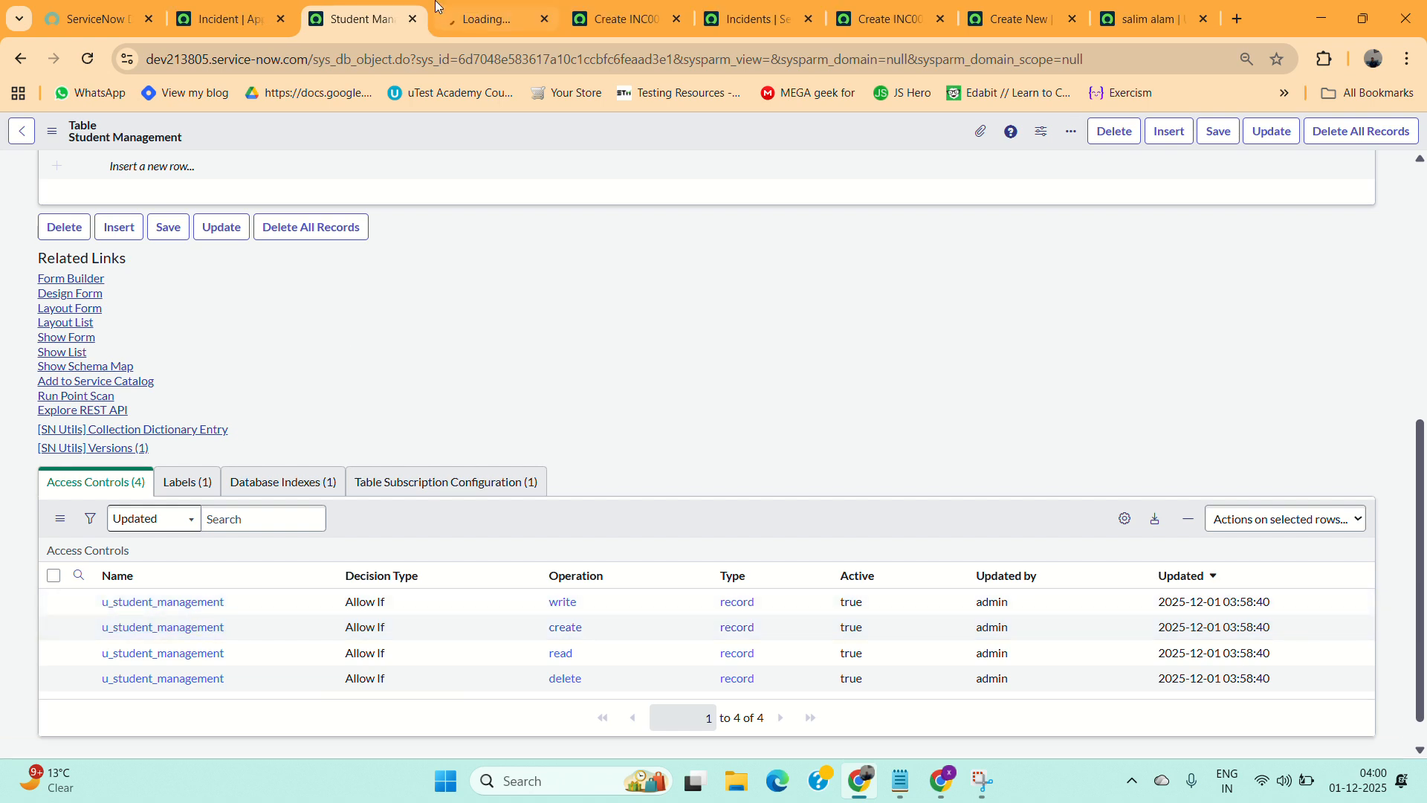
click(465, 5)
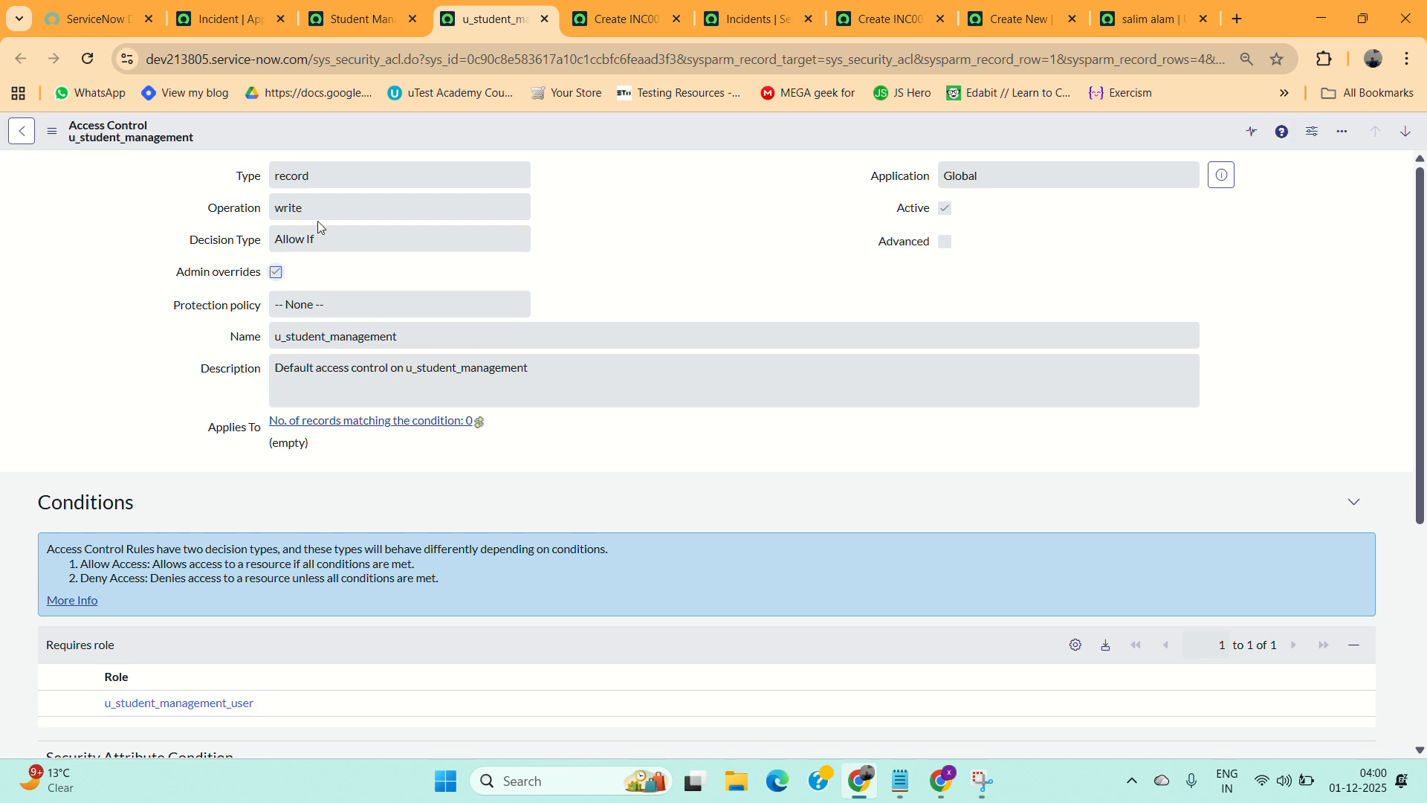
scroll(325, 338, down, 2)
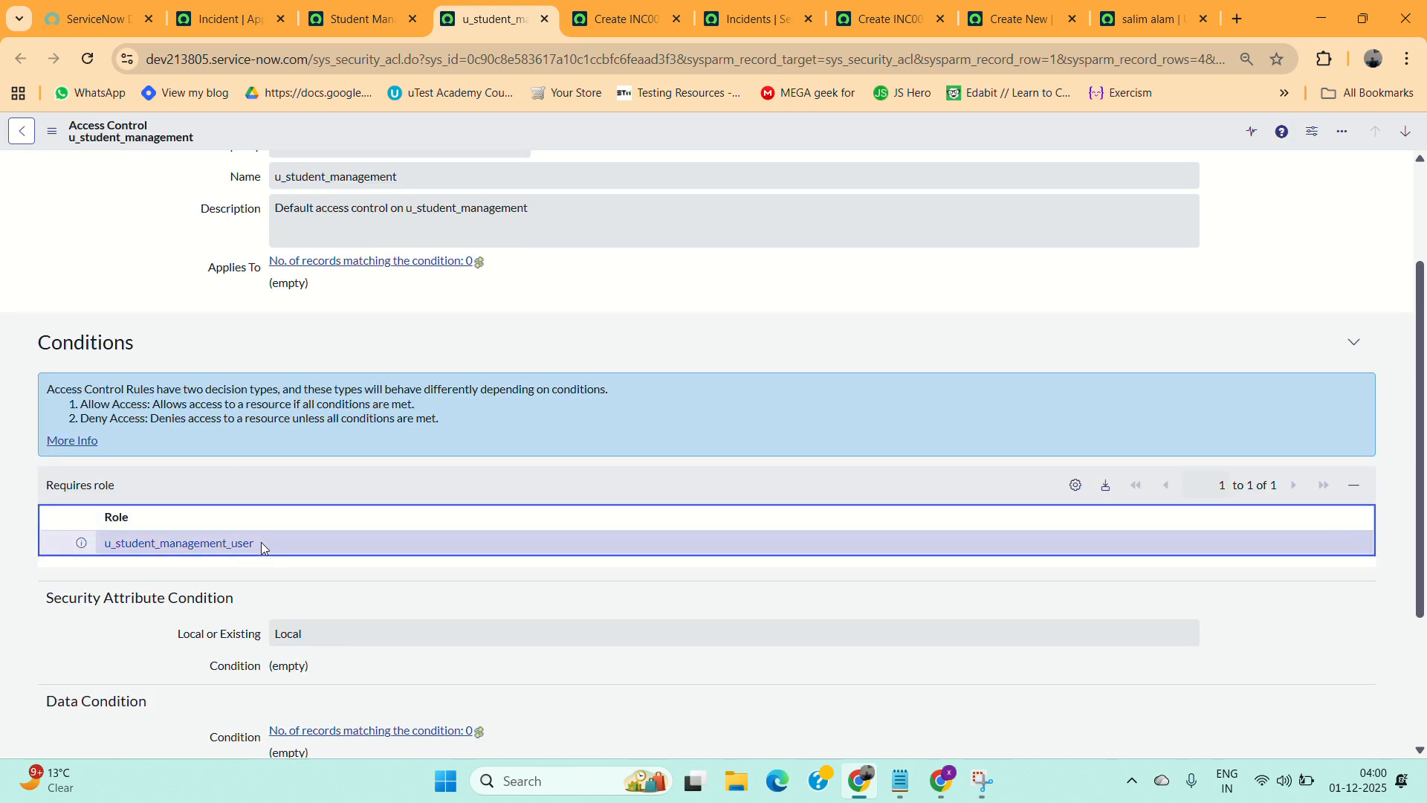
drag(261, 542, 97, 547)
key(ctrl+c)
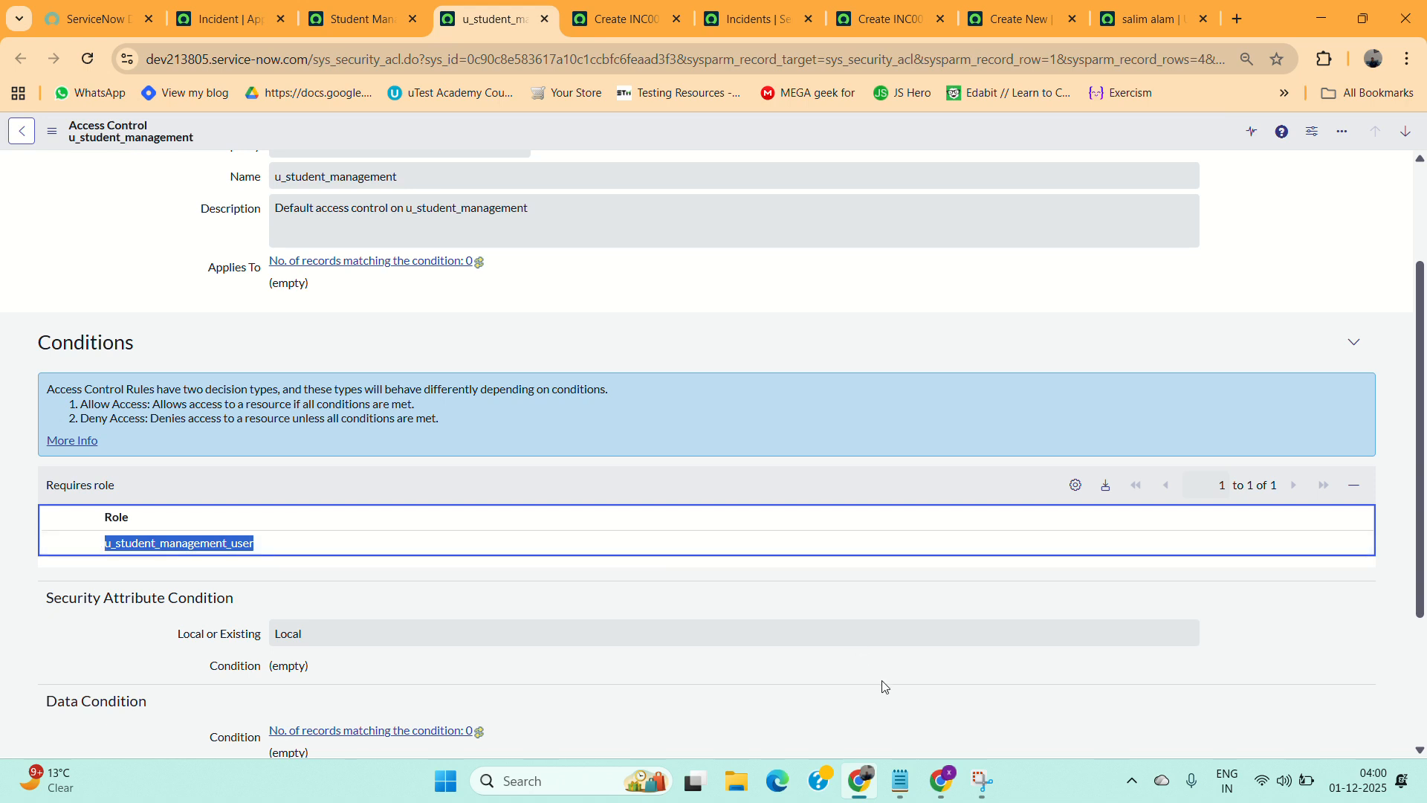
Paste the role name u_student_management_user into the notes, prefixed with "role --".
mouse_move(909, 787)
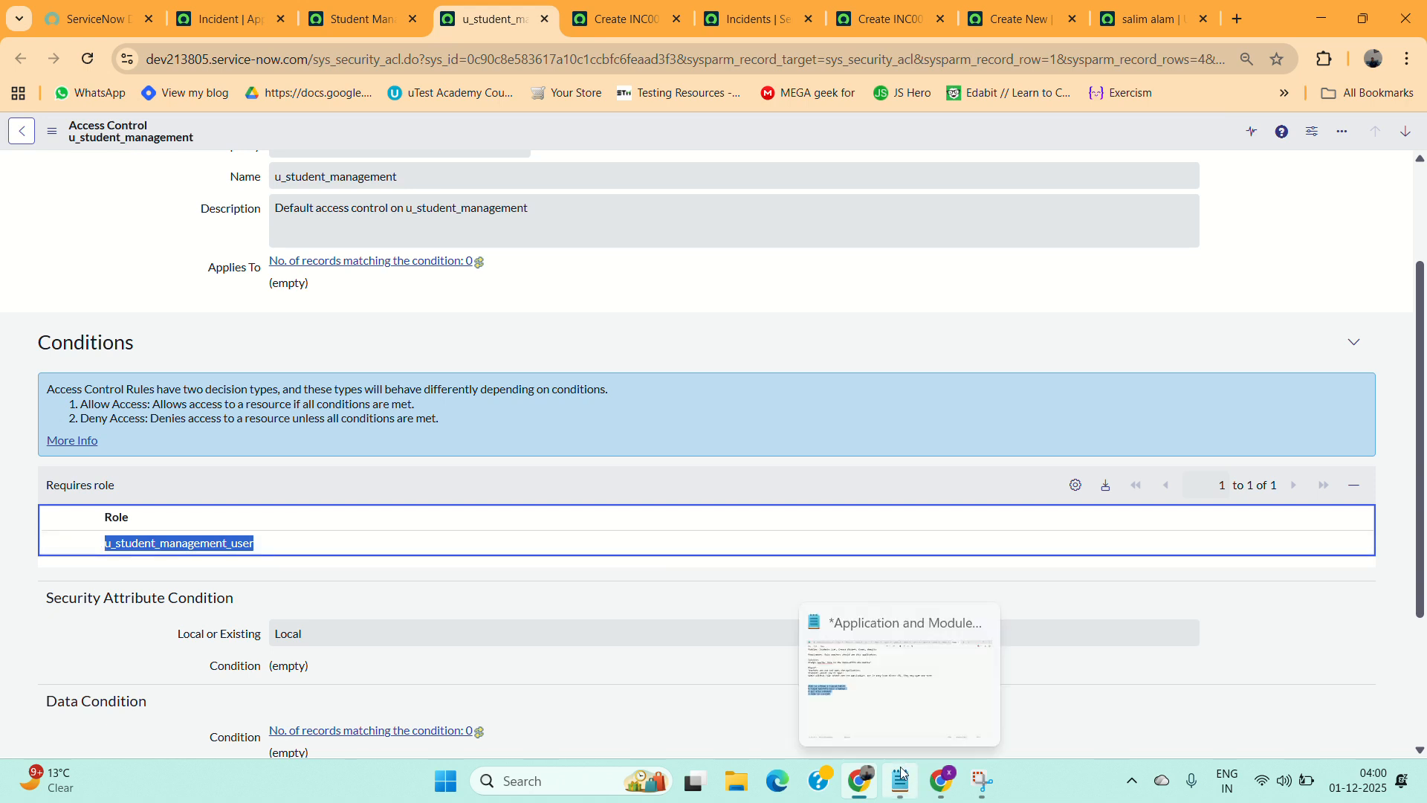
click(857, 688)
click(328, 480)
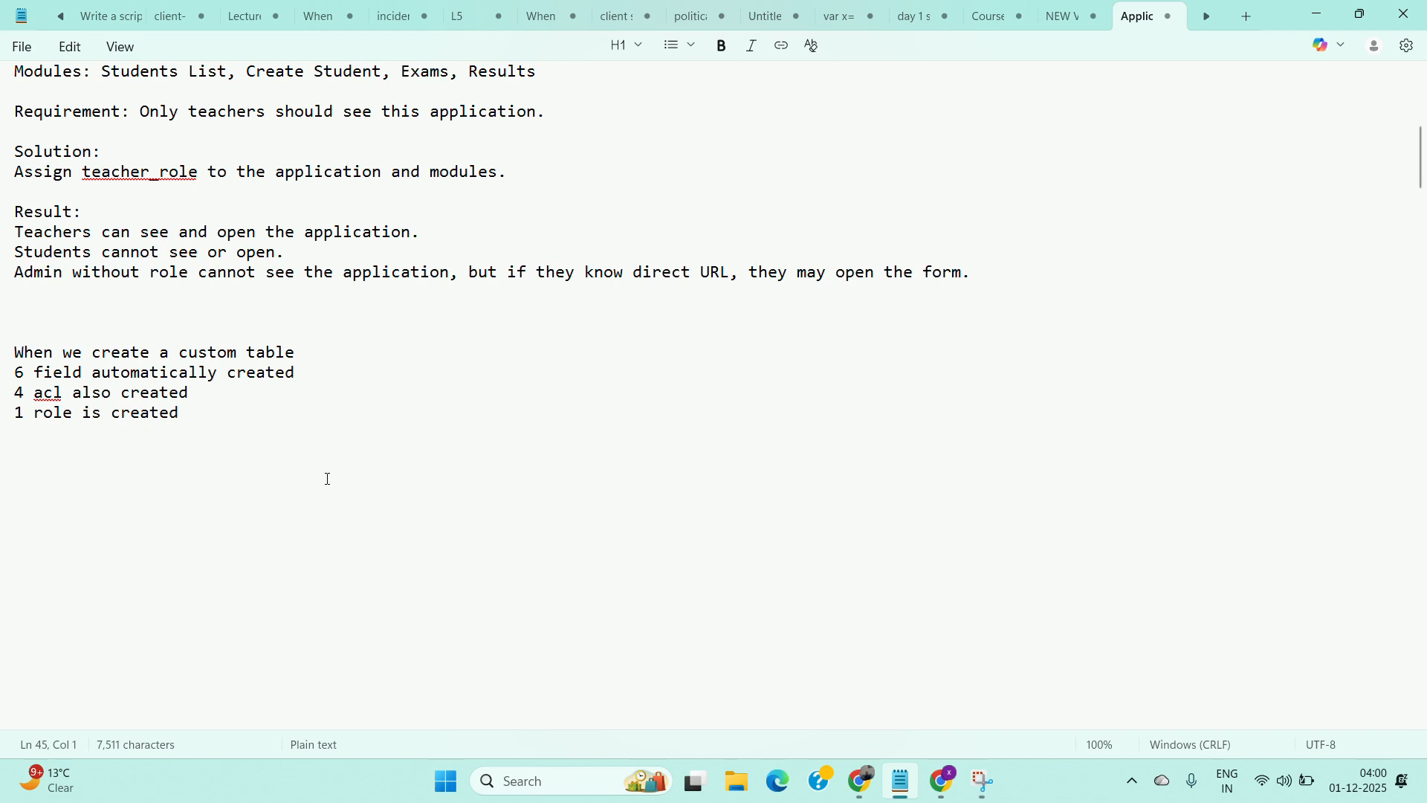
key(ctrl+v)
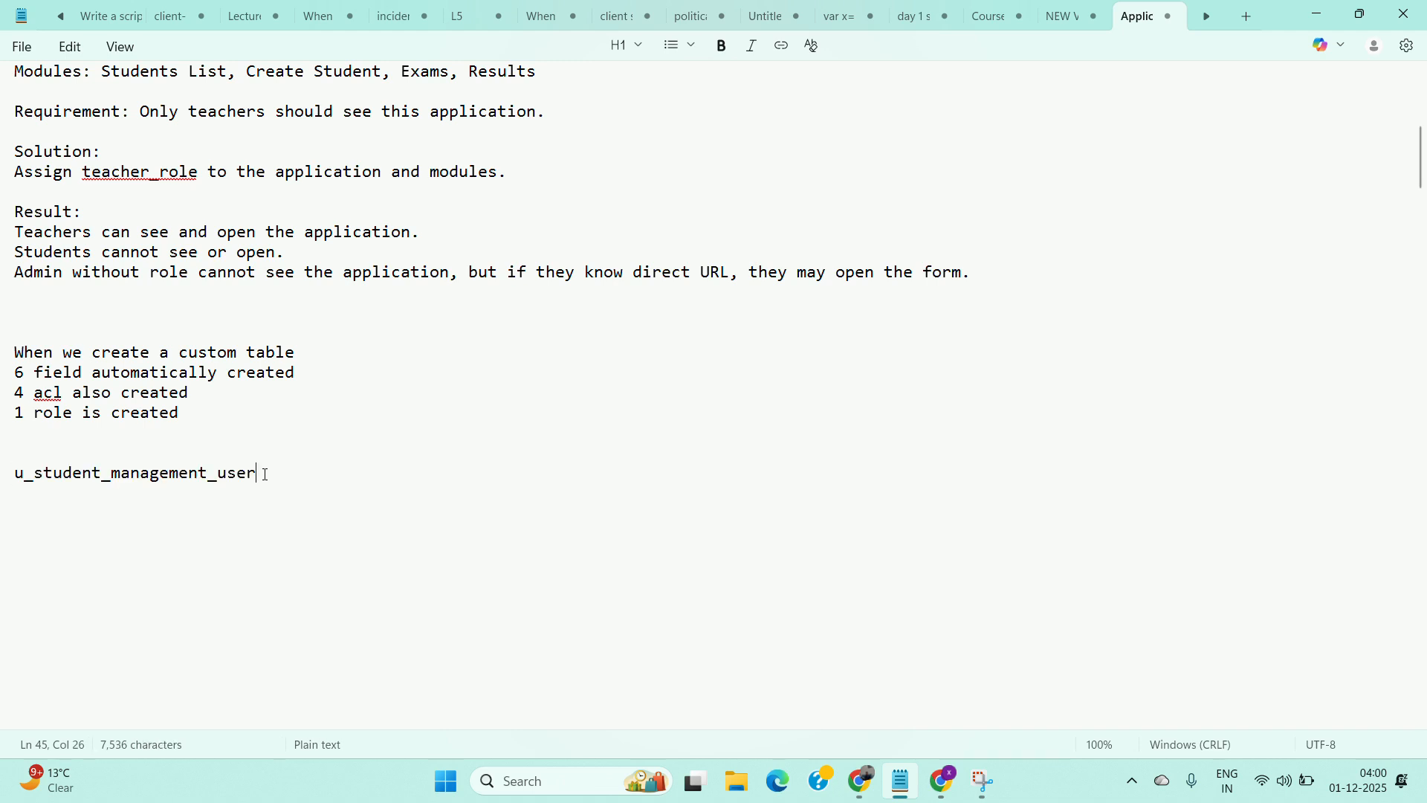
click(10, 481)
click(15, 483)
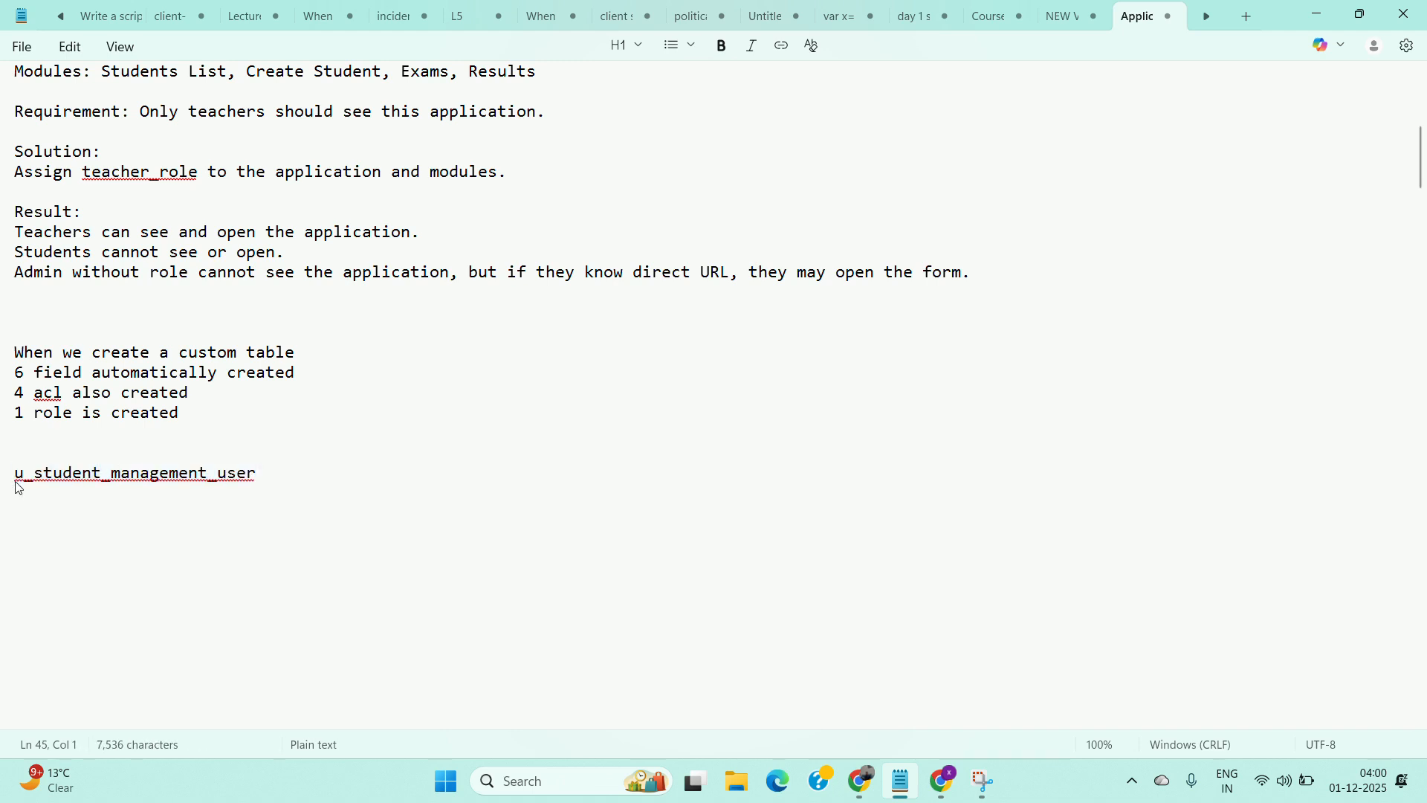
text(role )
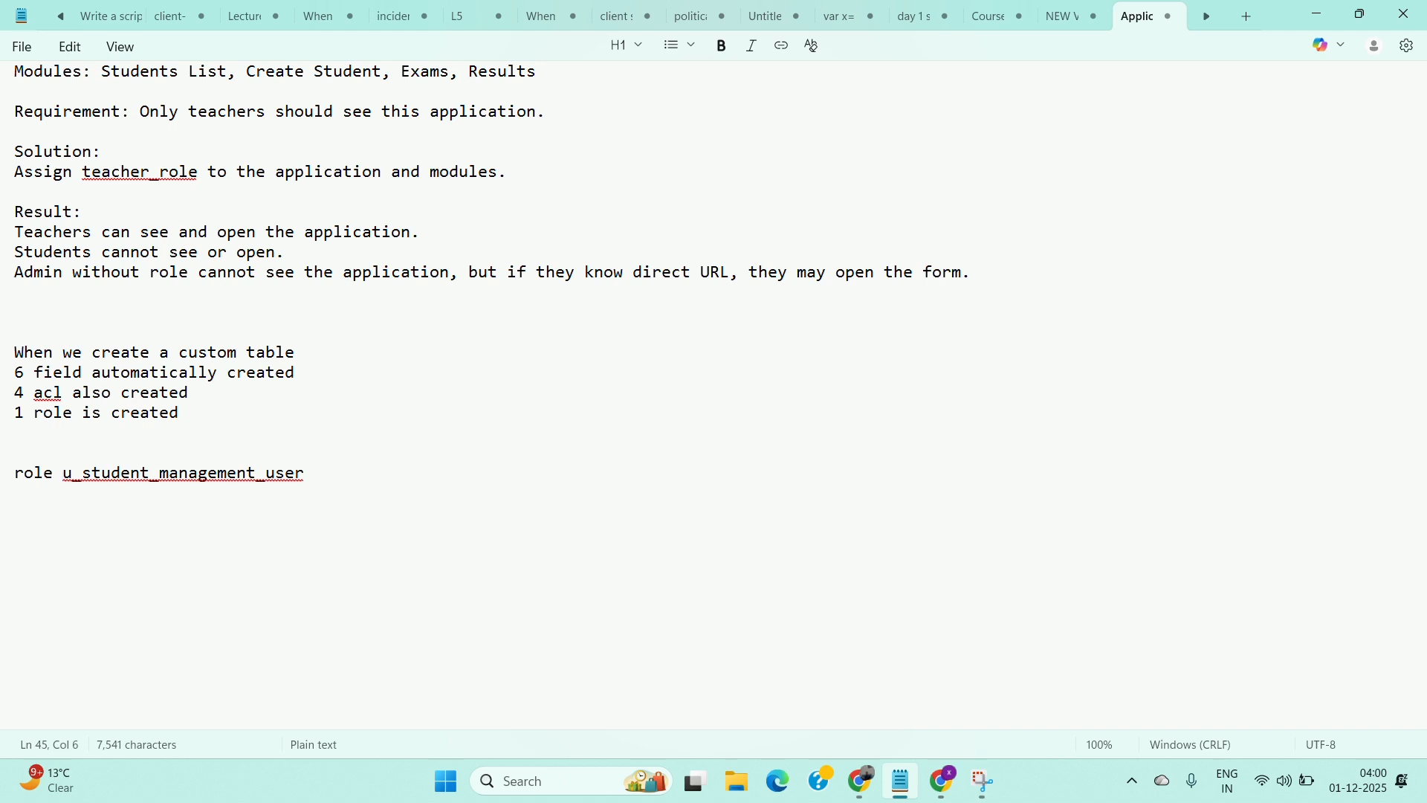
text(--)
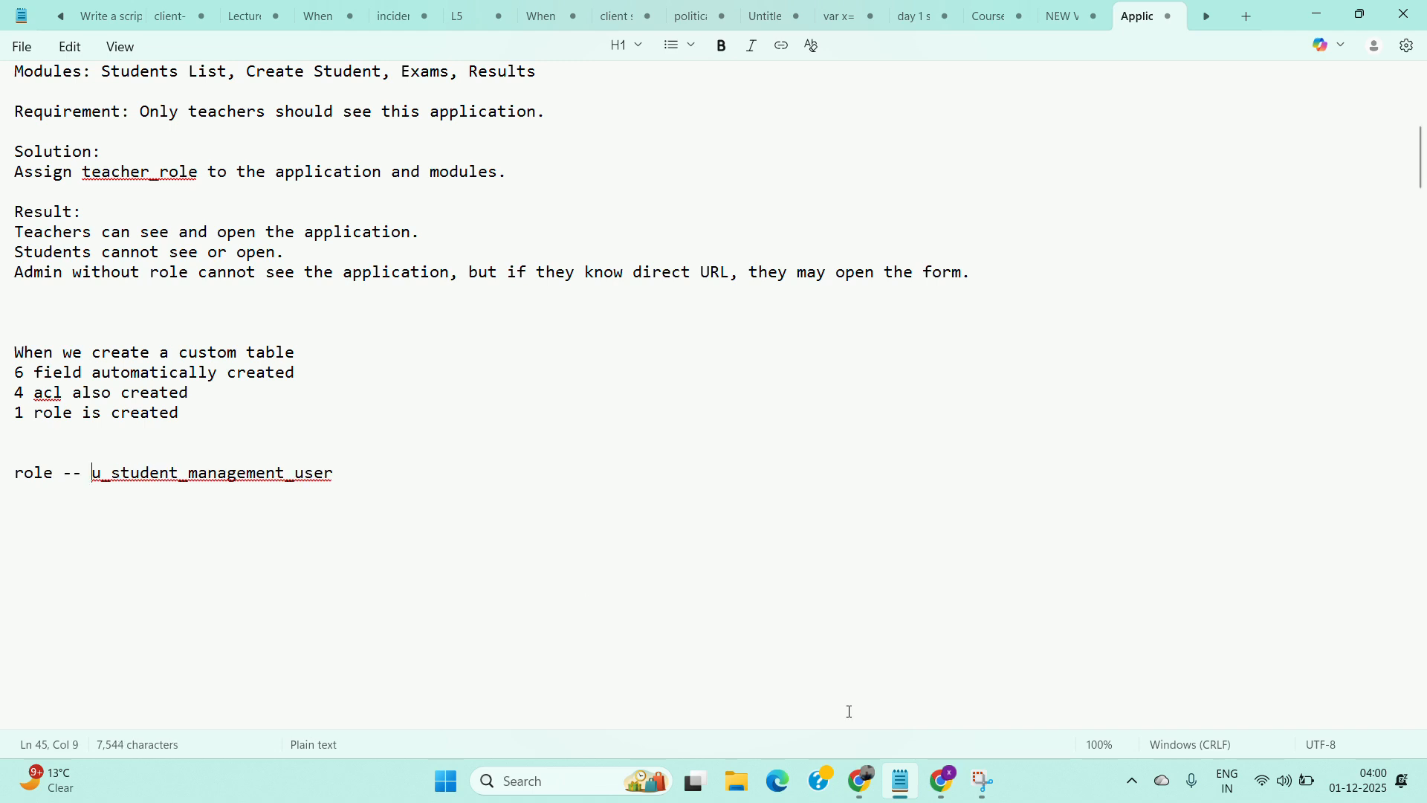
Filter the navigator for application and open the Applications module in a new tab.
click(860, 776)
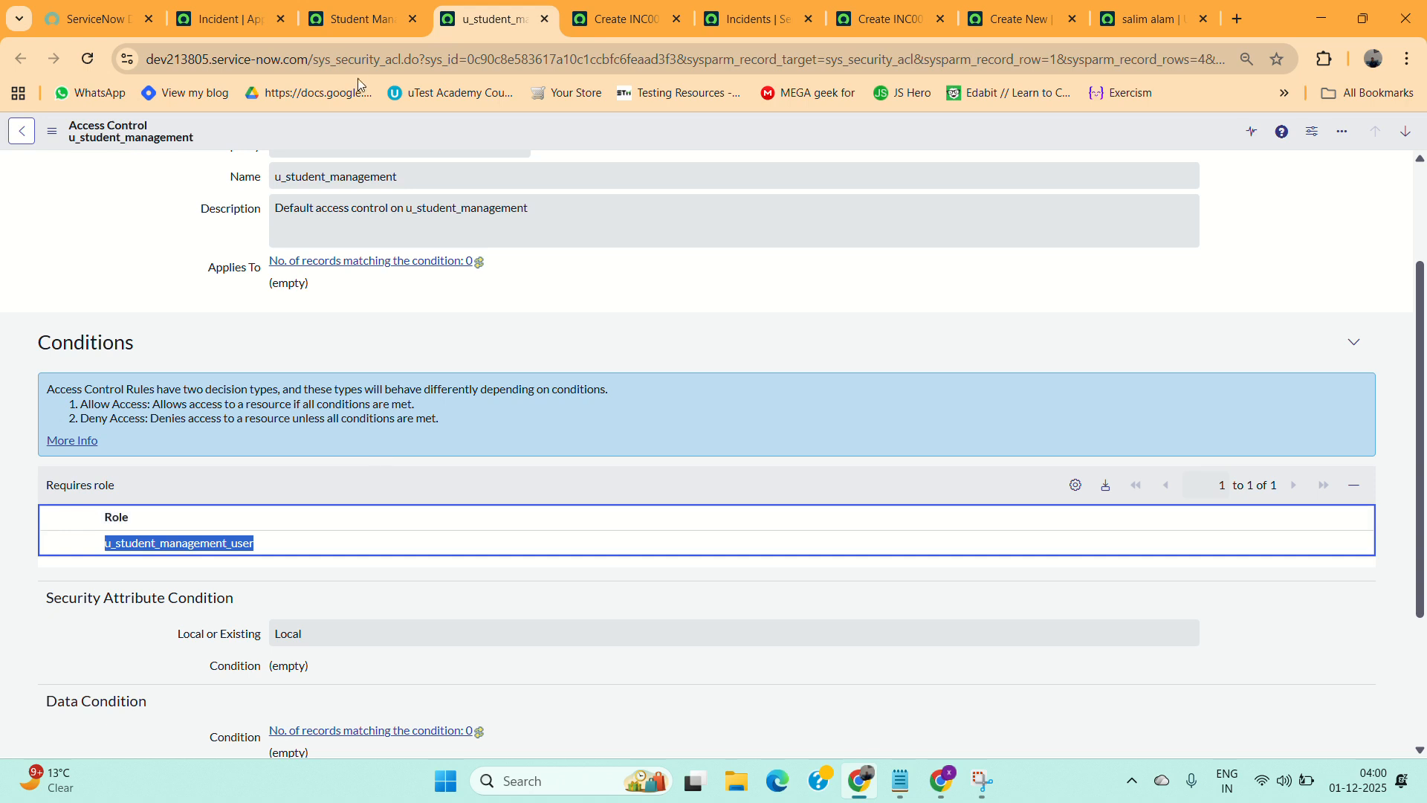
click(223, 20)
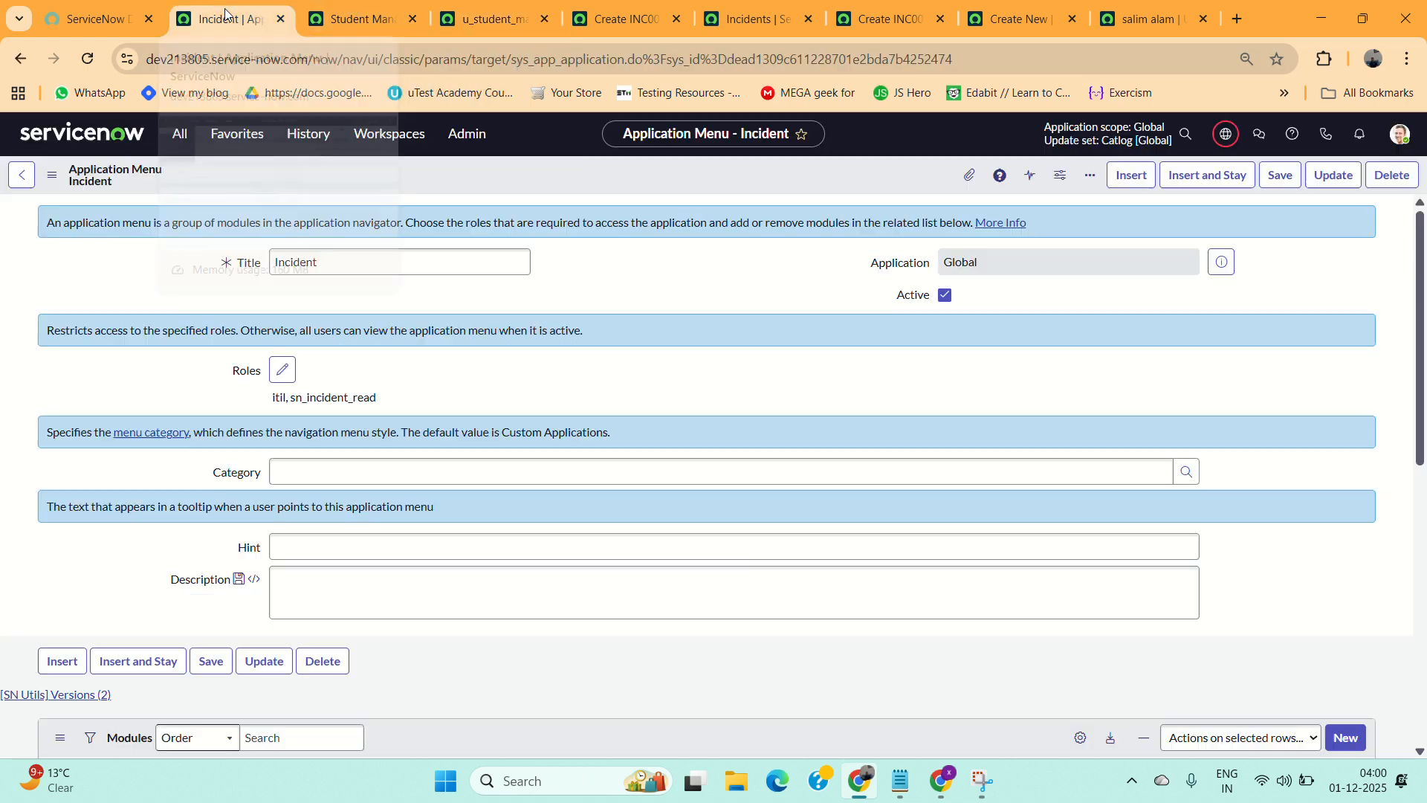
click(181, 136)
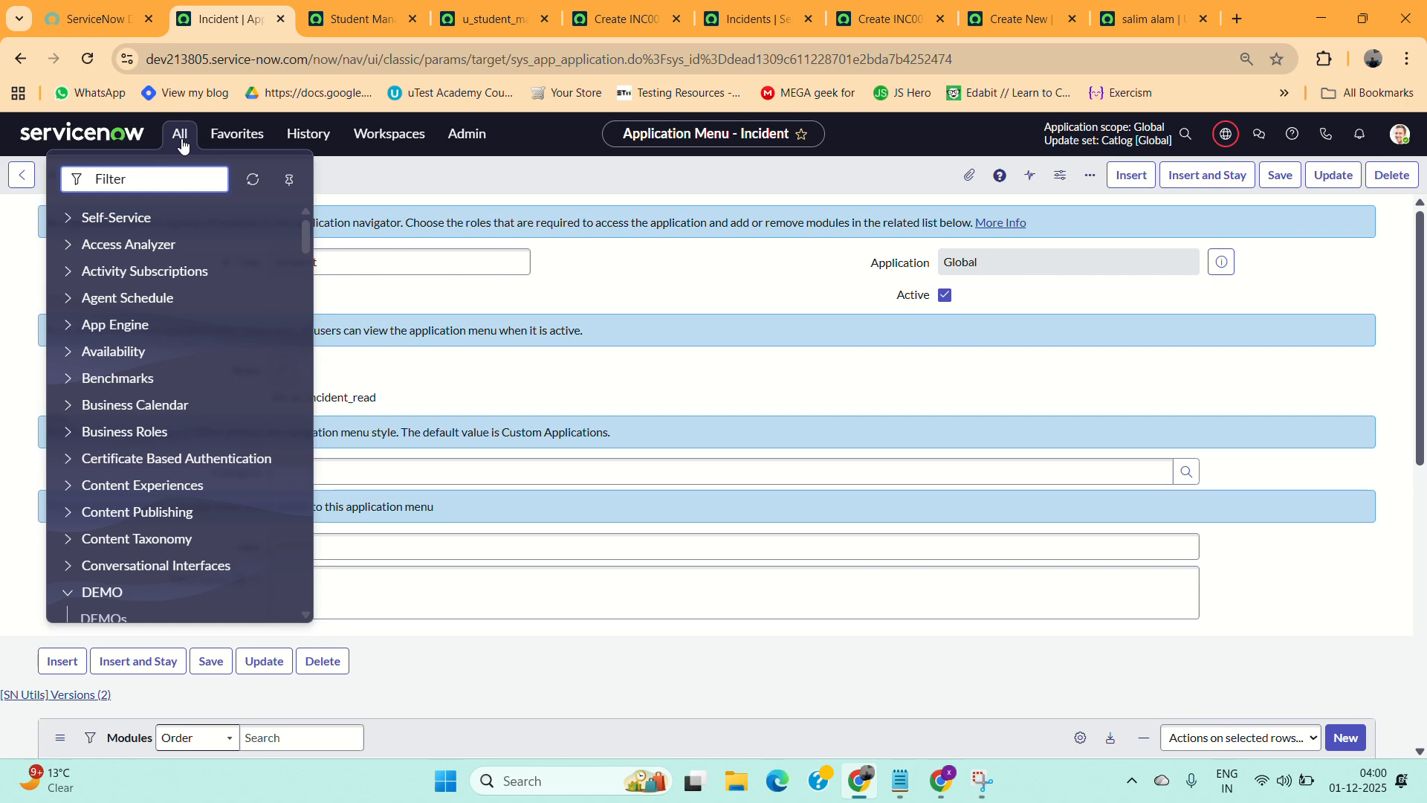
text(Applic)
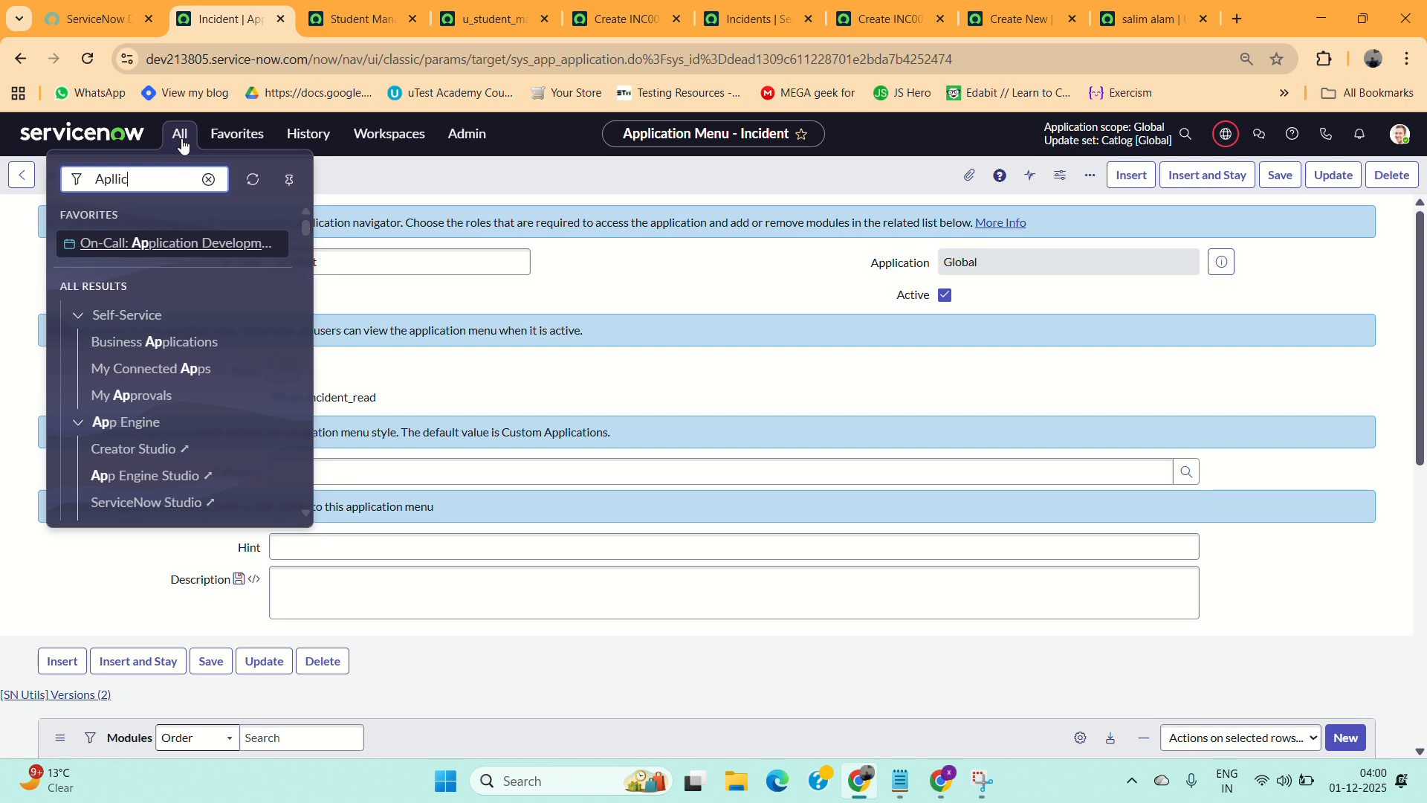
text(atio)
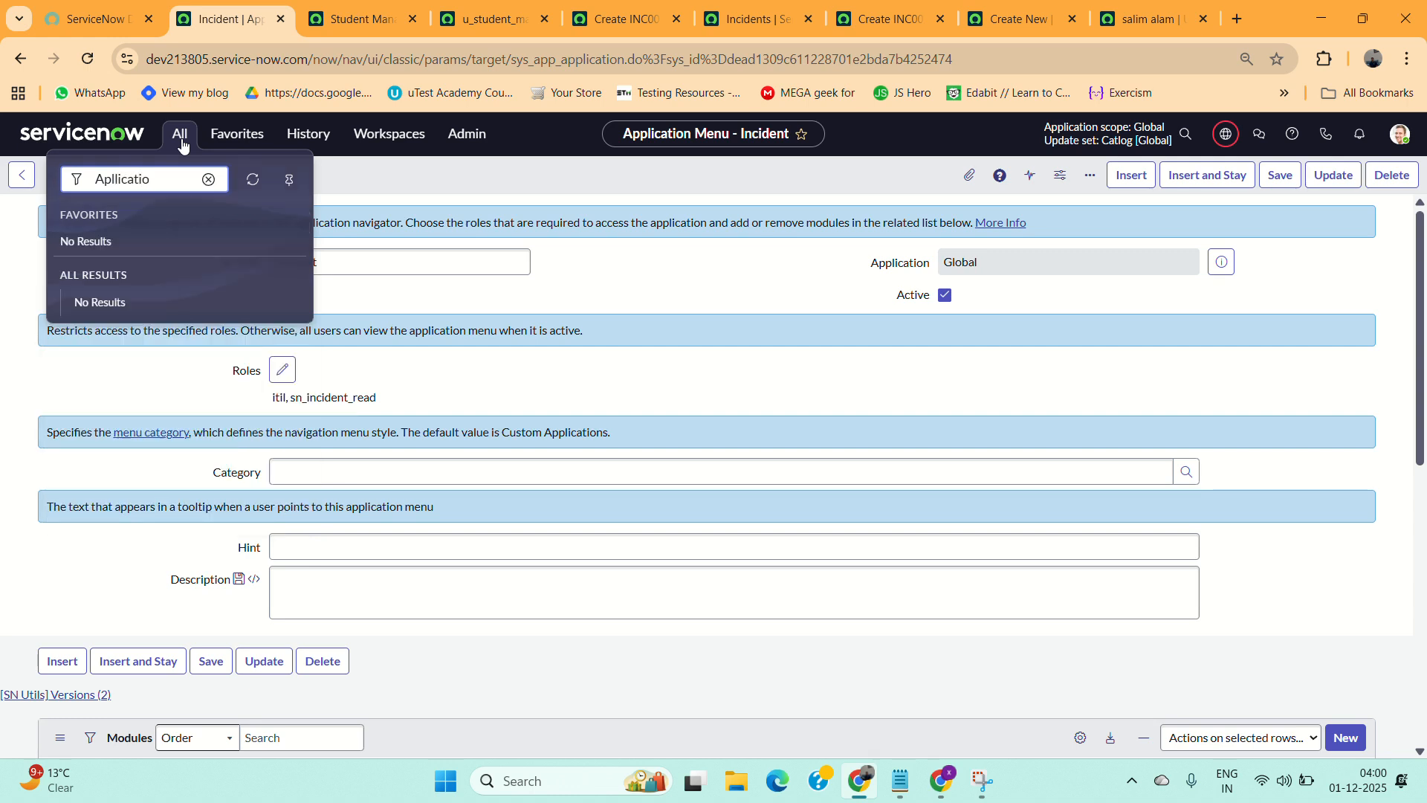
key(BackSpace)
key(BackSpace)
key(BackSpace)
key(BackSpace)
key(BackSpace)
key(BackSpace)
key(BackSpace)
text(appl)
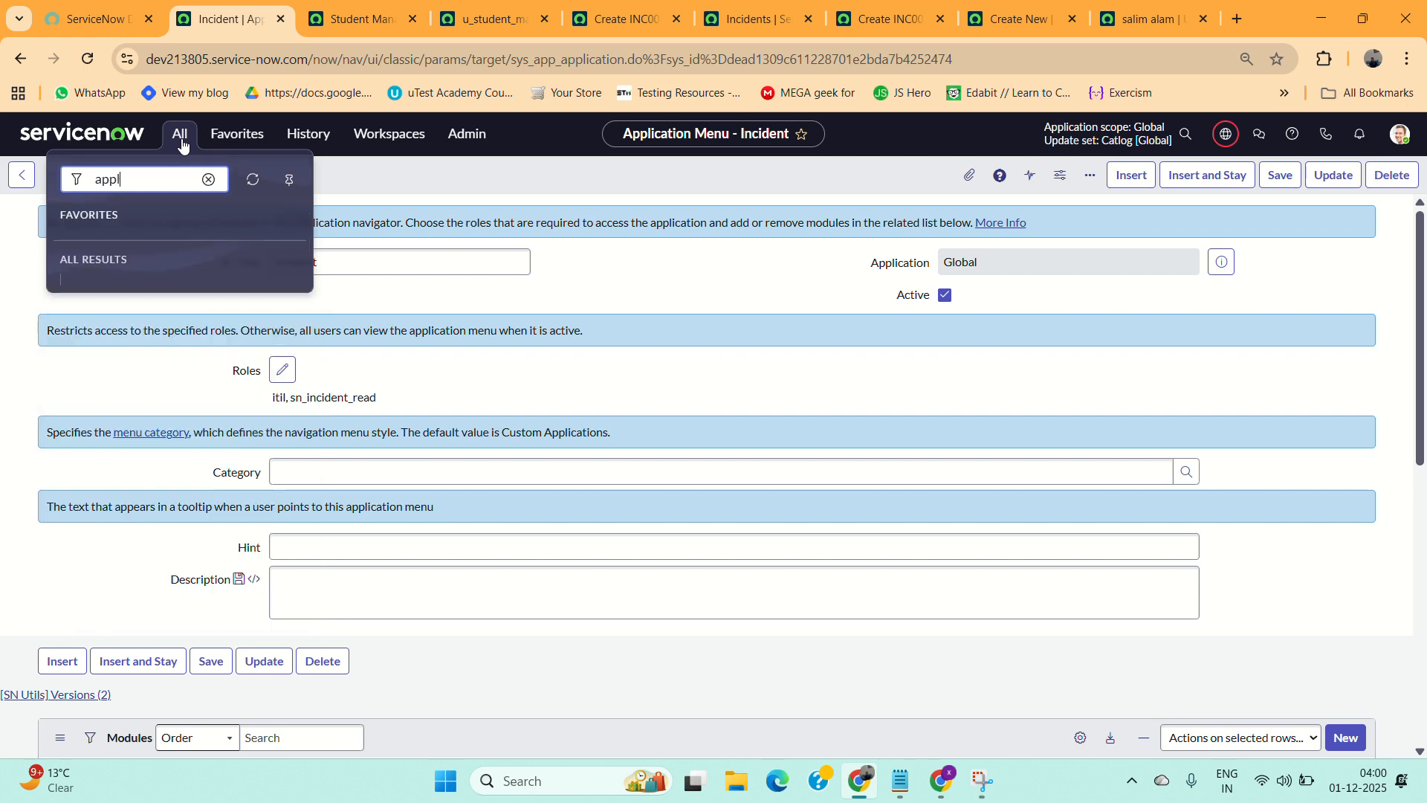
text(ication)
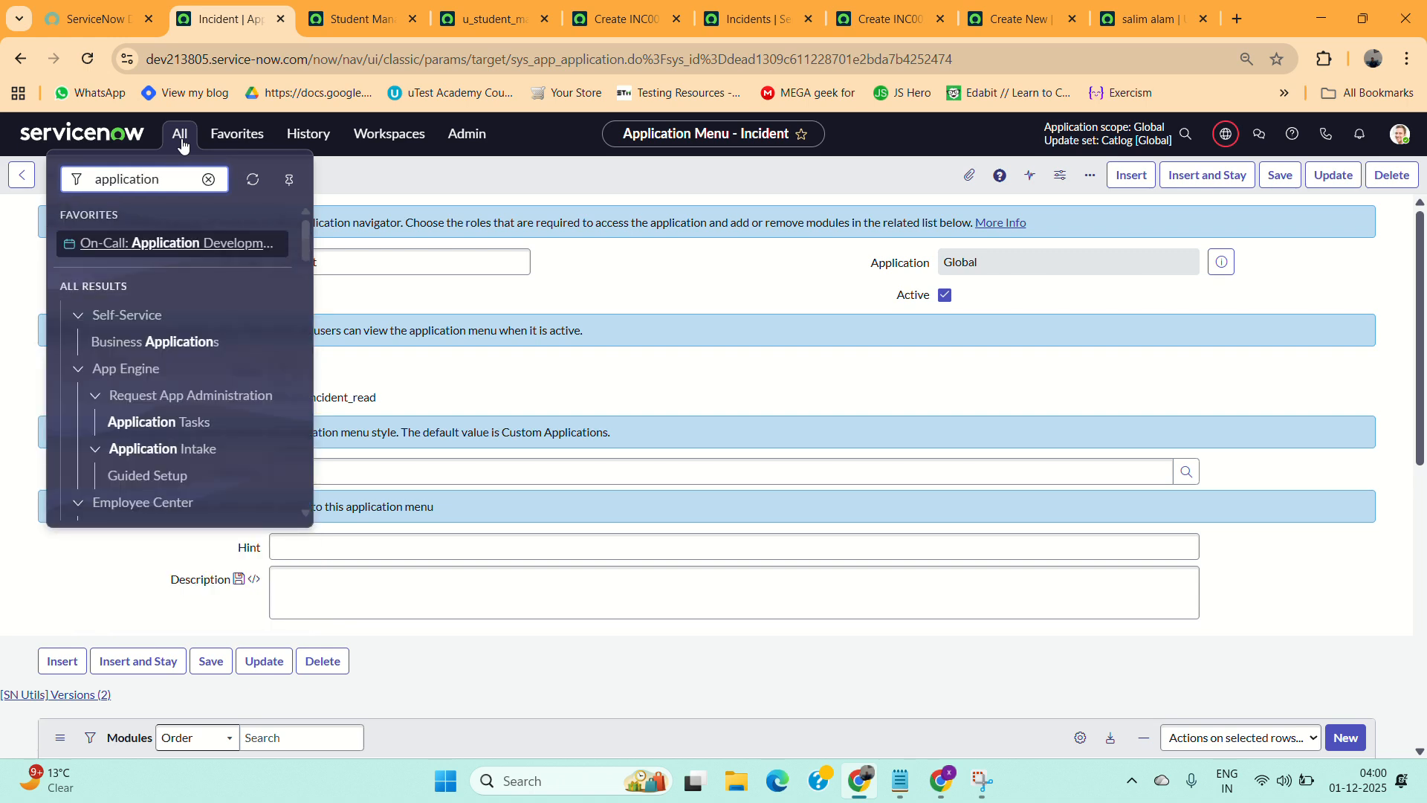
scroll(149, 337, down, 1)
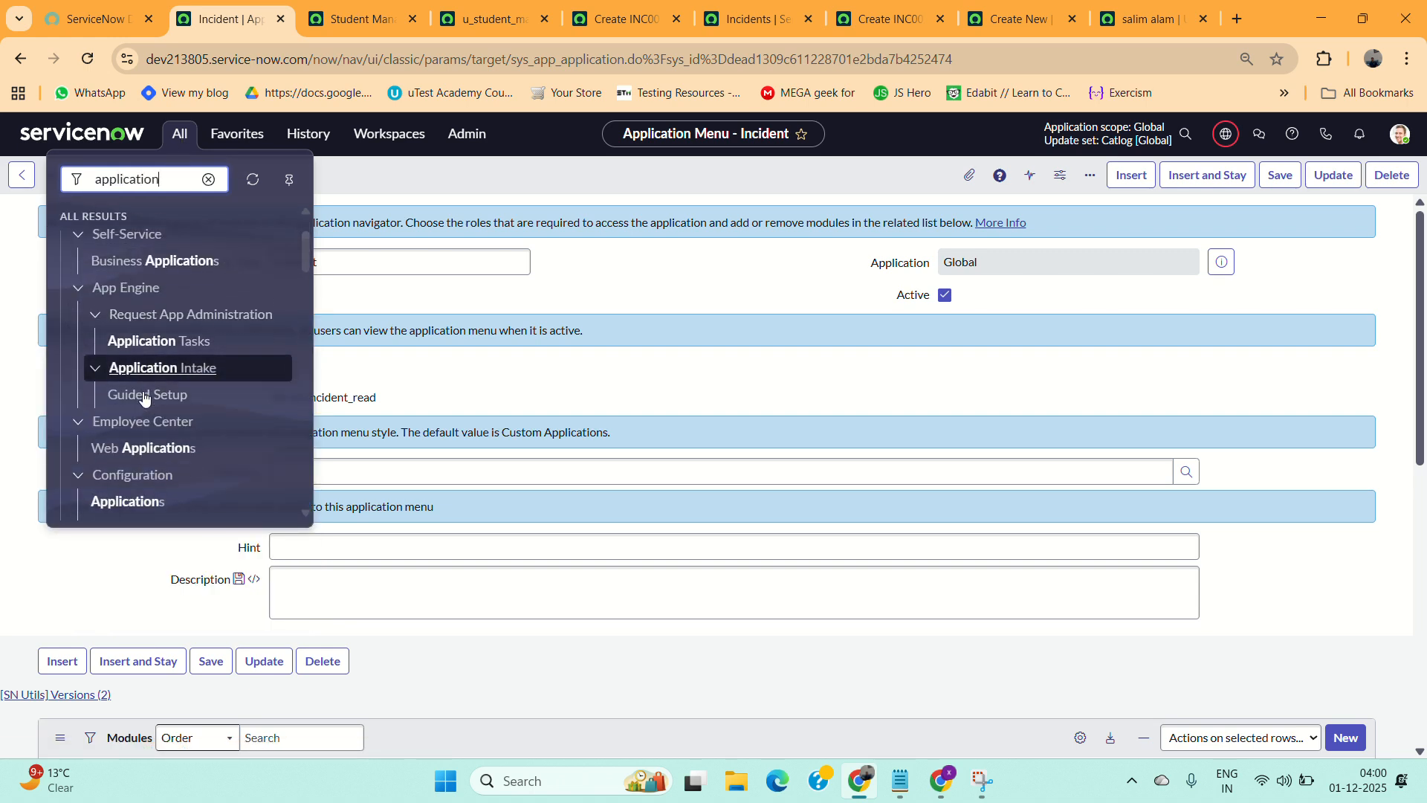
scroll(144, 399, down, 2)
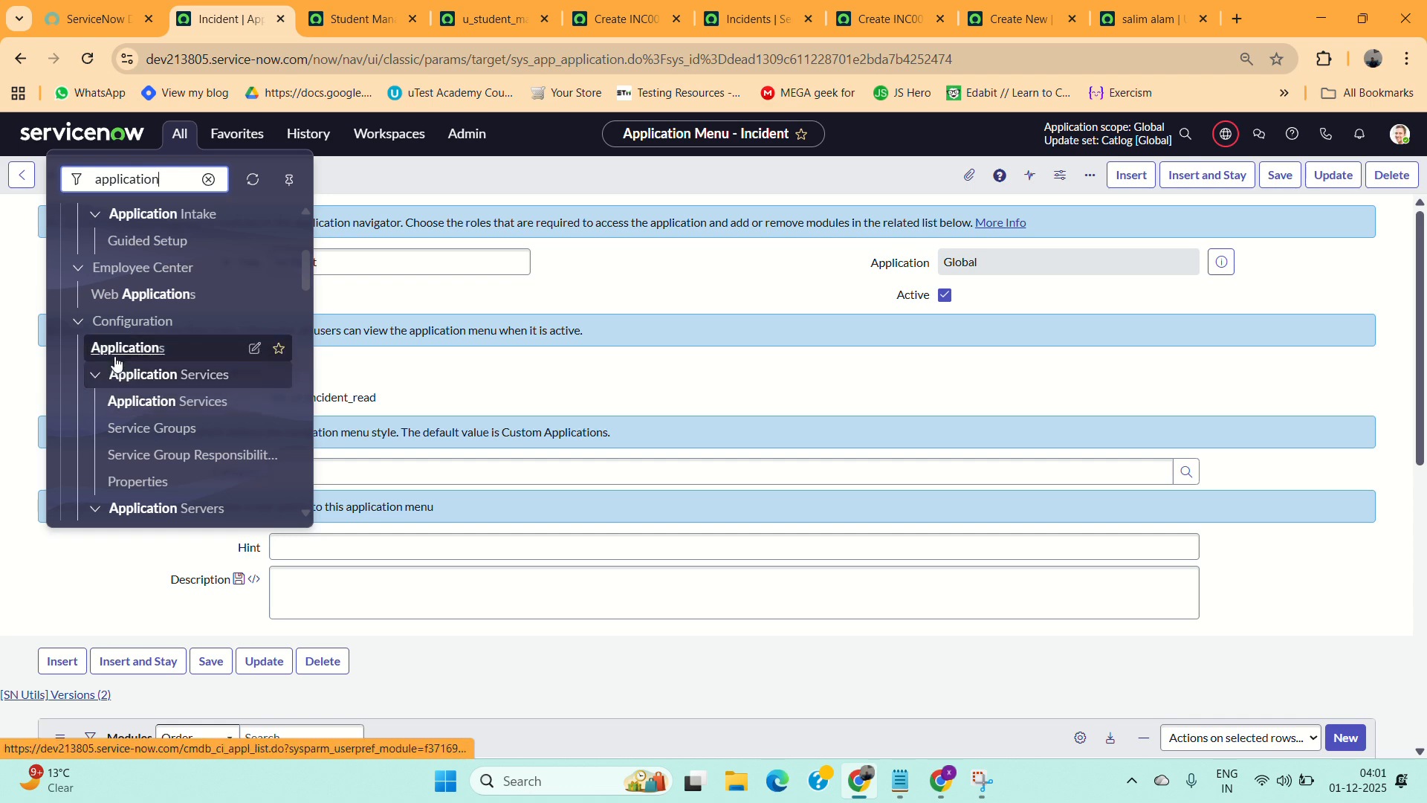
middle_click(113, 349)
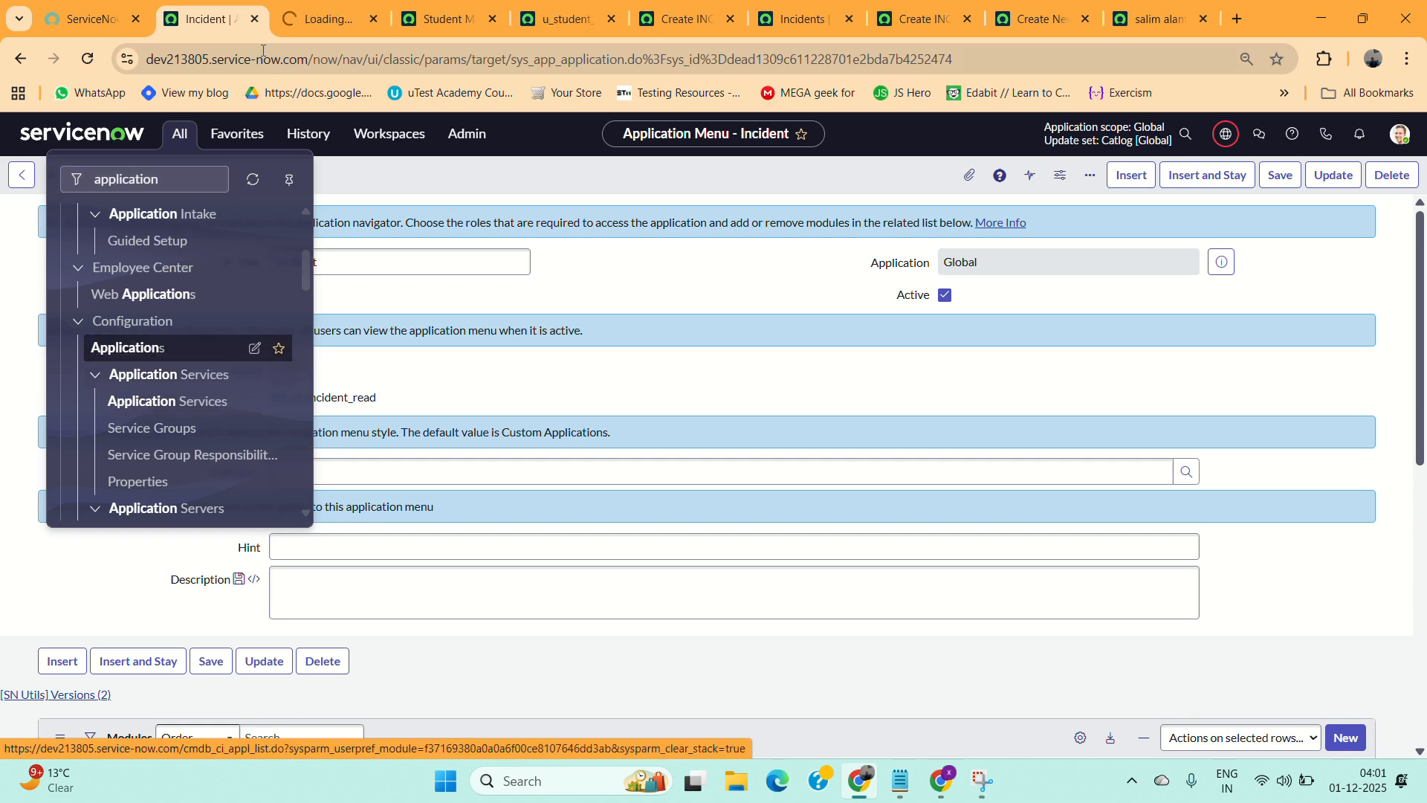
click(299, 24)
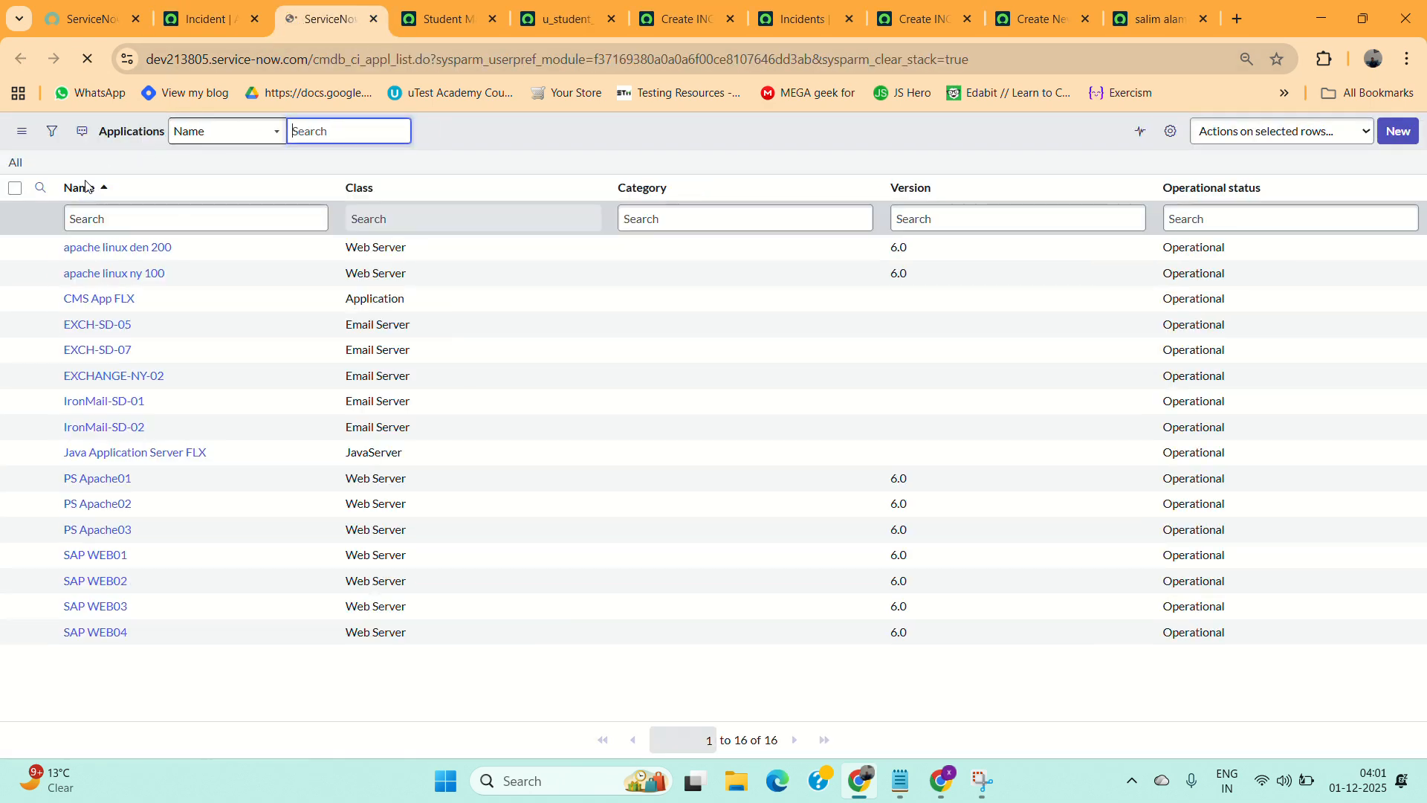
Try to start a new record from the CMDB Applications list.
click(1396, 143)
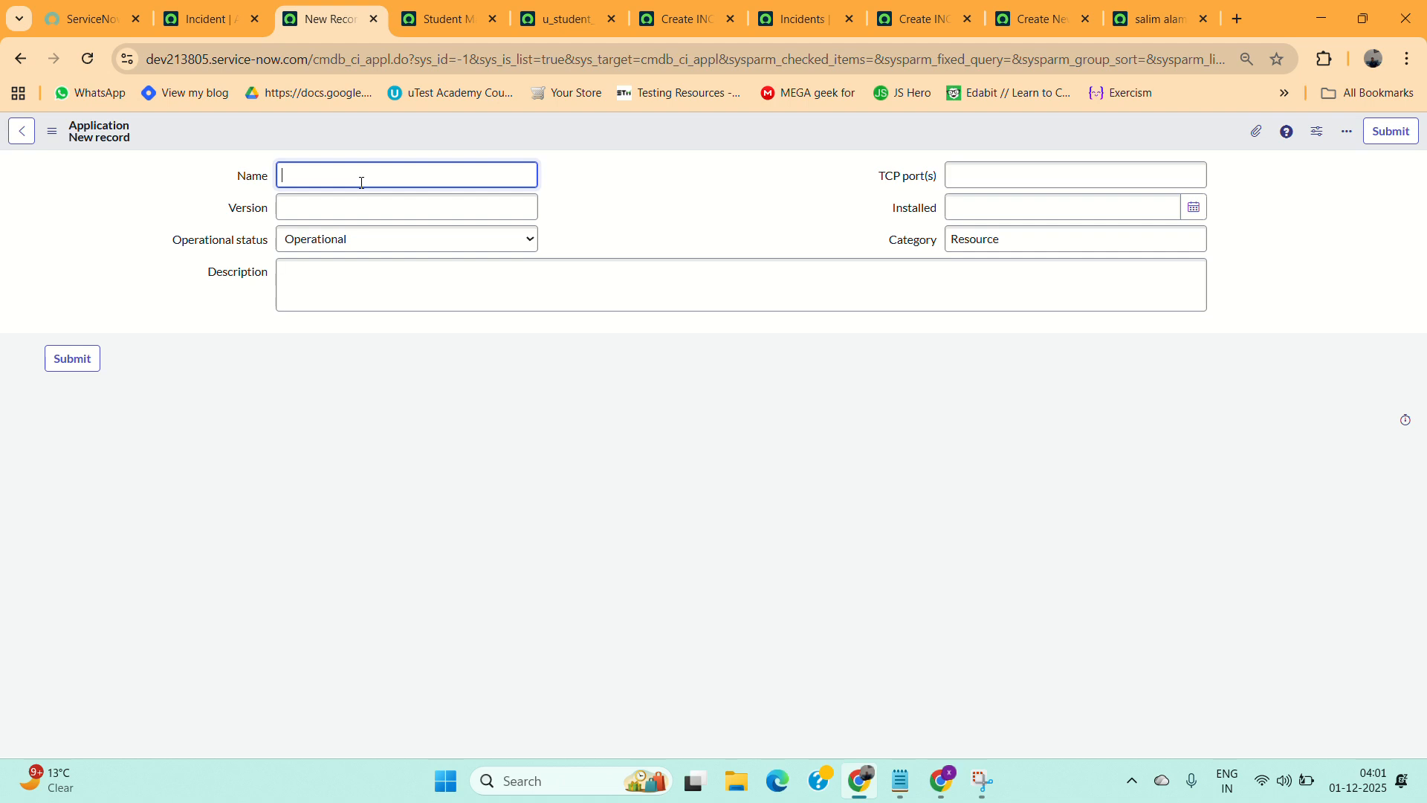
click(394, 247)
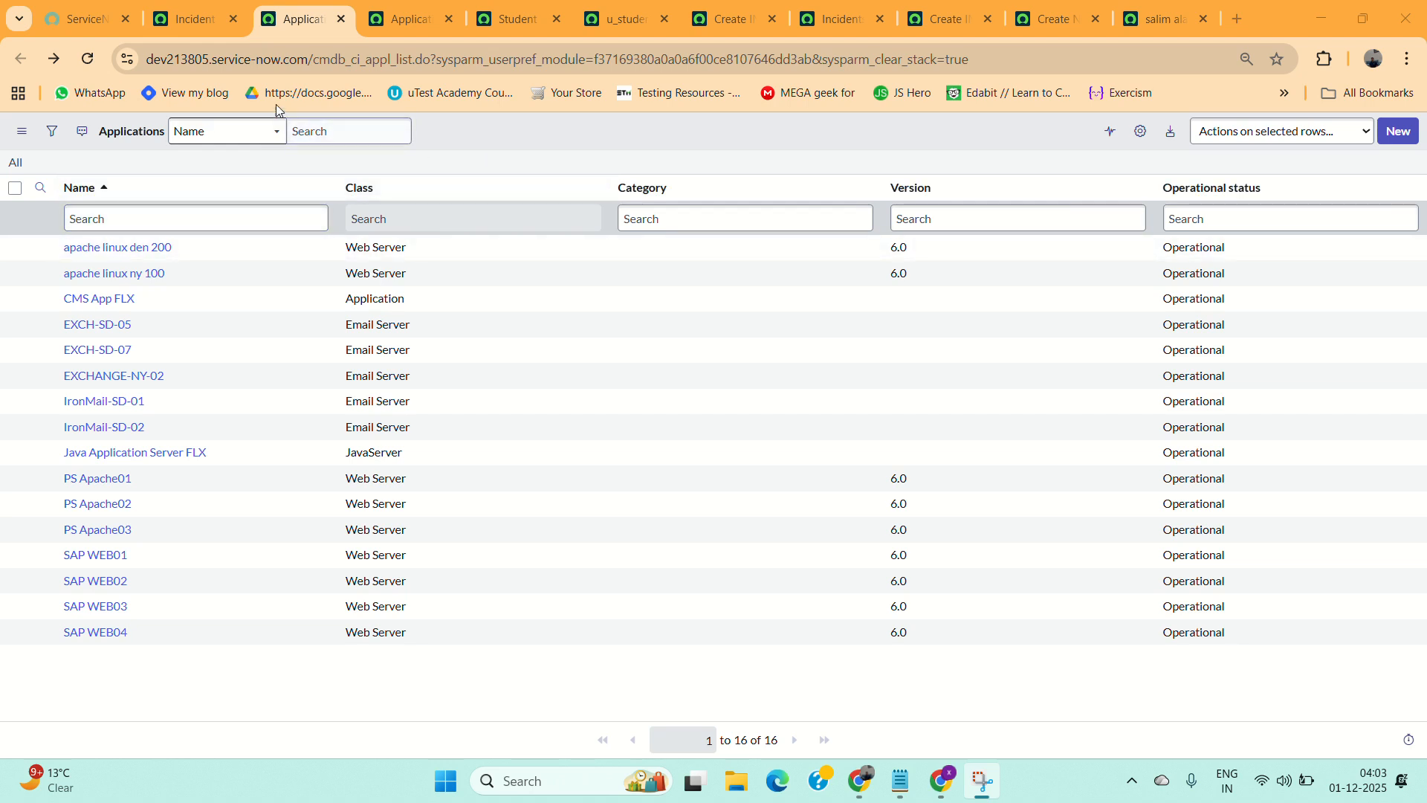
Open the Application Menus list from the navigator in a new tab and remove its filter to show all menus.
click(181, 19)
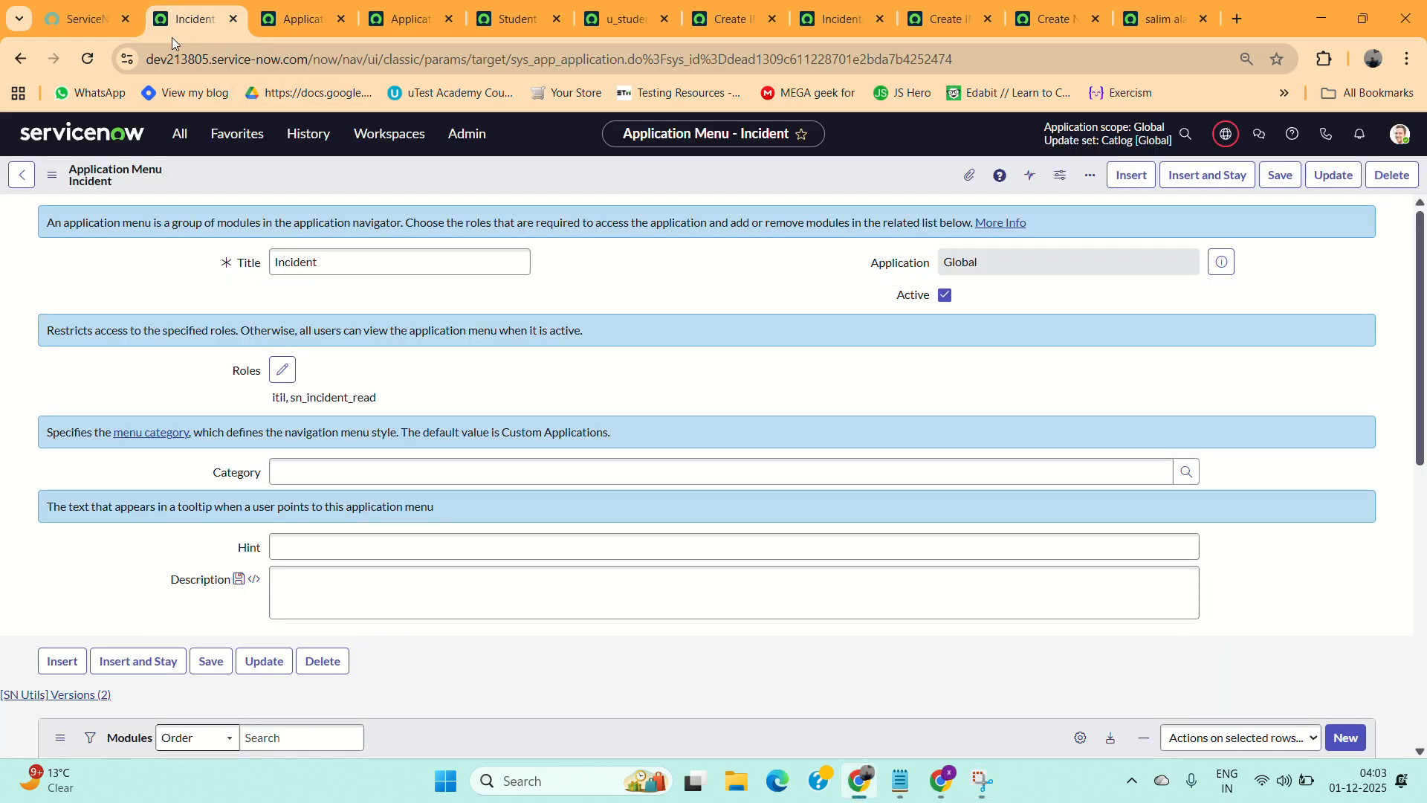
click(183, 143)
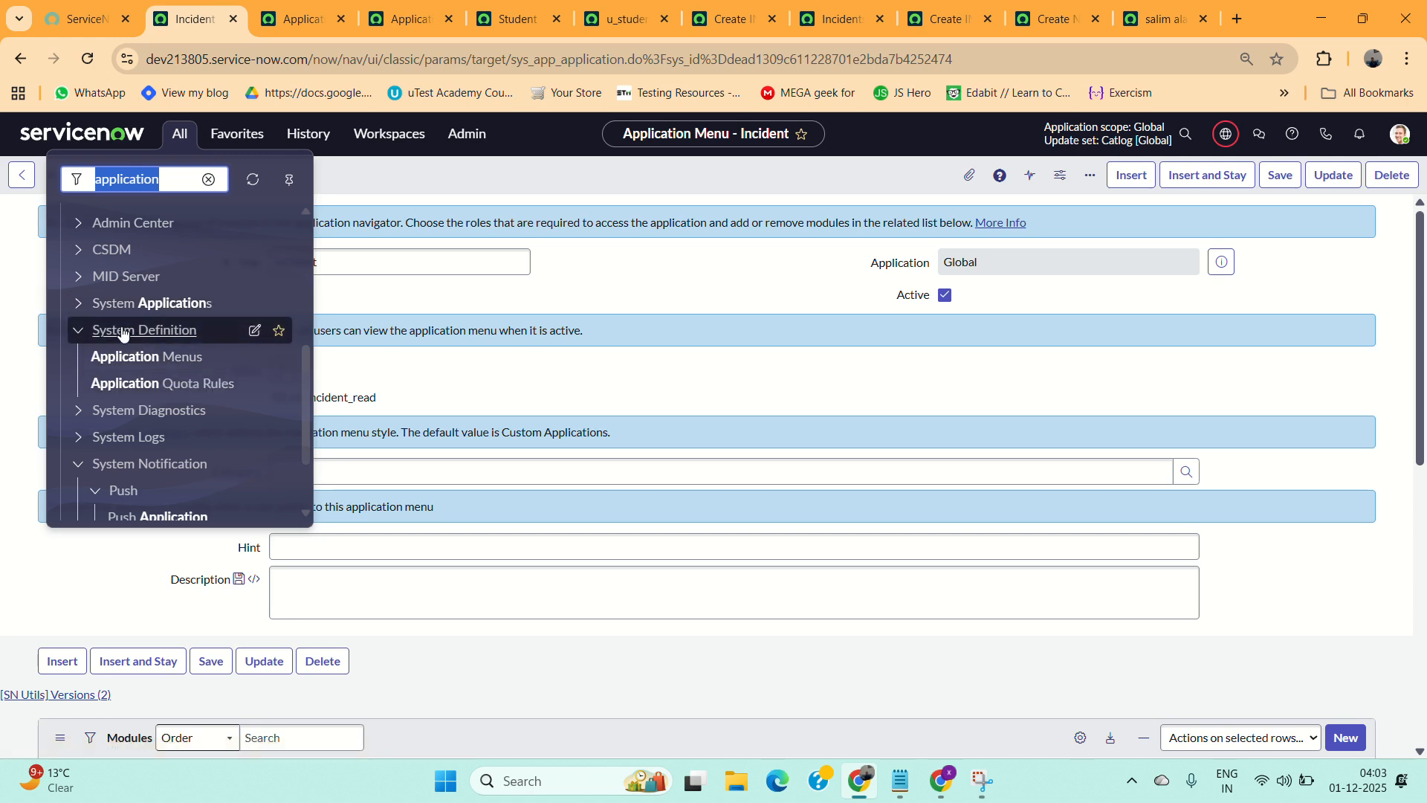
click(131, 362)
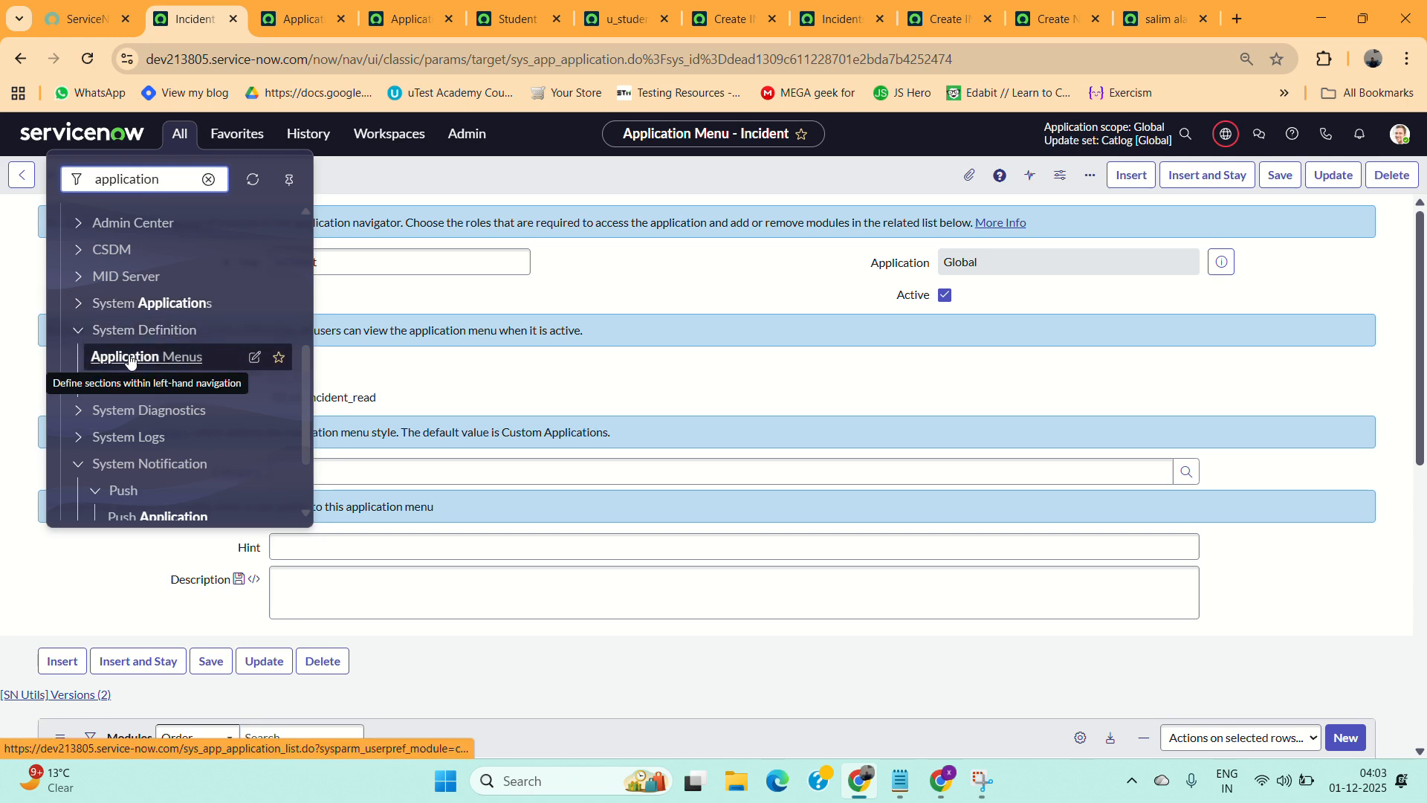
ctrl+click(131, 362)
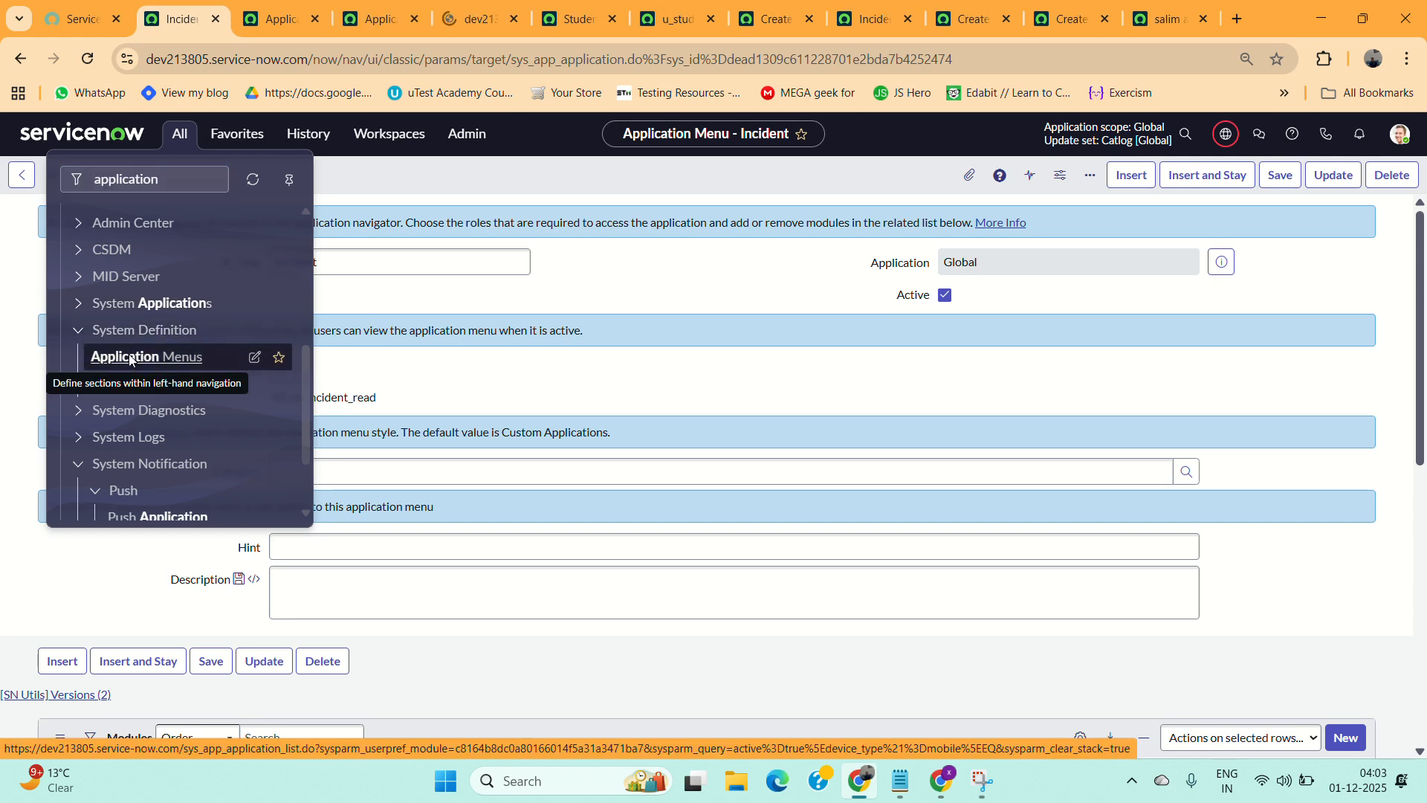
click(463, 11)
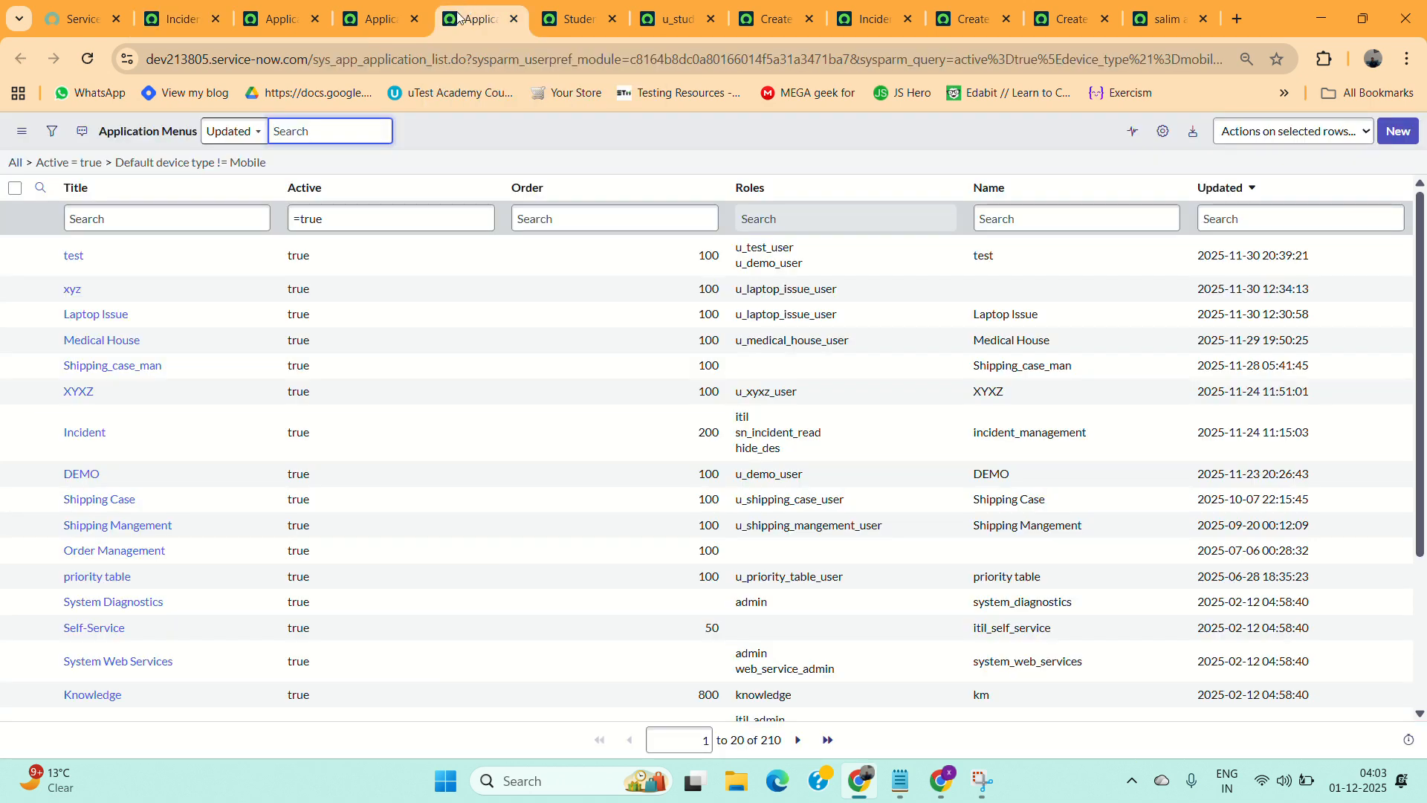
click(15, 162)
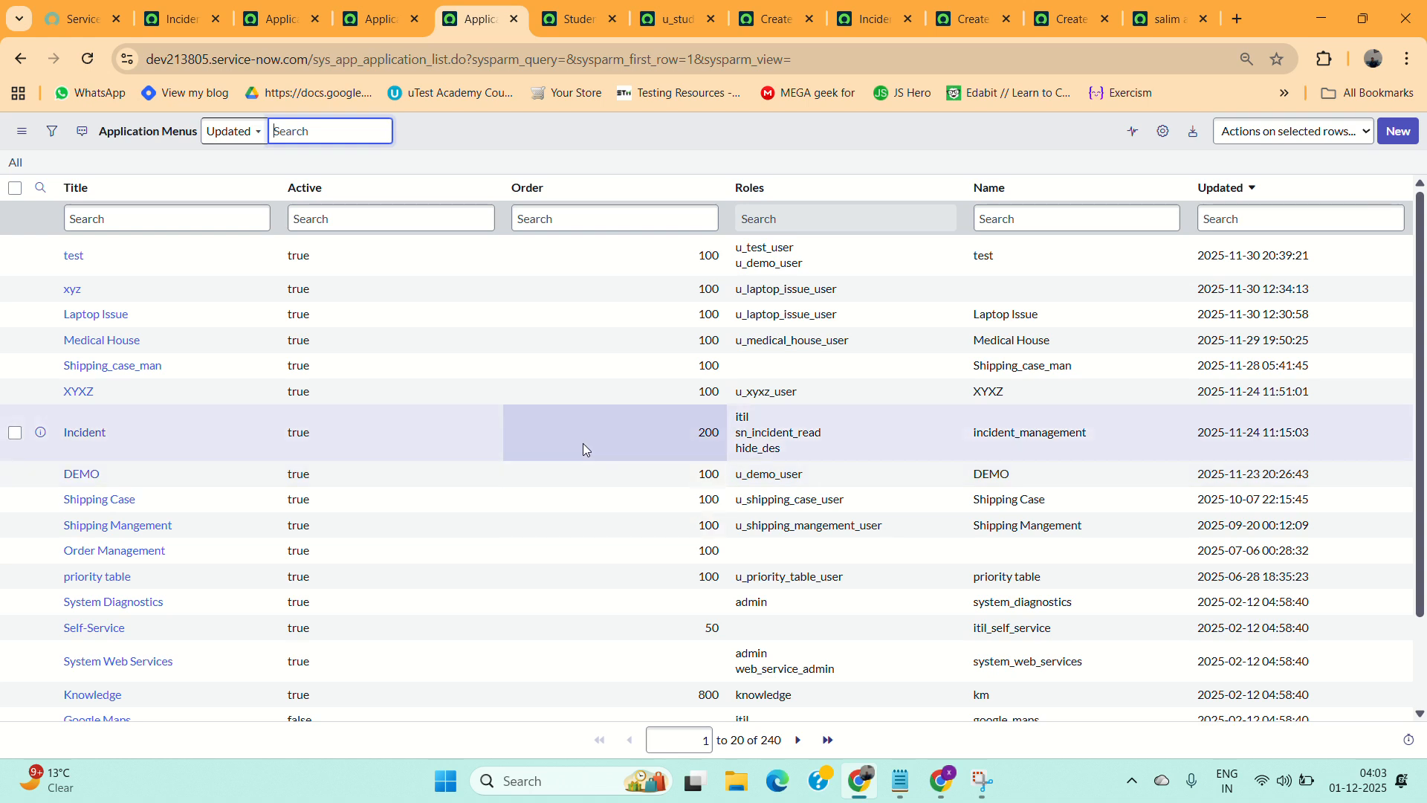
Create a new application menu titled Student Management and submit it.
click(1398, 131)
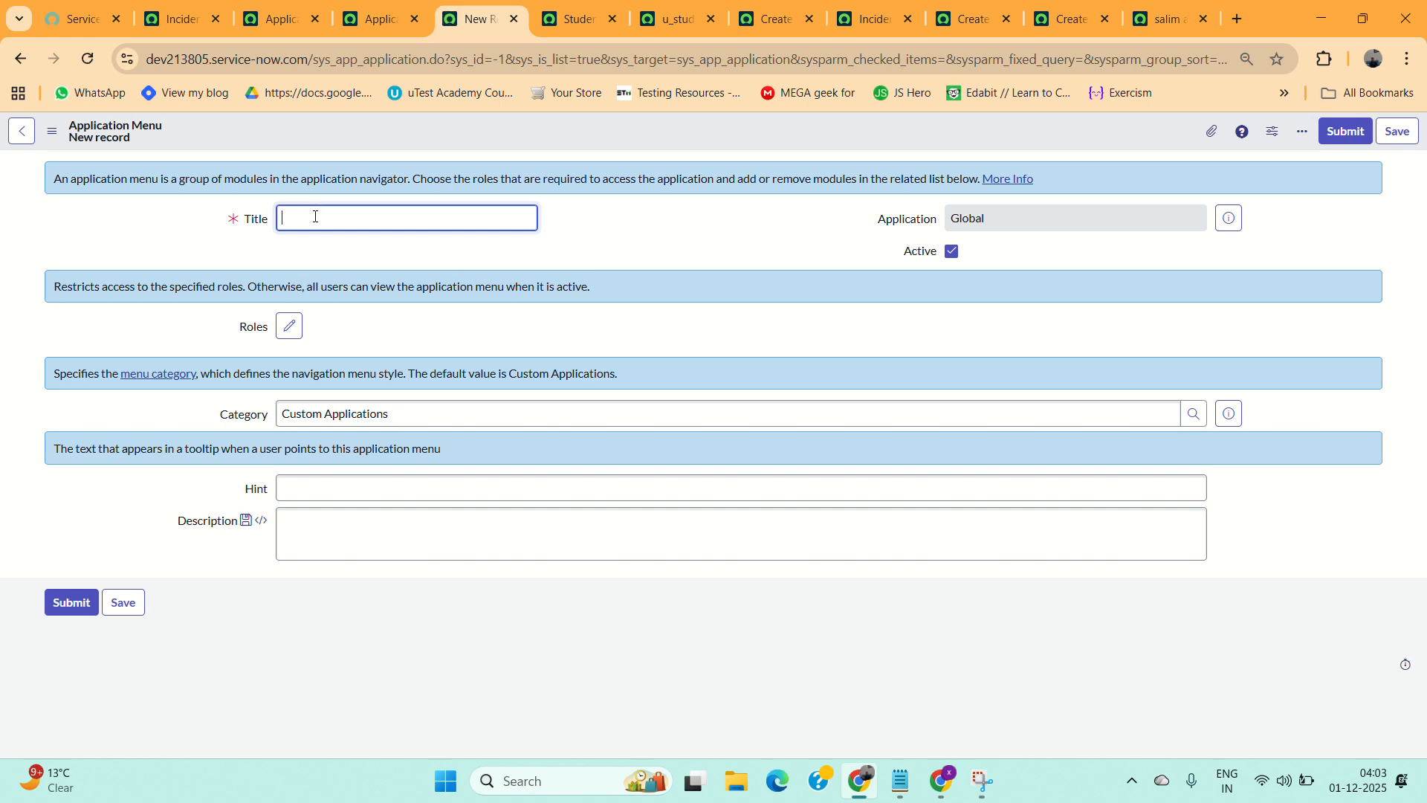
text(u_student_management_user)
click(291, 217)
key(BackSpace)
key(BackSpace)
key(BackSpace)
text(S)
click(330, 219)
key(BackSpace)
key(Delete)
text(M)
click(400, 227)
key(BackSpace)
key(BackSpace)
key(BackSpace)
click(1396, 131)
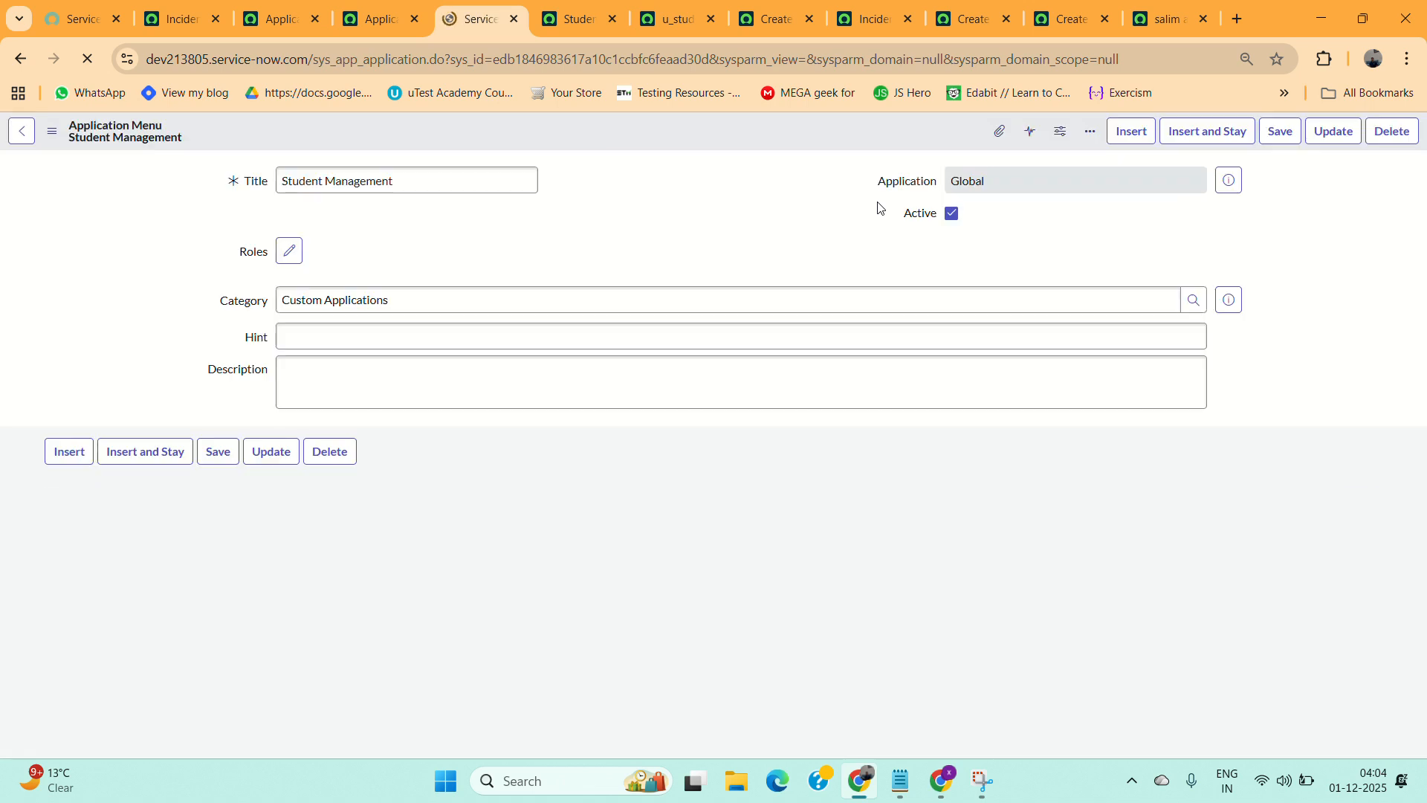
Start a new module under the Student Management menu, copying Students List from the notes as its title.
scroll(614, 394, down, 2)
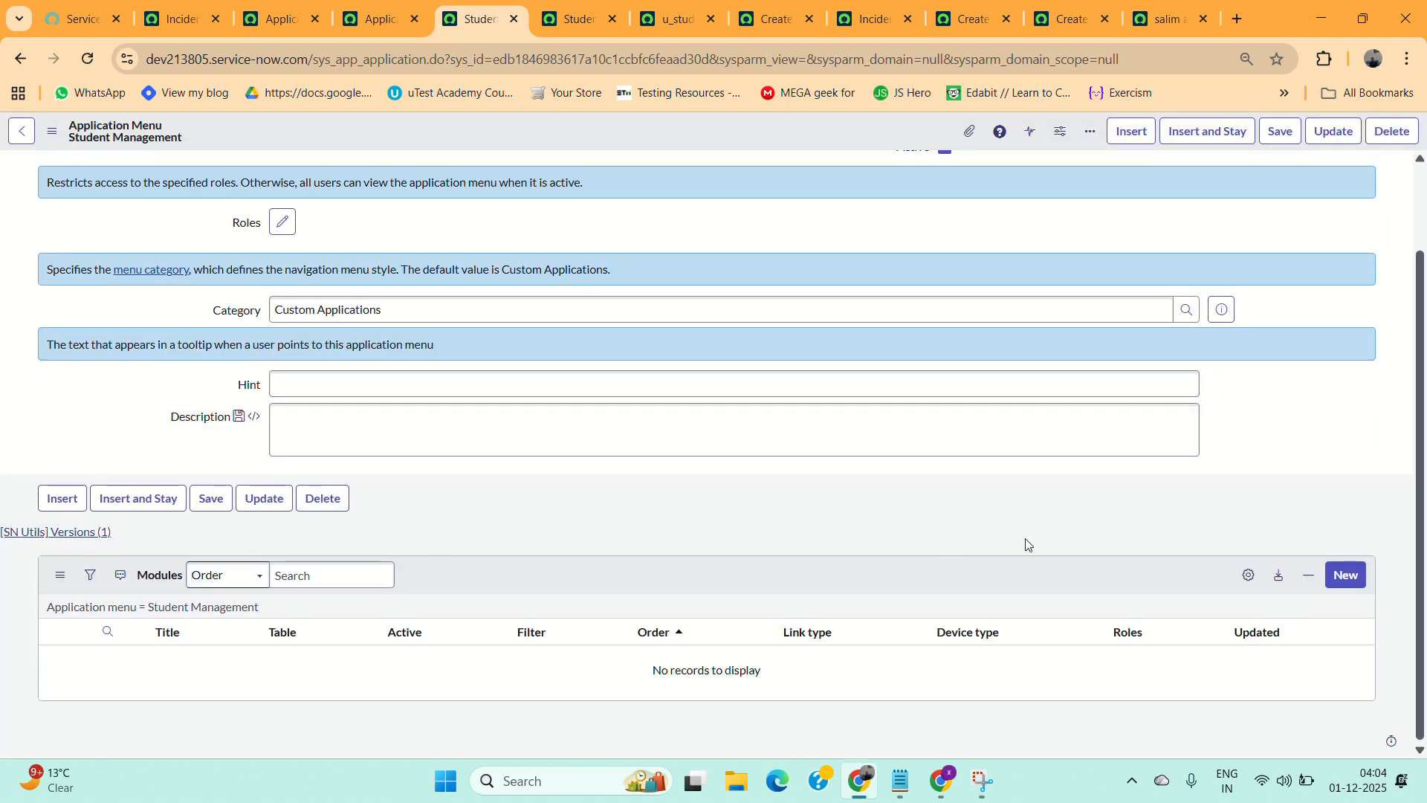
click(1345, 581)
click(902, 781)
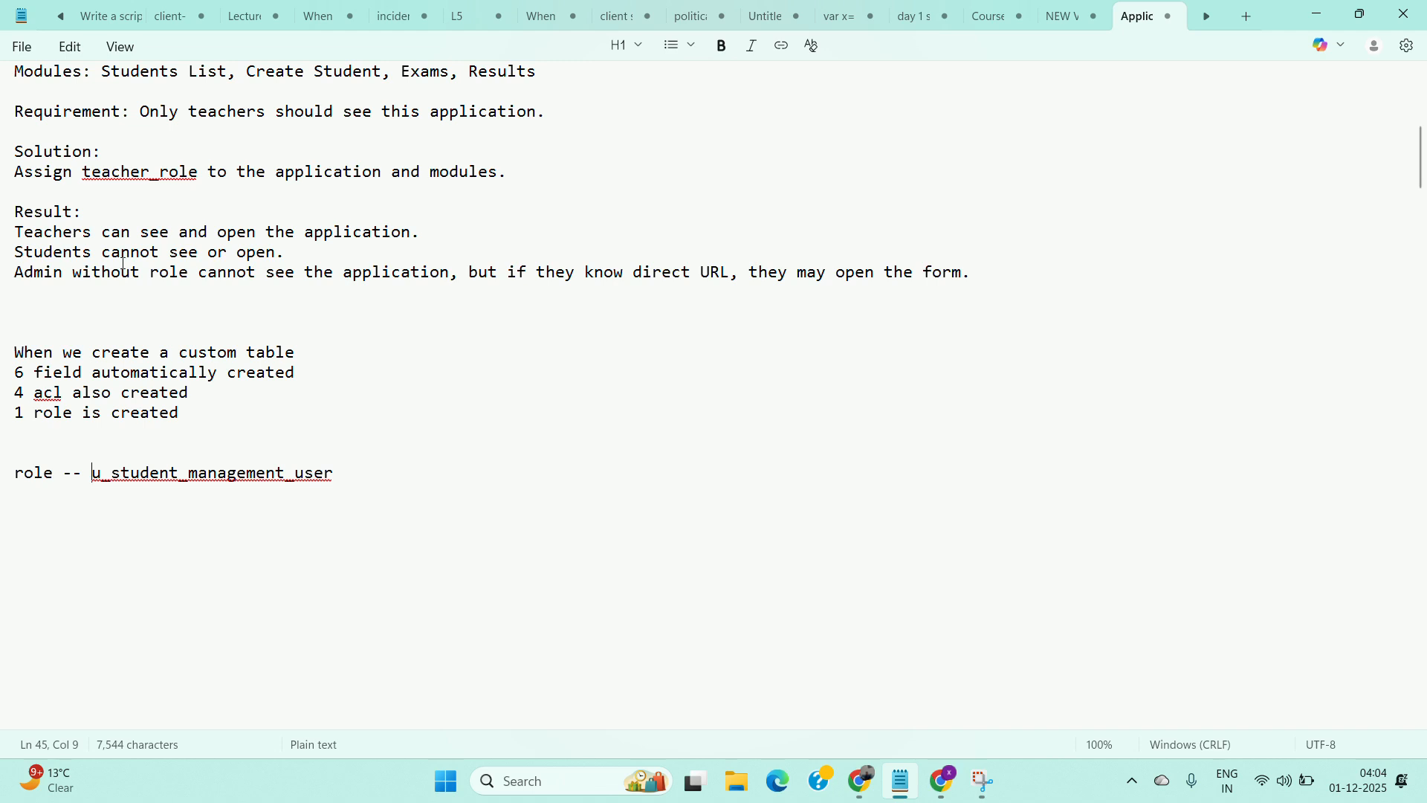
scroll(232, 275, up, 3)
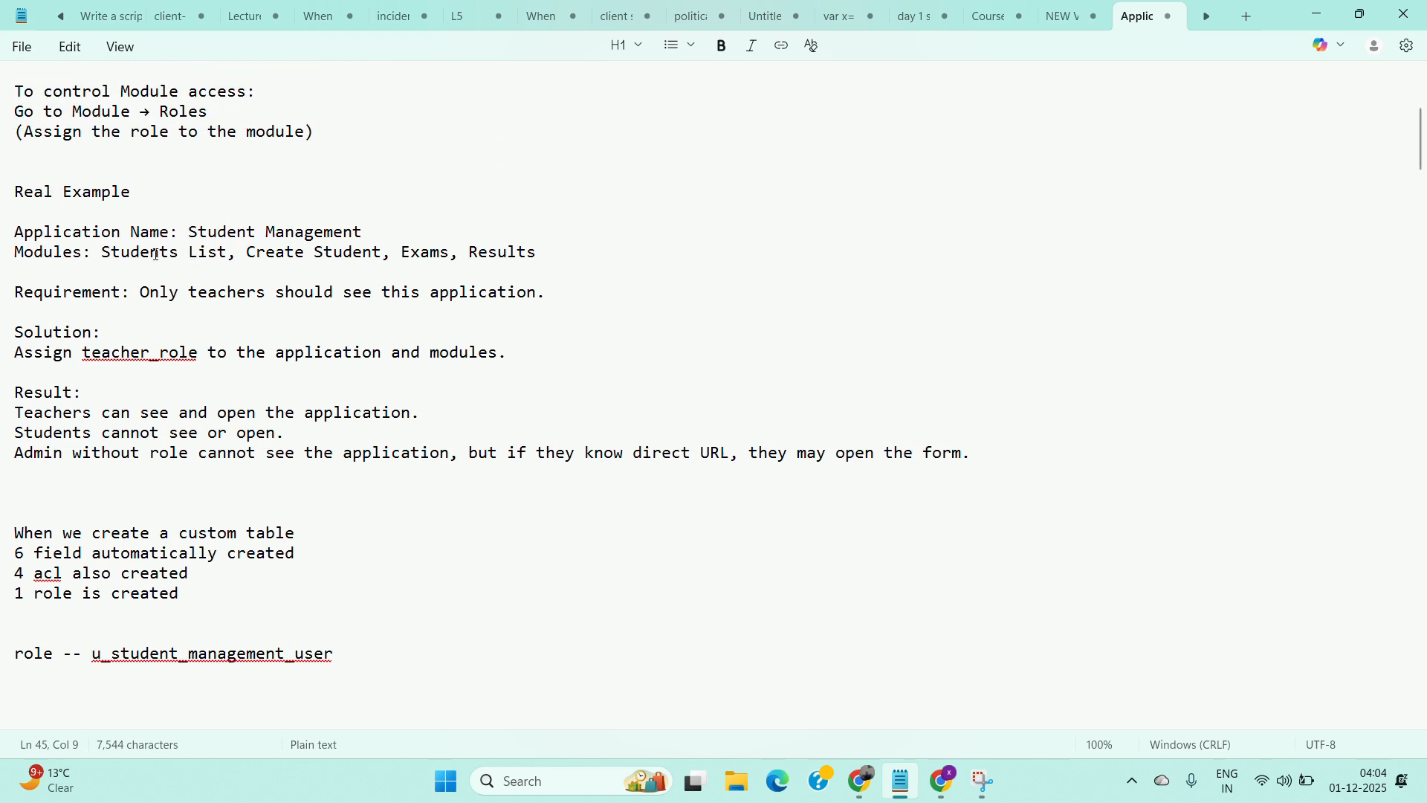
drag(231, 252, 105, 254)
key(ctrl+c)
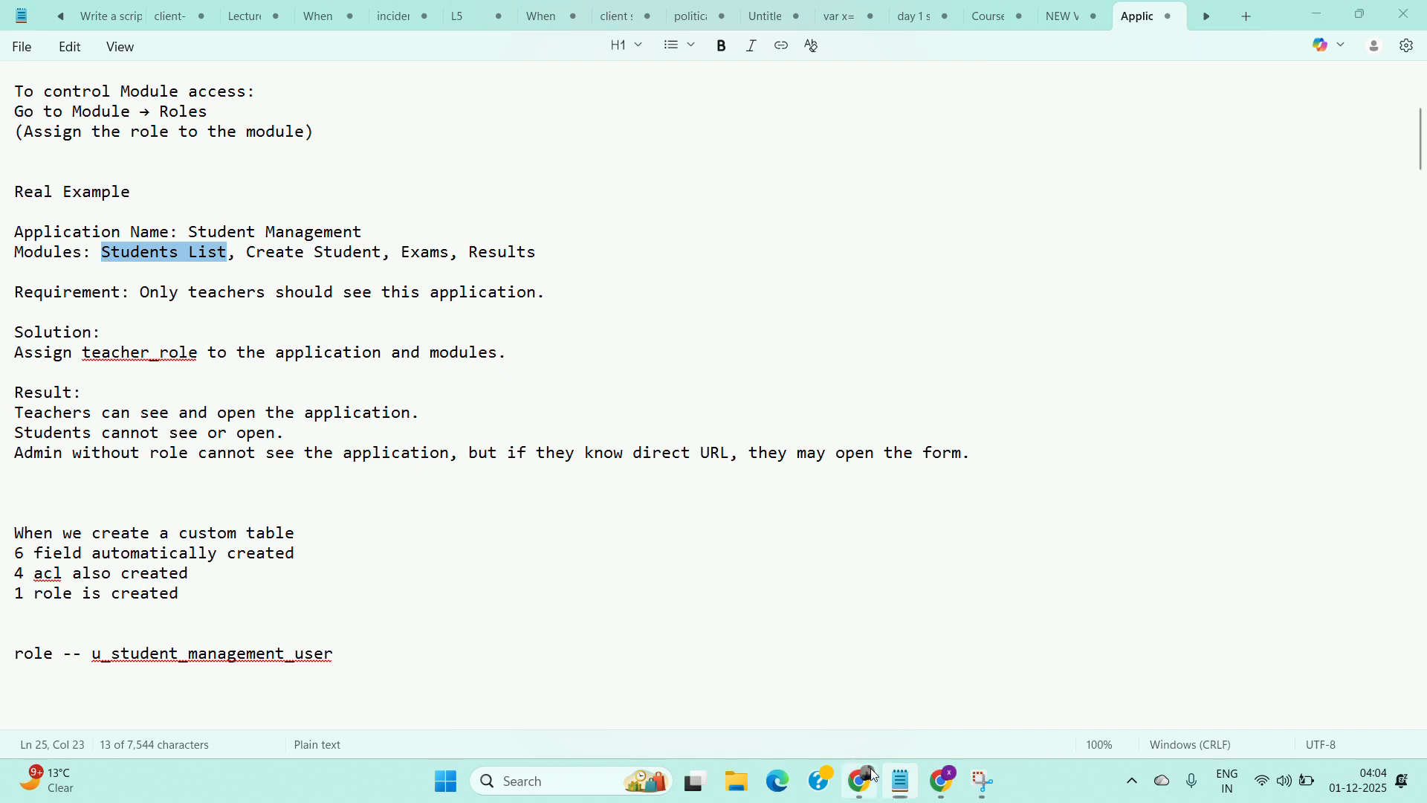
click(862, 781)
click(347, 174)
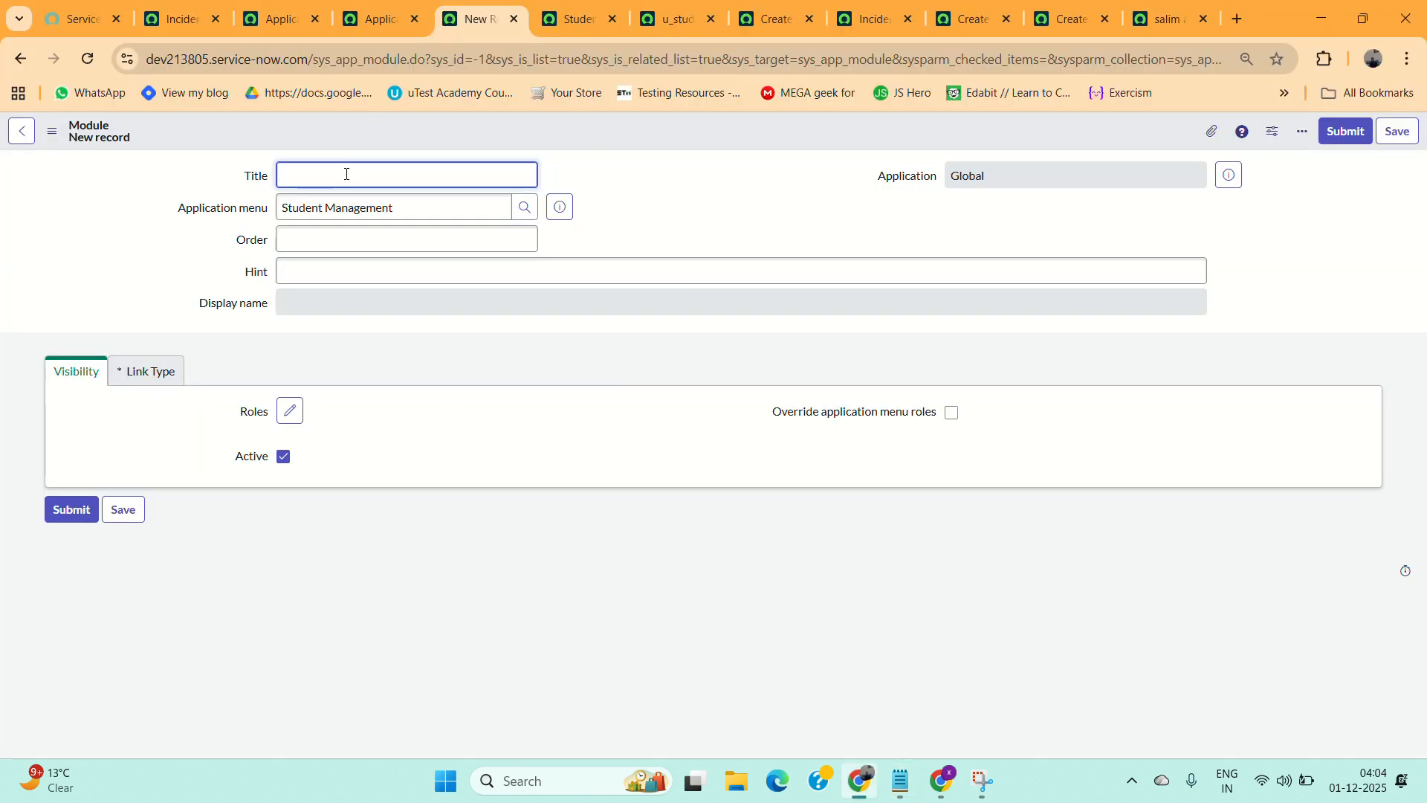
key(ctrl+v)
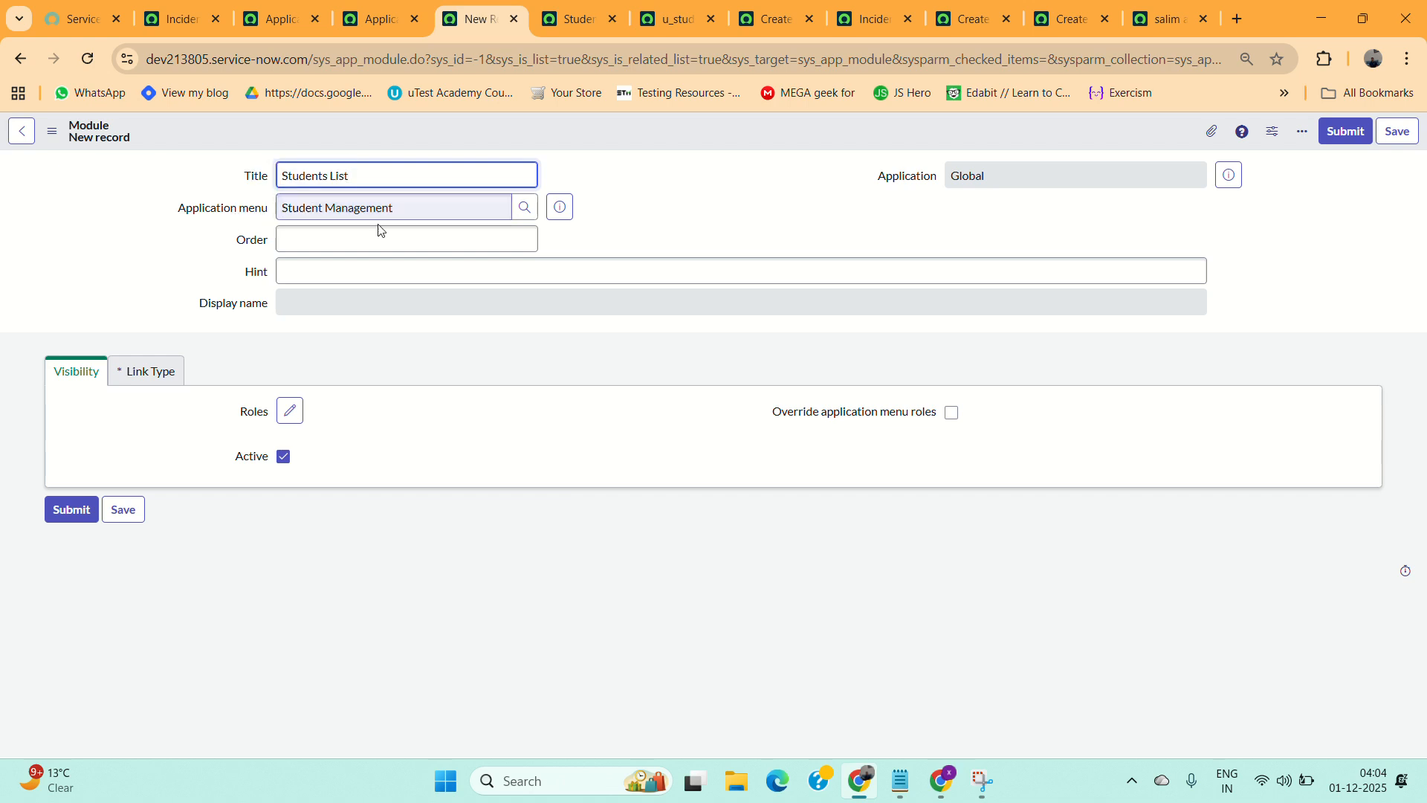
Set the module's order to 100 and submit it.
click(394, 232)
text(100)
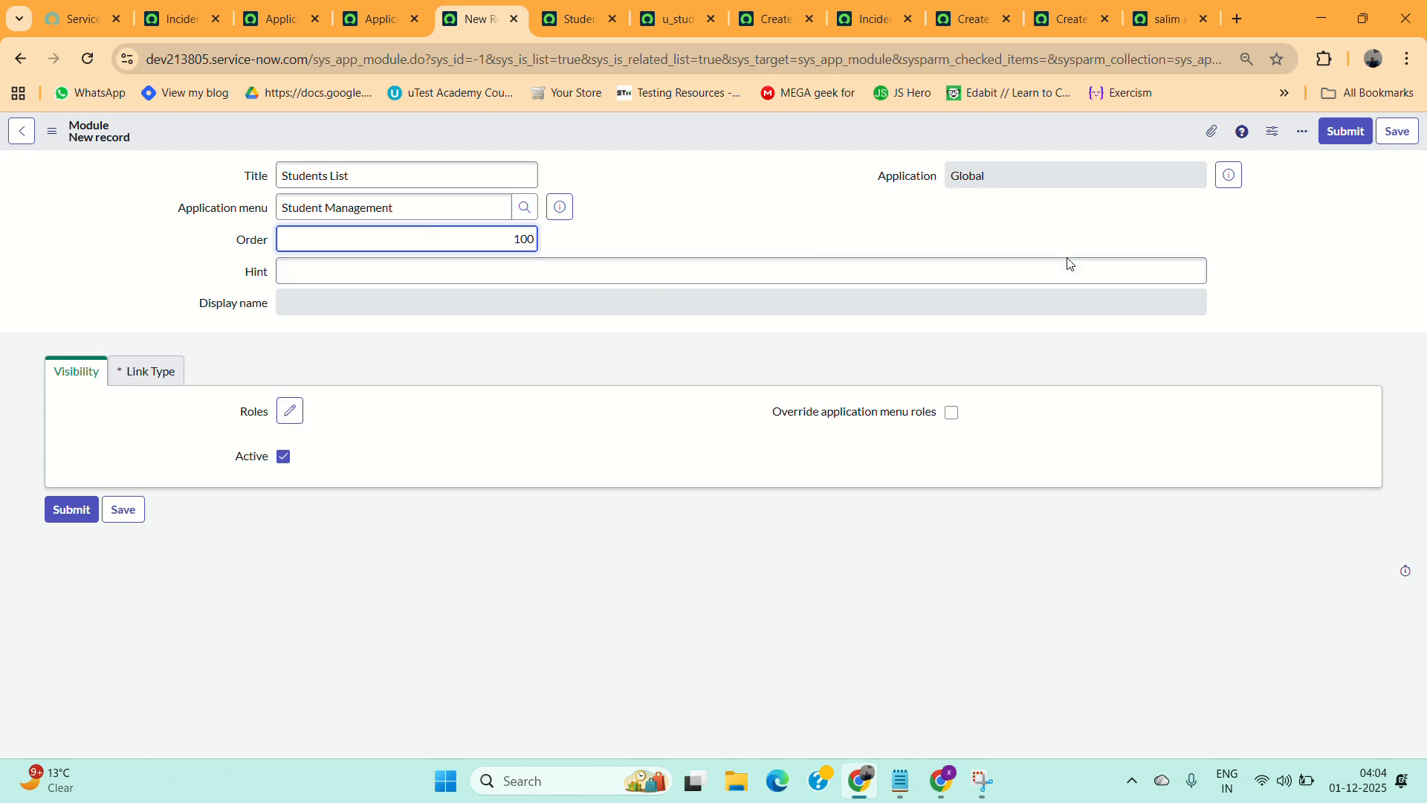
click(1405, 128)
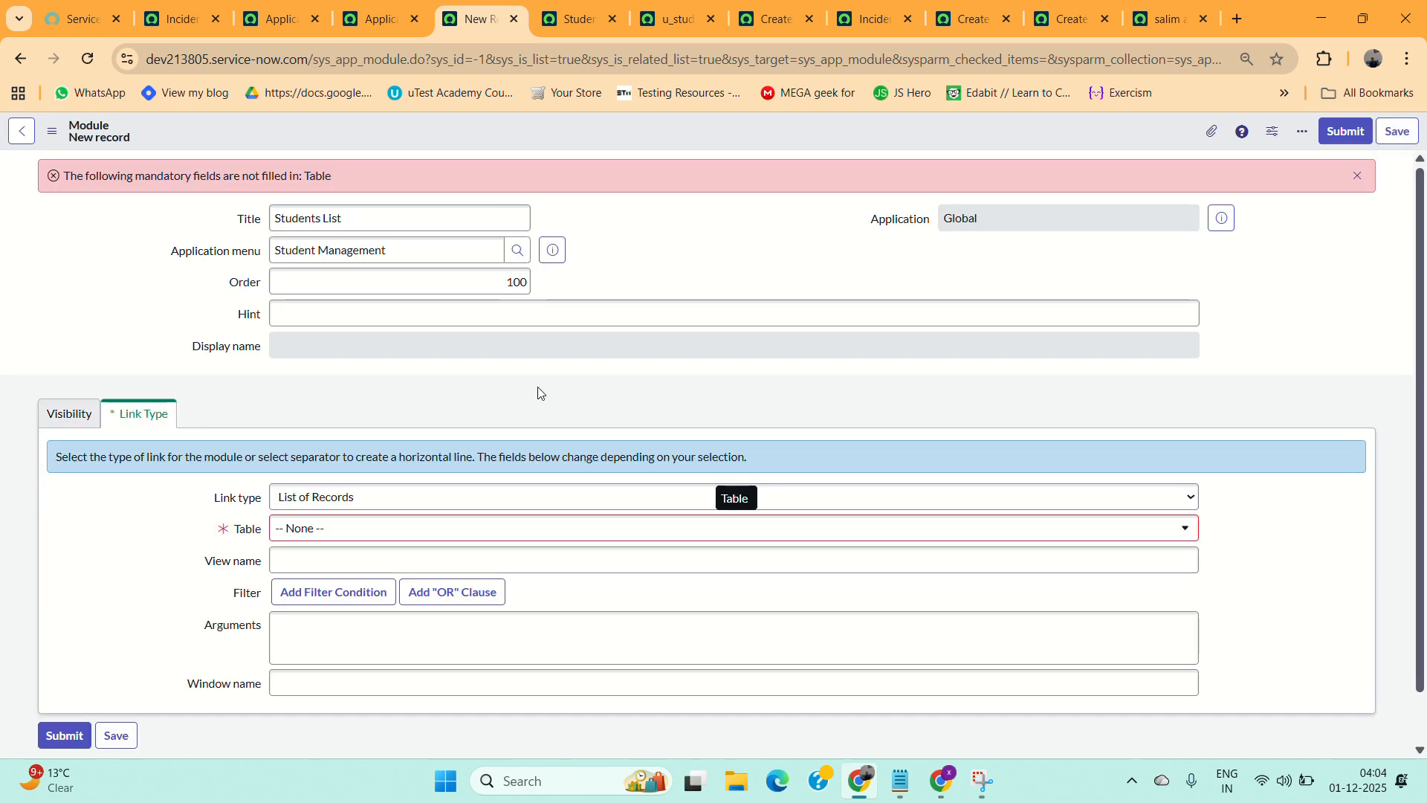
Set the module's link type to List of Records and its table to Student Management [u_student_management].
scroll(540, 394, down, 1)
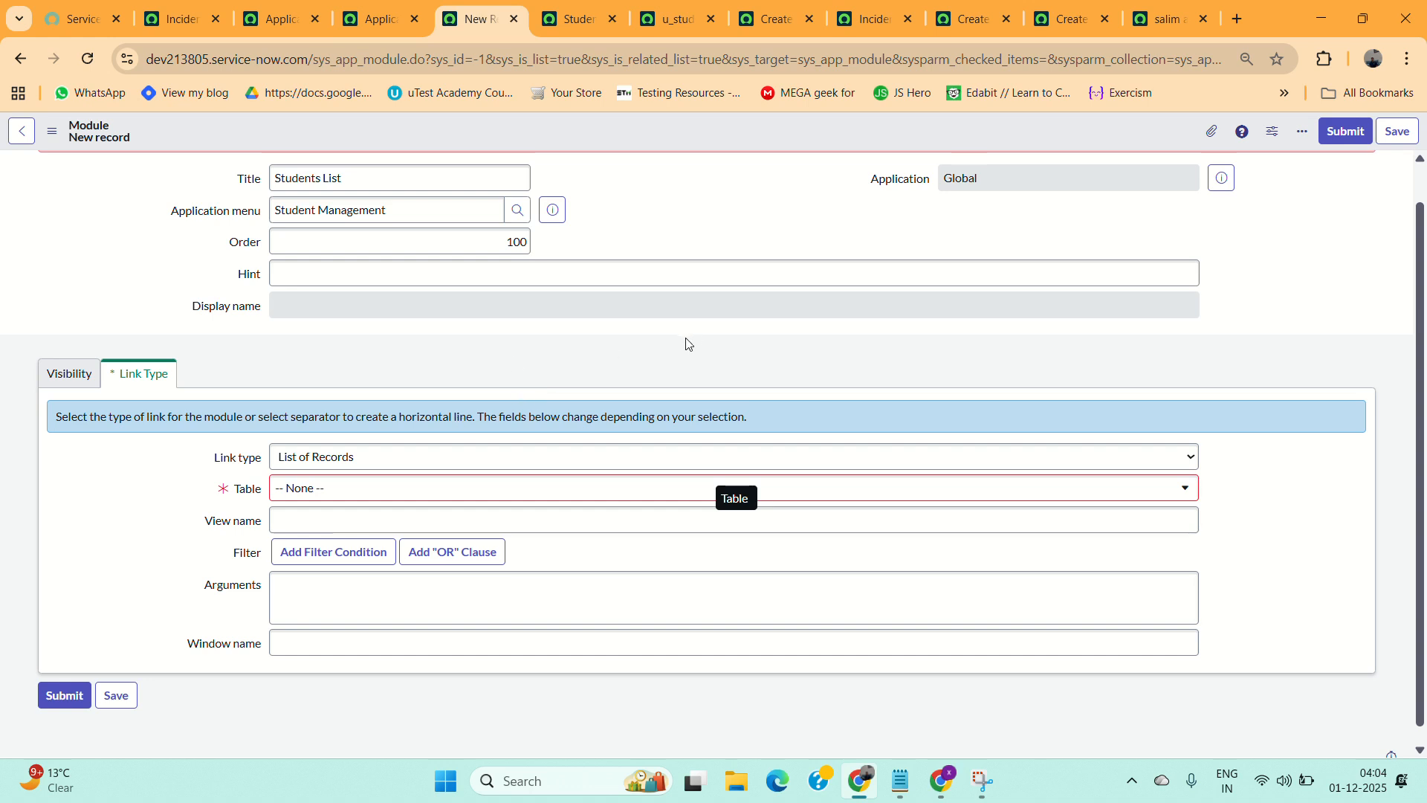
click(329, 466)
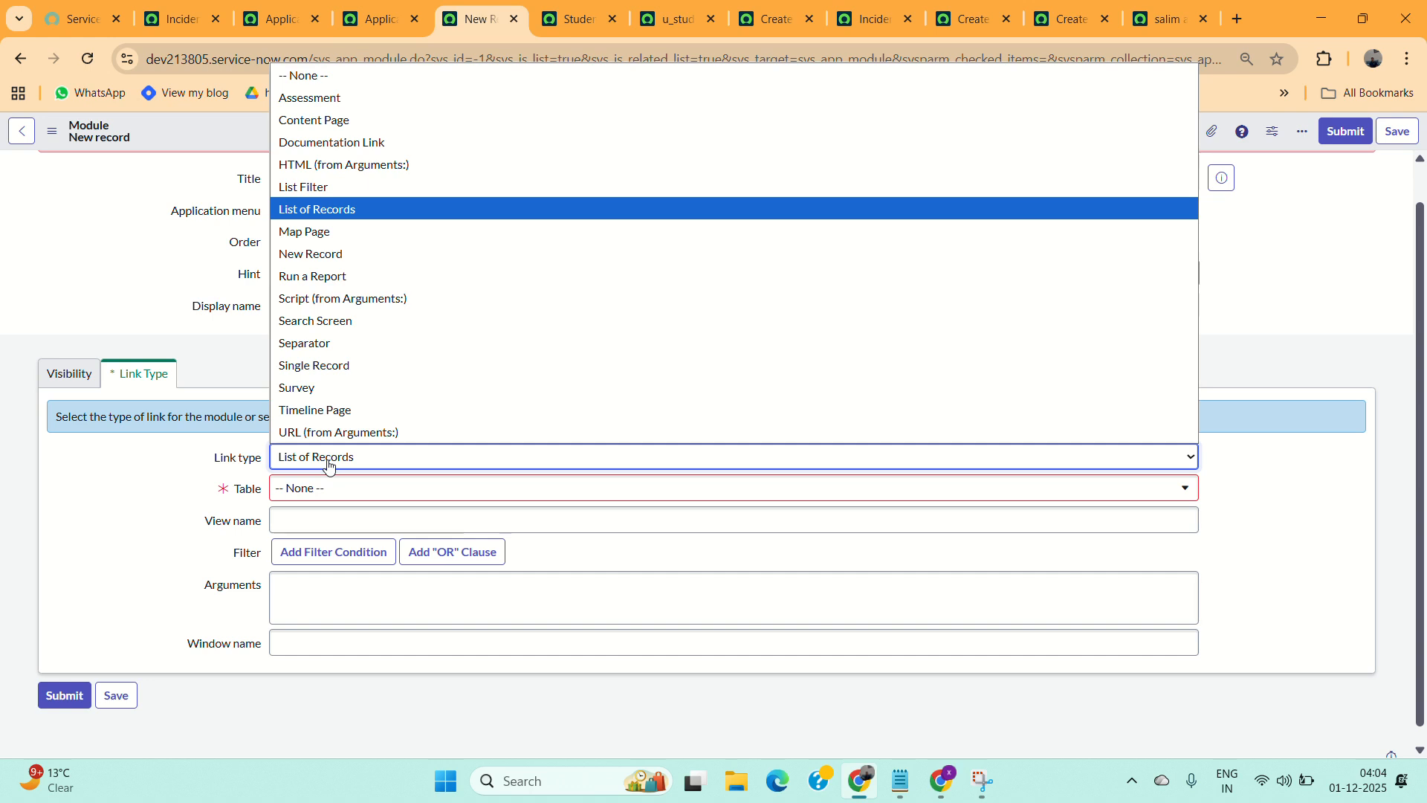
click(334, 216)
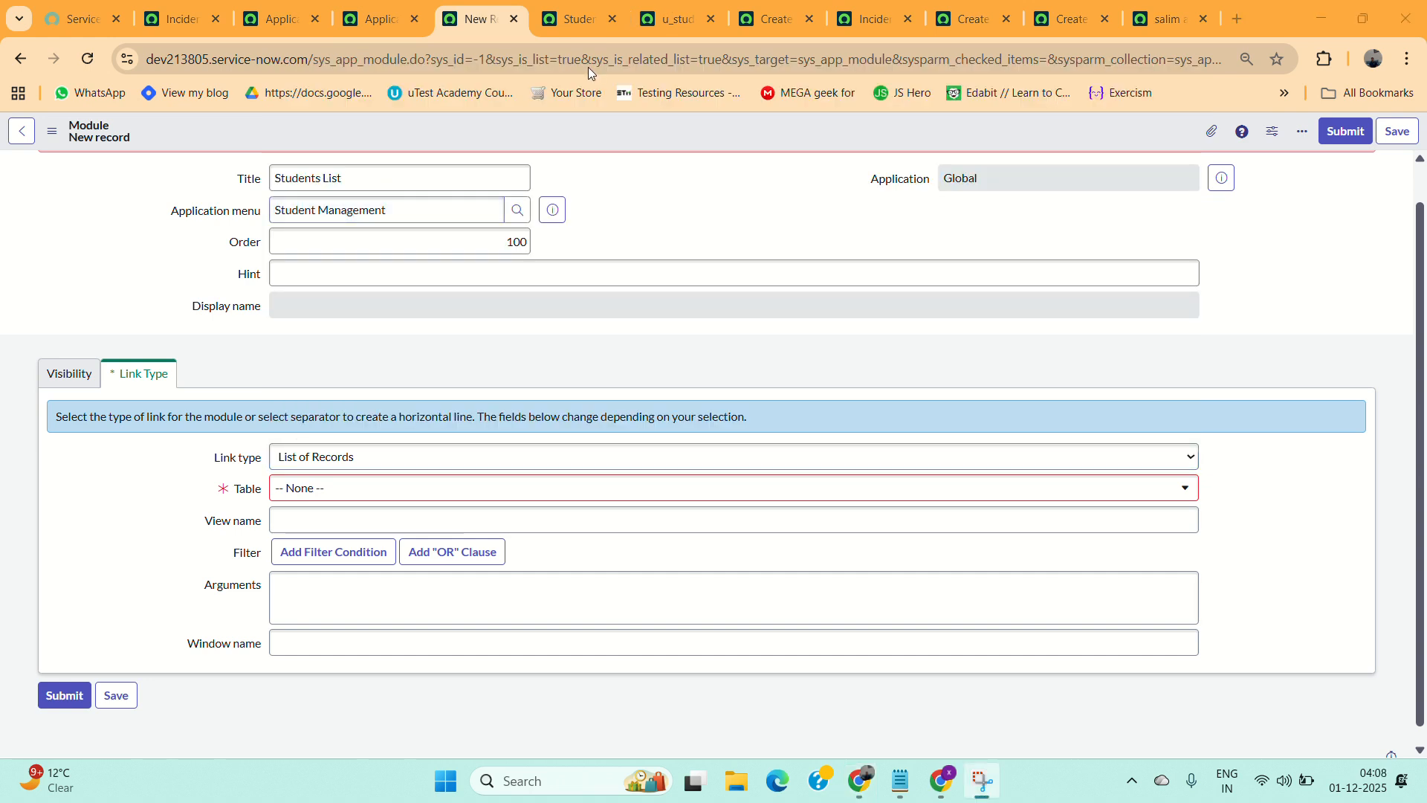
click(322, 494)
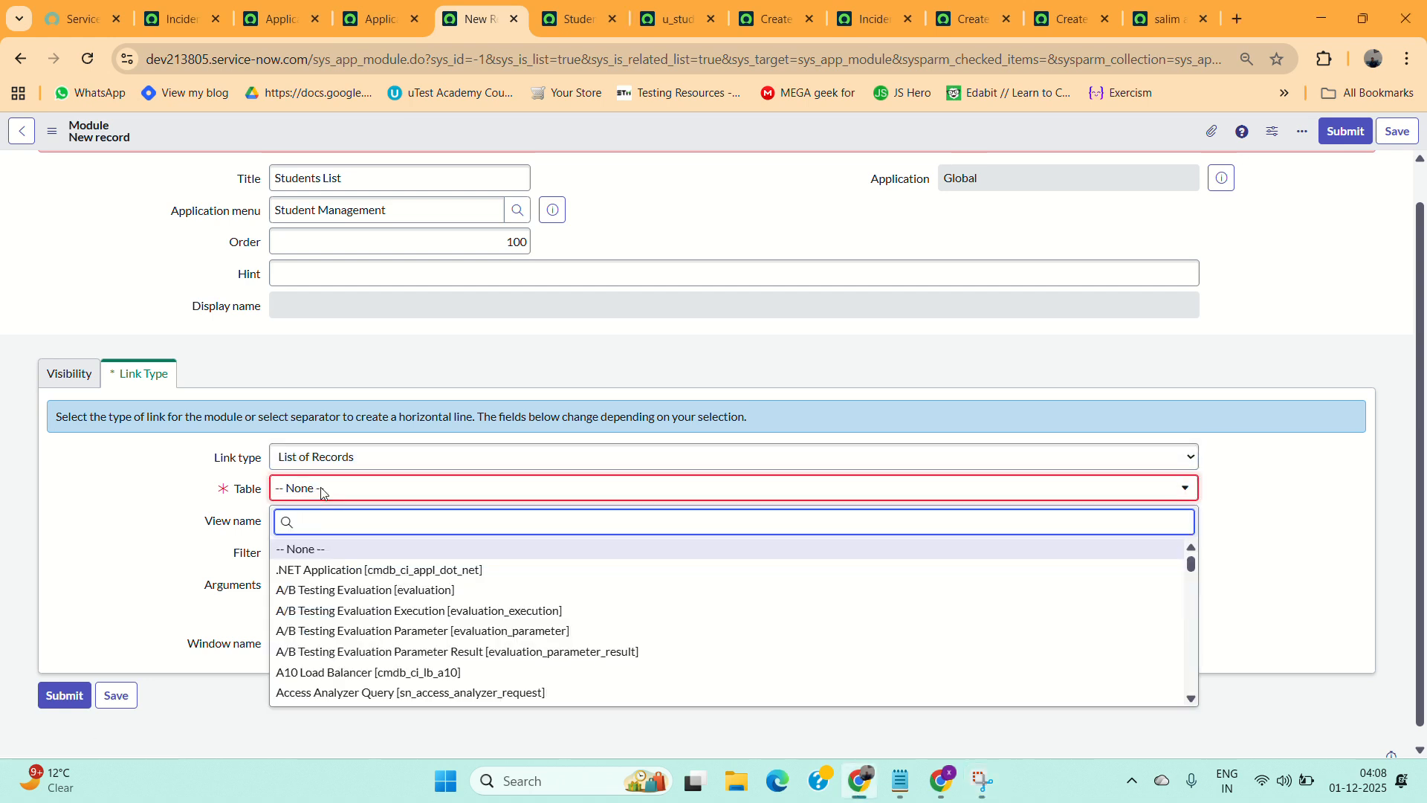
key(ctrl+v)
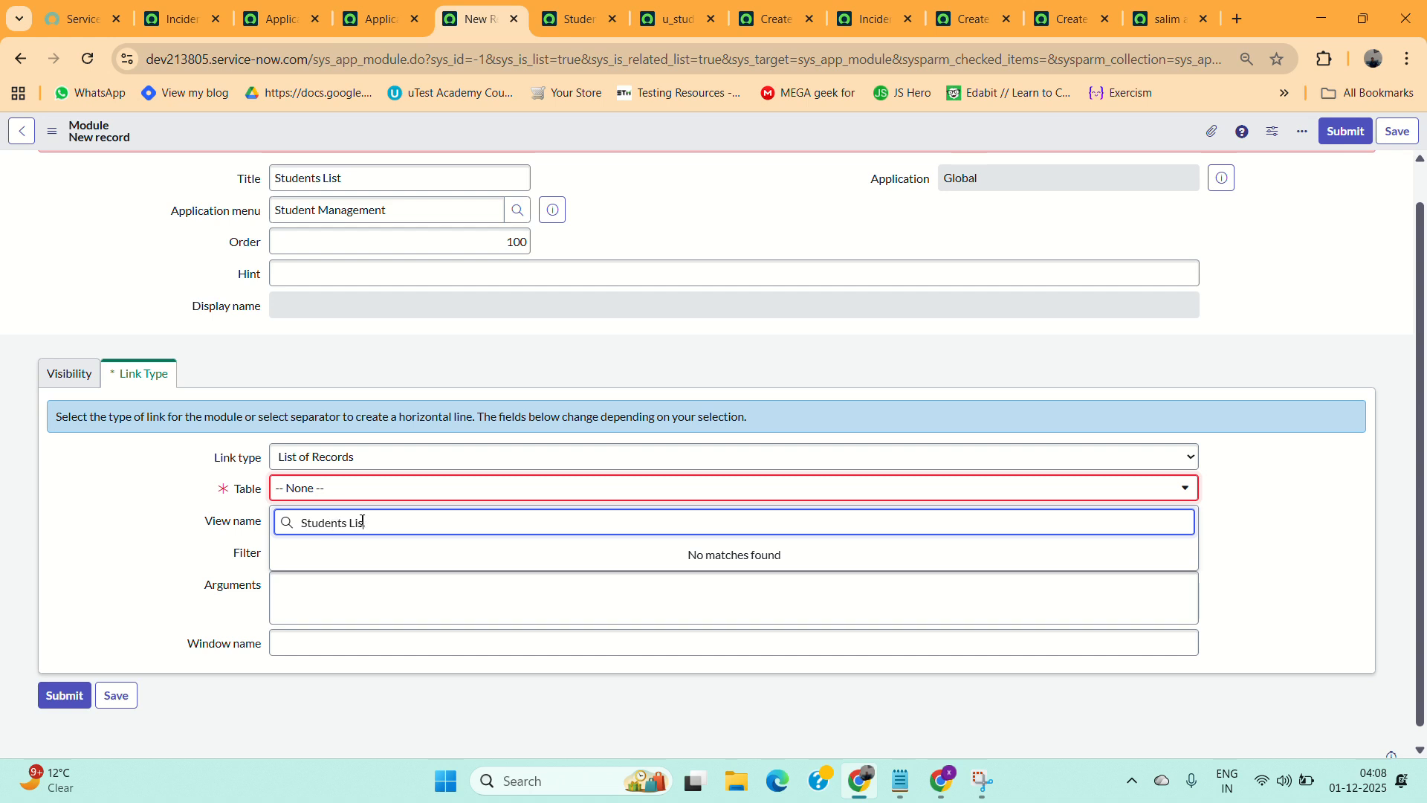
key(BackSpace)
key(BackSpace)
key(BackSpace)
key(BackSpace)
key(BackSpace)
key(BackSpace)
key(BackSpace)
key(BackSpace)
key(BackSpace)
key(BackSpace)
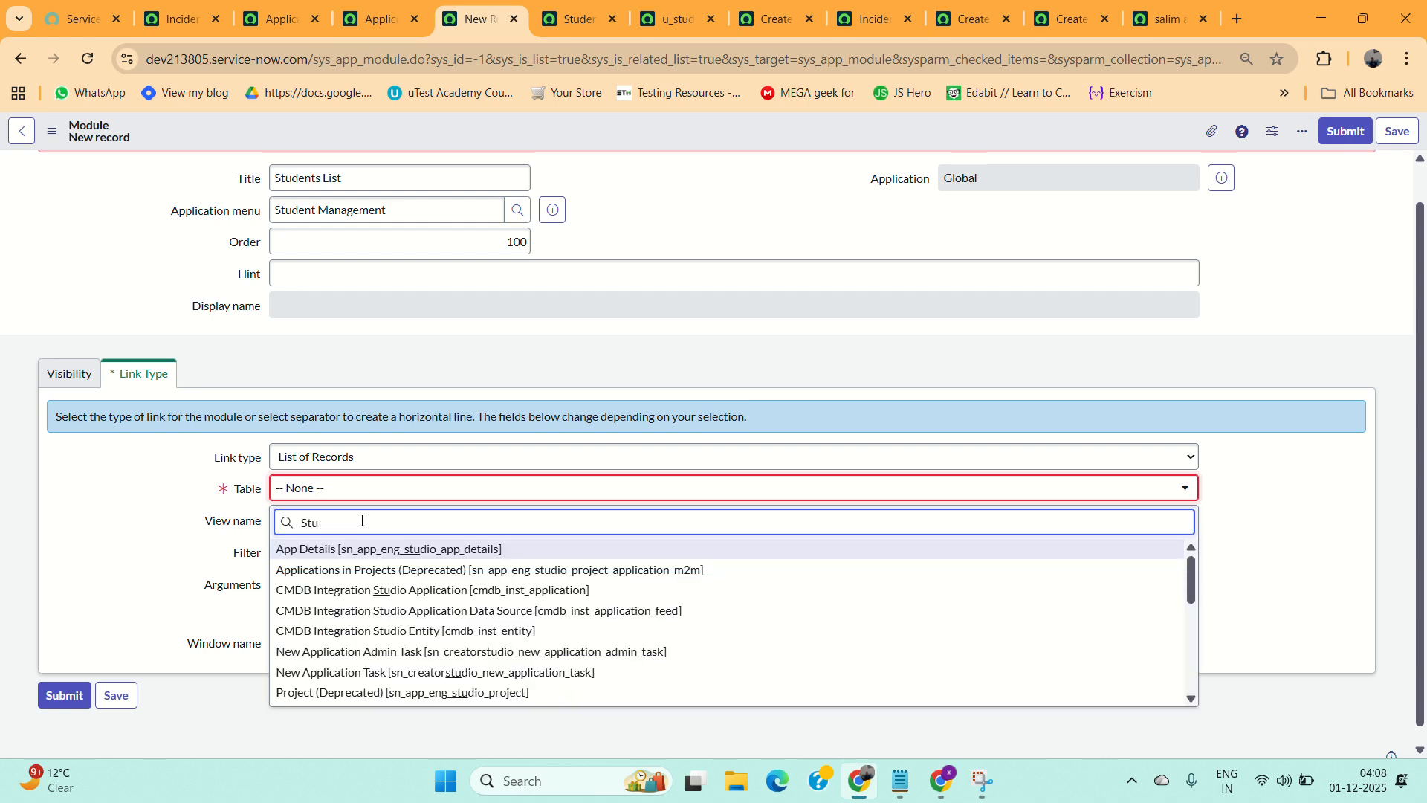
key(BackSpace)
key(BackSpace)
key(BackSpace)
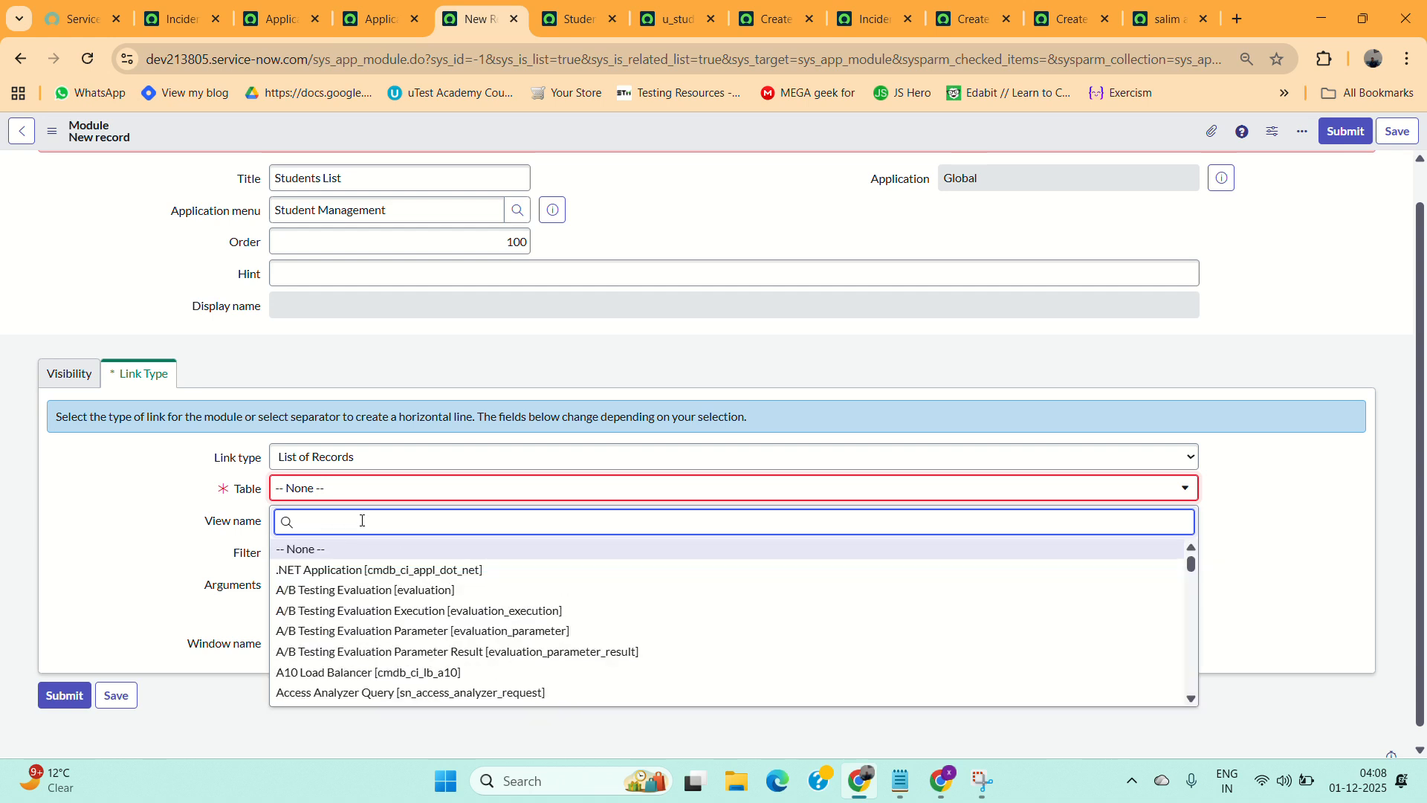
text(u_stude)
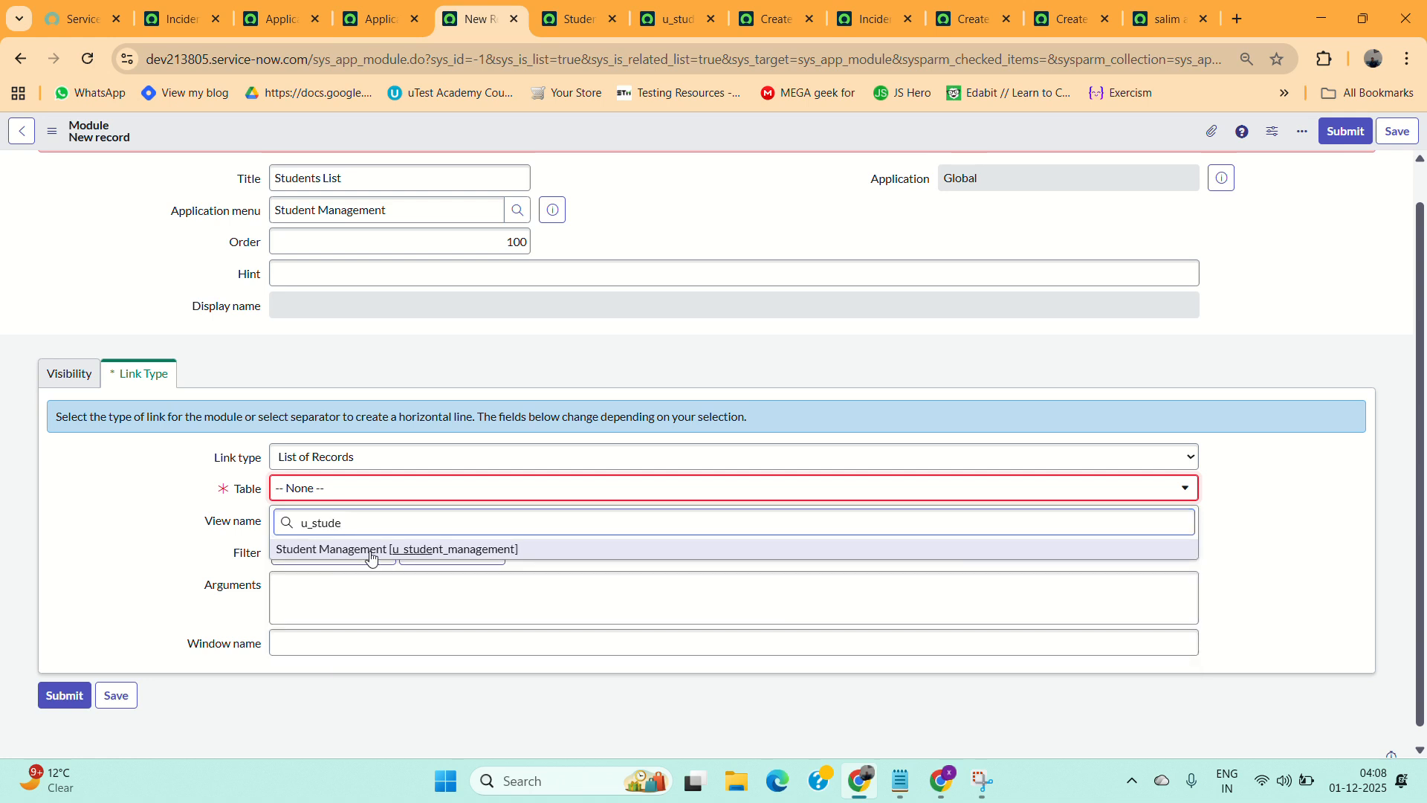
click(373, 550)
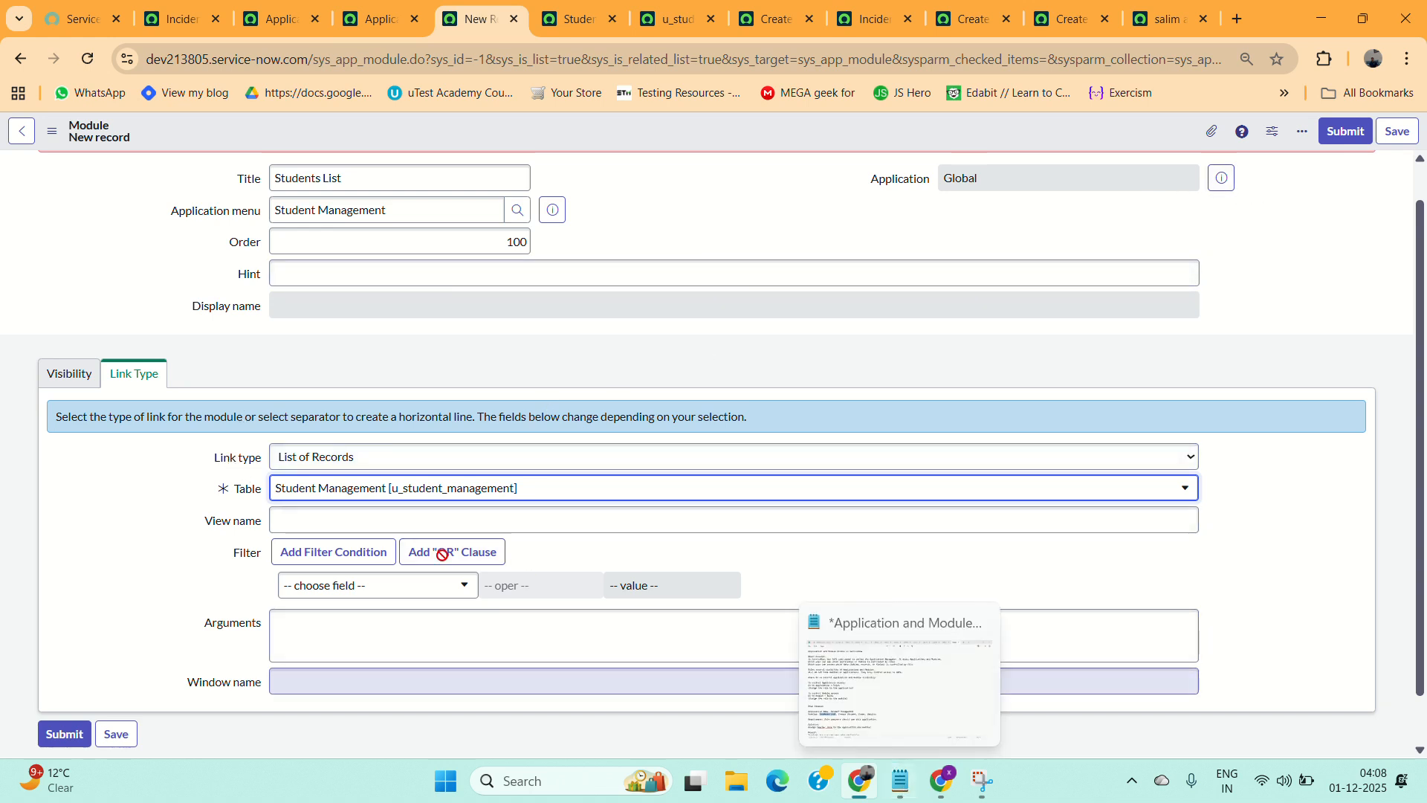
Switch to the notes file, move to its end, and begin a line "to create module we can go to system defintion>application".
click(901, 781)
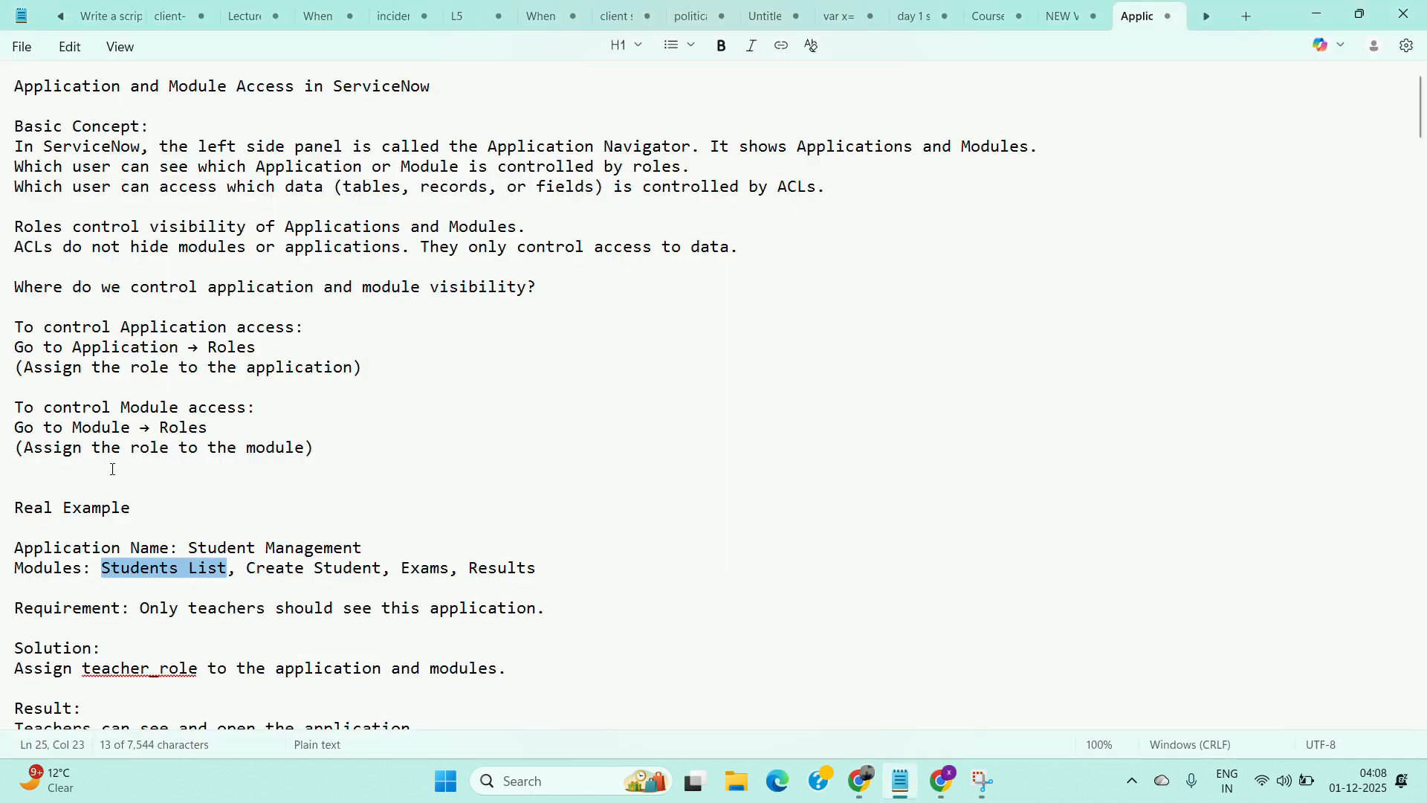
scroll(145, 504, down, 5)
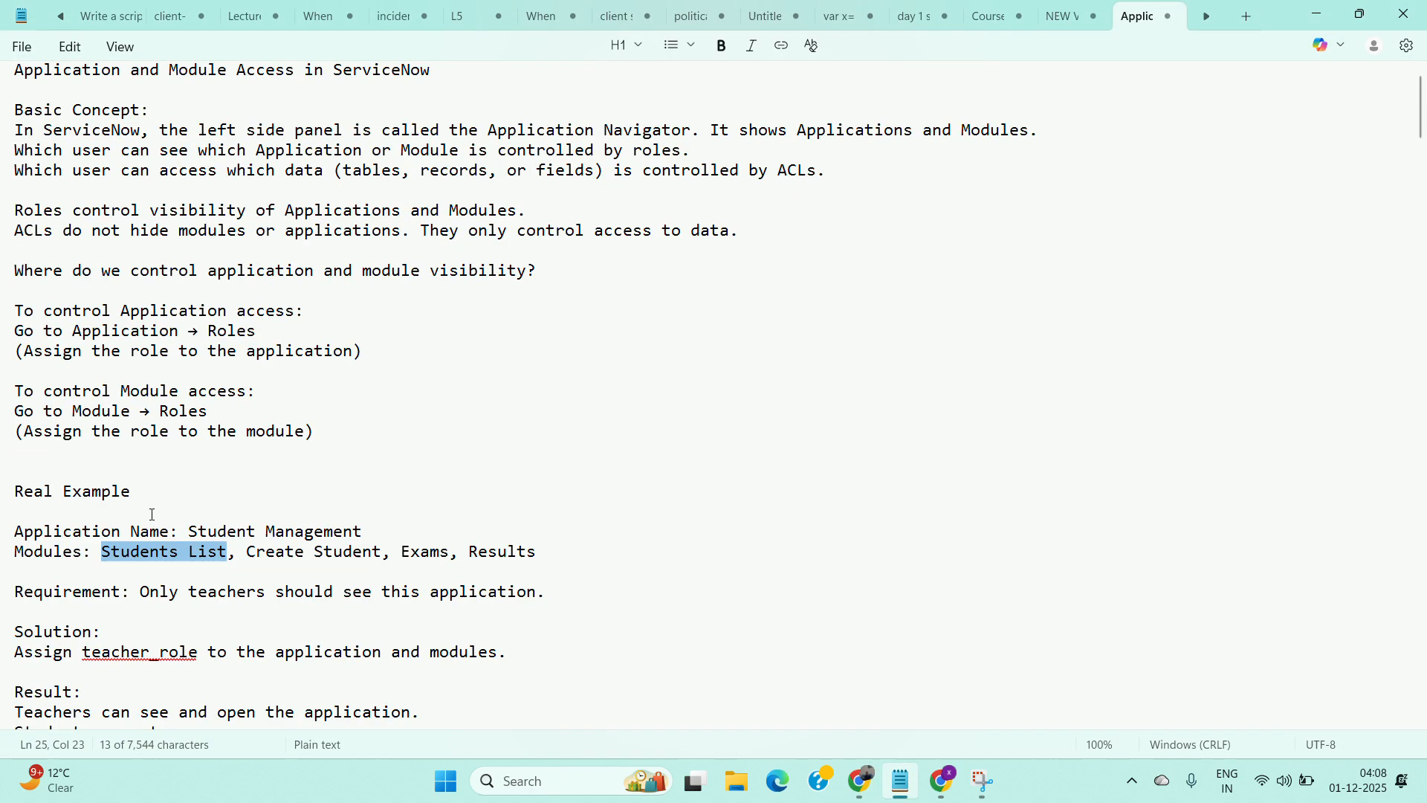
scroll(105, 509, down, 4)
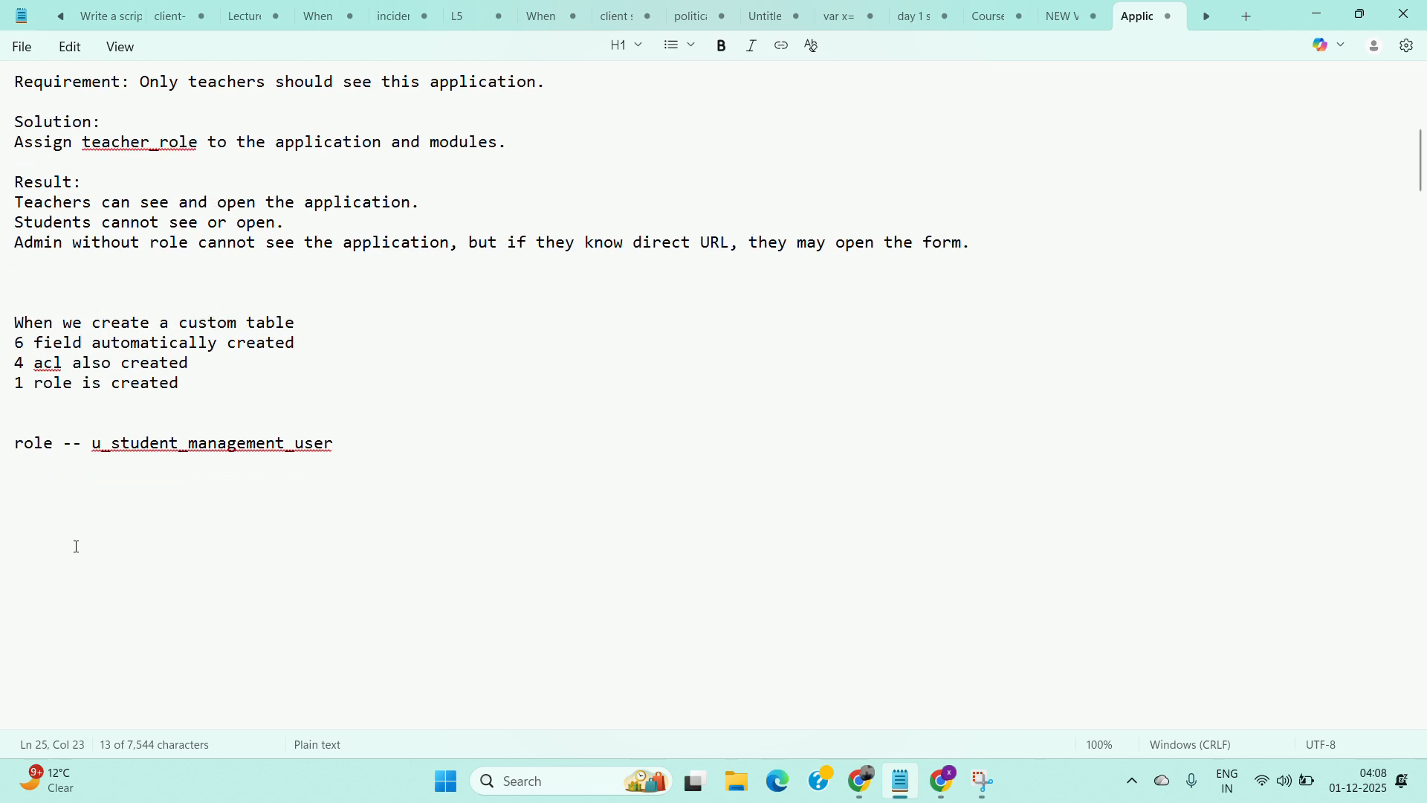
click(43, 521)
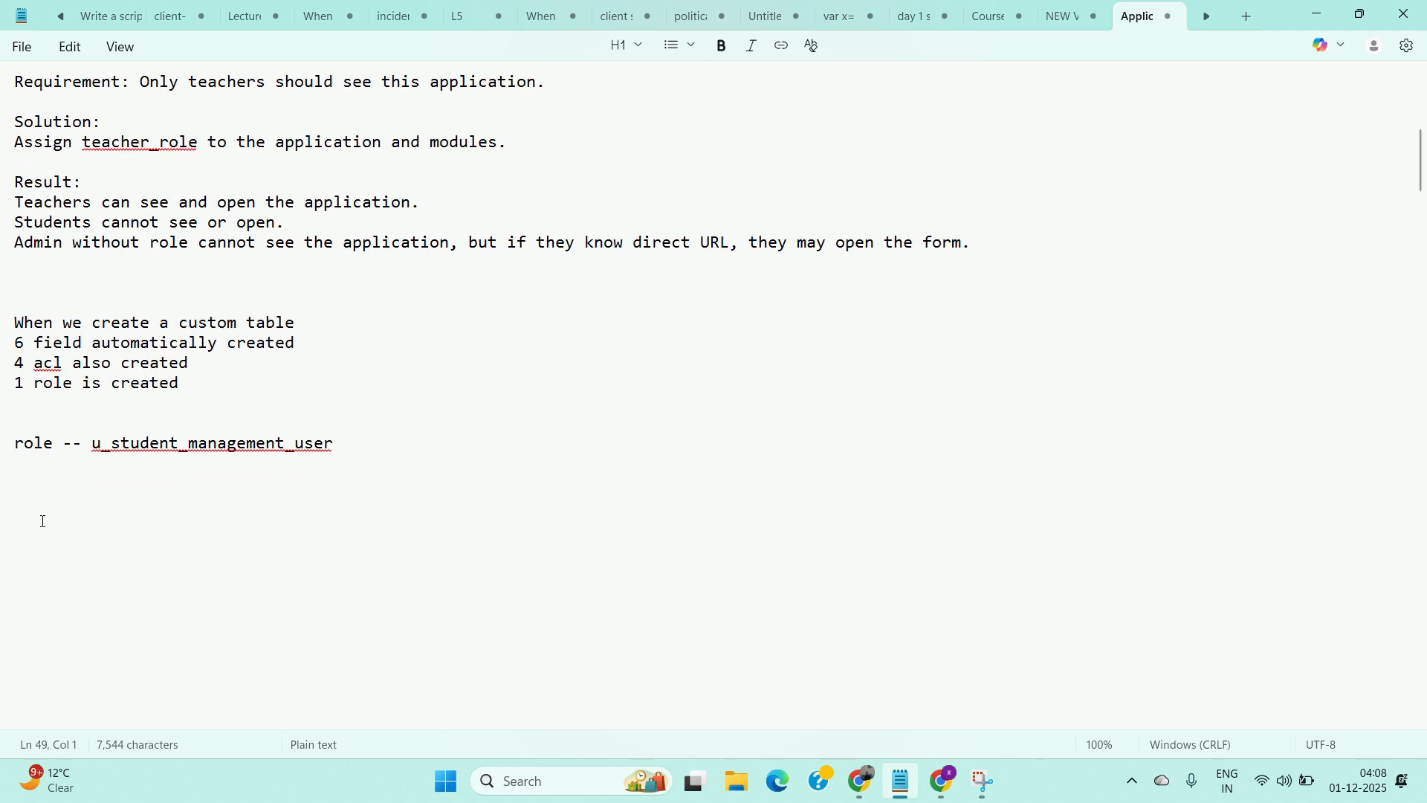
text(li)
key(BackSpace)
key(BackSpace)
key(BackSpace)
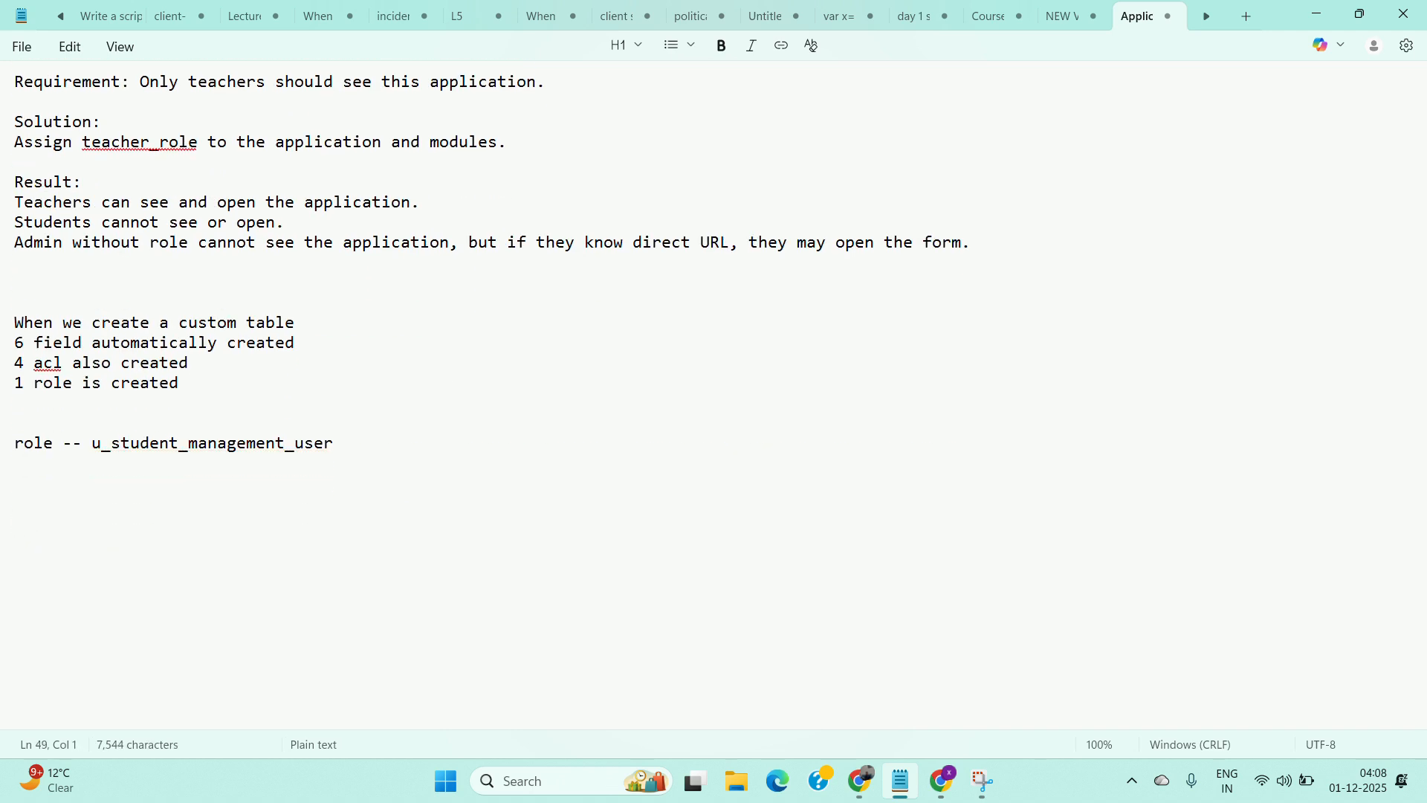
text(w)
key(BackSpace)
key(BackSpace)
key(Return)
text(t)
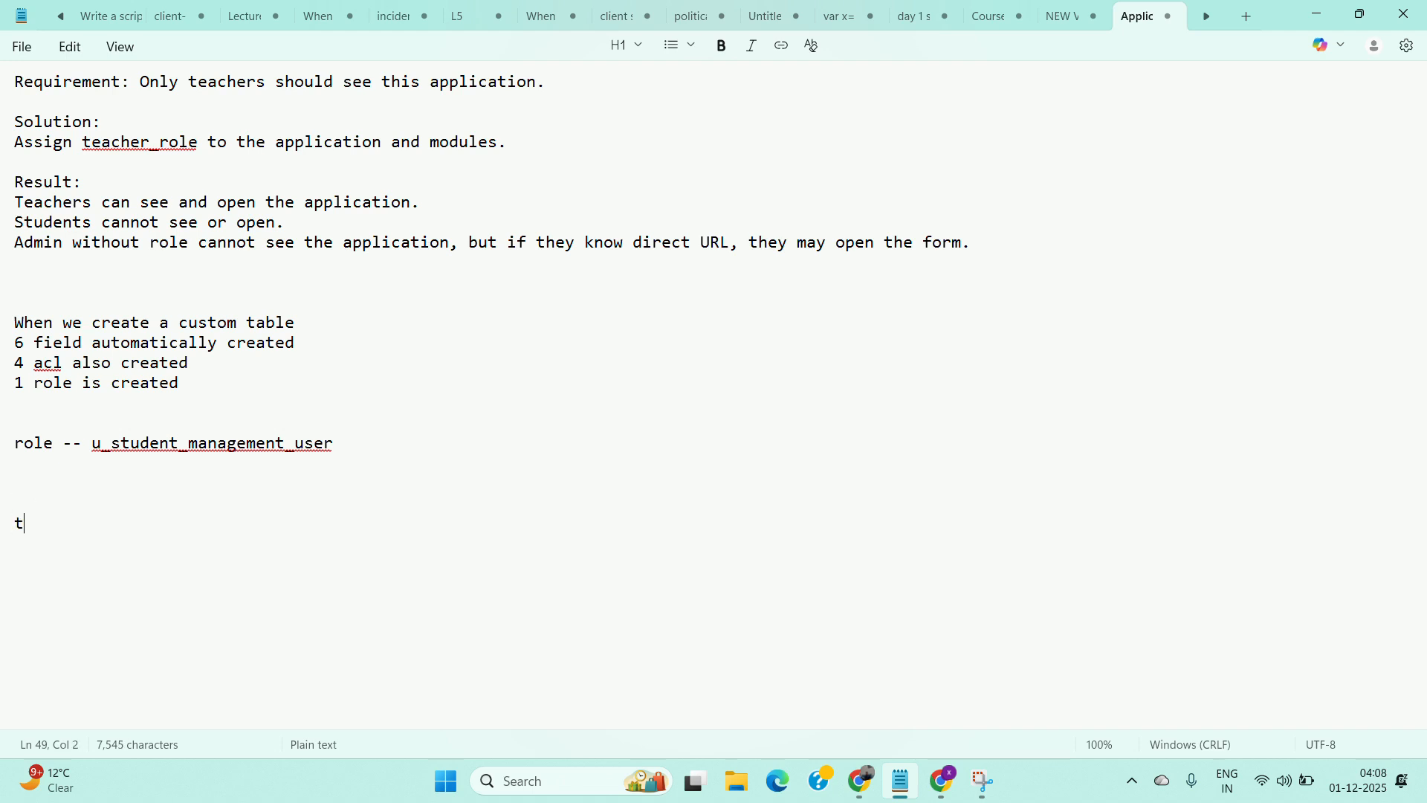
text(o create m)
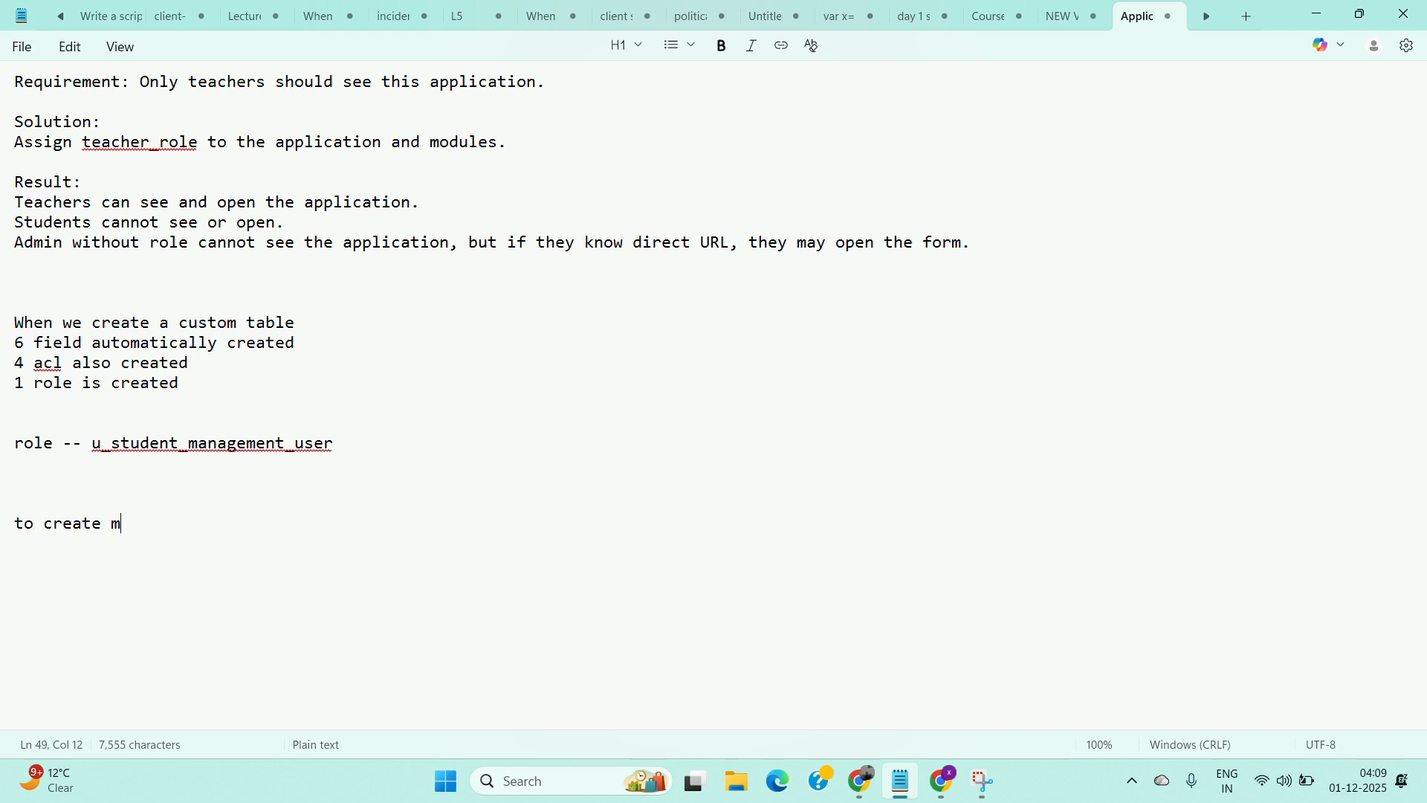
text(odule we can g)
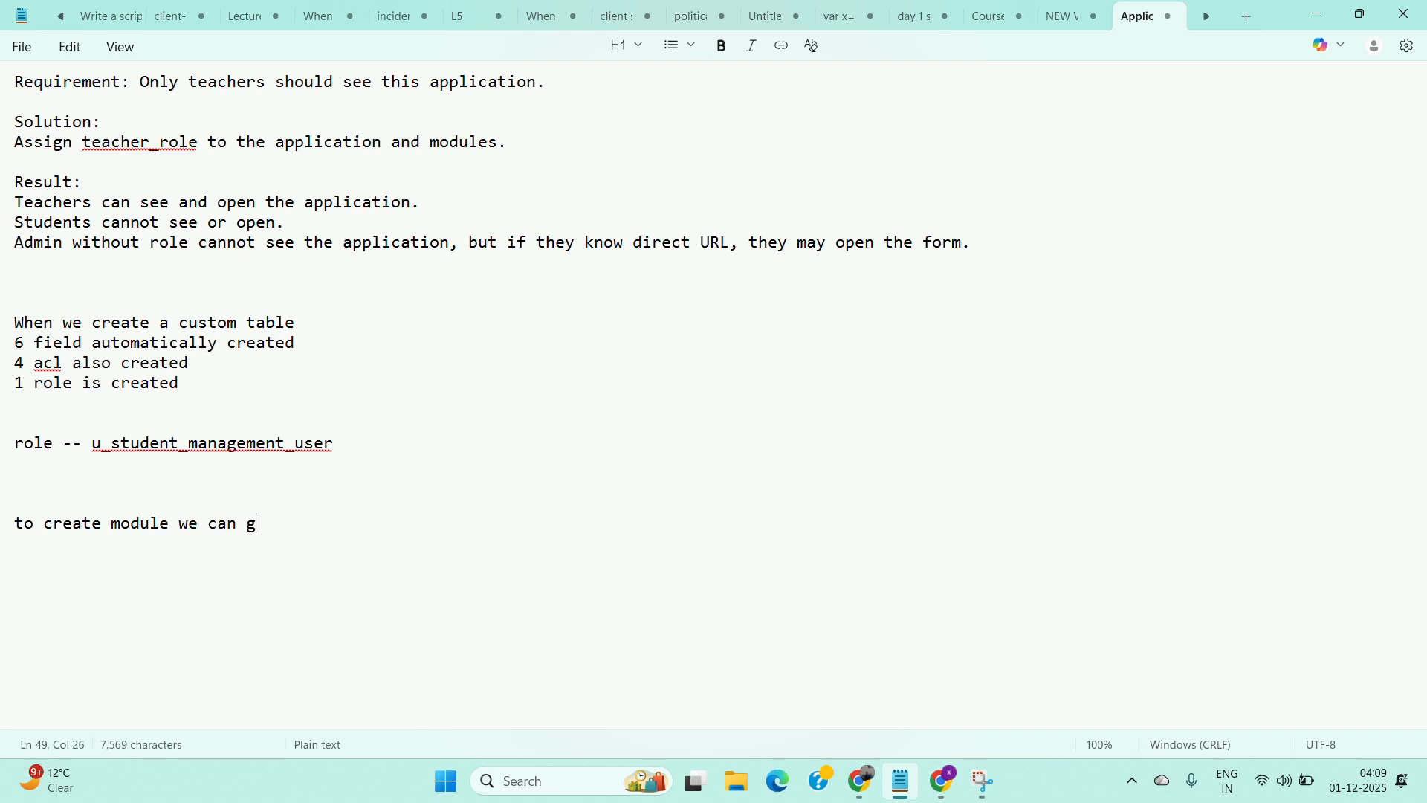
text(o to )
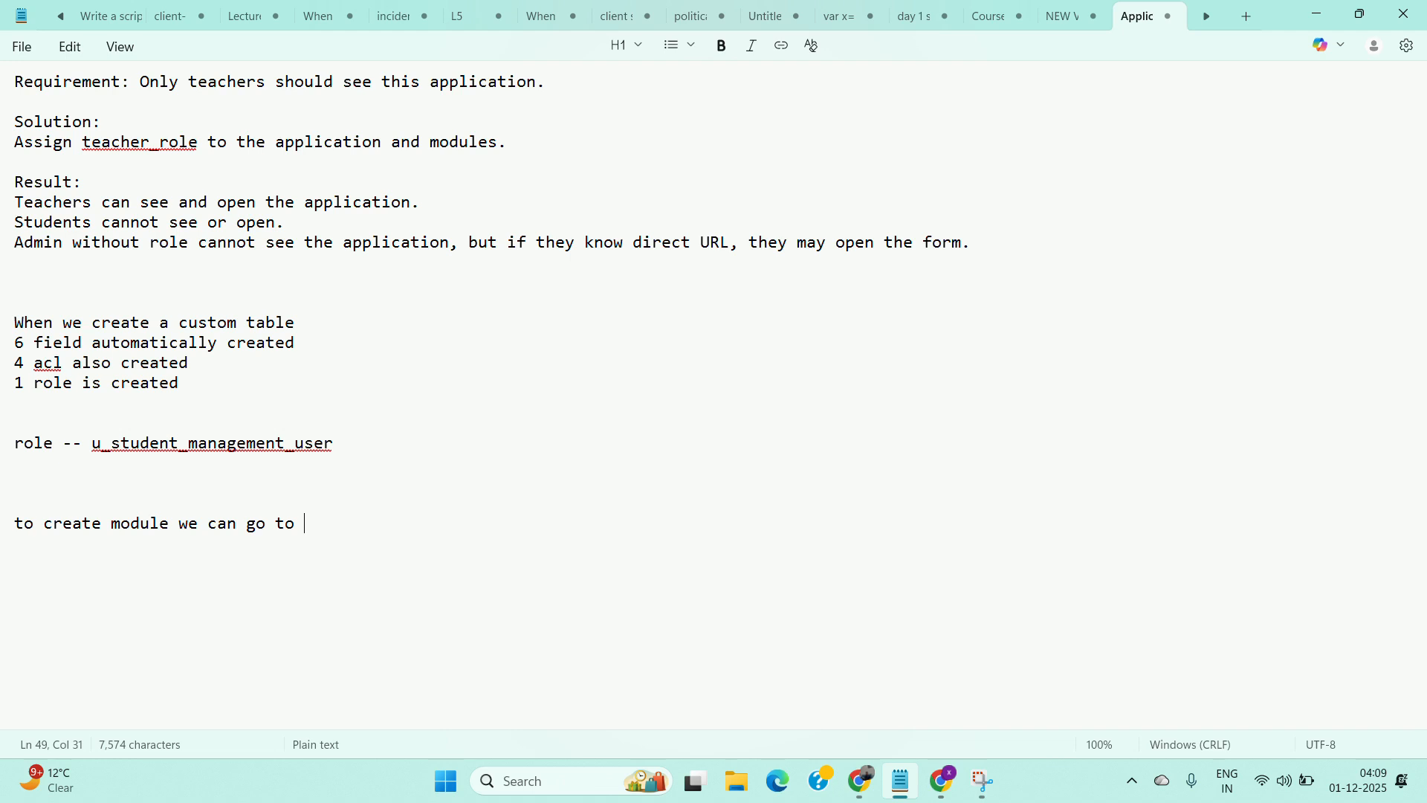
text(system defintion)
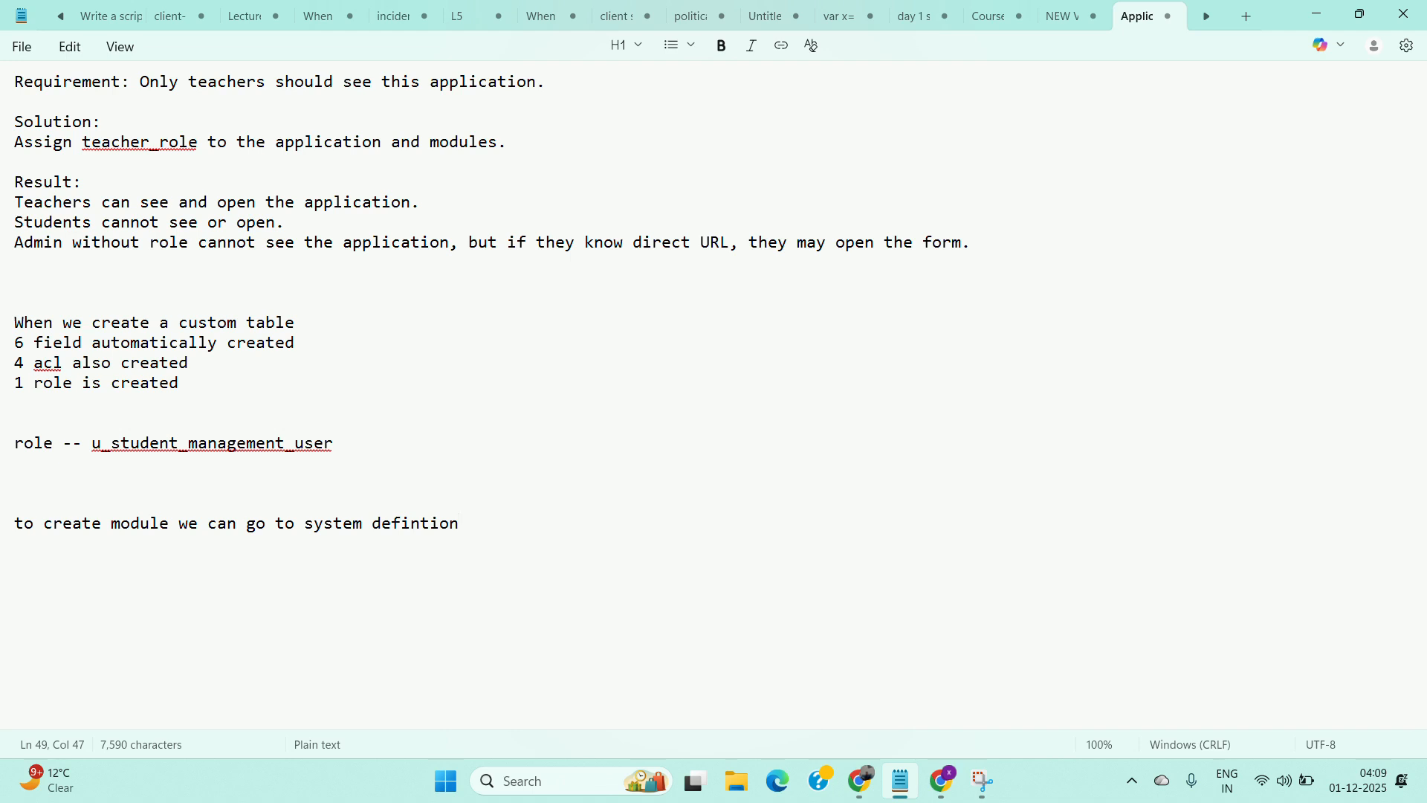
text(>app)
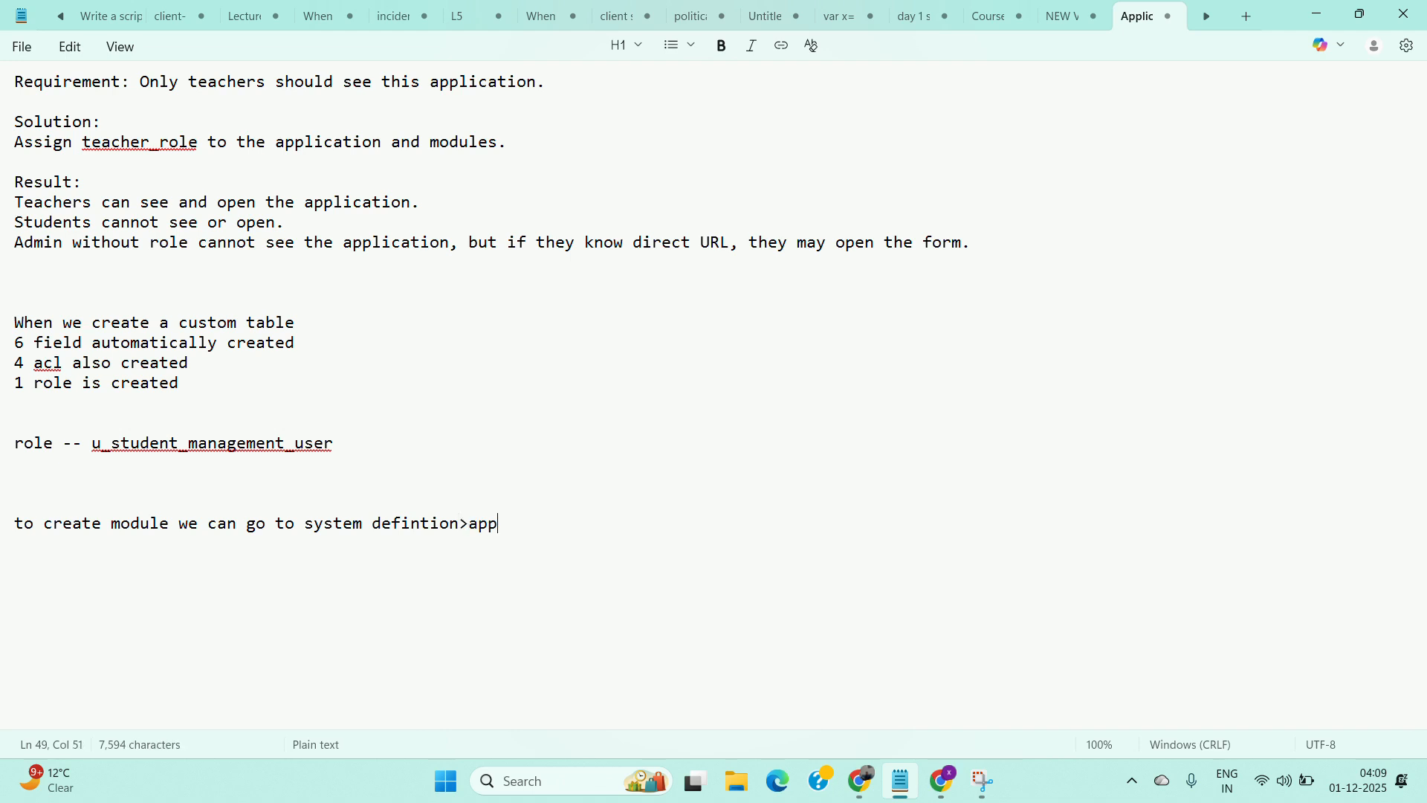
text(licati)
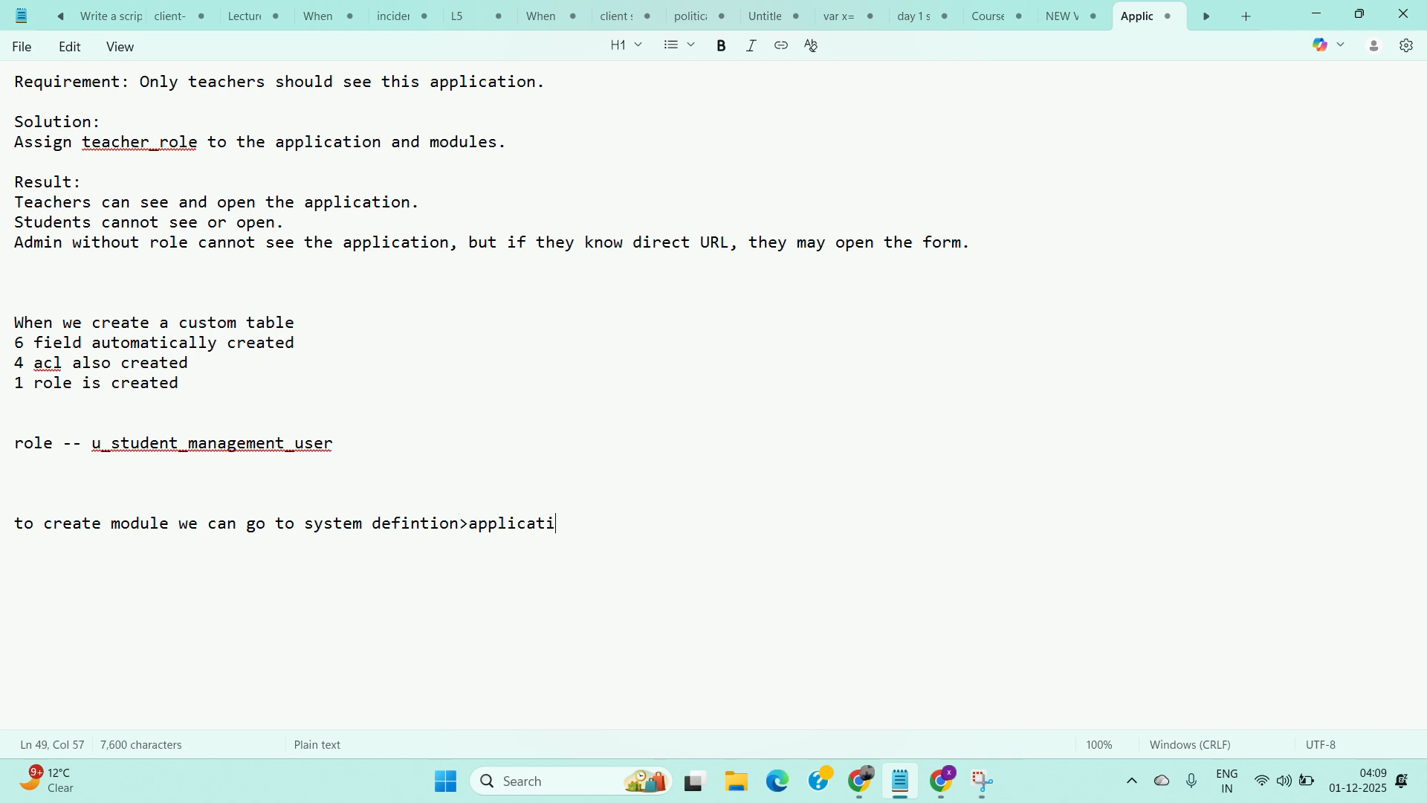
text(on munu>)
Complete the line with "menu> go in related of application and create module" and add a blank line below.
key(BackSpace)
key(BackSpace)
key(BackSpace)
key(BackSpace)
text(enu > go )
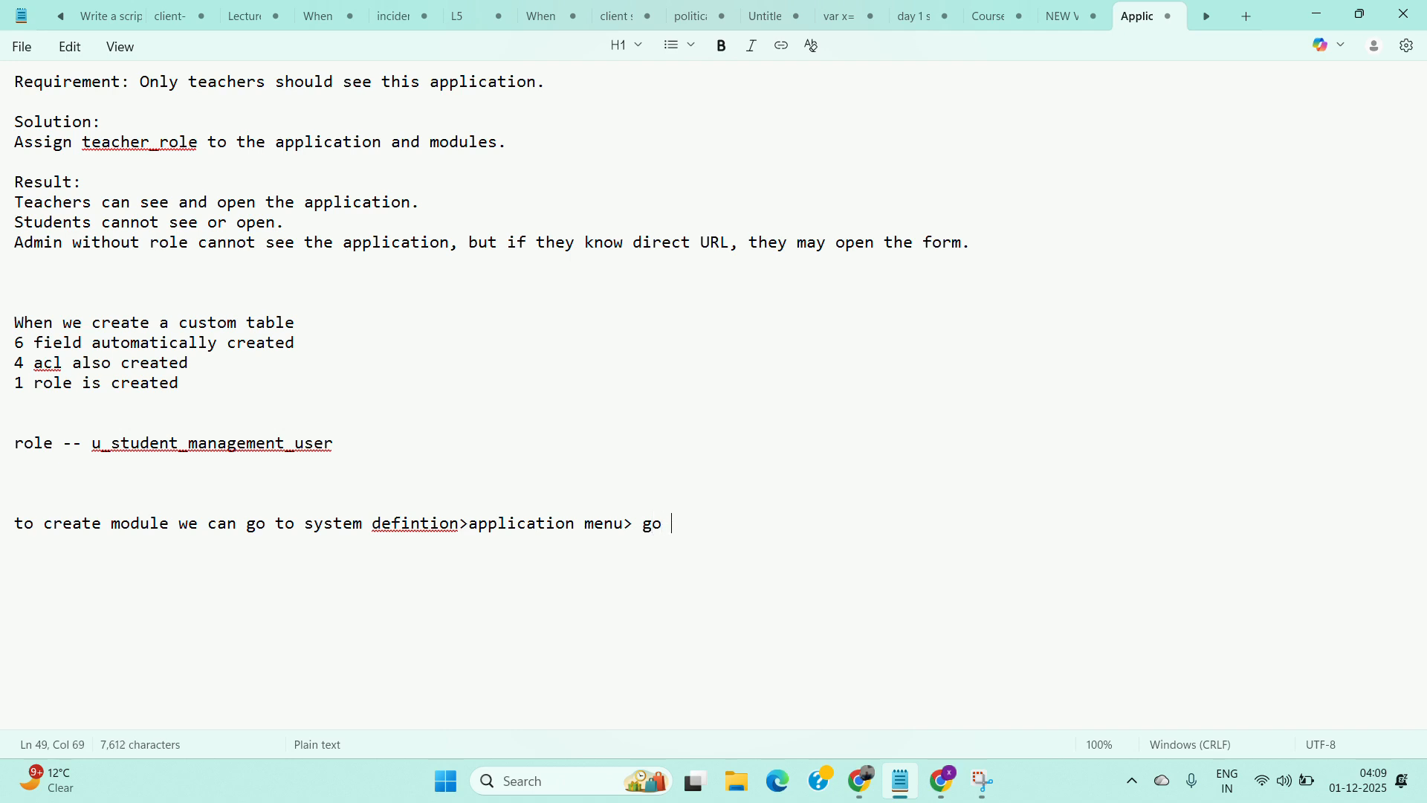
text(in realted of )
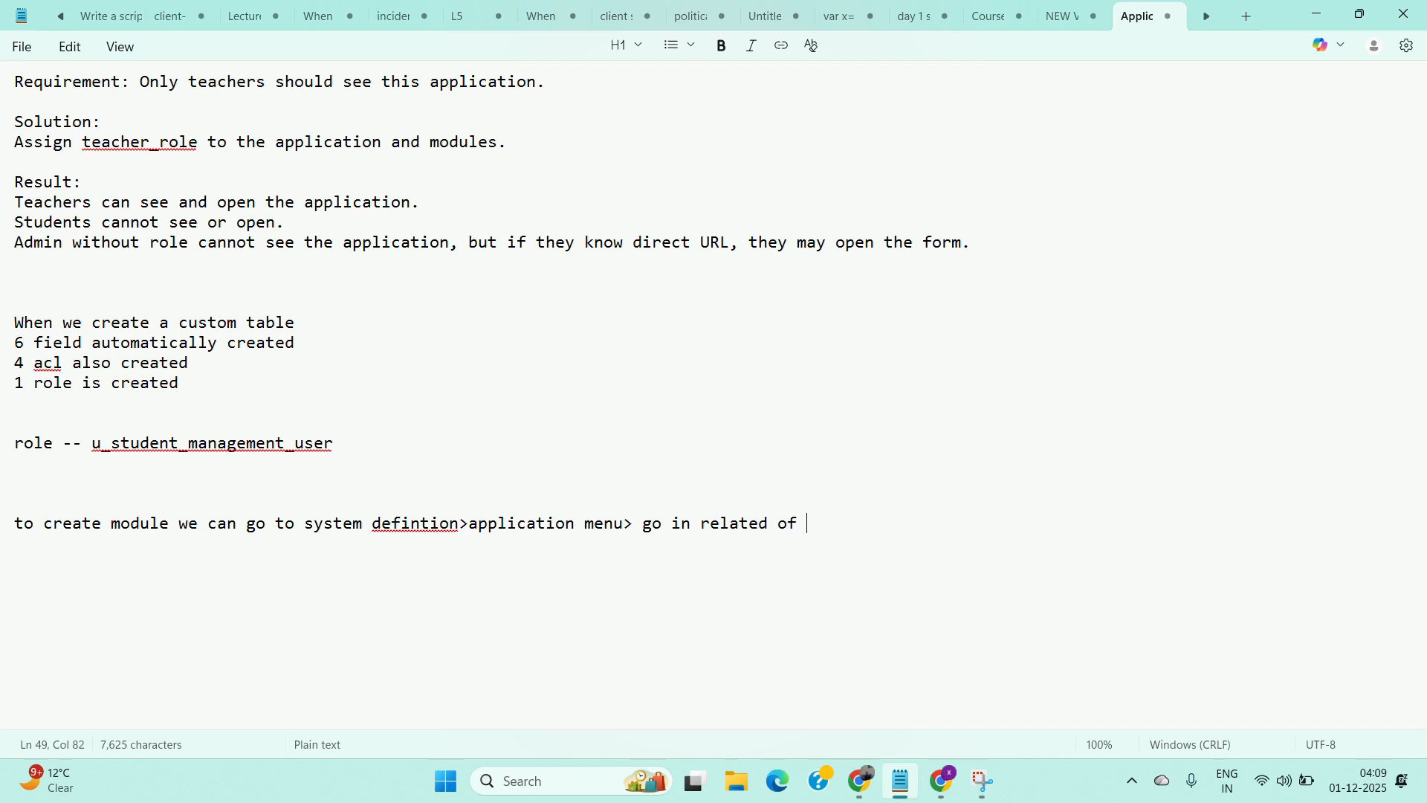
text(page)
key(BackSpace)
key(BackSpace)
key(BackSpace)
key(BackSpace)
key(BackSpace)
text(applicati)
text(on and c)
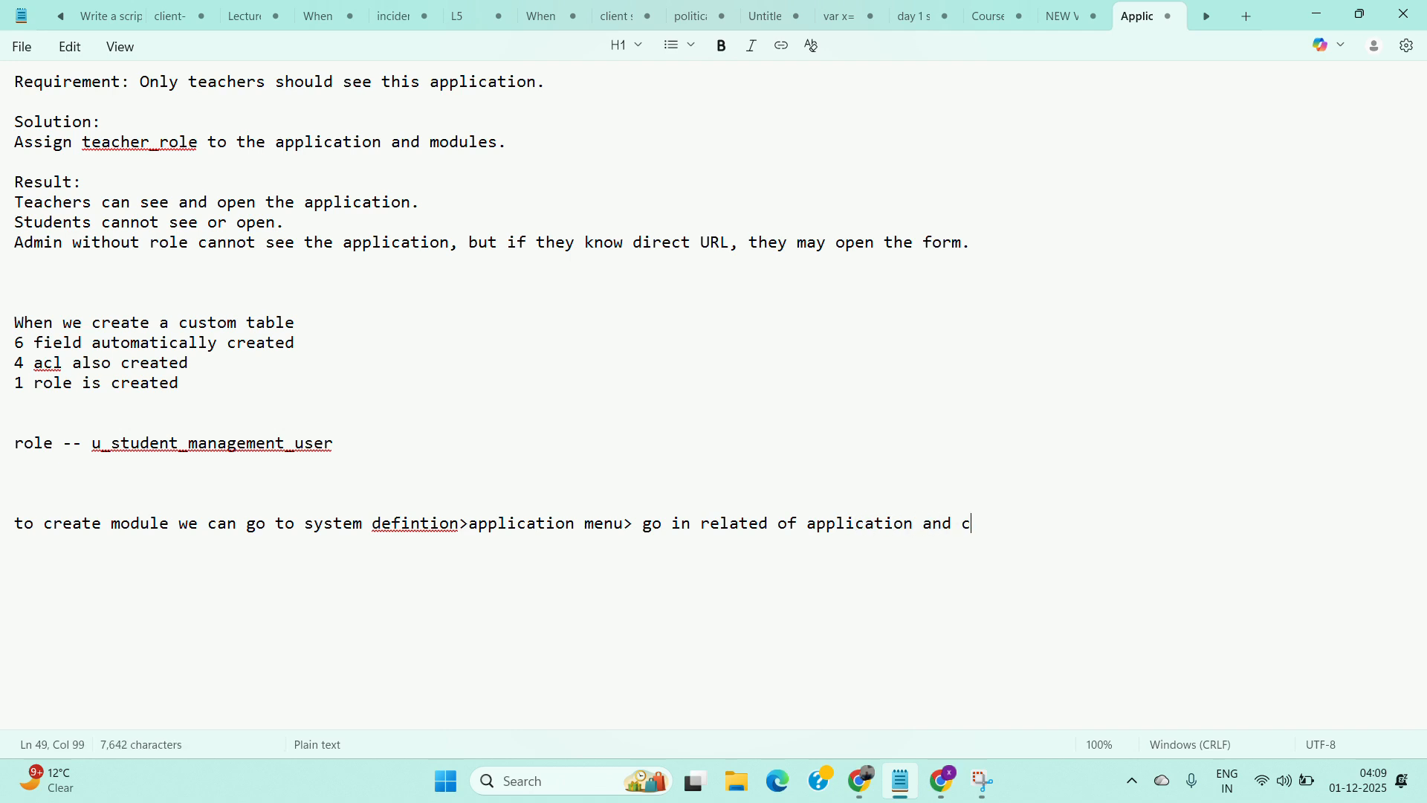
text(reate)
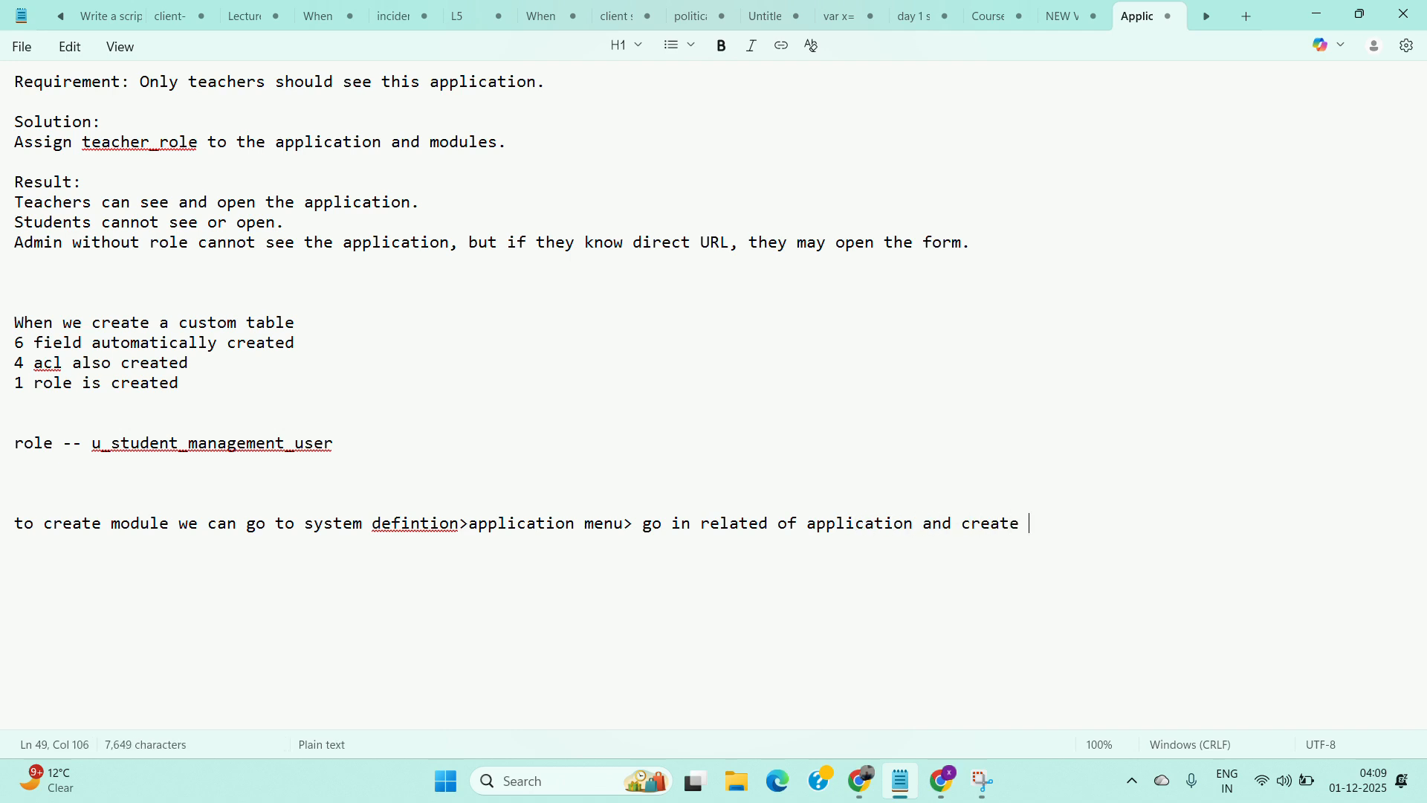
key(BackSpace)
key(BackSpace)
key(BackSpace)
key(BackSpace)
key(BackSpace)
text(eate module)
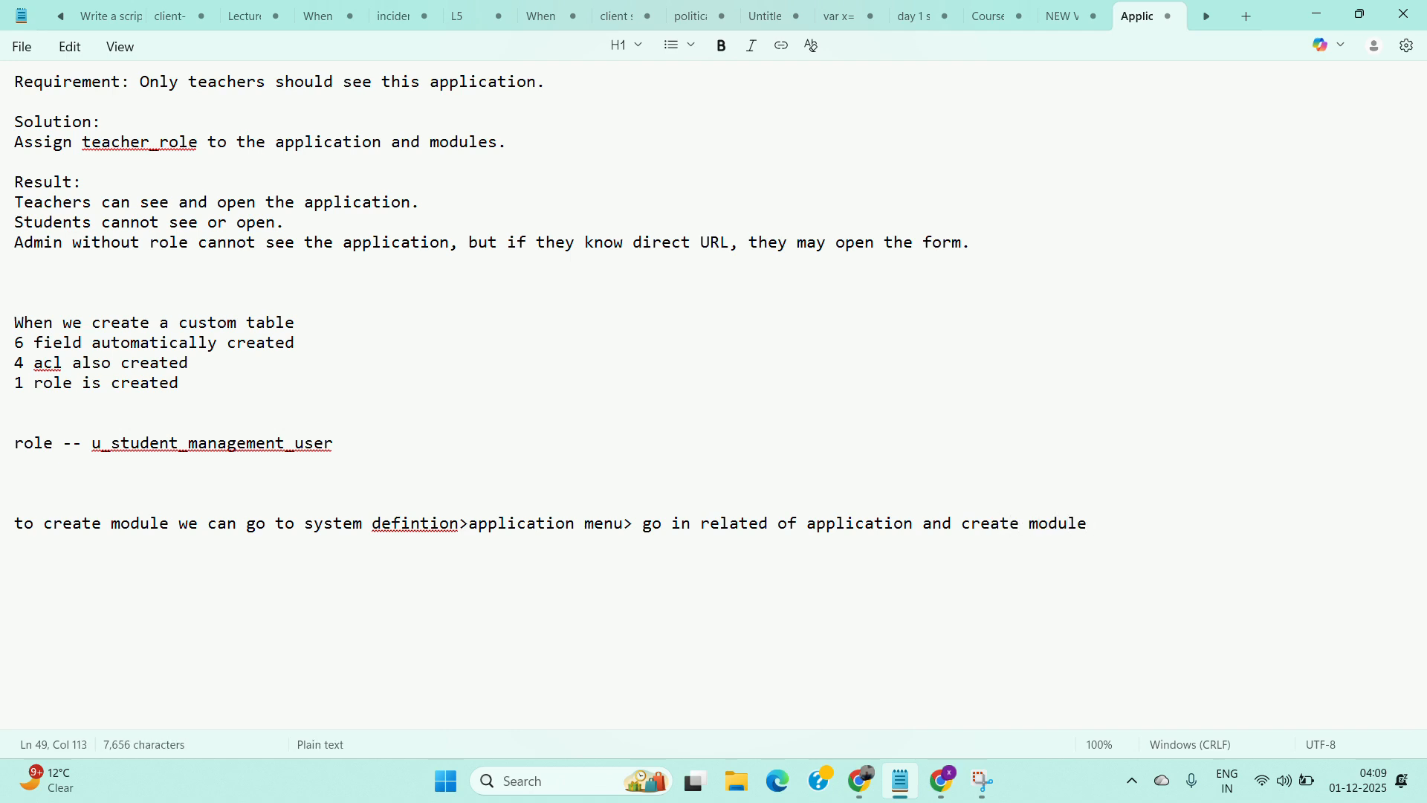
key(Return)
key(Return)
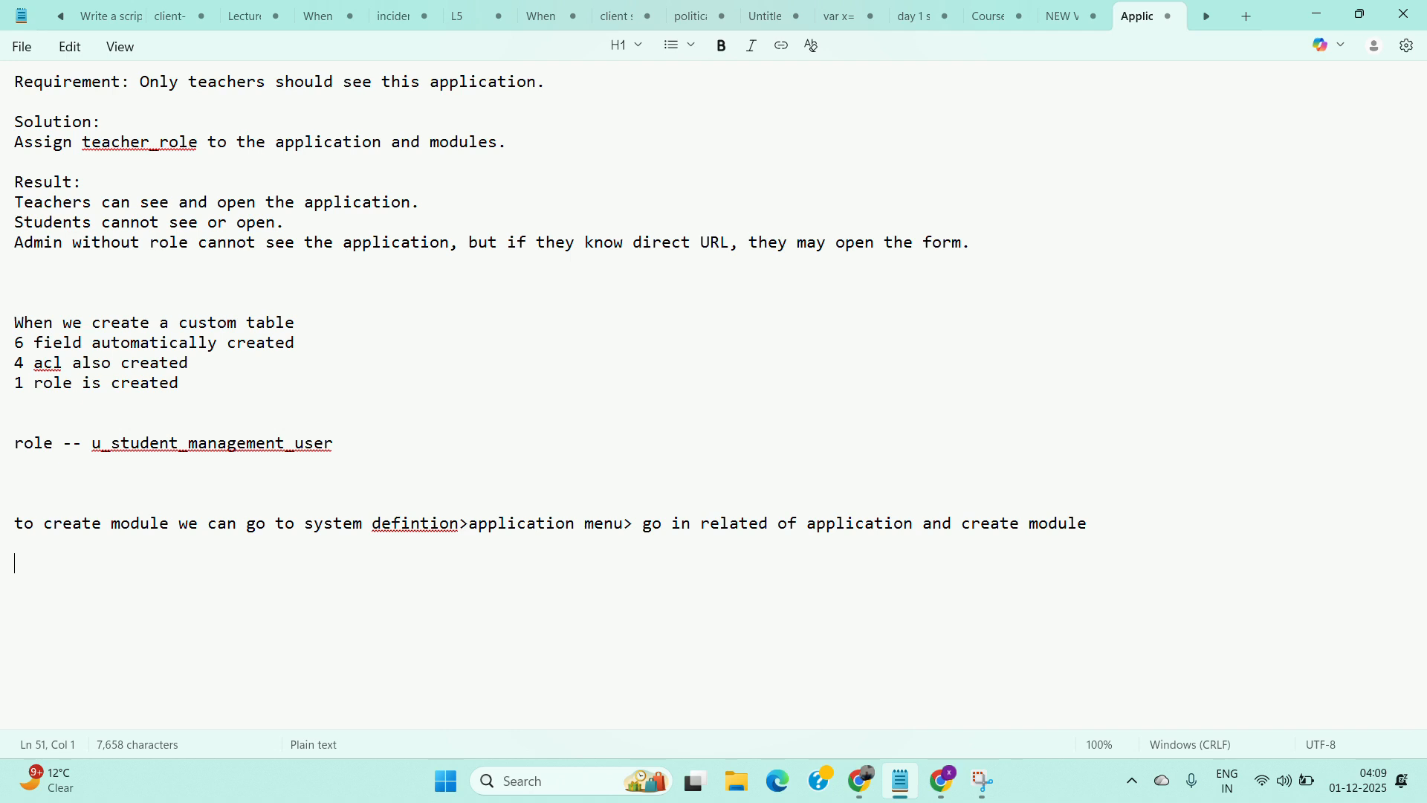
Add the lines "we must choose link type" and "link types means" to the notes.
text(we must c)
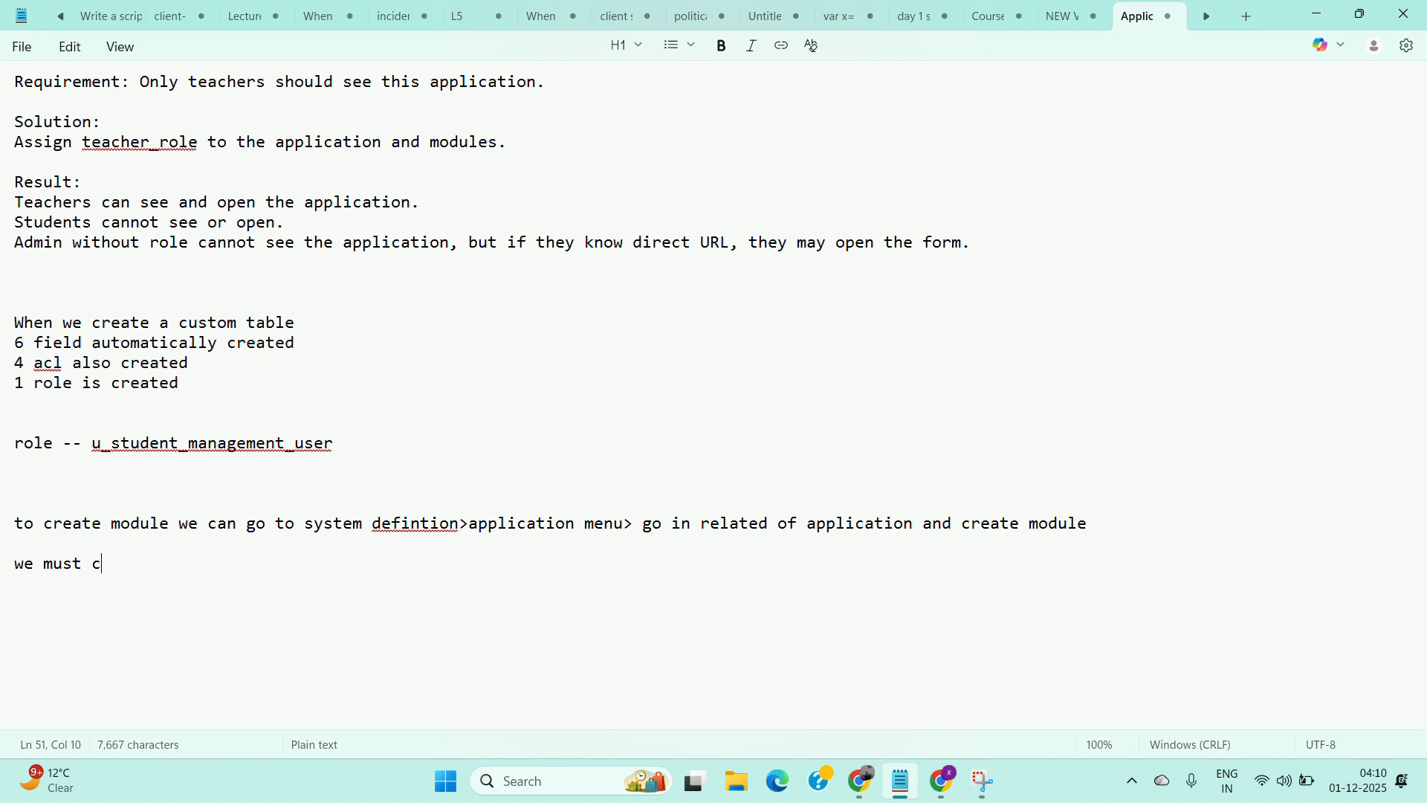
text(hoose link ty)
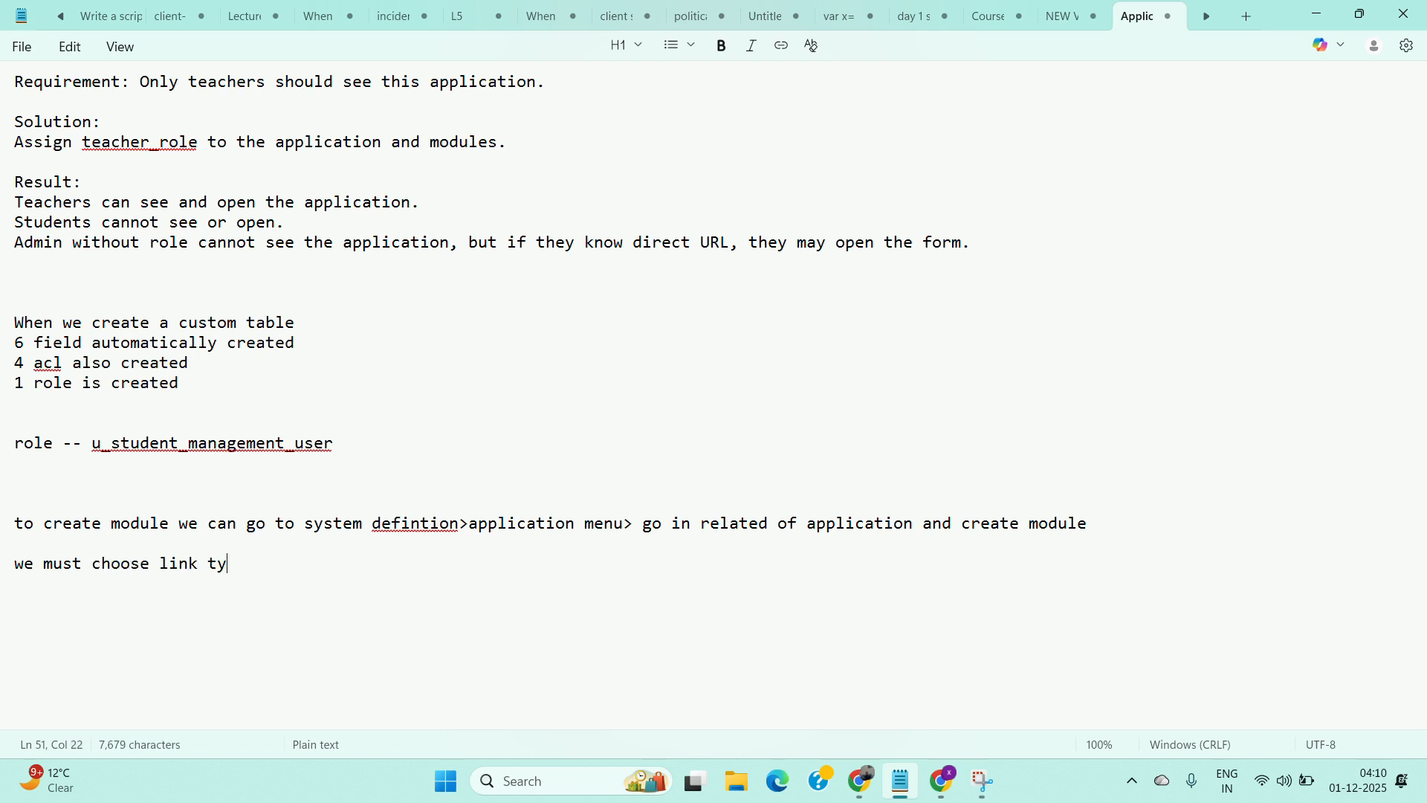
text(pe)
key(Return)
text(link)
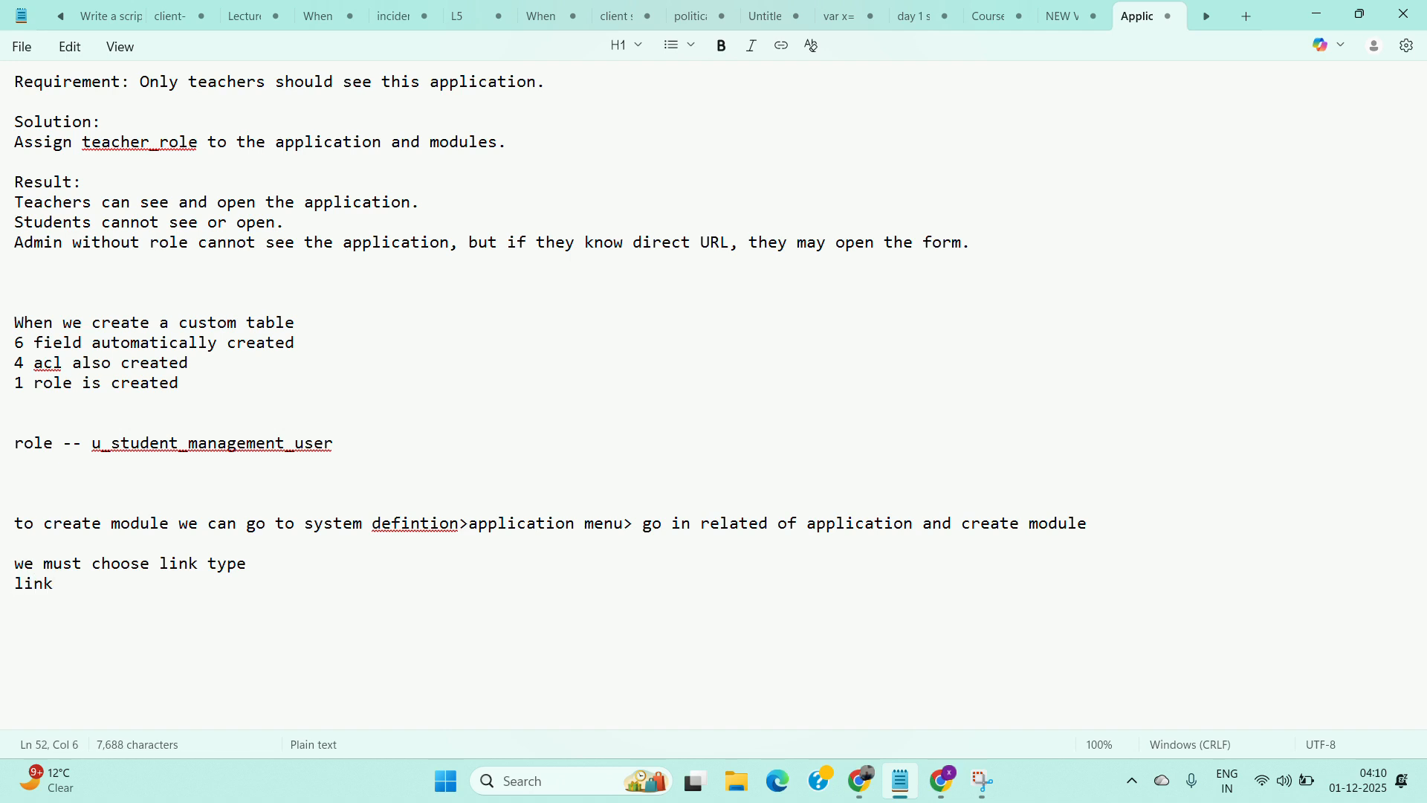
text( tyo)
text(pes)
key(Num_Lock)
key(BackSpace)
key(BackSpace)
key(BackSpace)
key(BackSpace)
text(pes means)
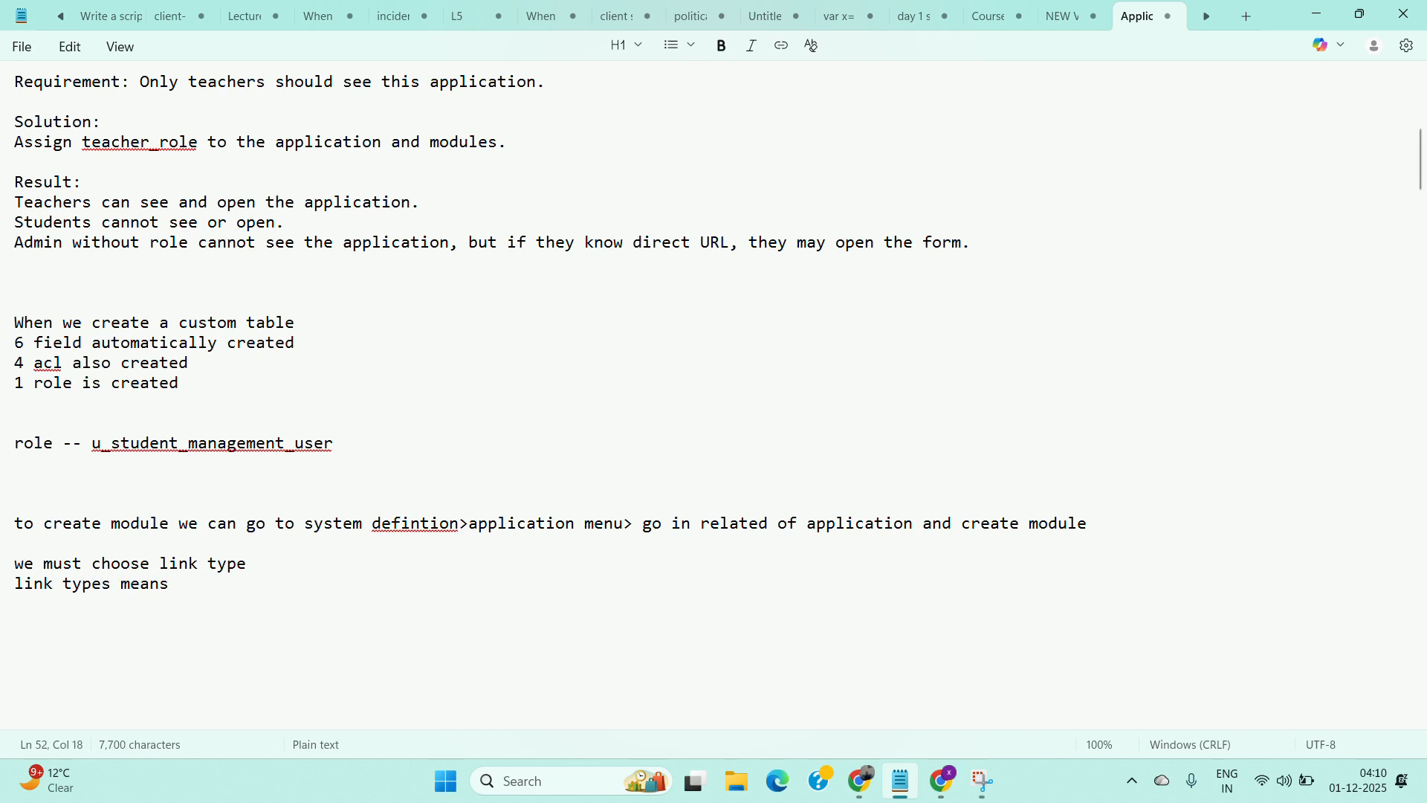
Add the line "when user click on this module what should happen and where it should", then return to the module form in the browser.
key(Return)
text(when user )
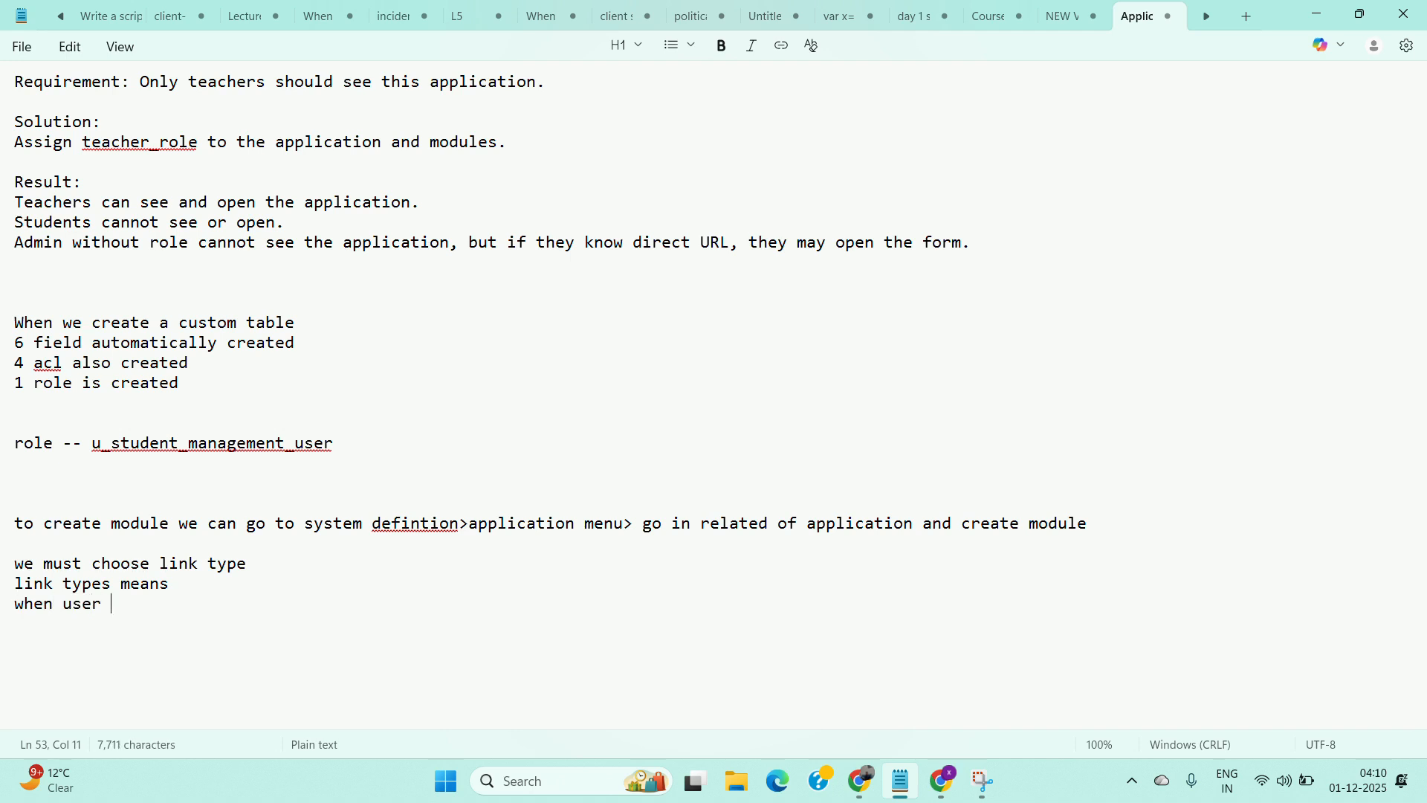
text(click)
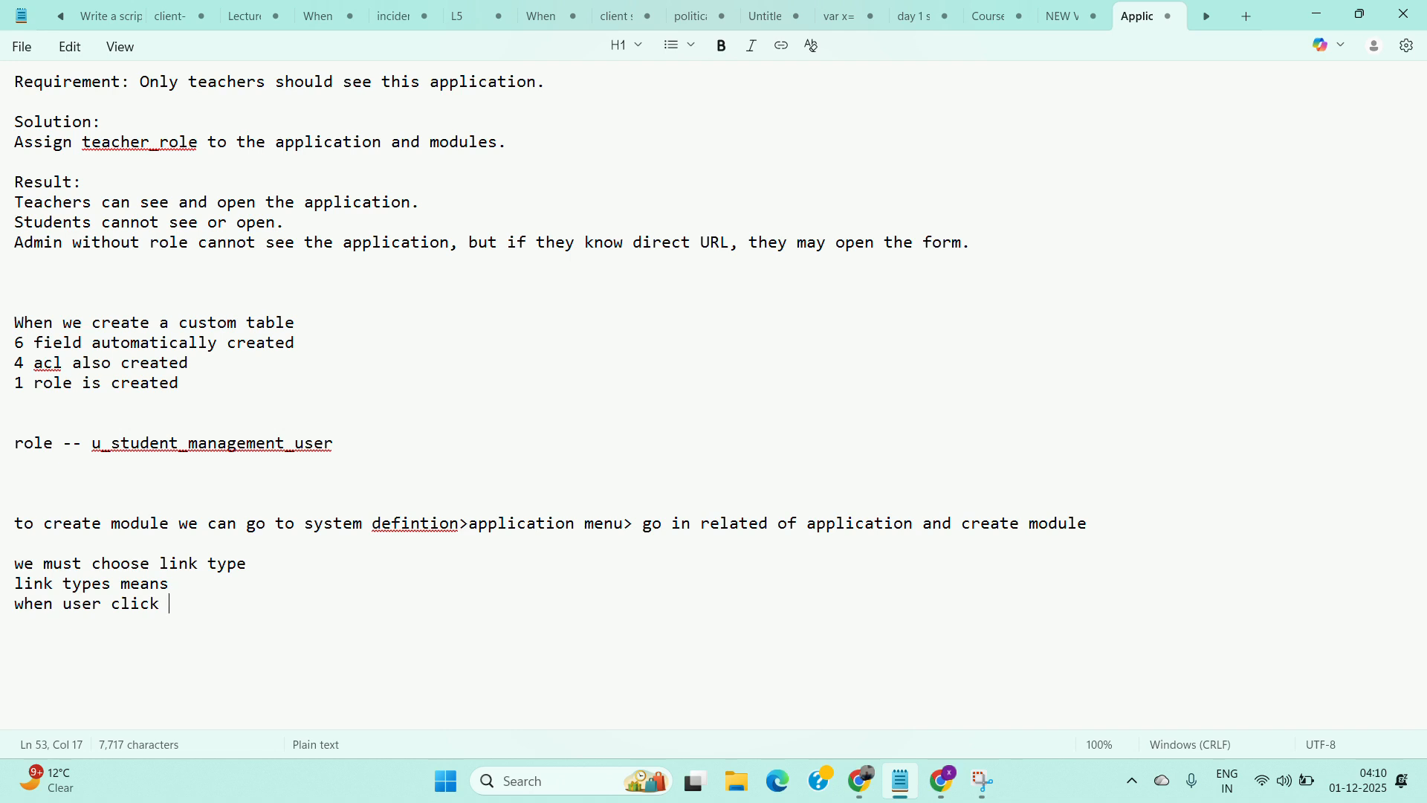
text( on this modu)
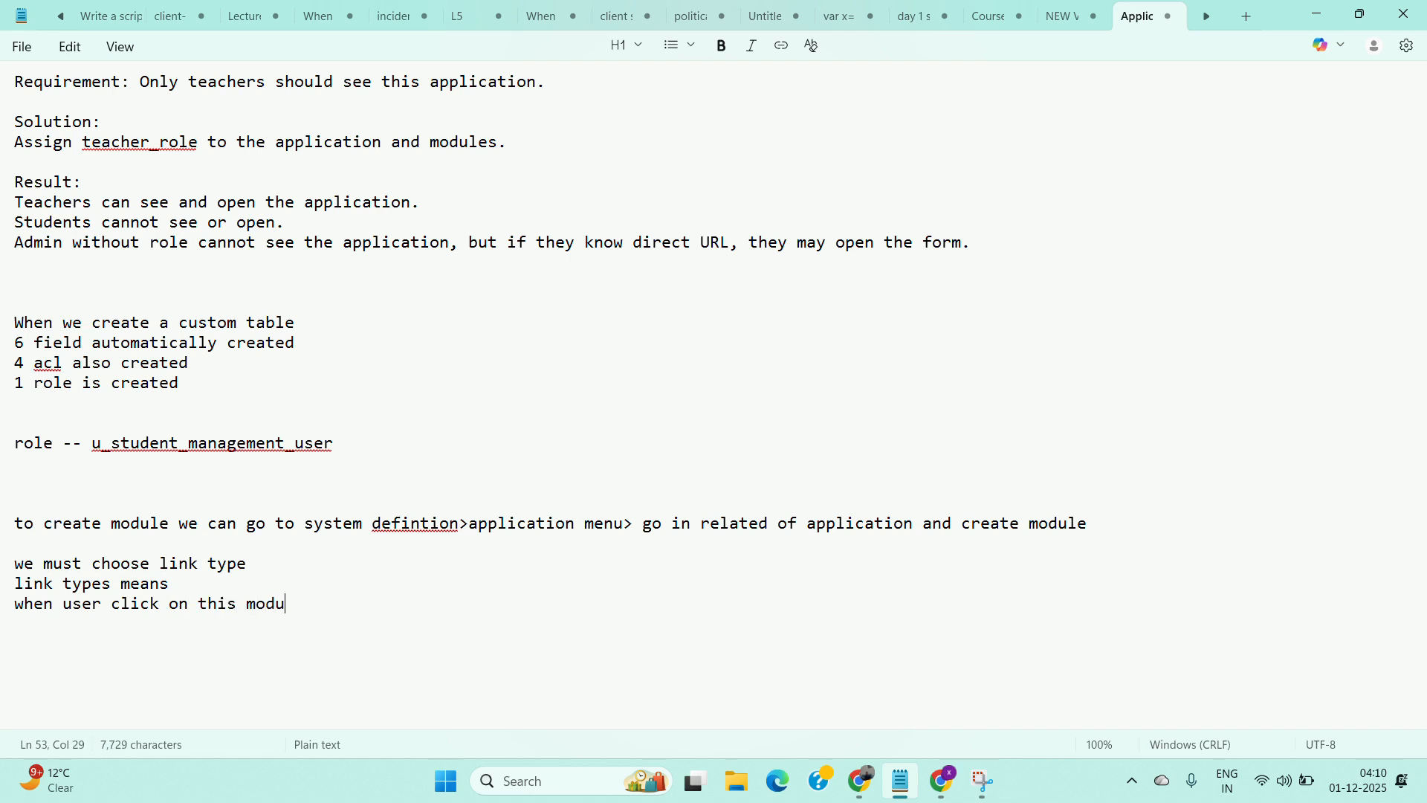
text(le what should happen)
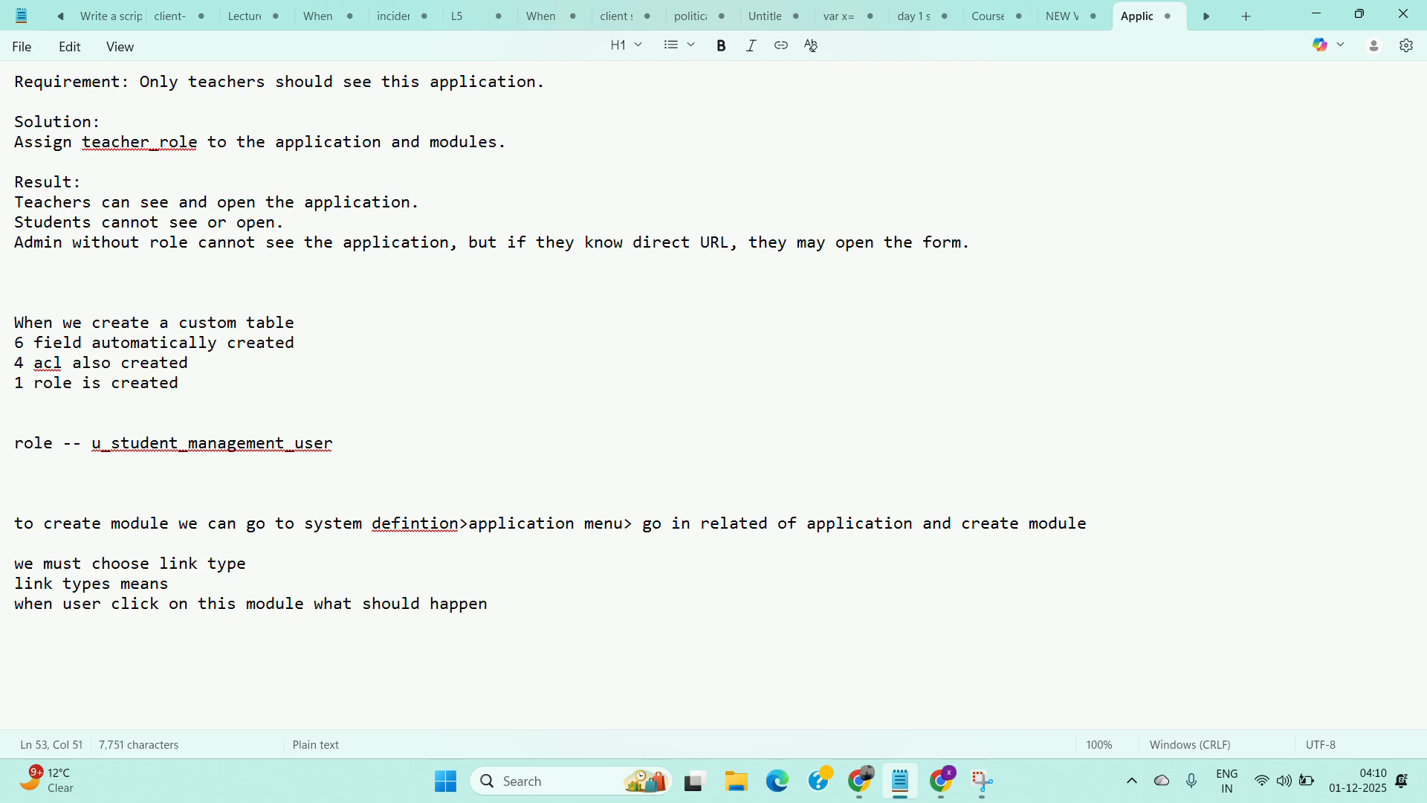
text(  and wh)
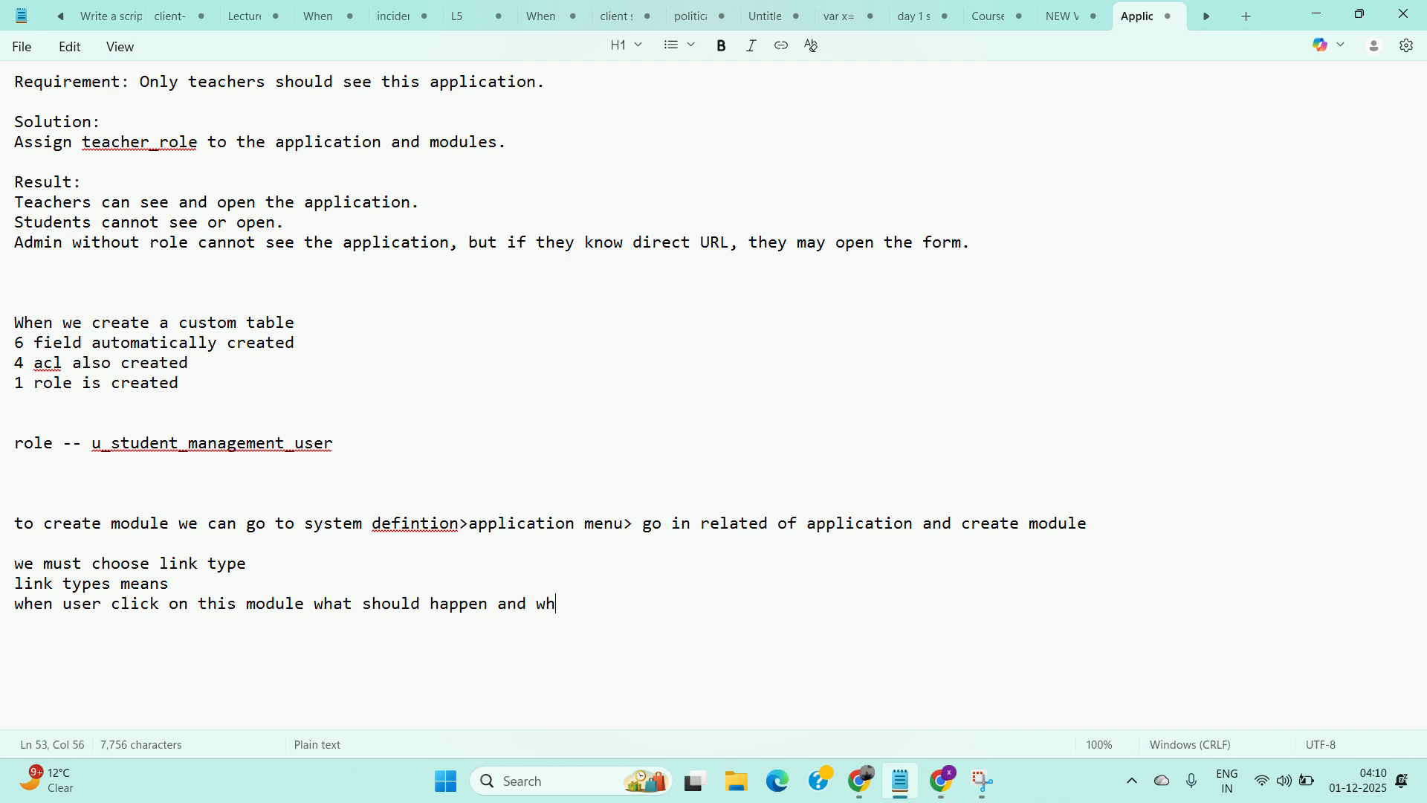
text(ere it should)
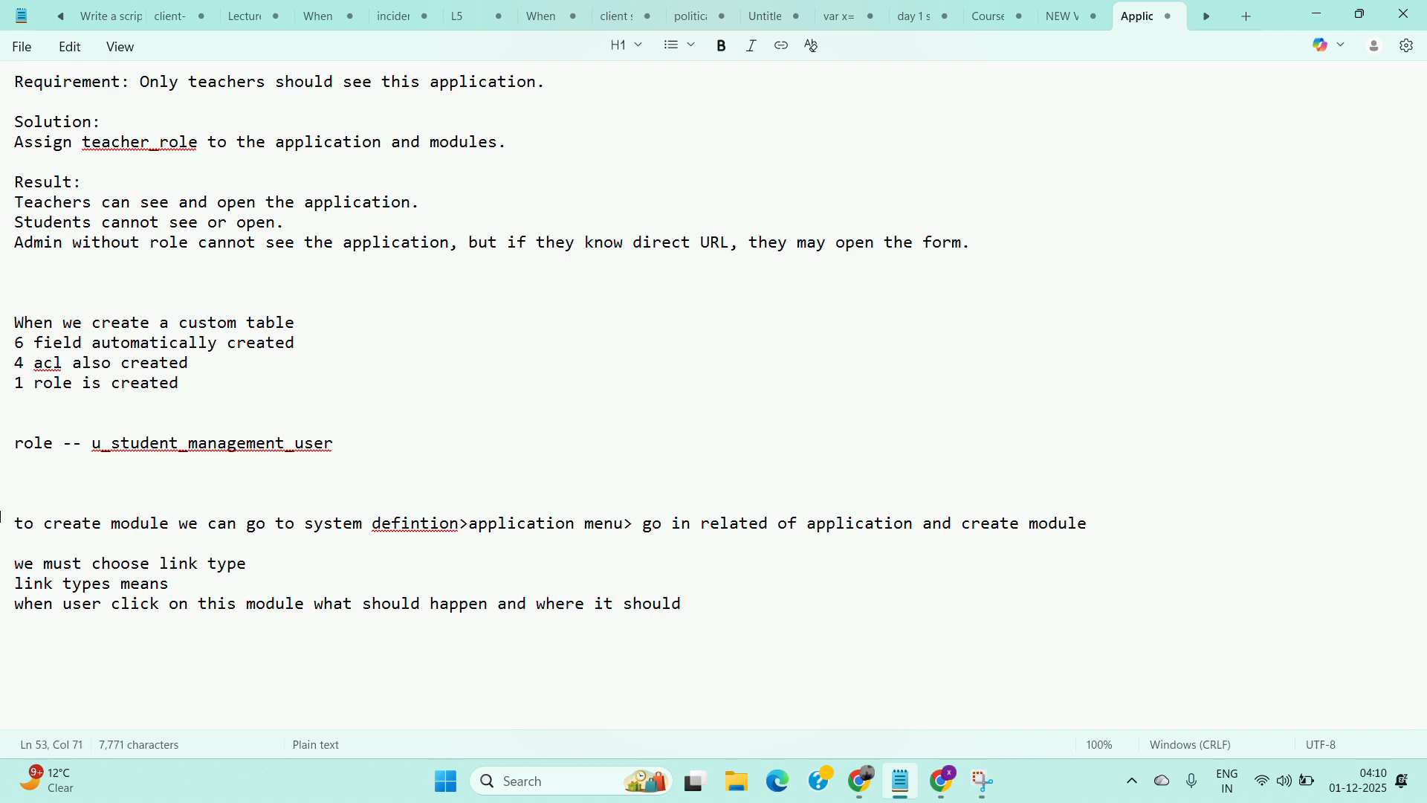
click(861, 781)
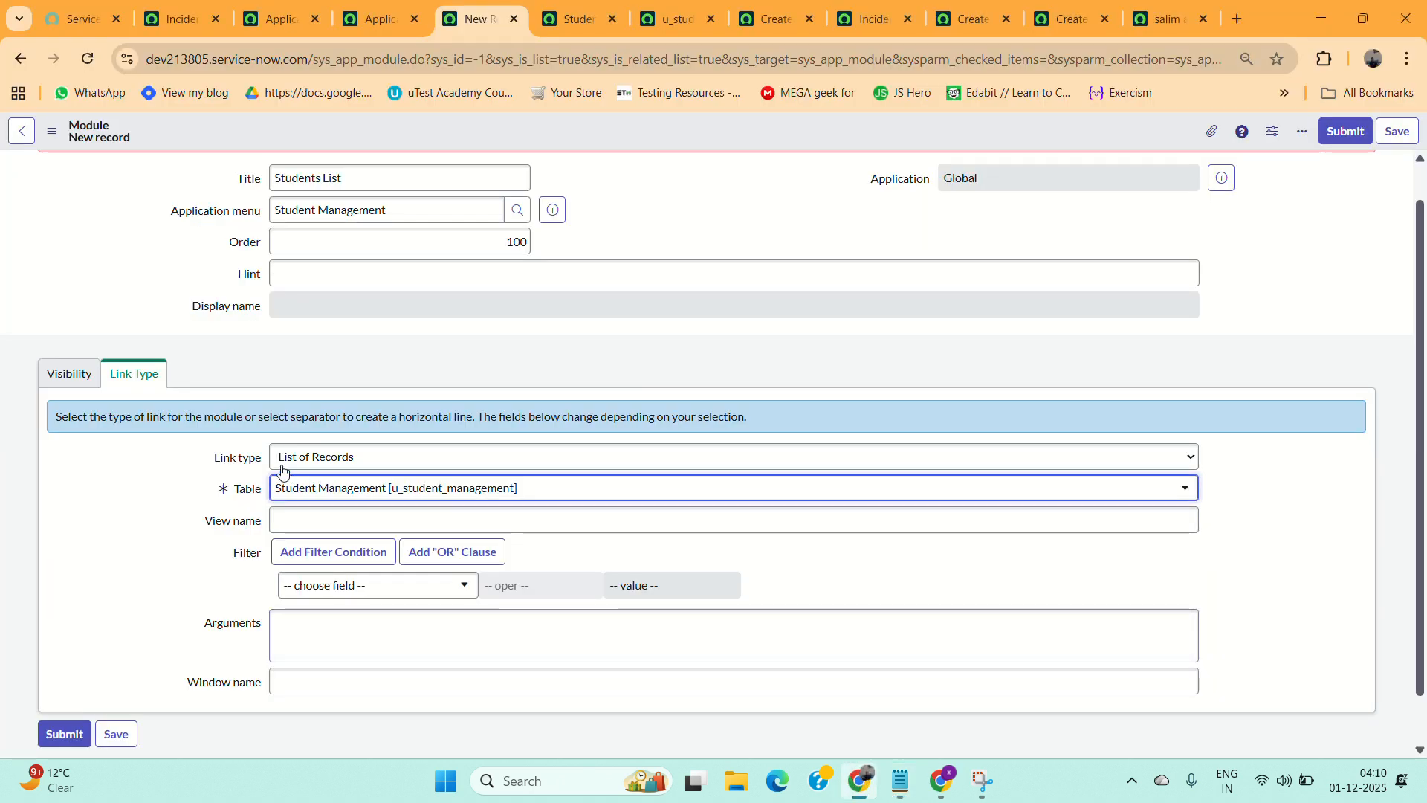
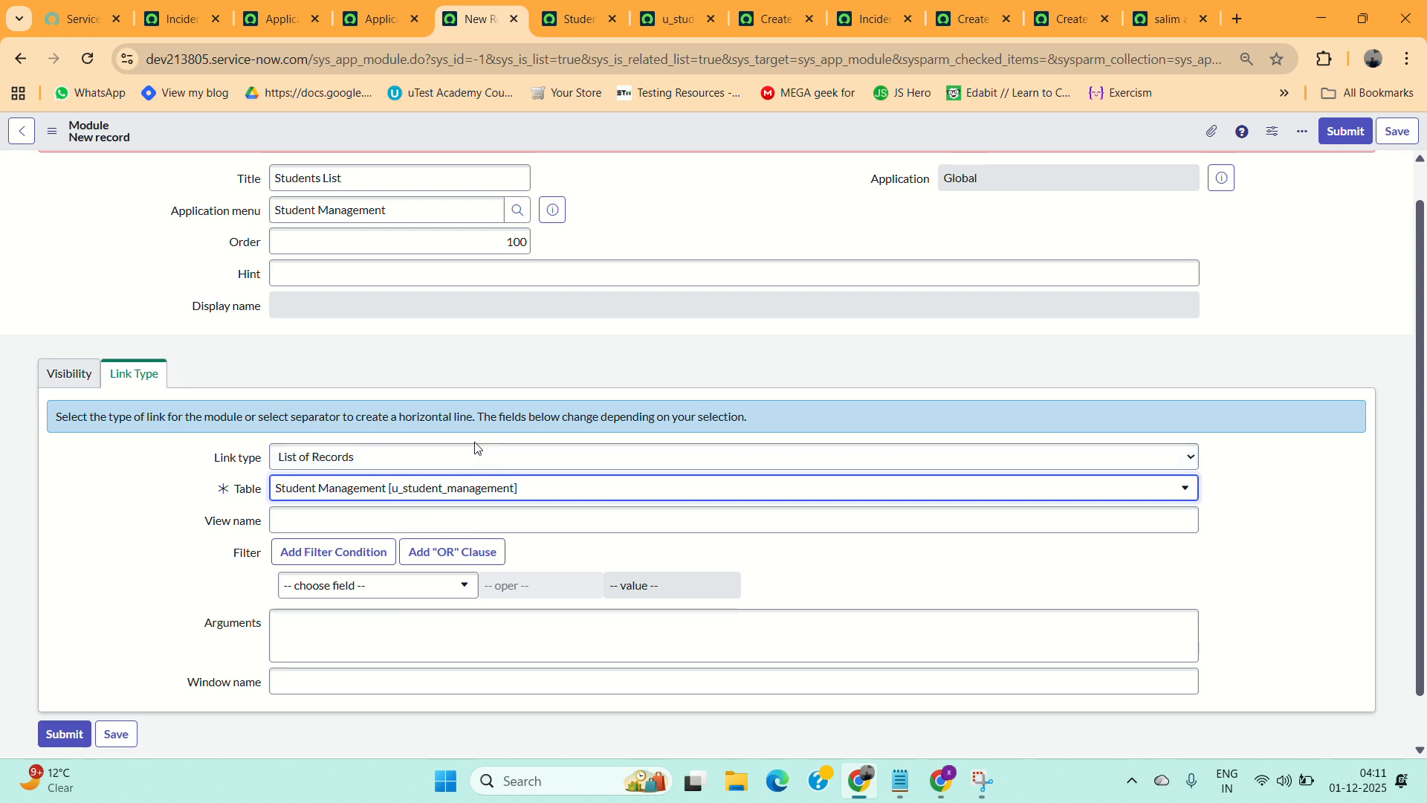
Filter the application navigator for incident and browse the Incident application's modules for reference.
click(163, 28)
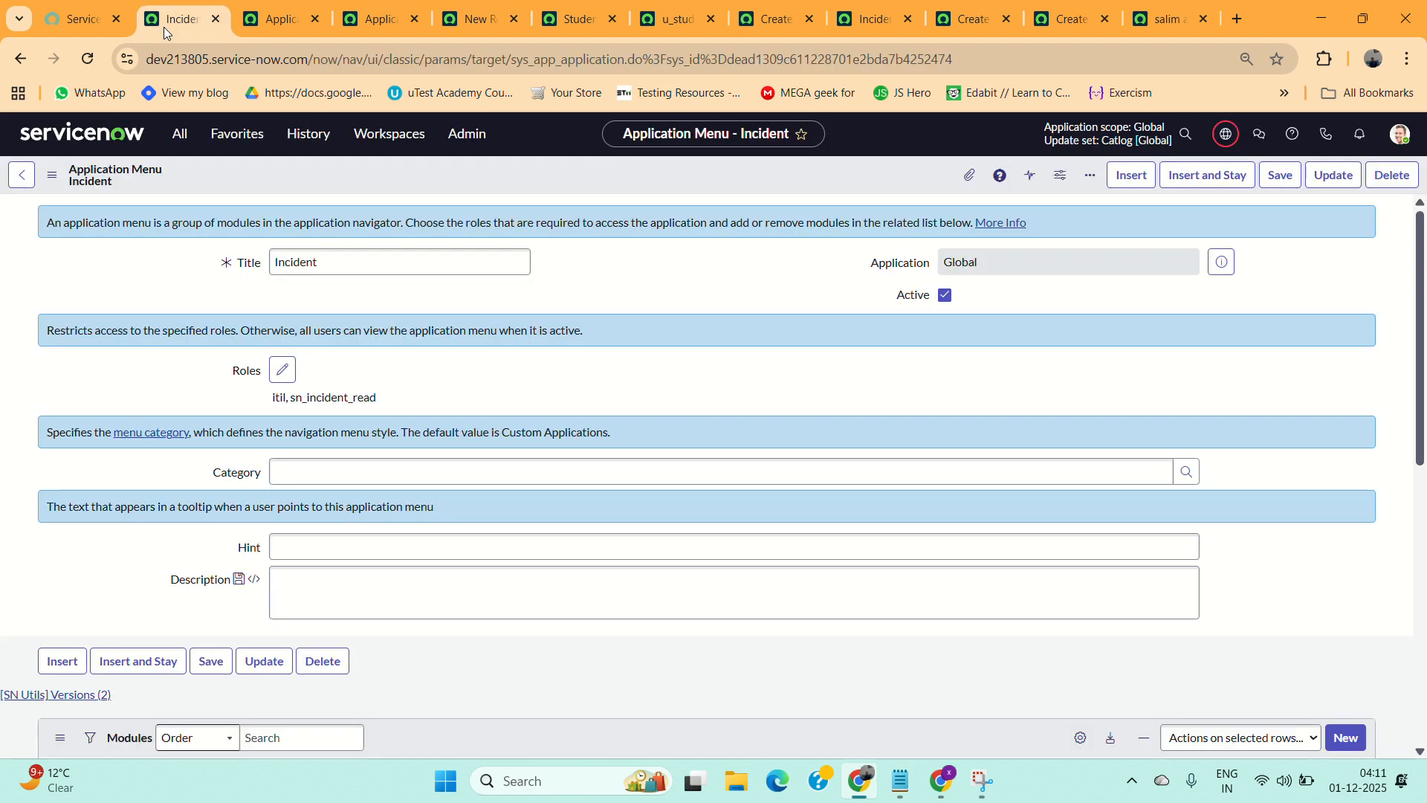
click(181, 137)
text(incident)
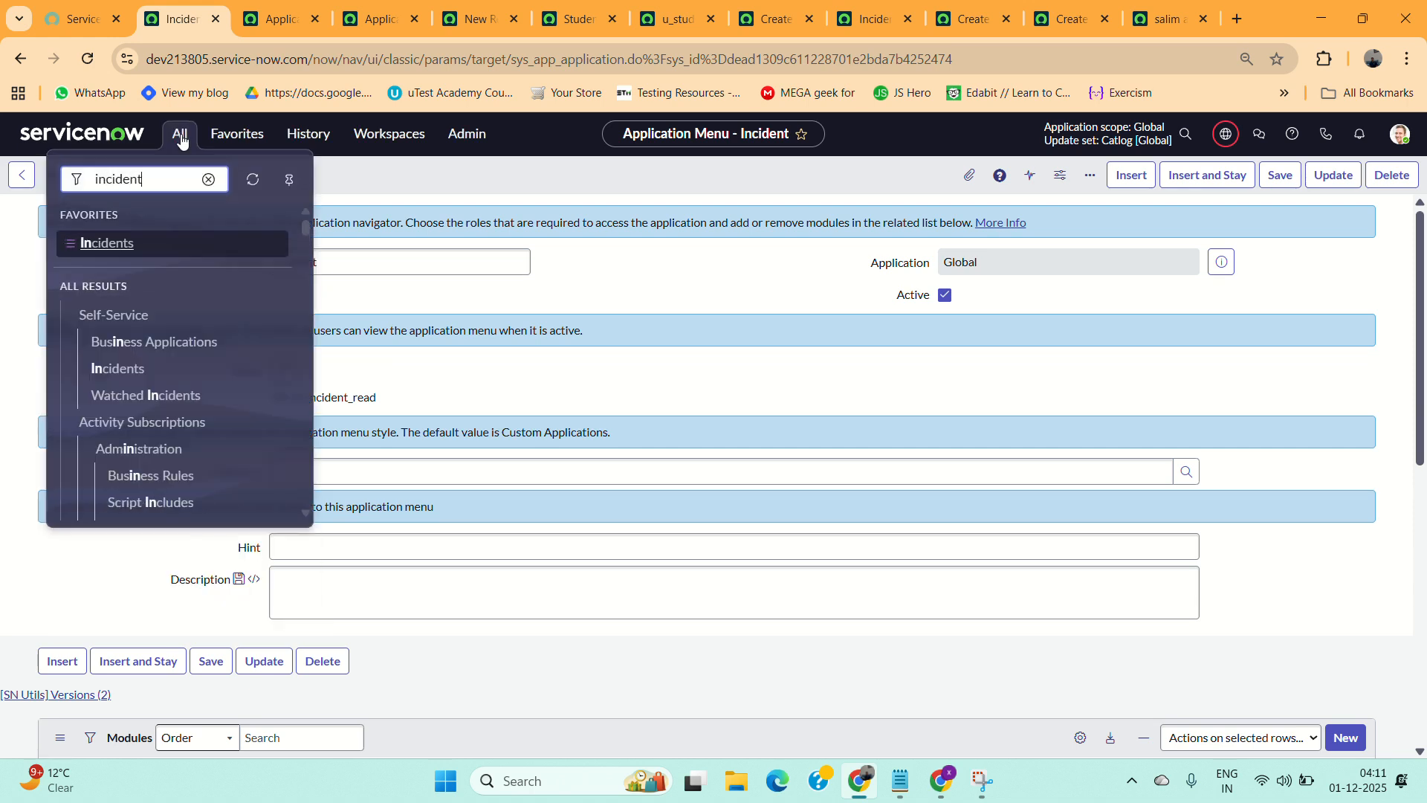
scroll(111, 334, down, 3)
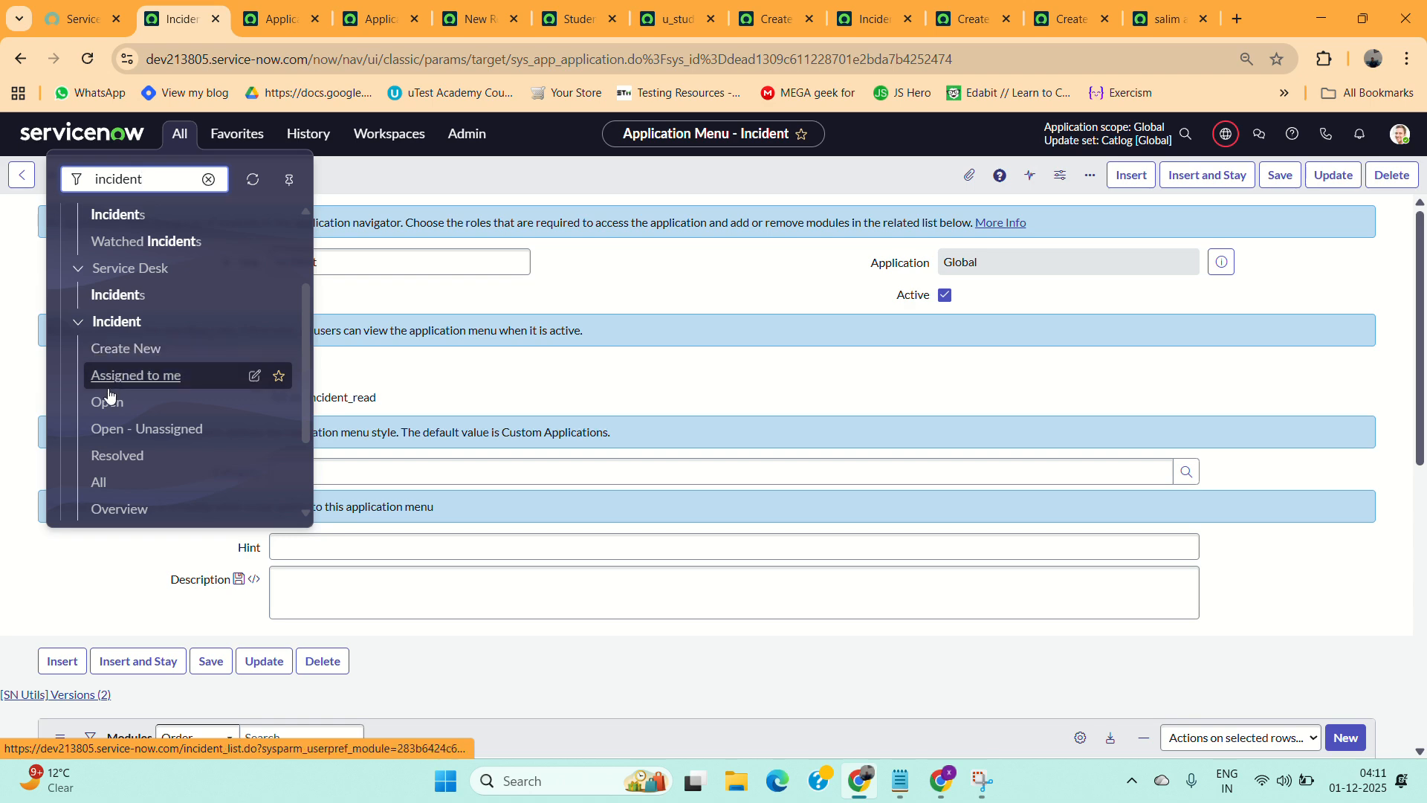
click(262, 12)
click(375, 8)
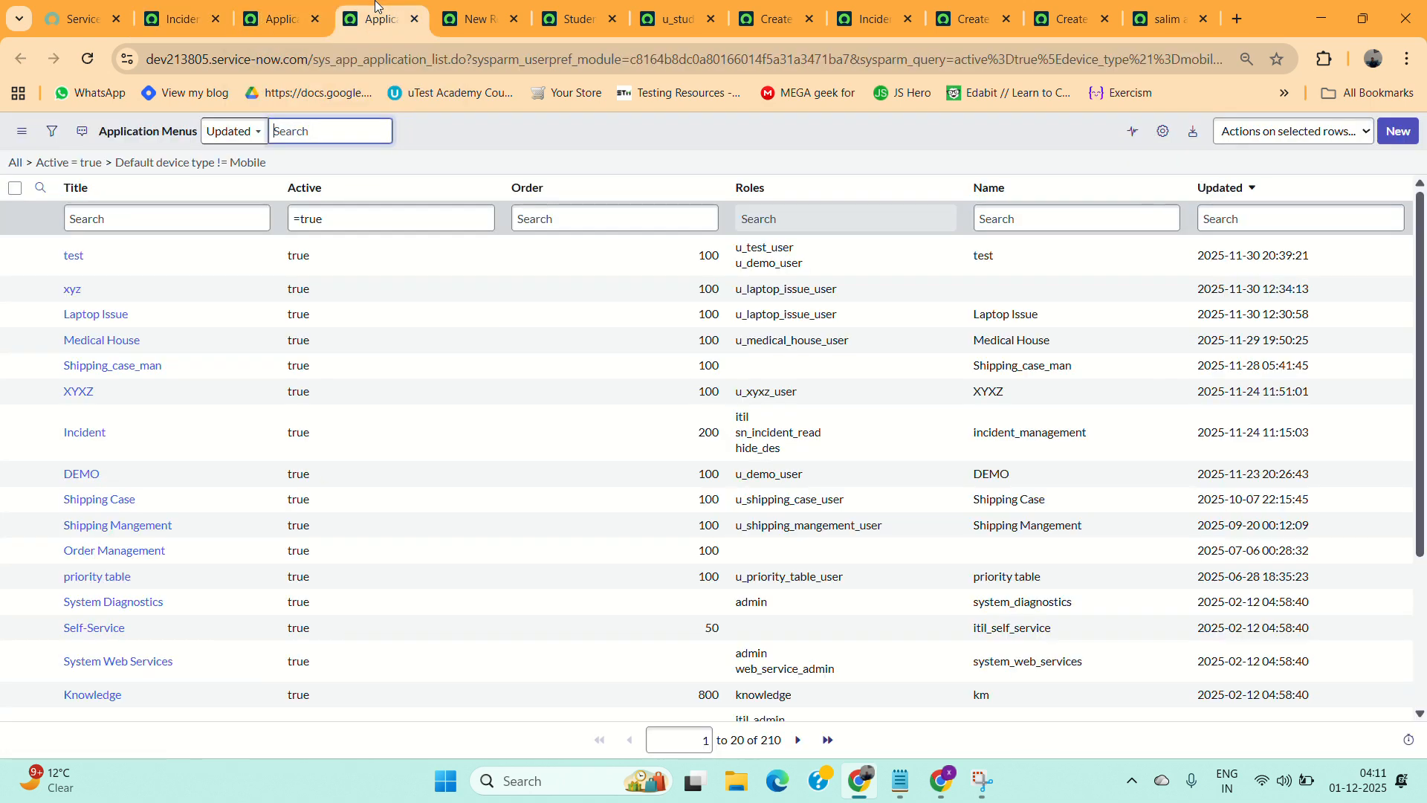
Save the new Students List module record.
click(467, 17)
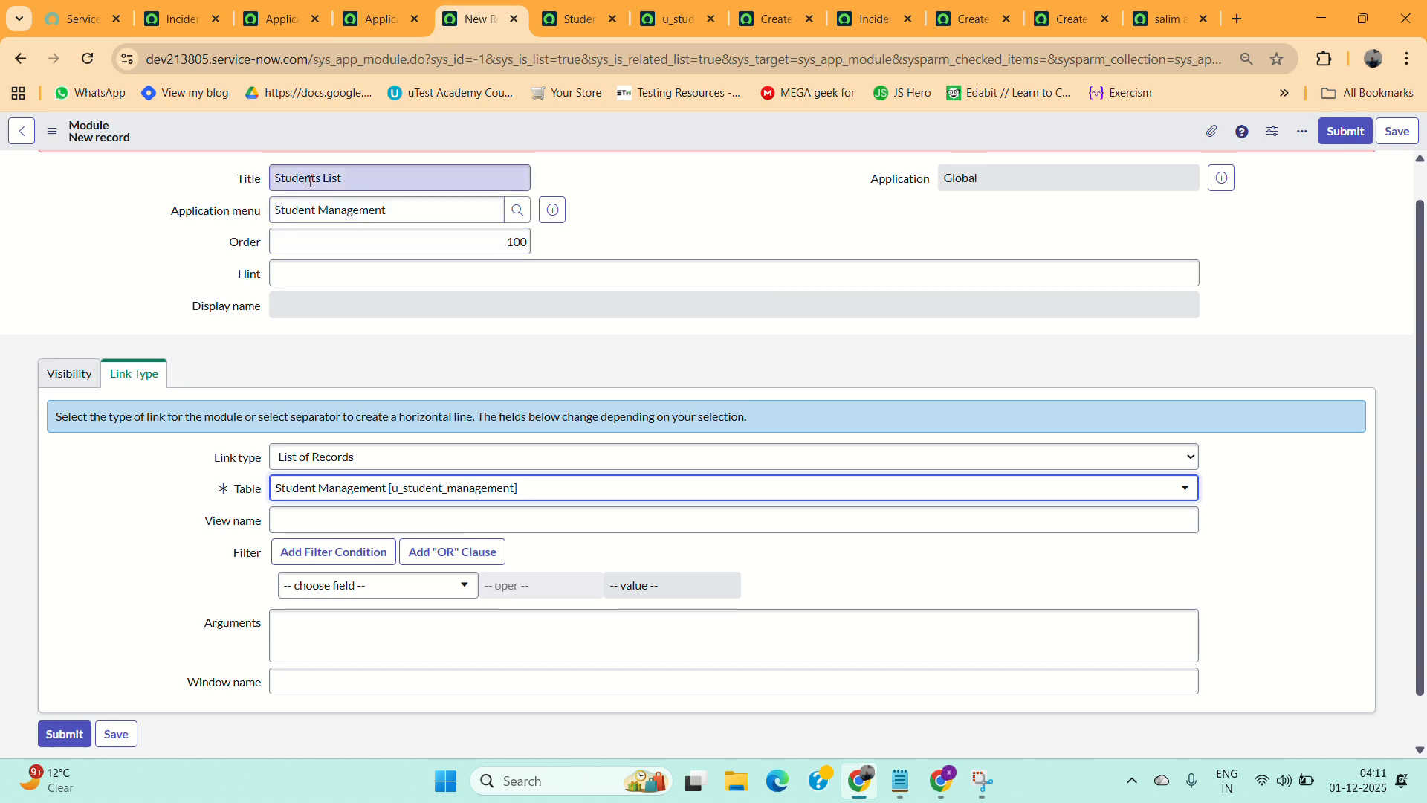
scroll(401, 587, down, 1)
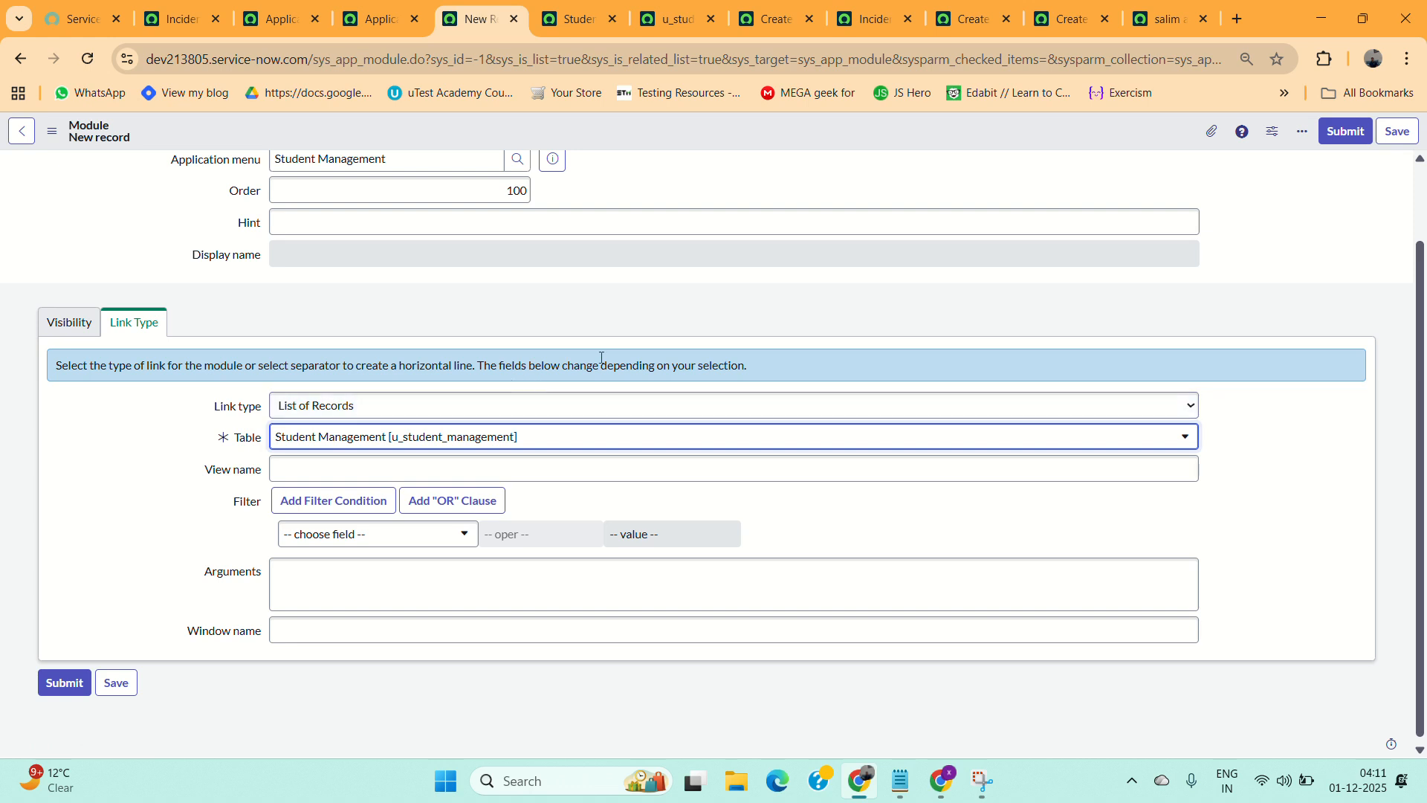
click(1396, 132)
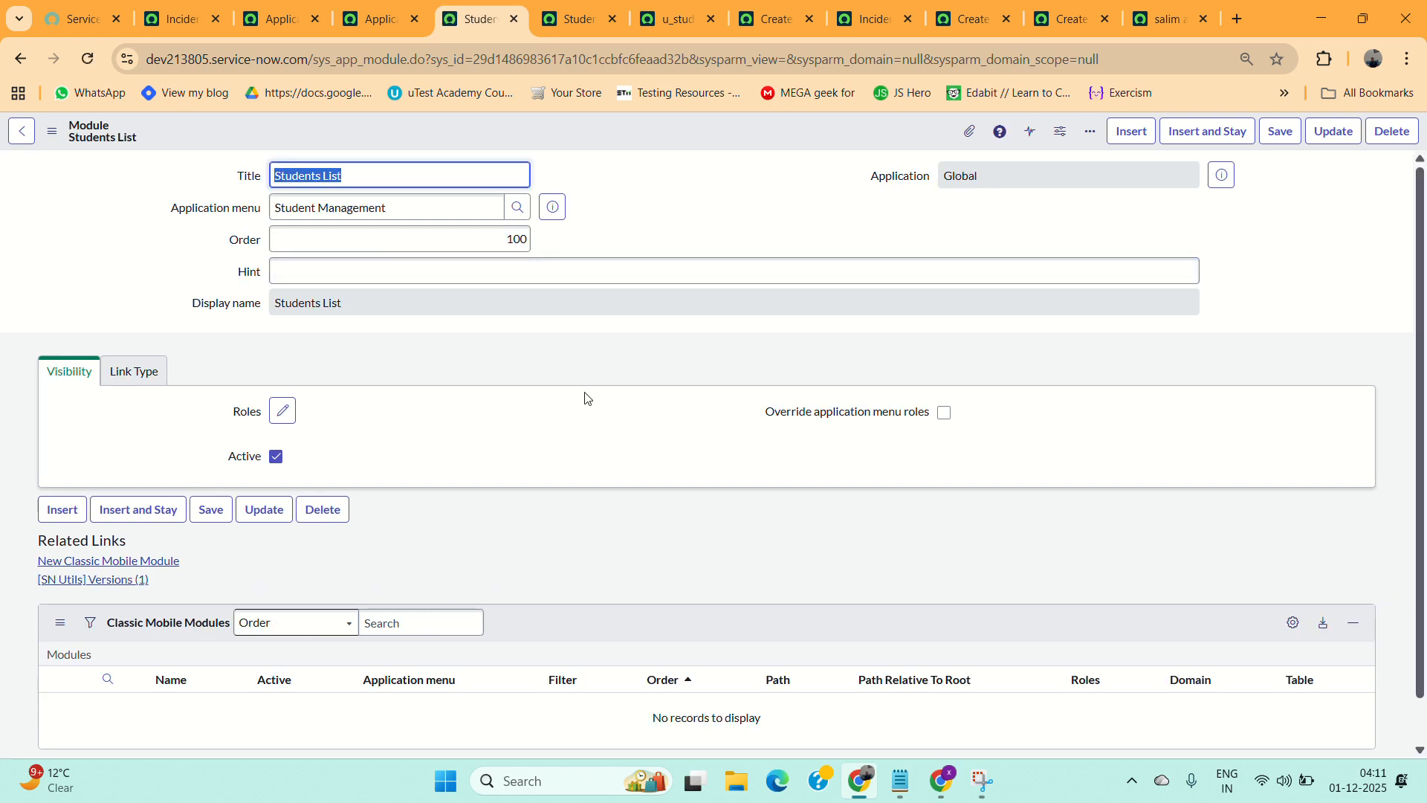
Copy the module name Create Student from the notes and paste it as the module's title.
click(908, 783)
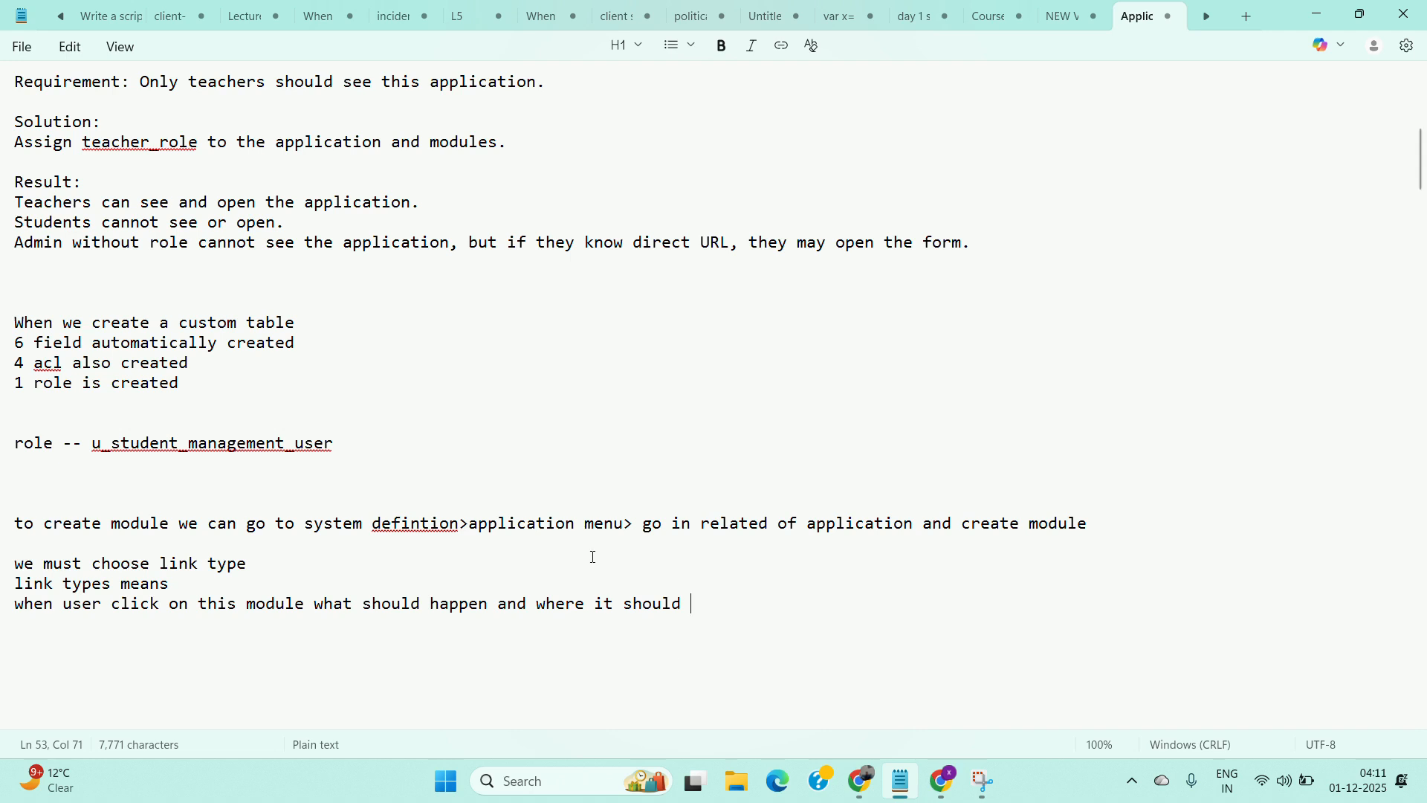
scroll(573, 494, up, 2)
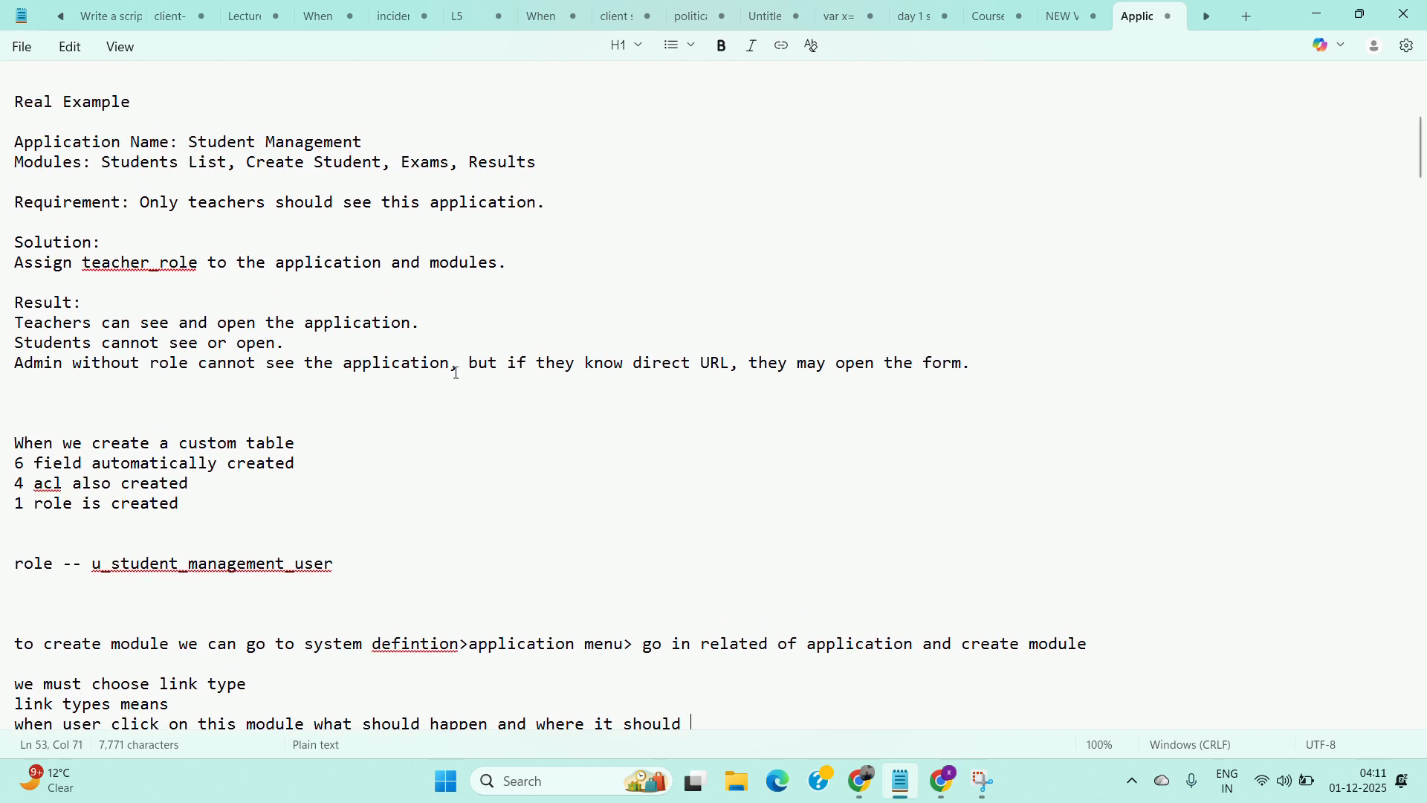
drag(384, 161, 249, 161)
key(ctrl+c)
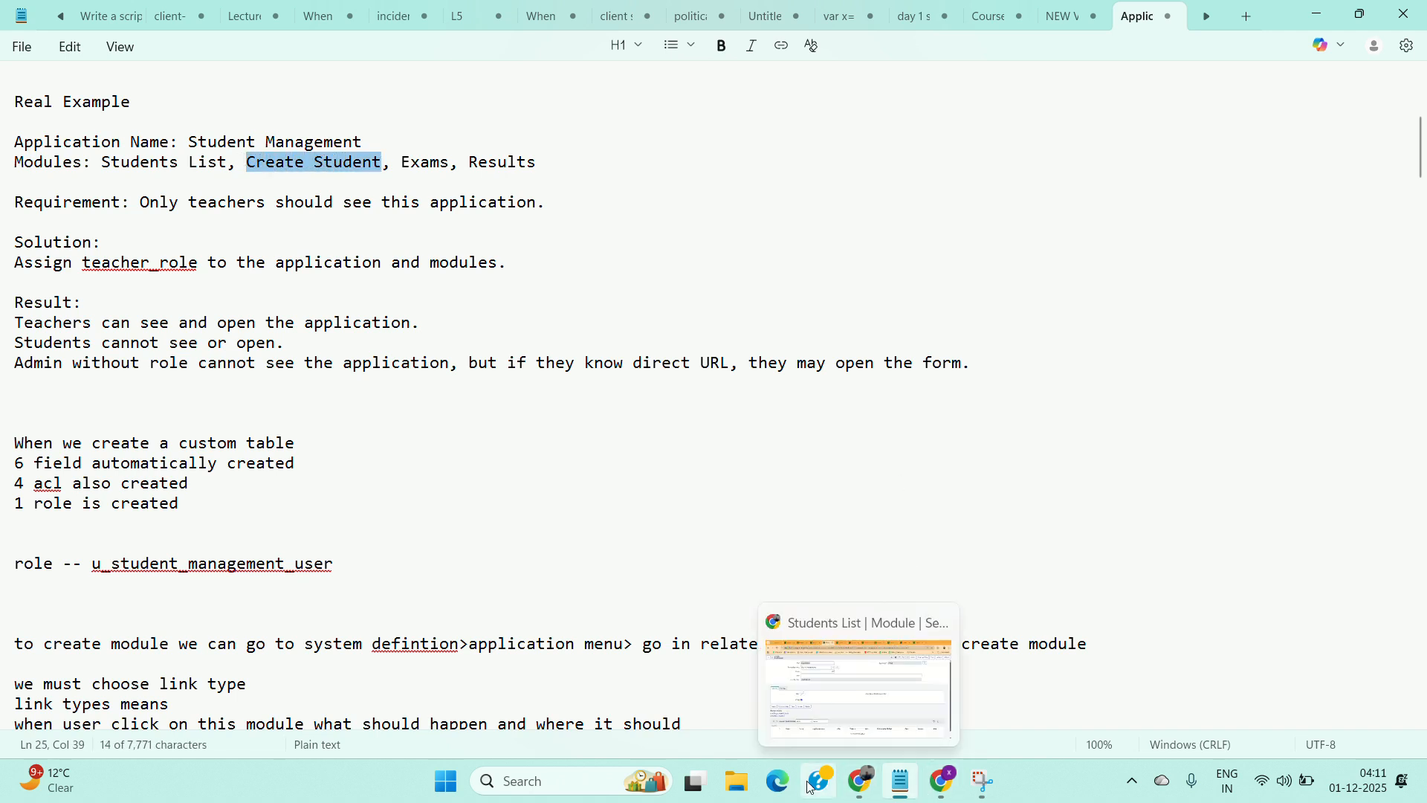
click(867, 784)
key(BackSpace)
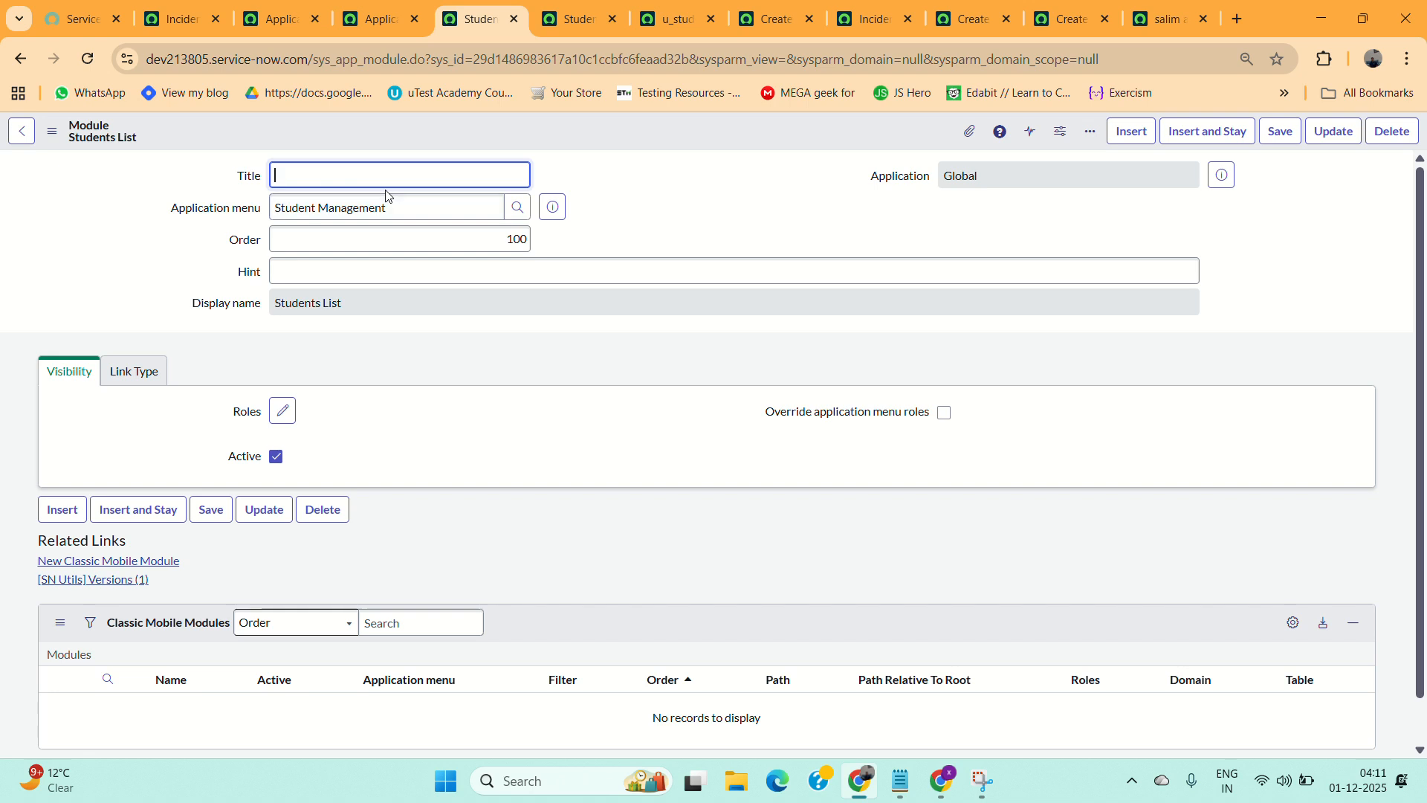
key(ctrl+v)
Set the module's link type to Single Record and insert it as a new Create Student module.
scroll(495, 465, down, 1)
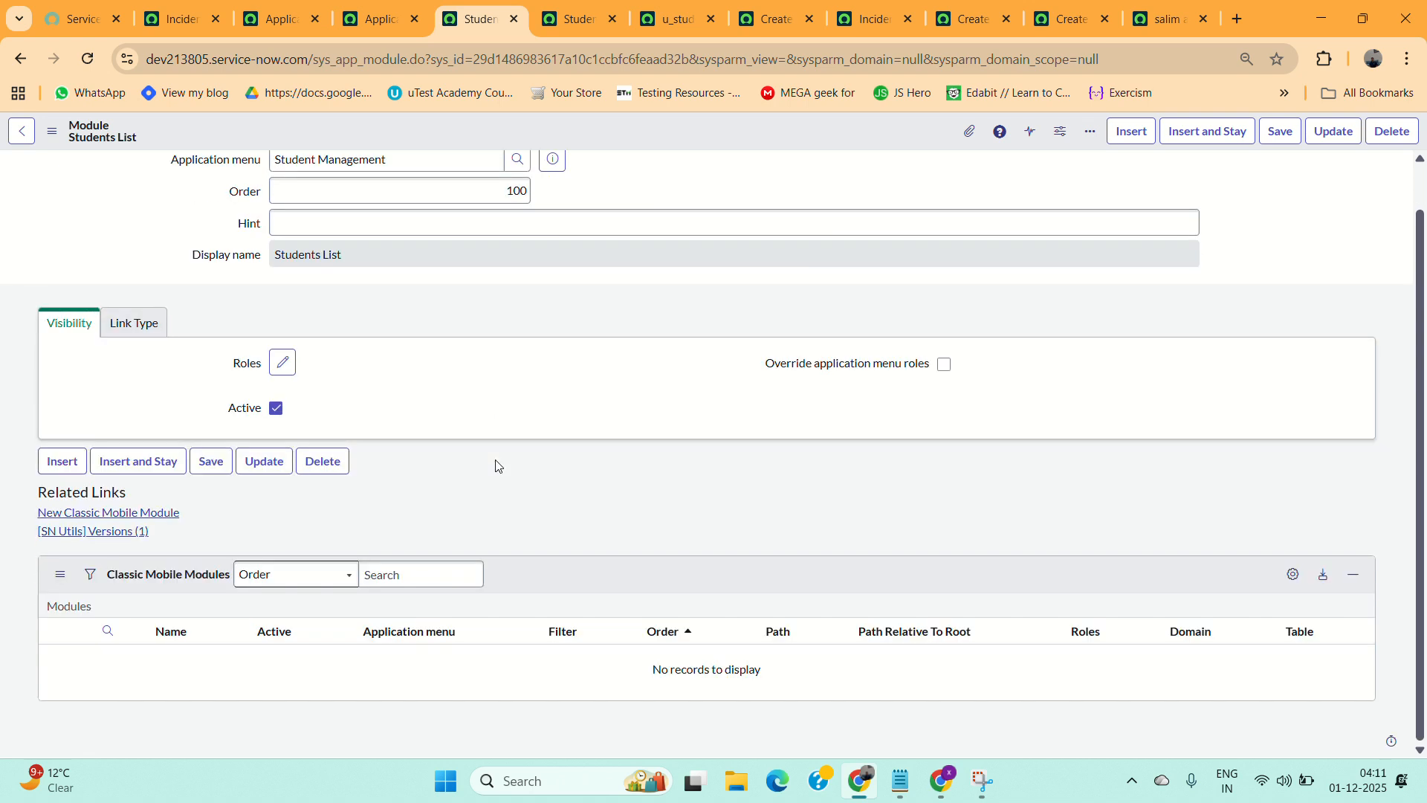
click(149, 324)
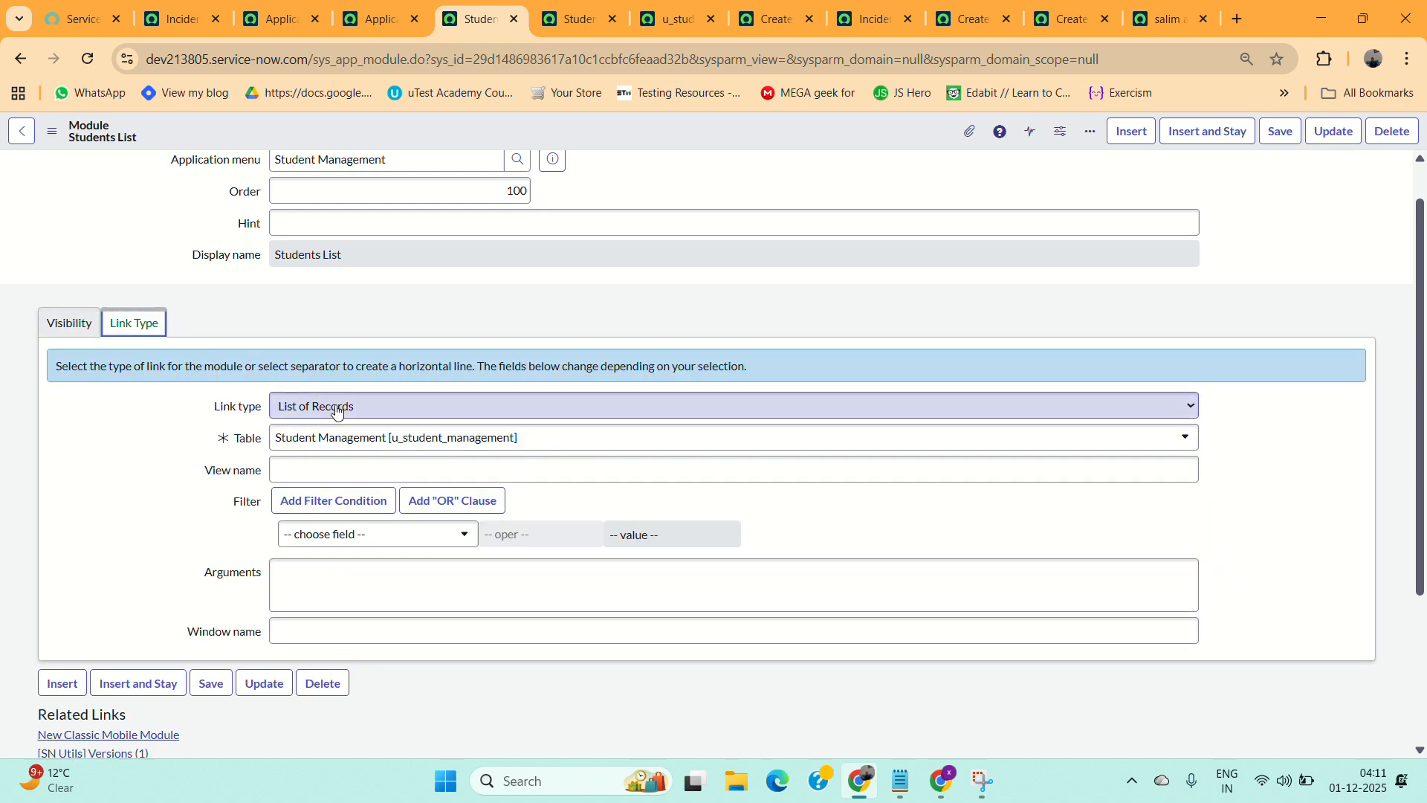
click(375, 413)
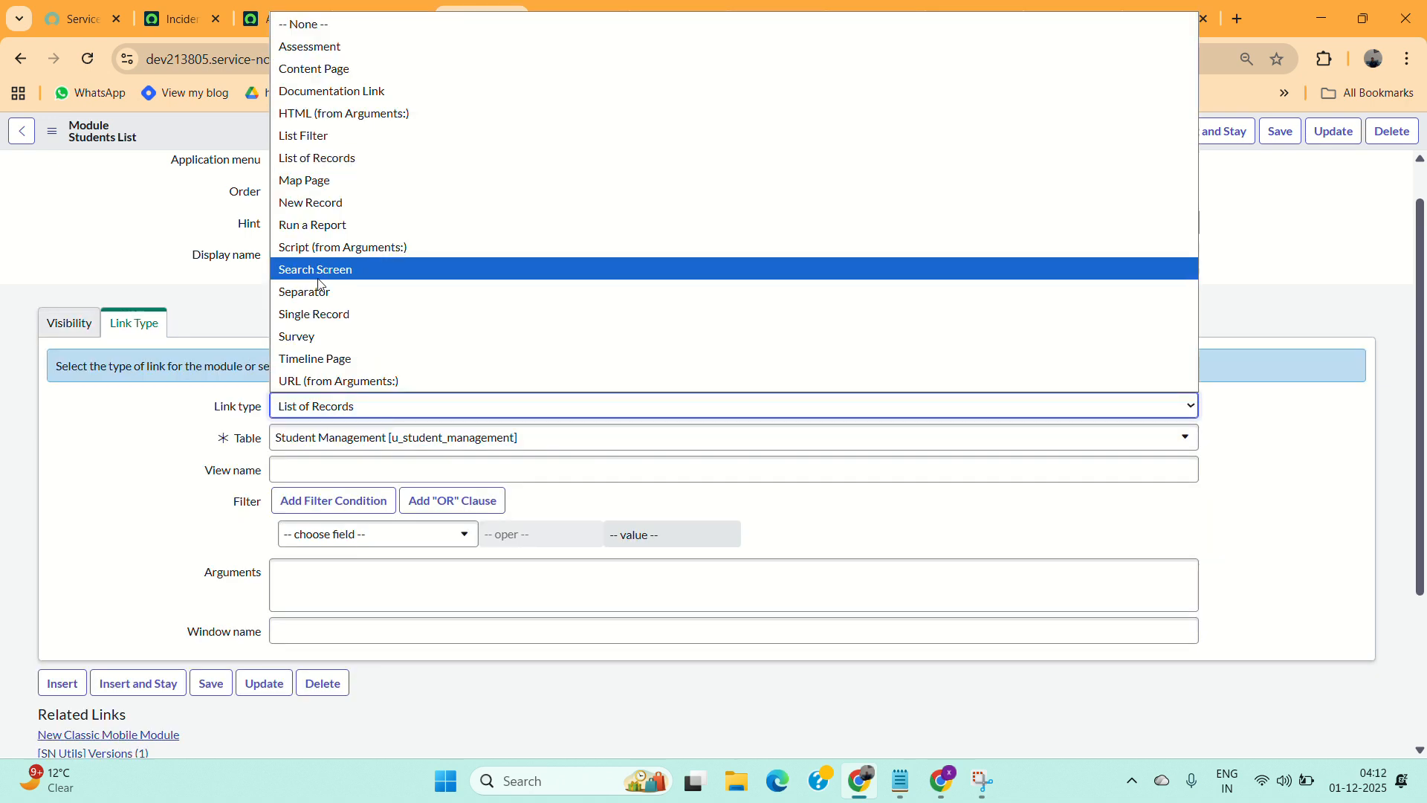
click(315, 315)
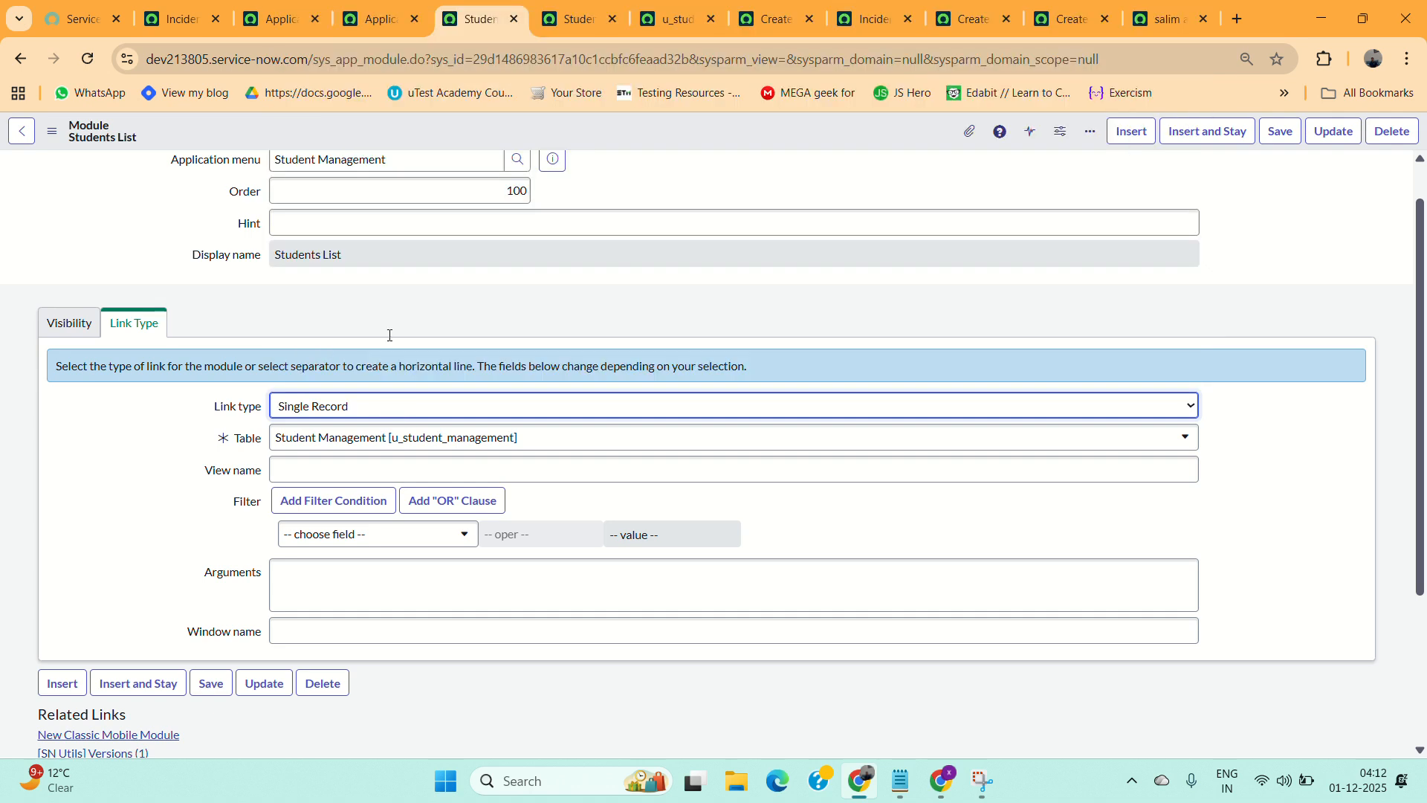
click(373, 407)
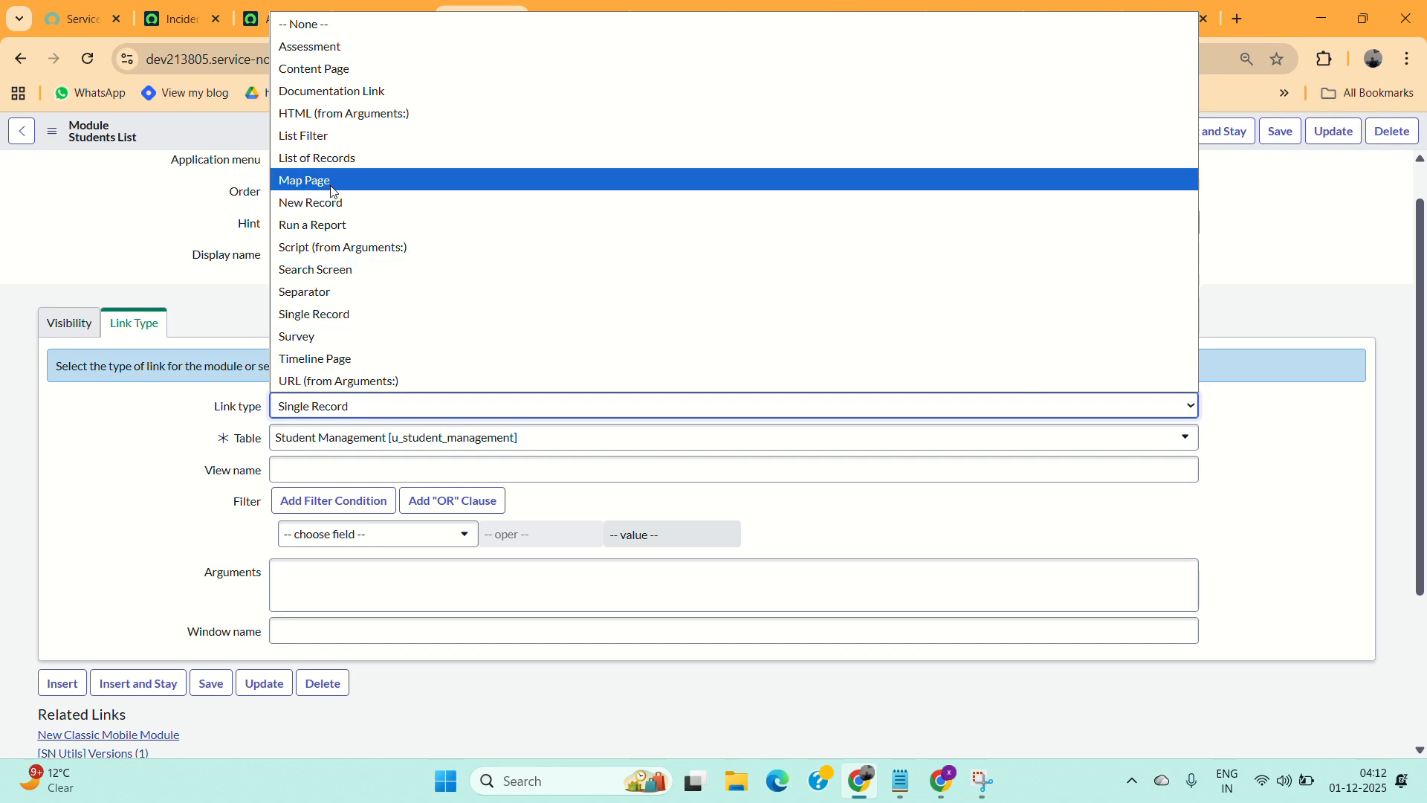
click(322, 315)
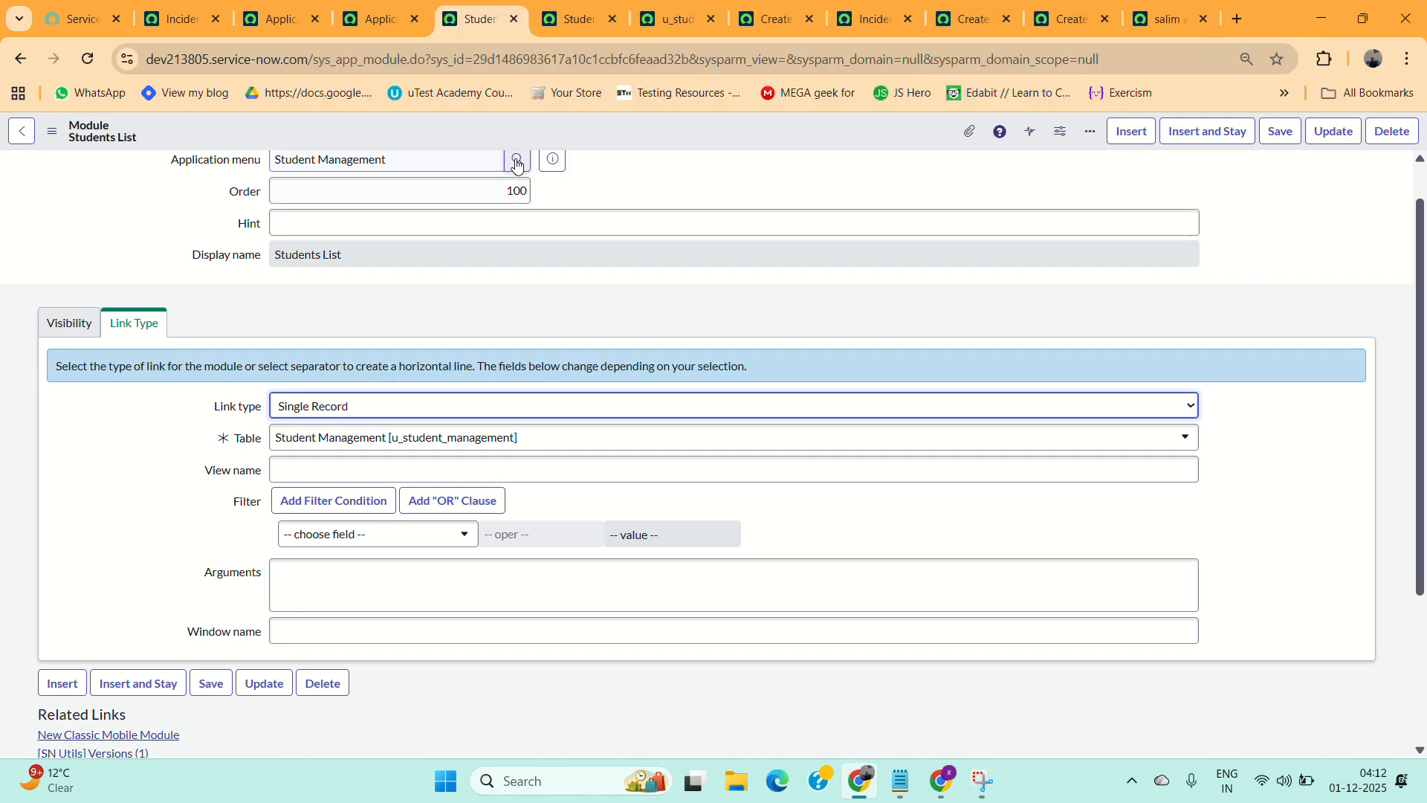
right_click(622, 144)
click(653, 196)
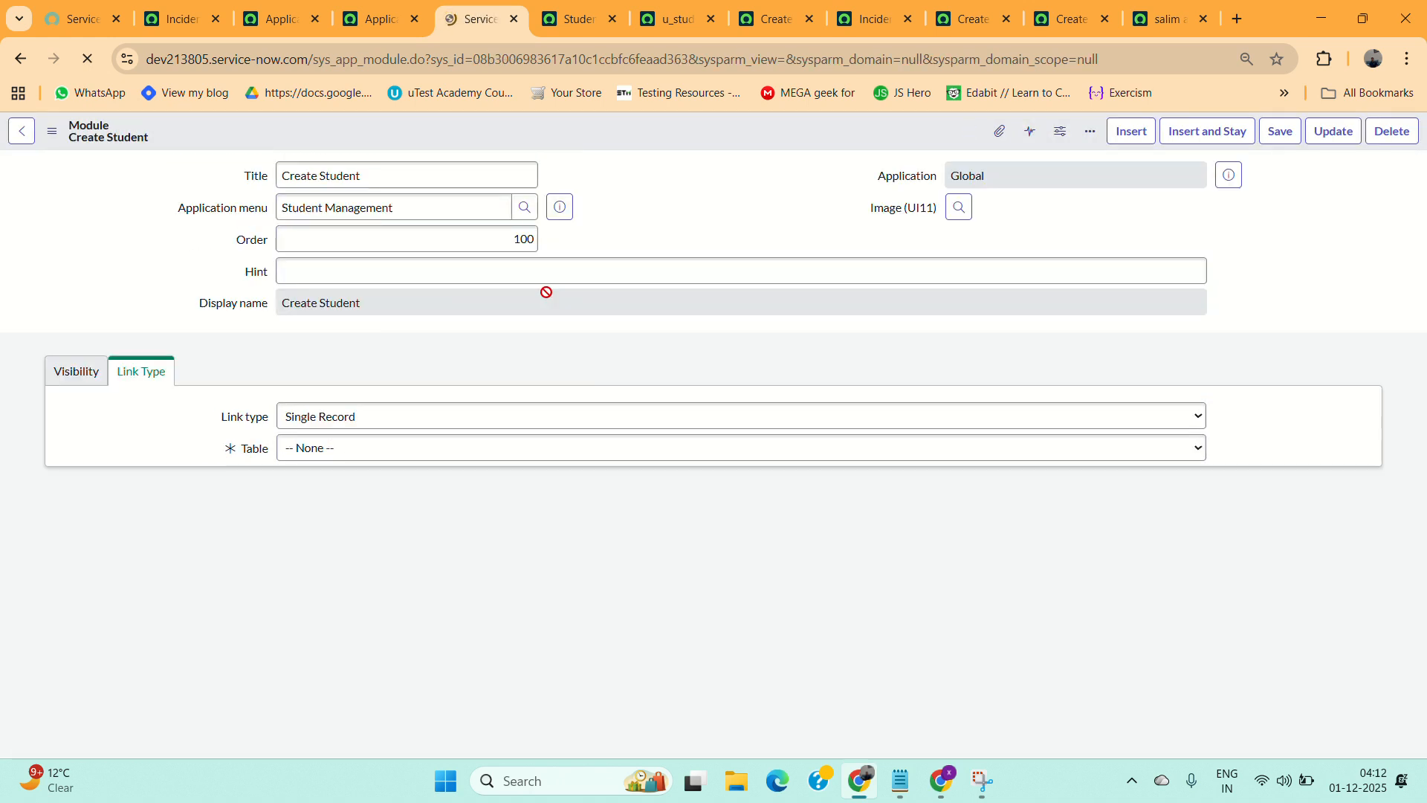
triple_click(386, 178)
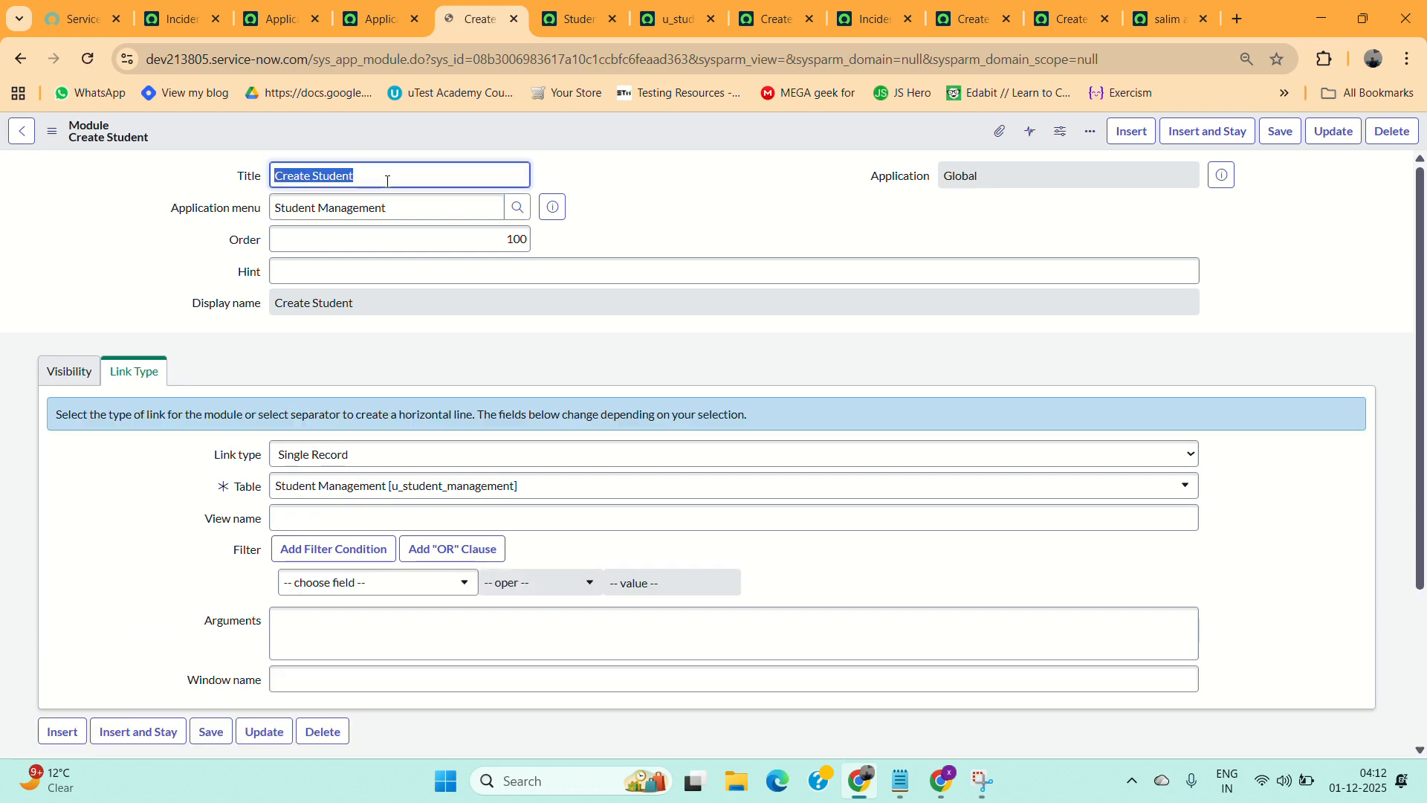
click(387, 181)
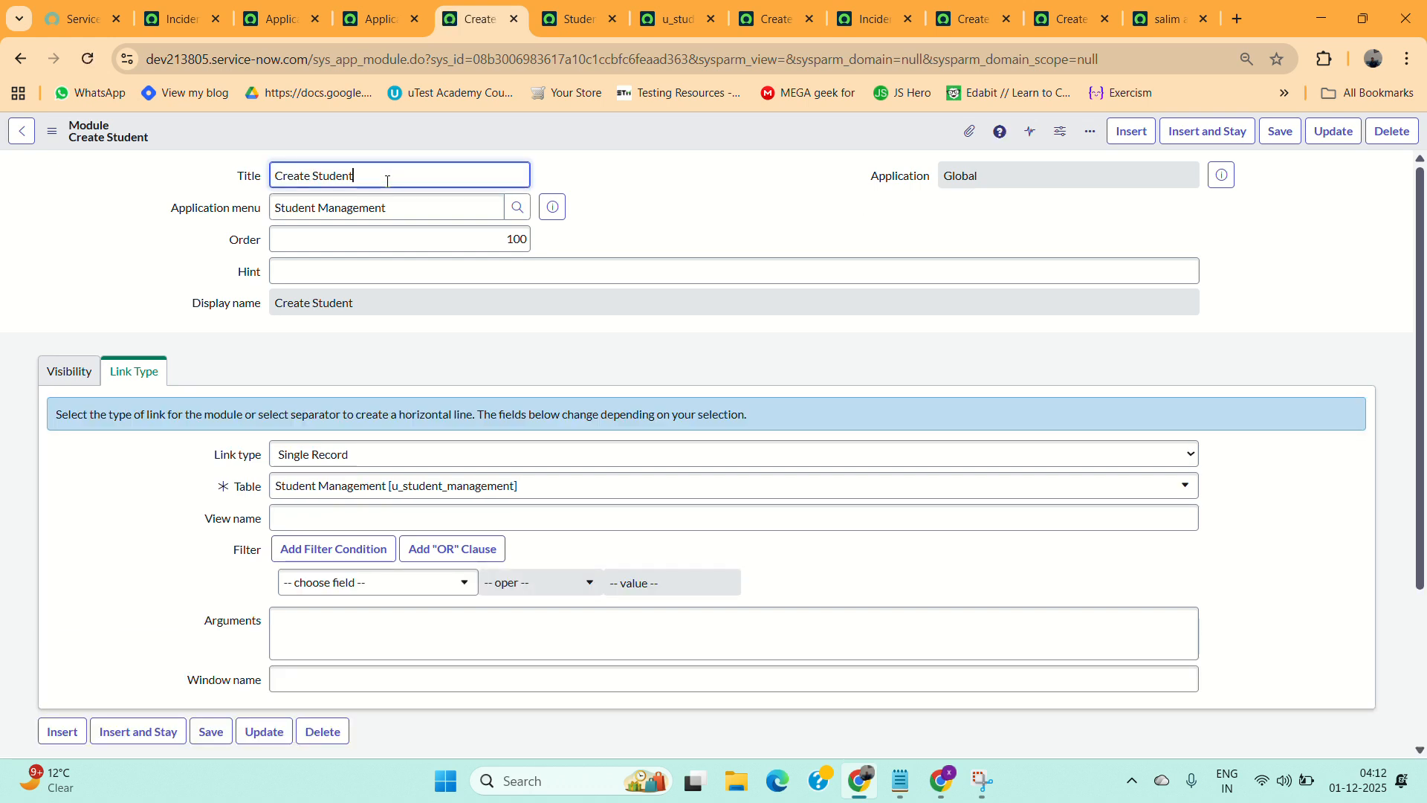
key(BackSpace)
key(BackSpace)
key(BackSpace)
key(BackSpace)
key(BackSpace)
key(BackSpace)
key(BackSpace)
key(BackSpace)
key(BackSpace)
key(BackSpace)
key(BackSpace)
key(BackSpace)
key(BackSpace)
key(BackSpace)
text(Result)
Open the Student Management application menu and set the Students List module's order to 200.
click(380, 20)
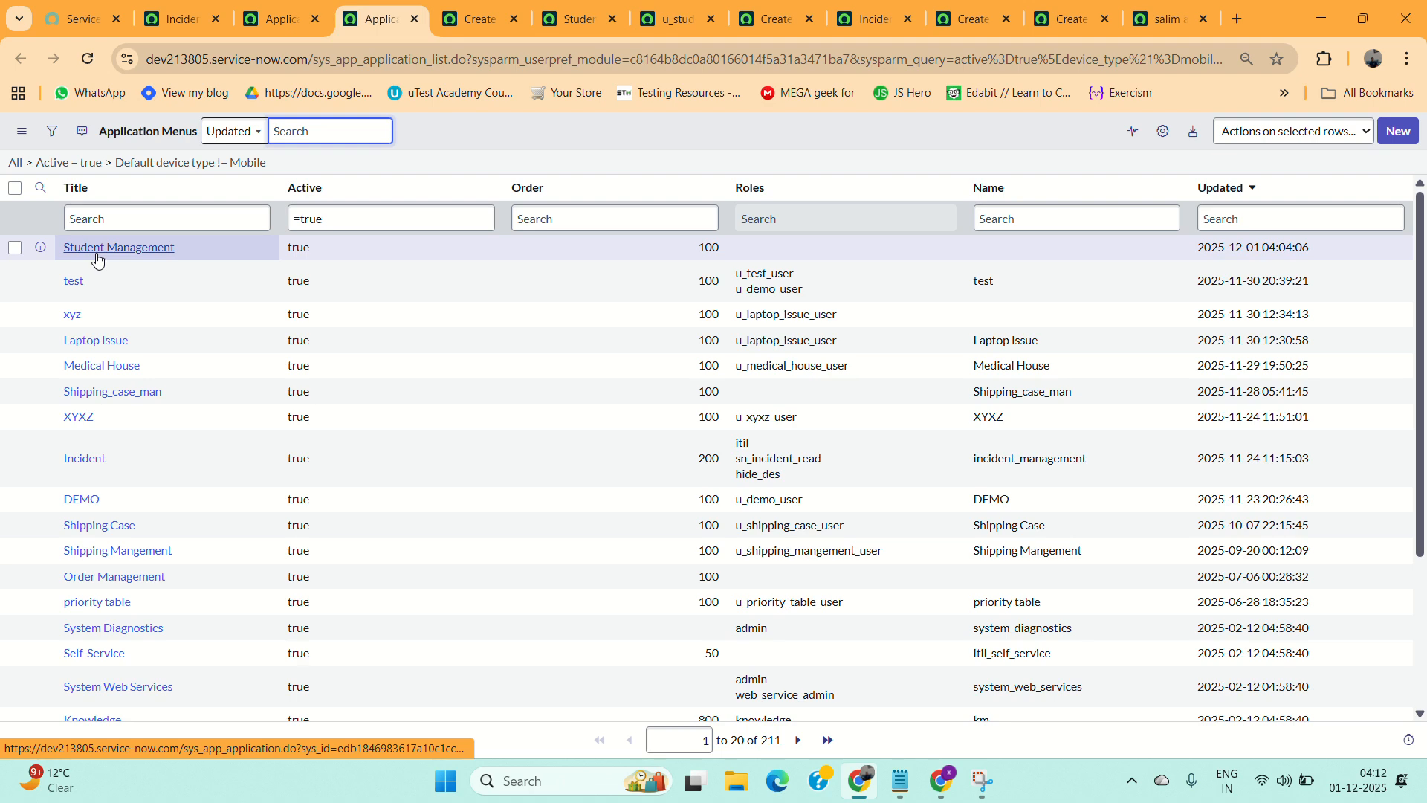
click(97, 253)
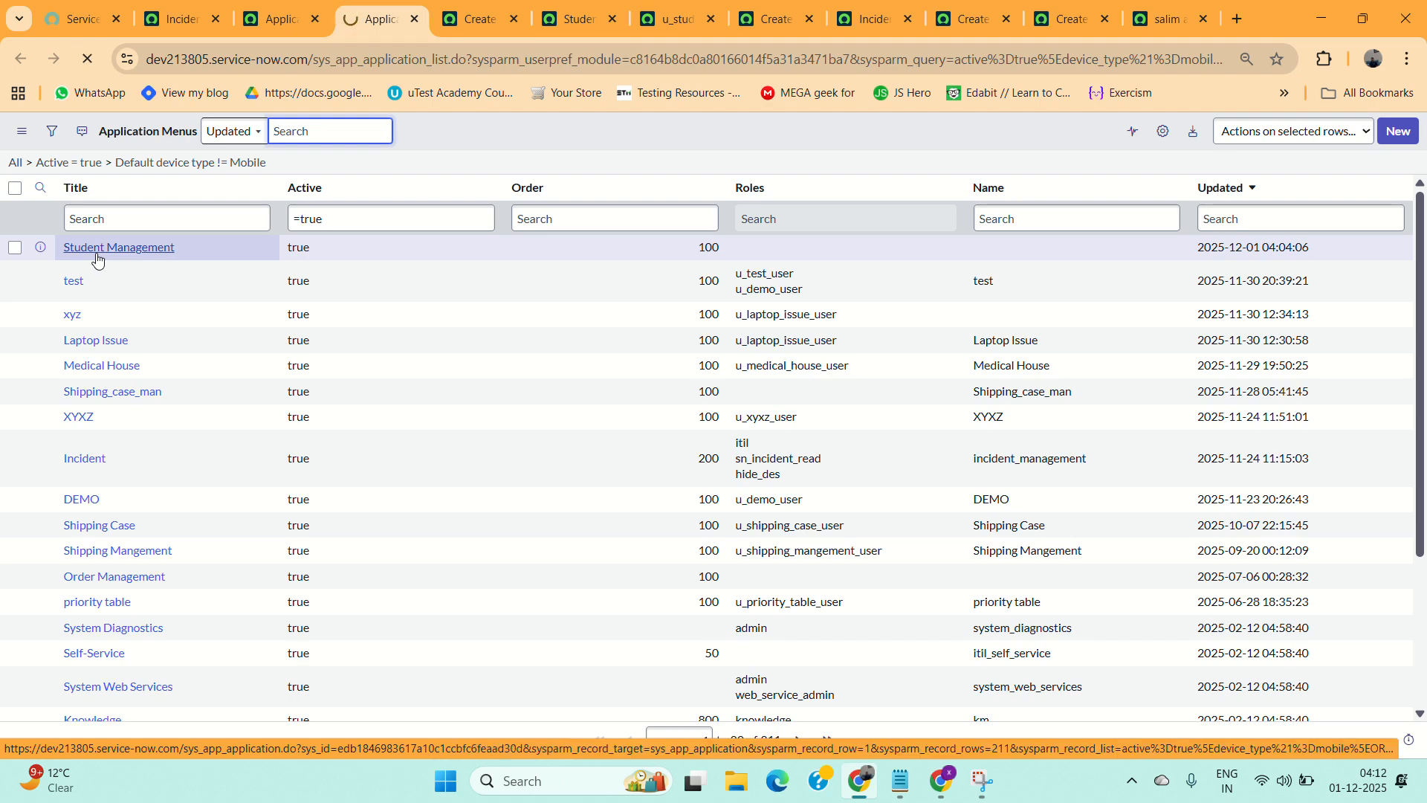
scroll(396, 442, down, 2)
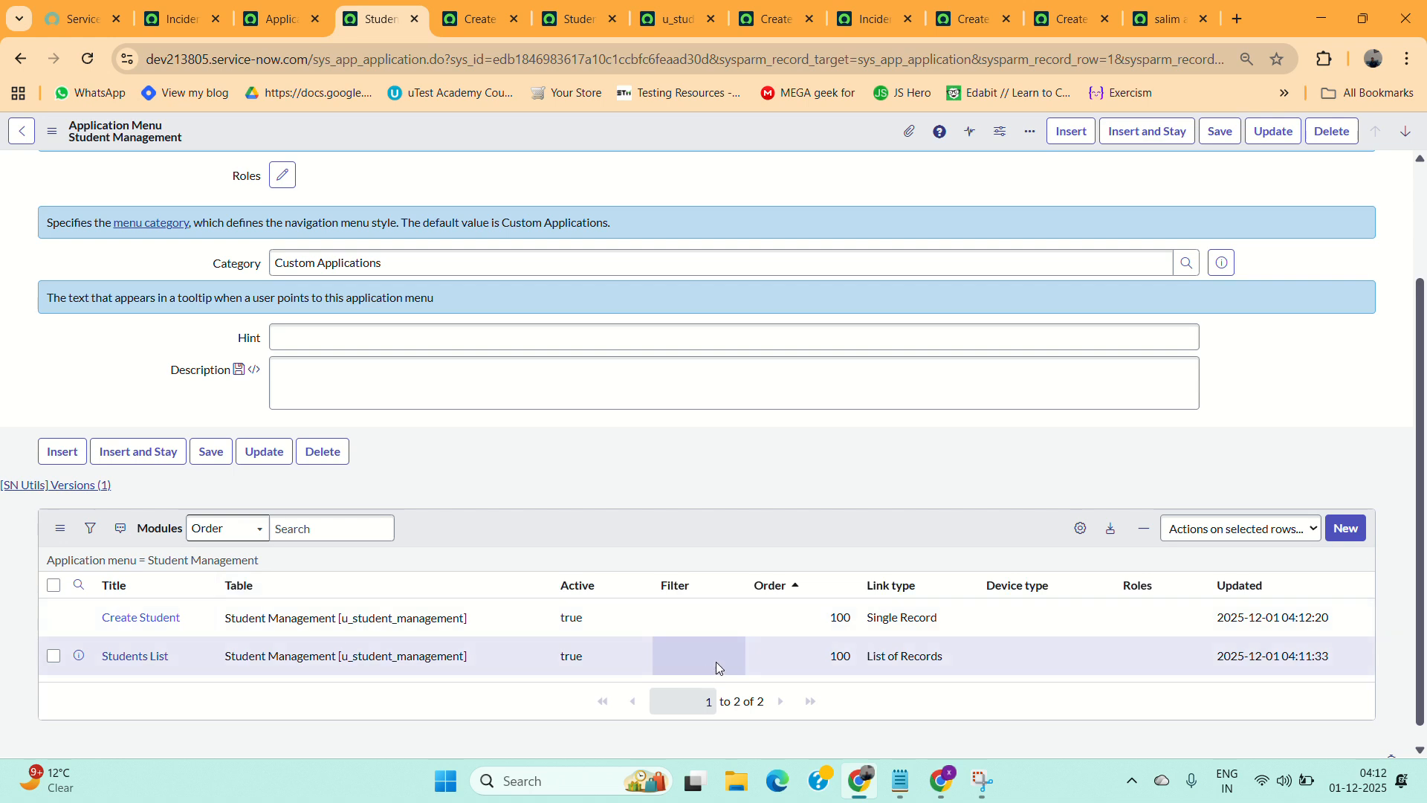
click(829, 662)
double_click(829, 662)
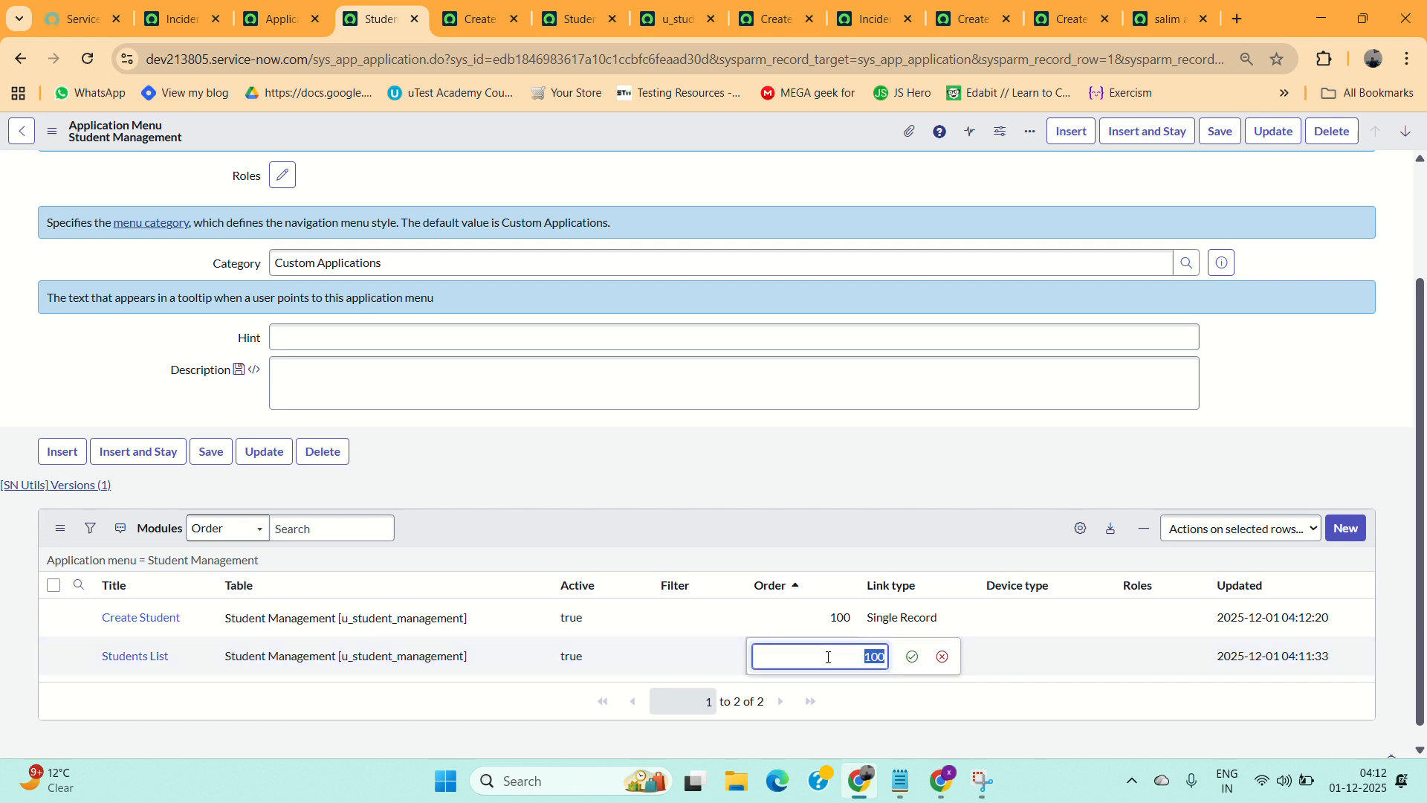
text(200)
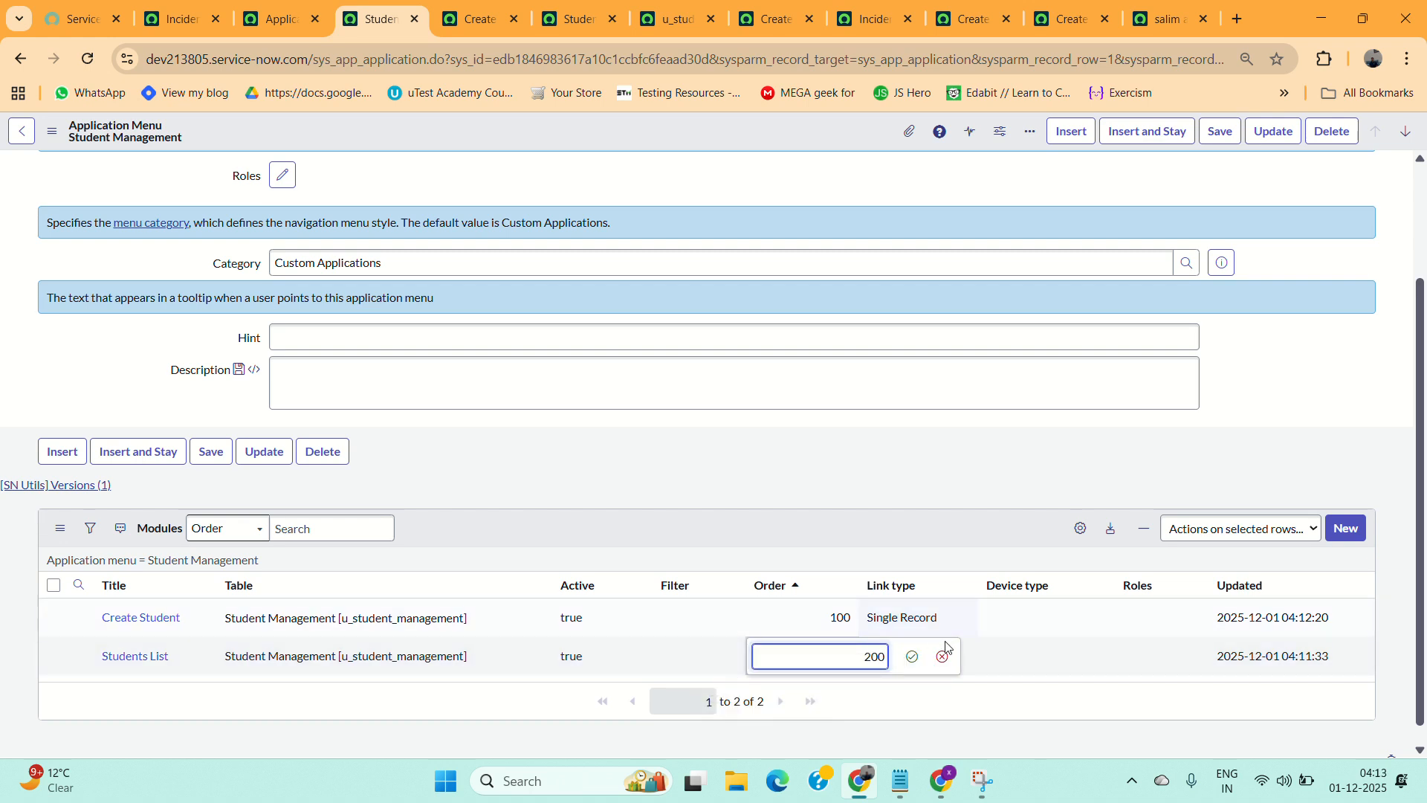
click(911, 660)
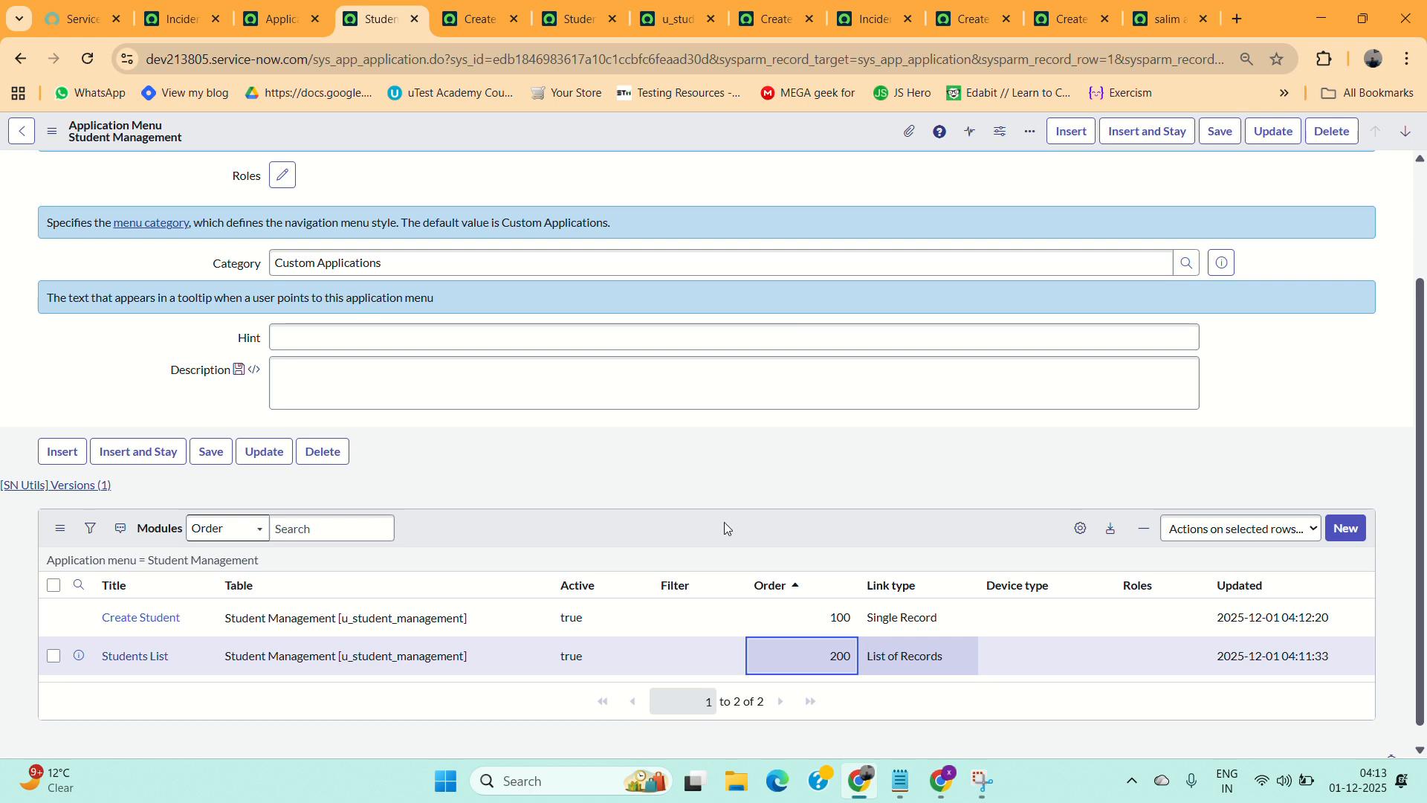
Save the Student Management application menu record.
click(191, 19)
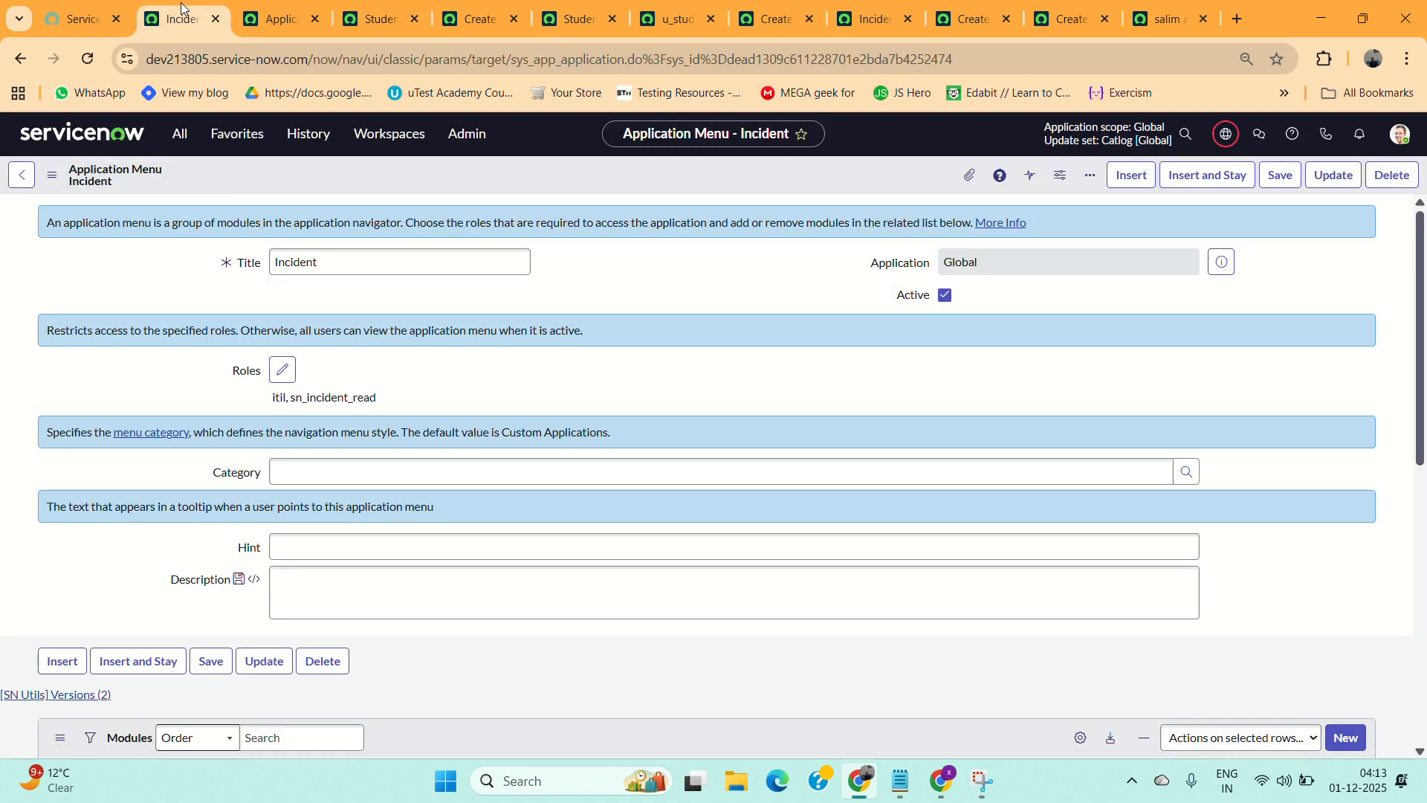
click(244, 3)
click(364, 9)
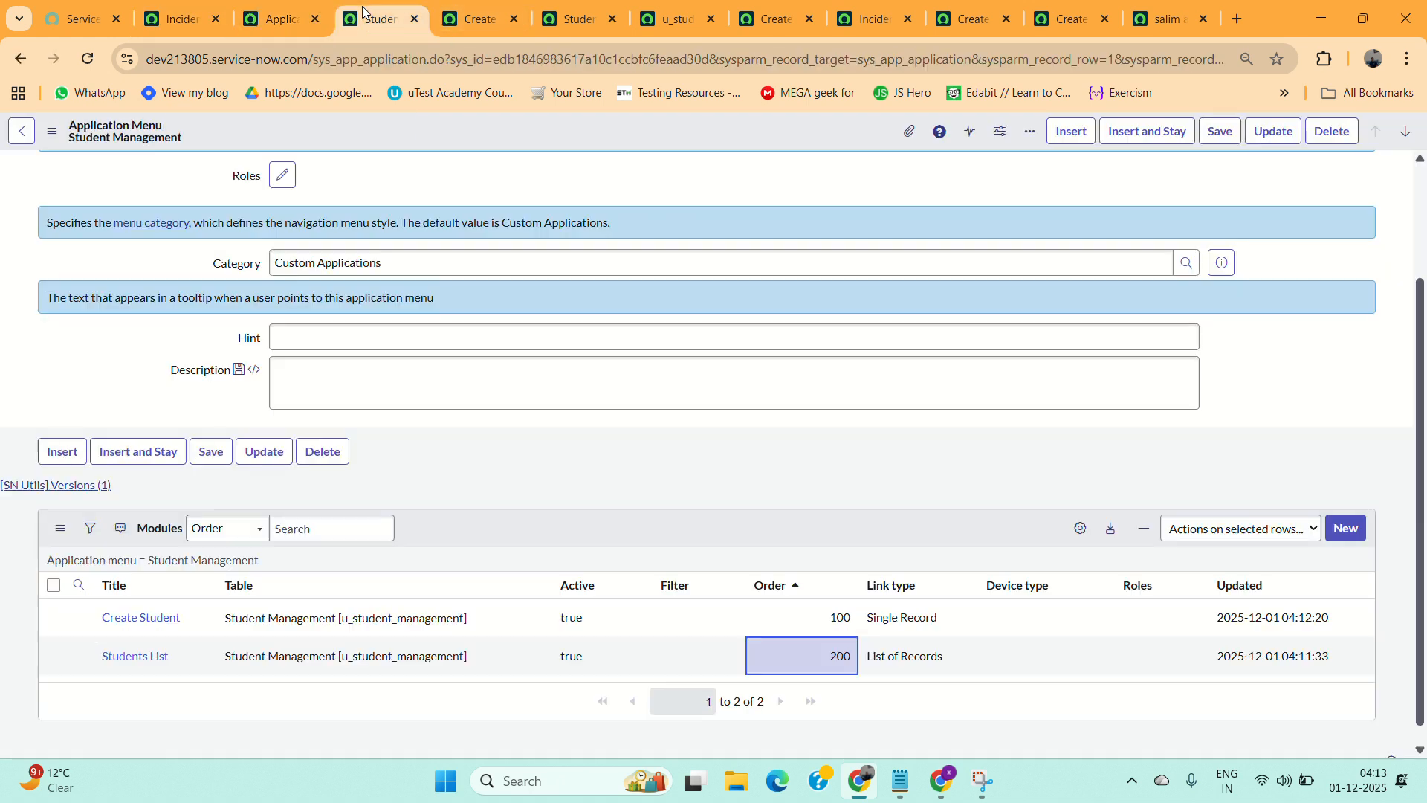
click(1217, 132)
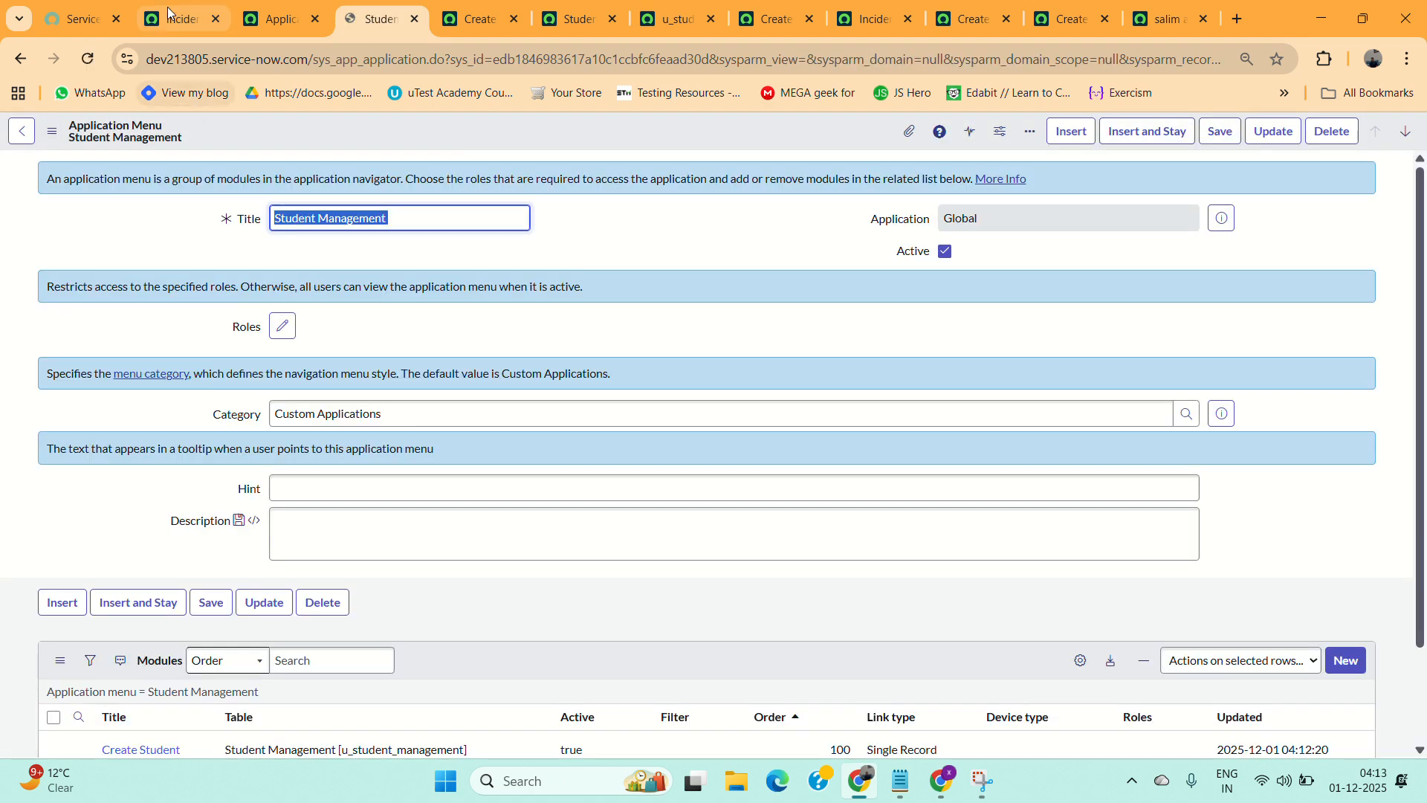
Save the Incident application menu record and reopen the application navigator.
click(167, 10)
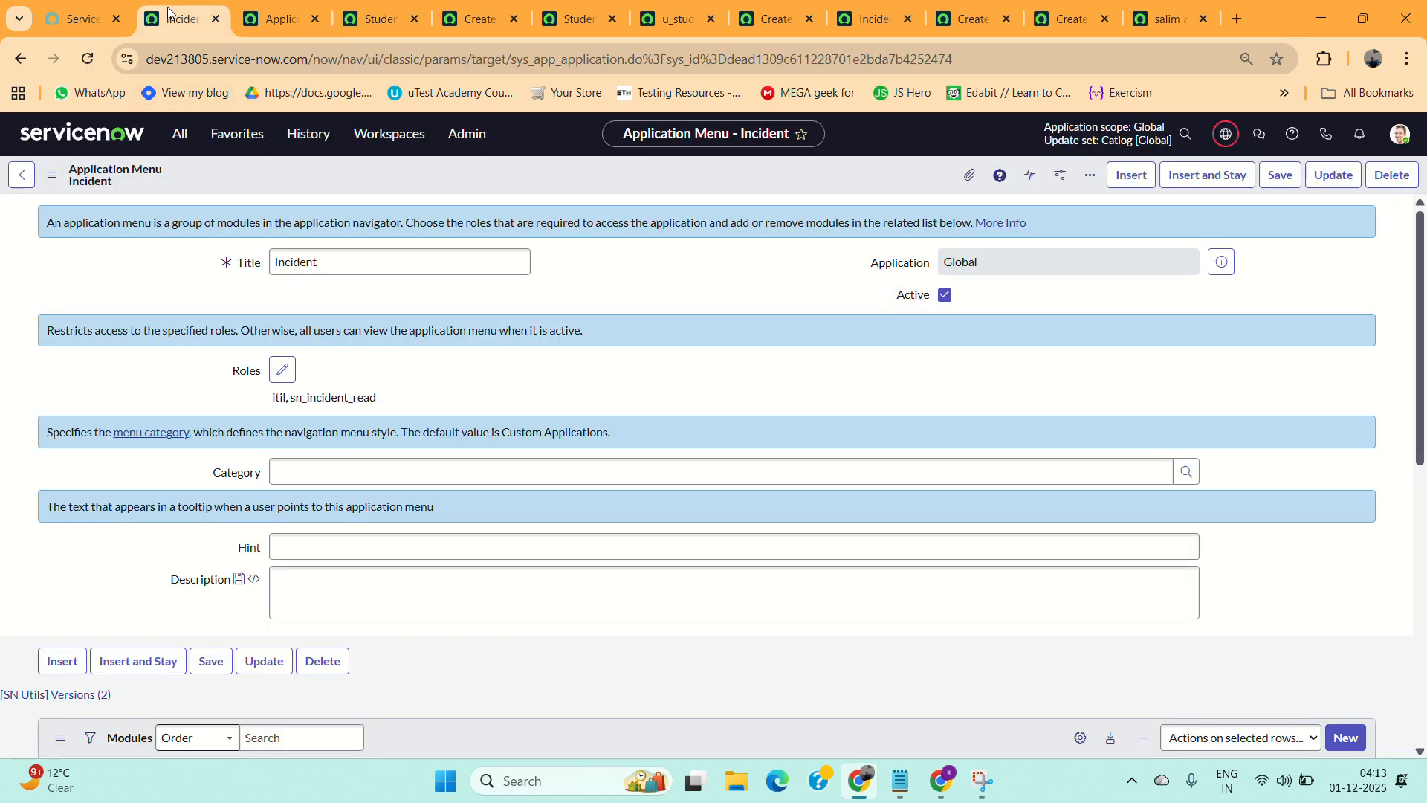
click(178, 132)
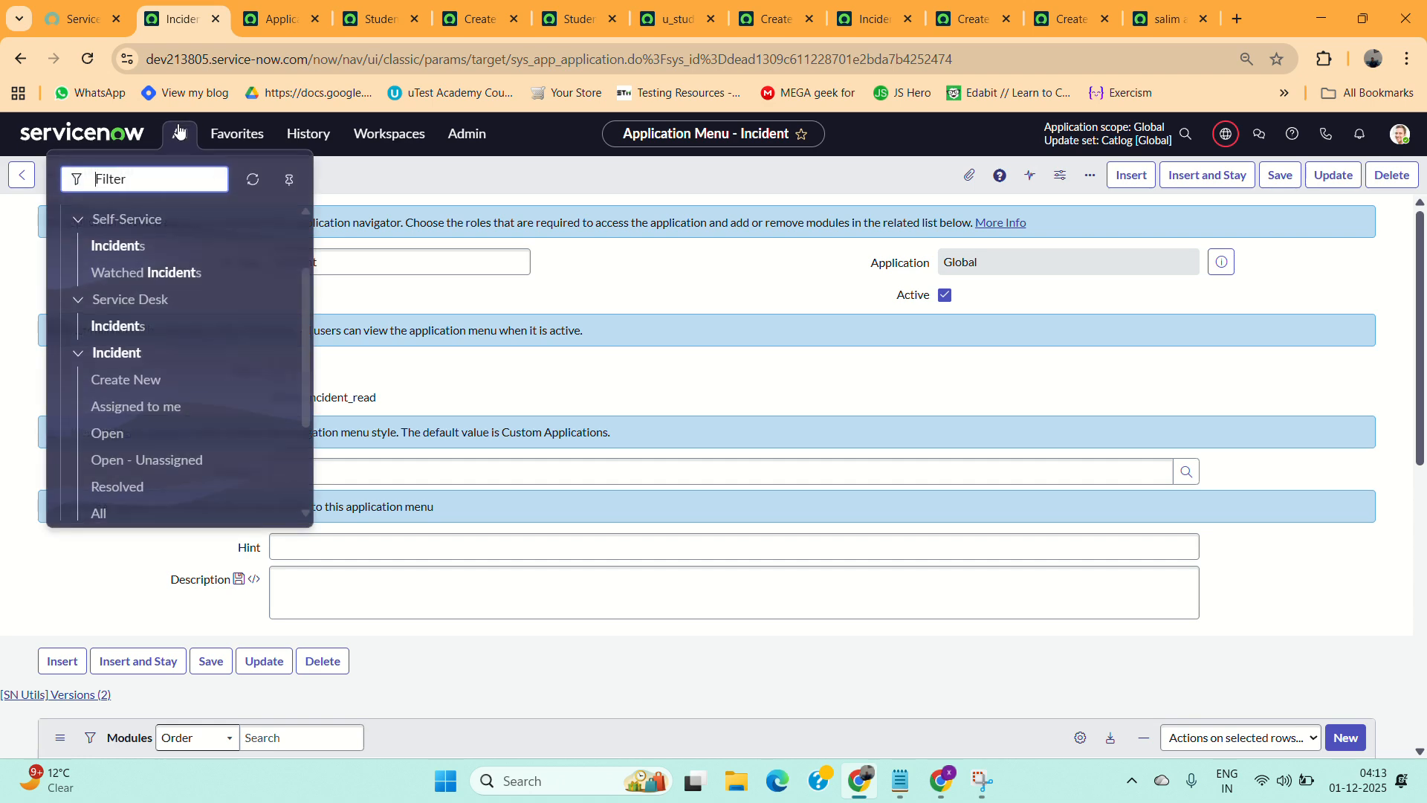
key(F5)
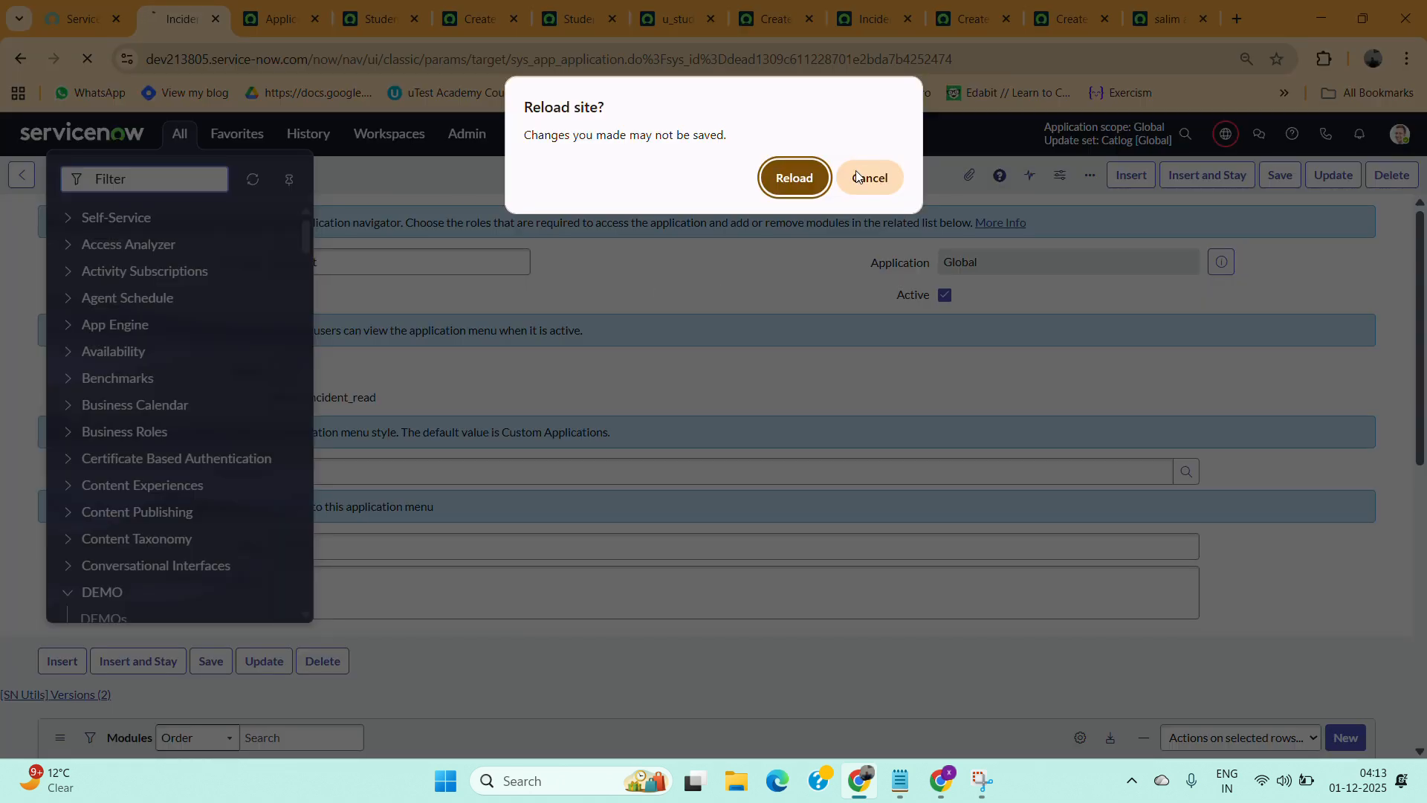
click(876, 175)
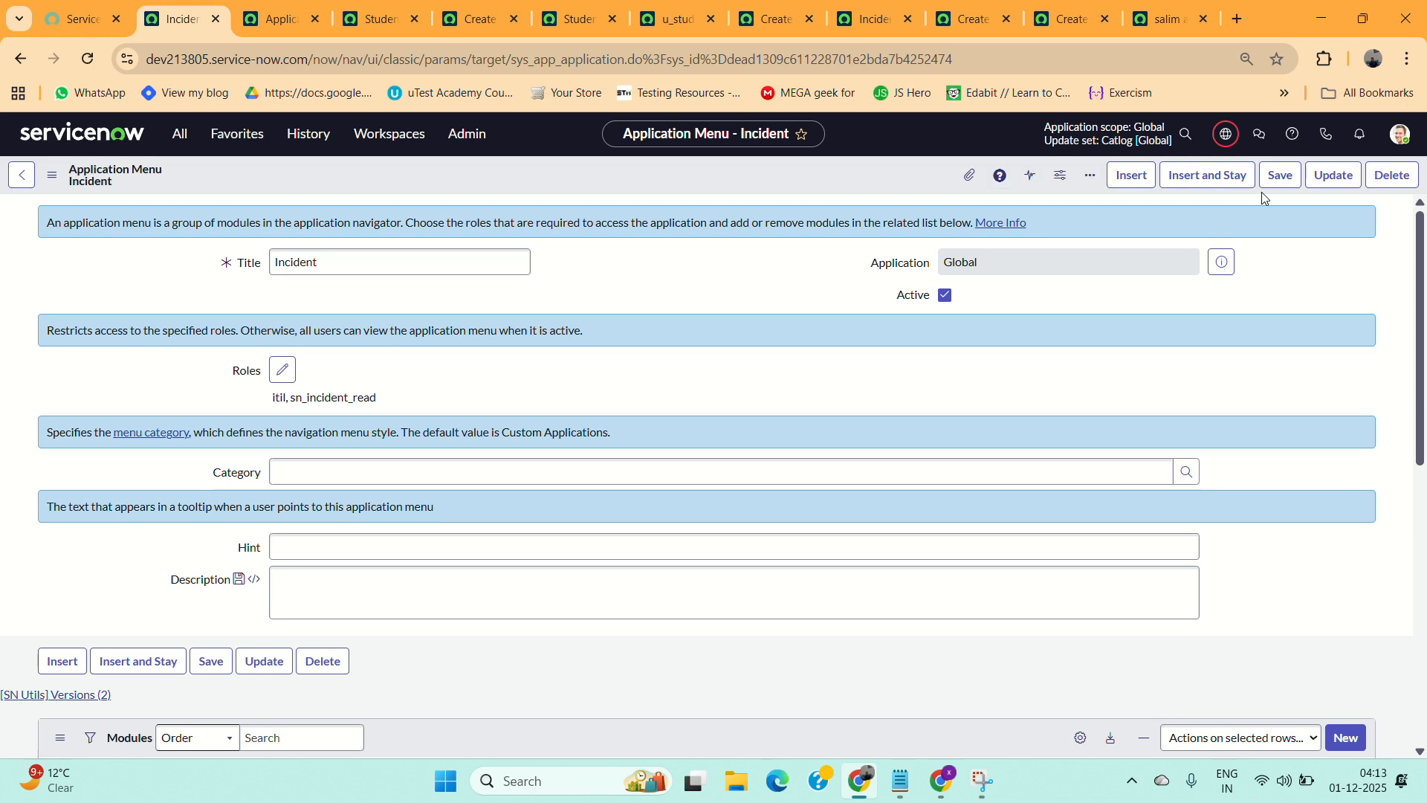
click(1279, 178)
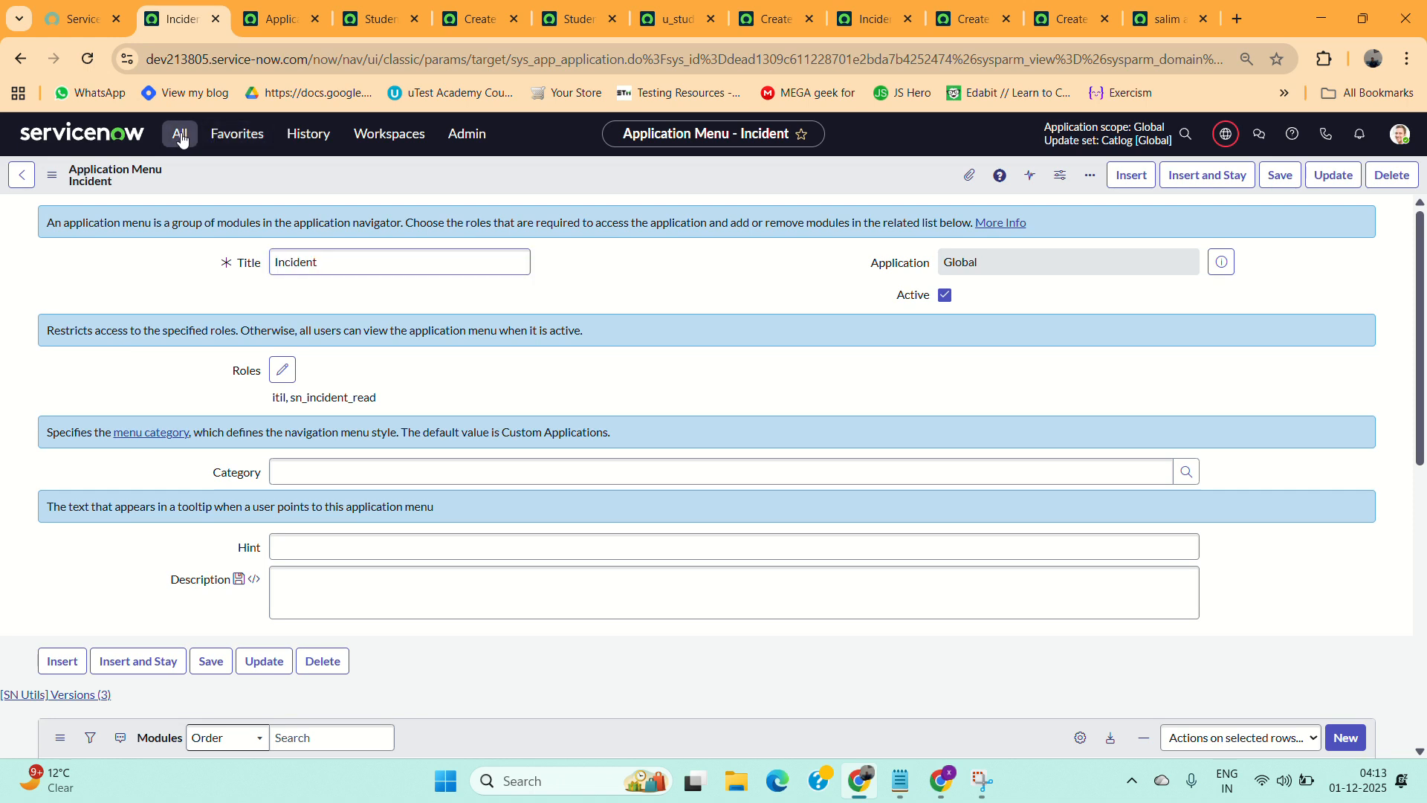
click(180, 138)
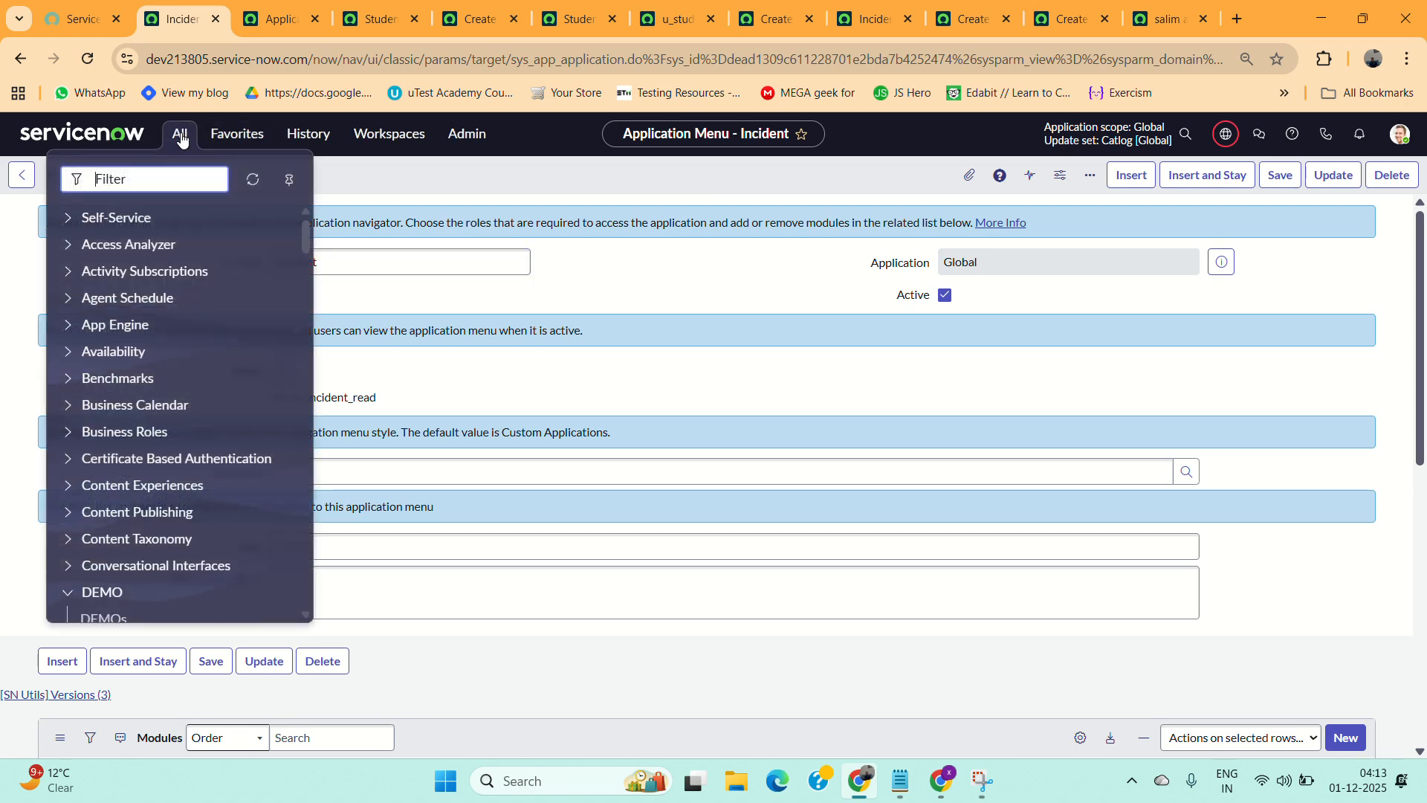
Filter the application navigator for student and open the Students List module in a new tab to check it.
text(st)
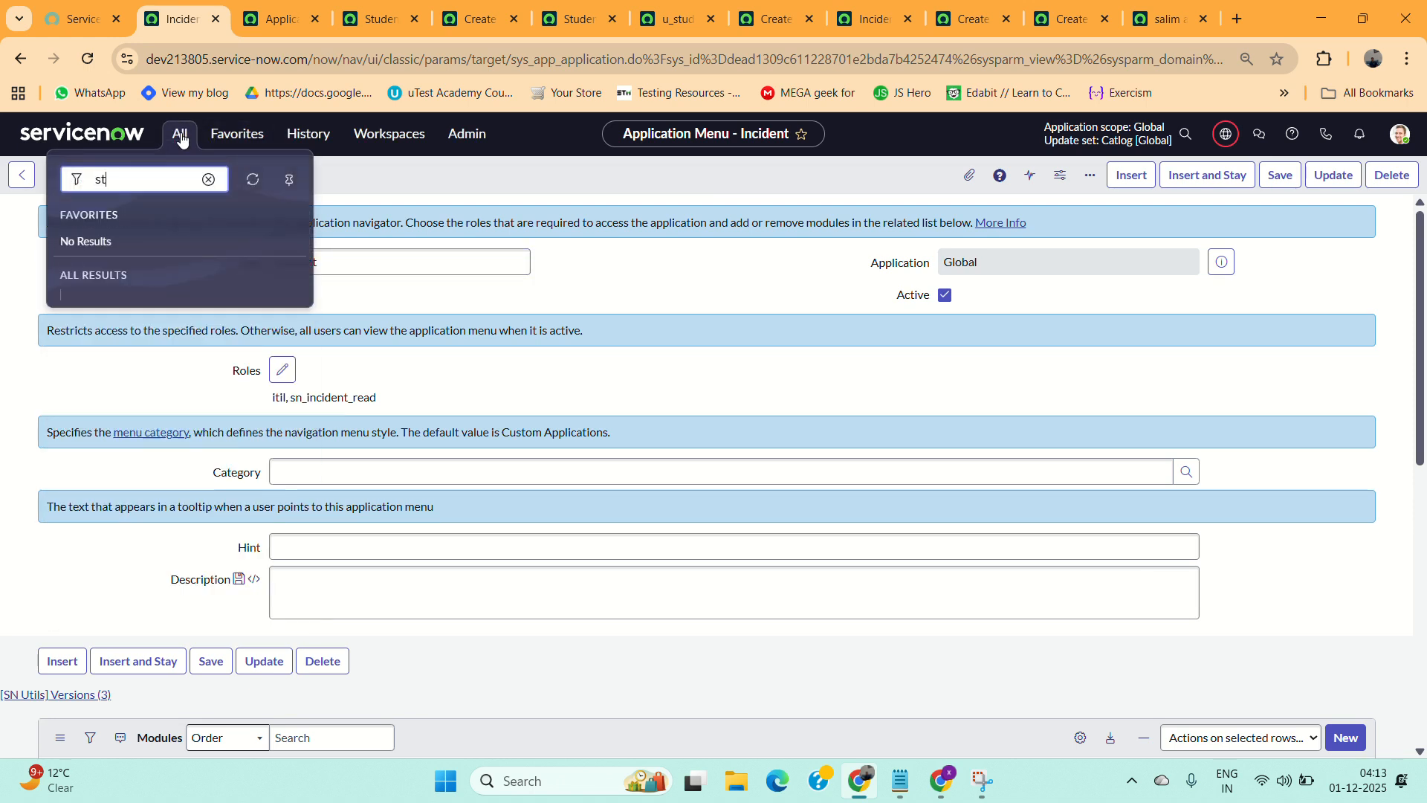
text(udent)
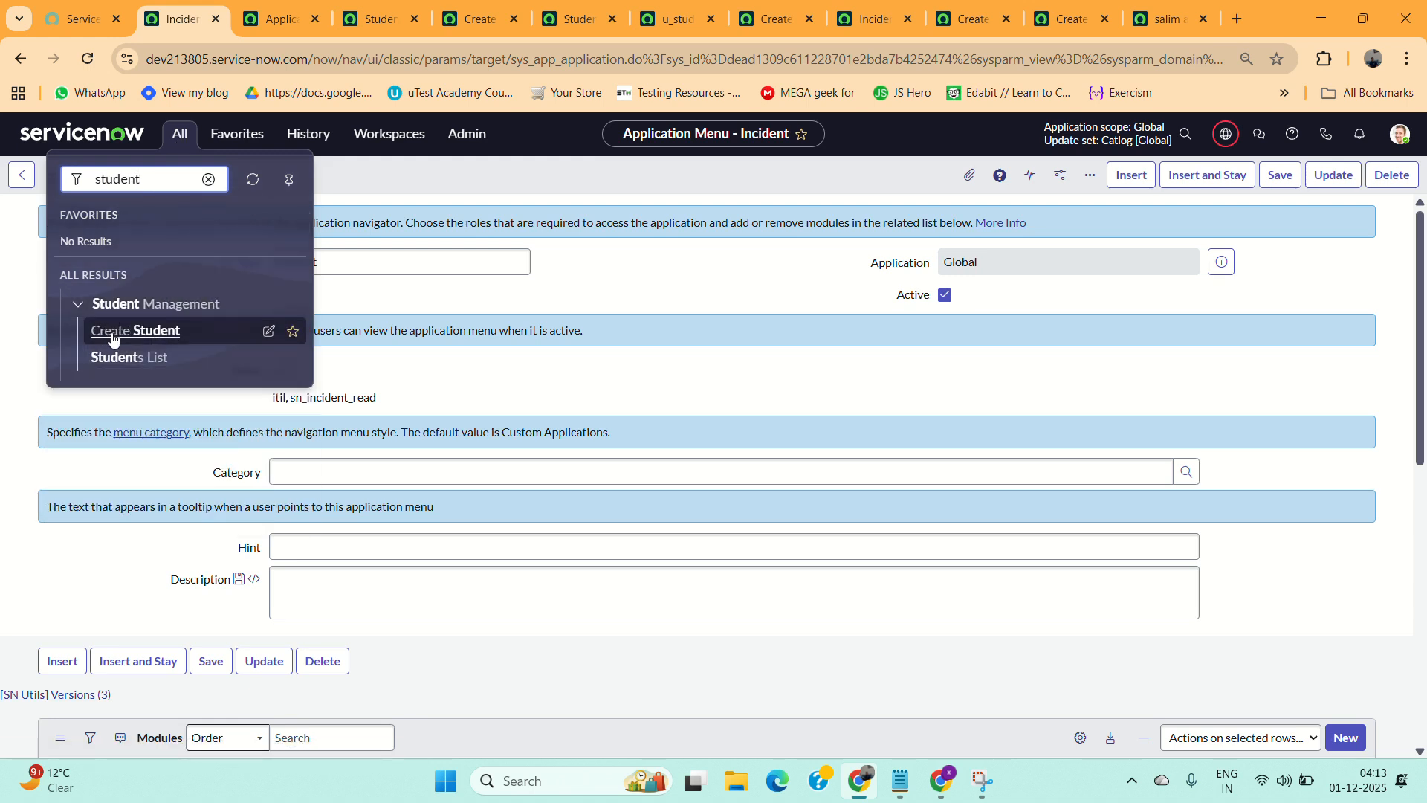
middle_click(147, 363)
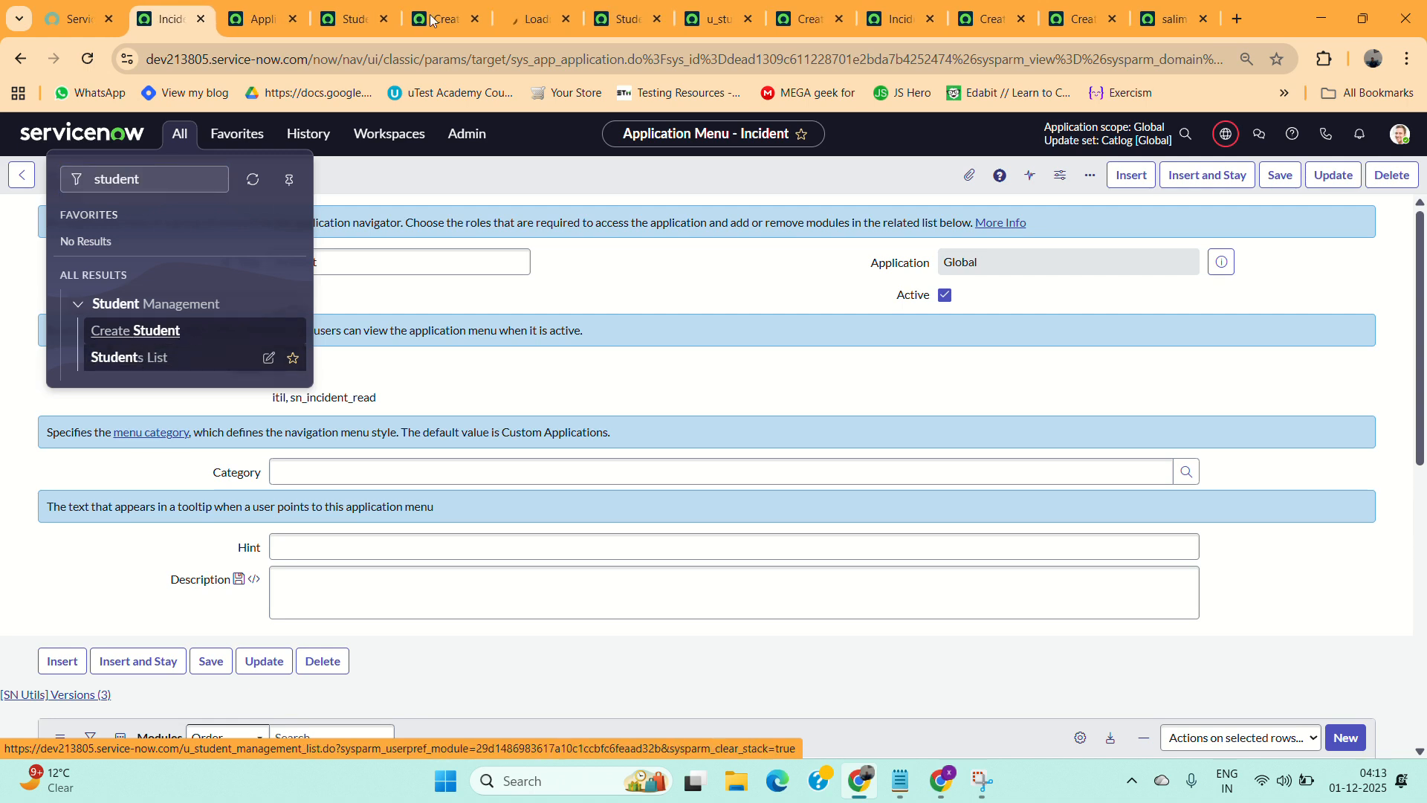
click(524, 14)
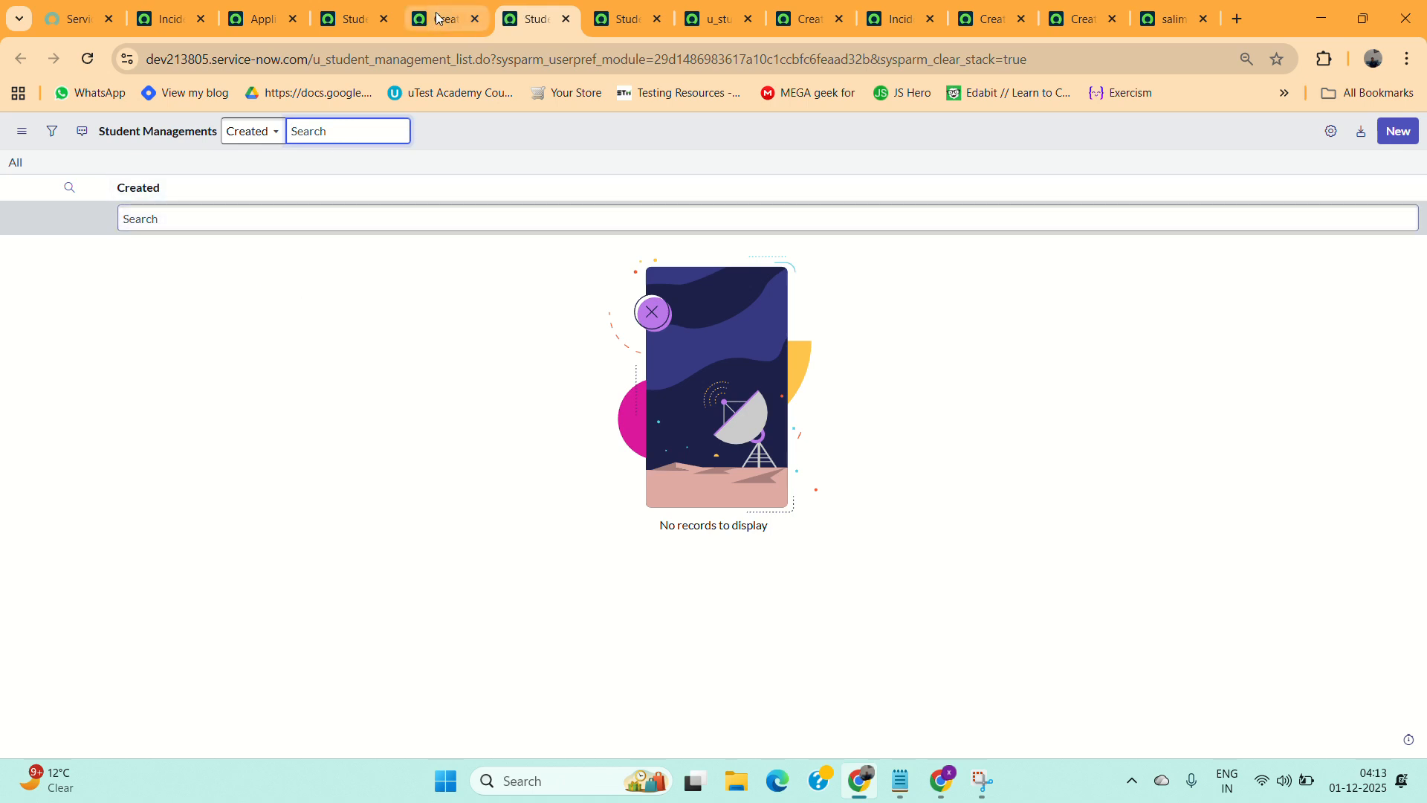
click(162, 19)
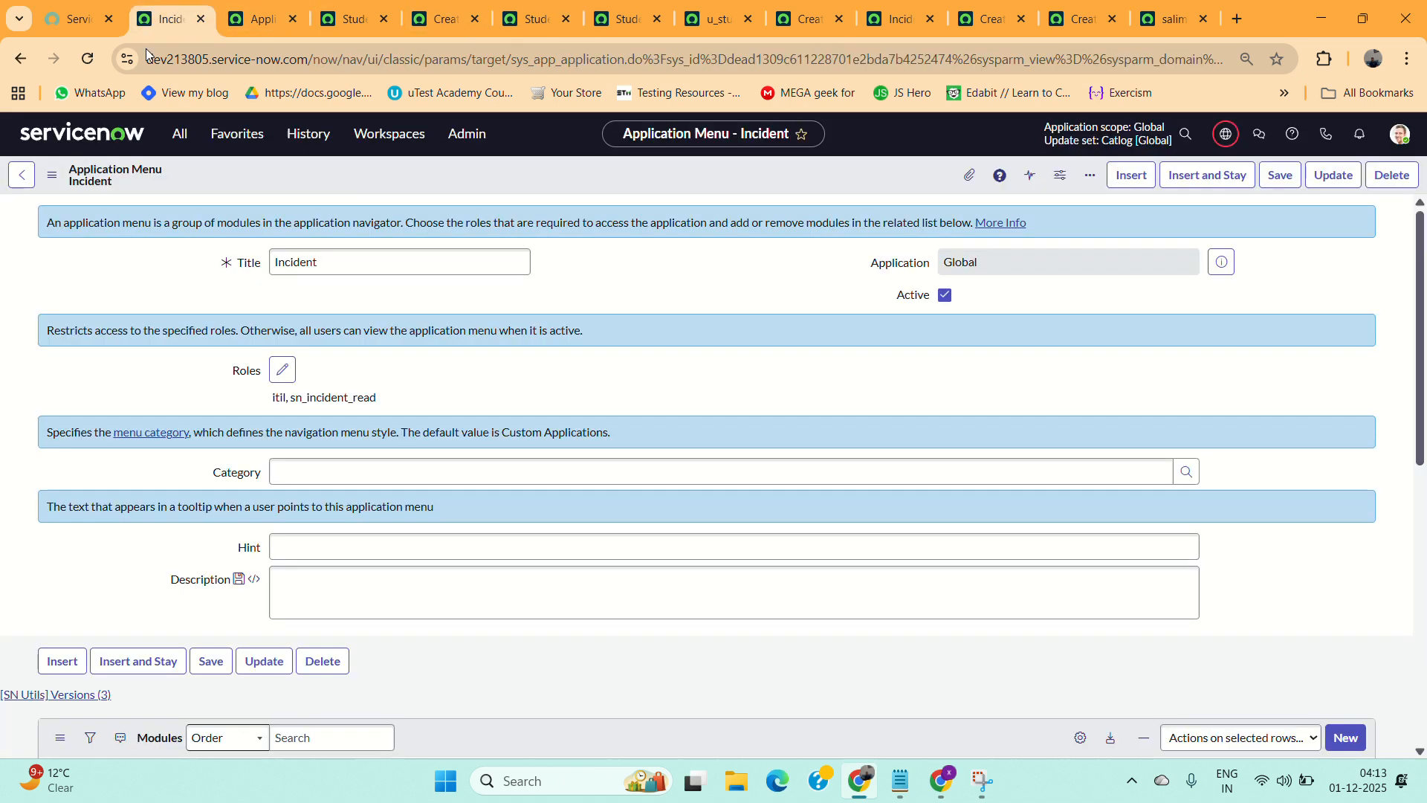
Open the Create Student module and launch Form Layout configuration for the Student Management form, skipping the Form Builder suggestion.
click(180, 133)
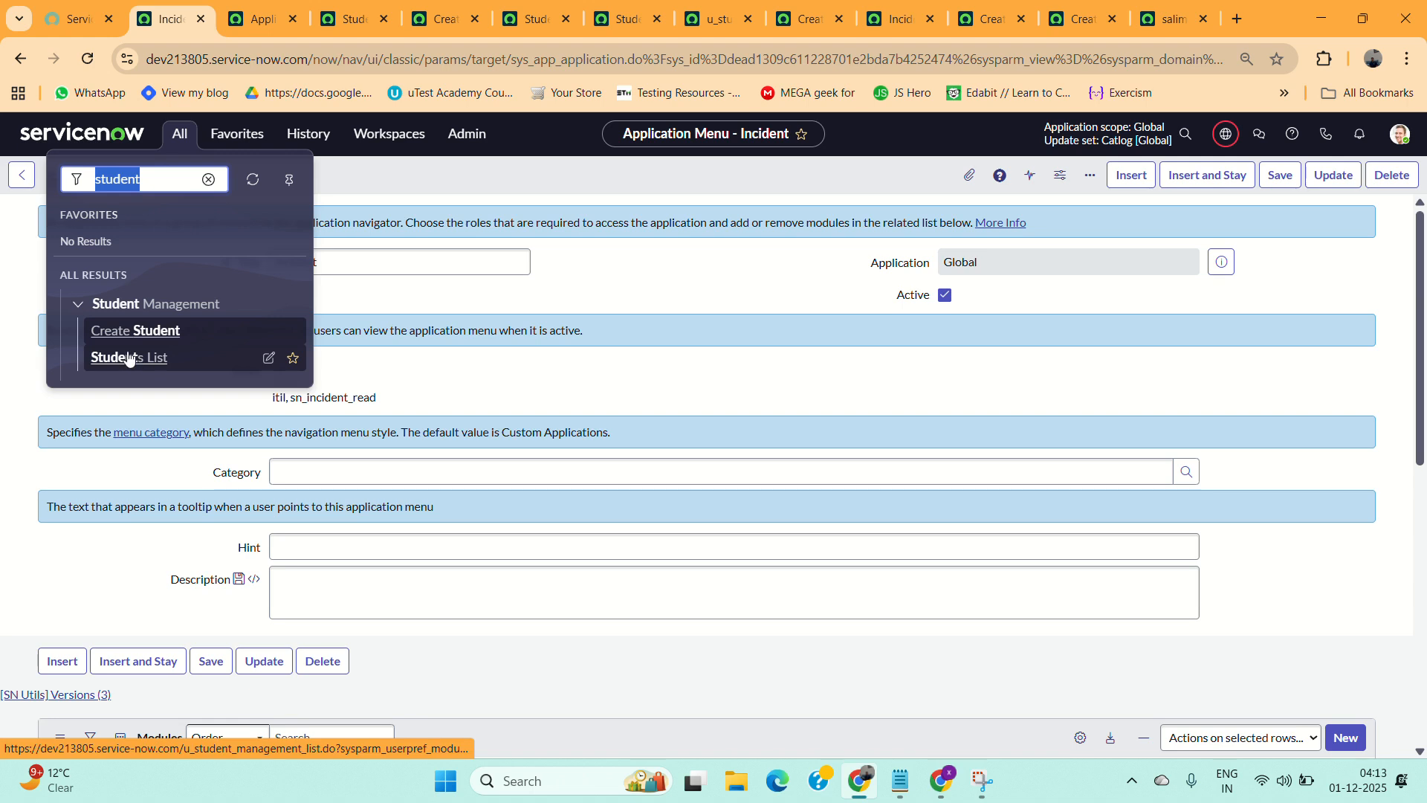
click(115, 331)
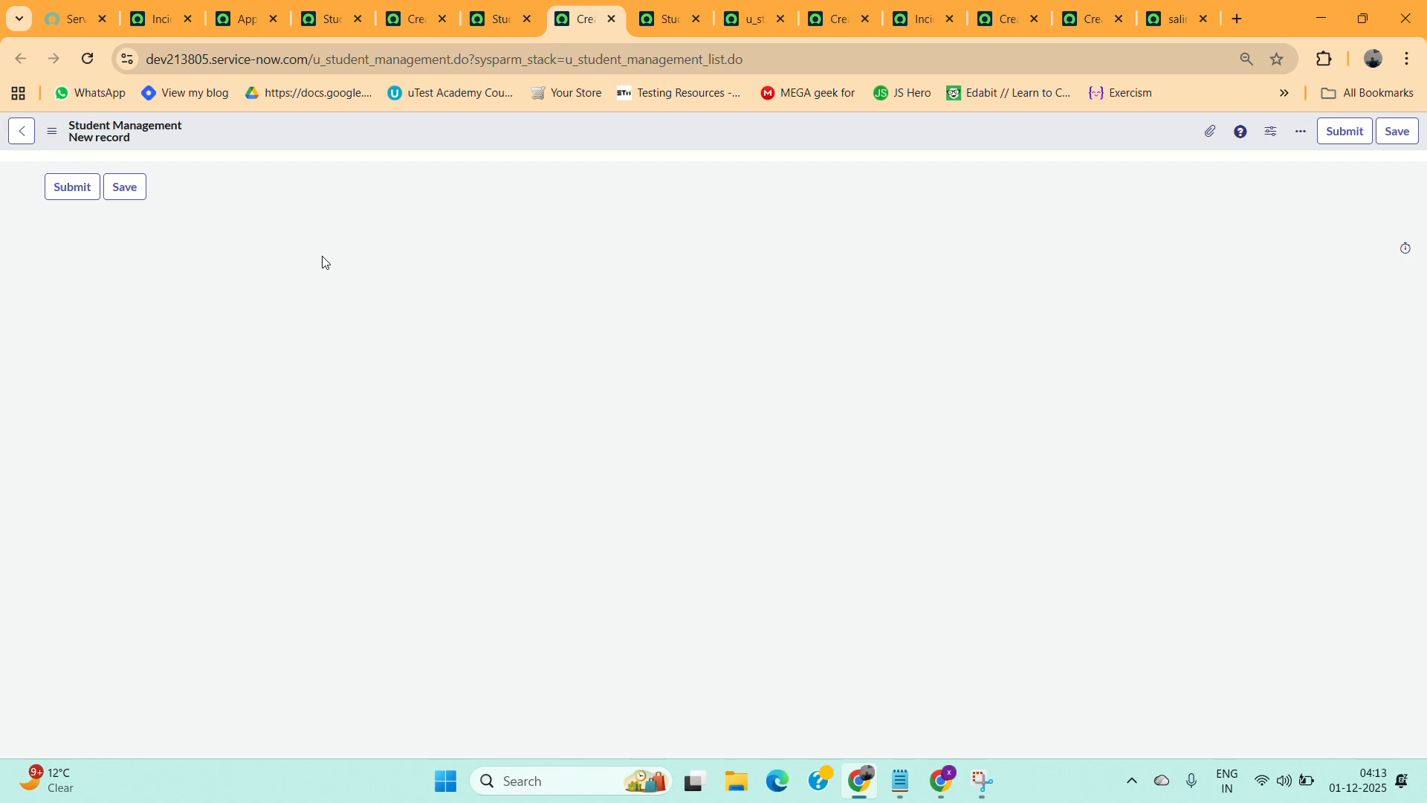
right_click(531, 144)
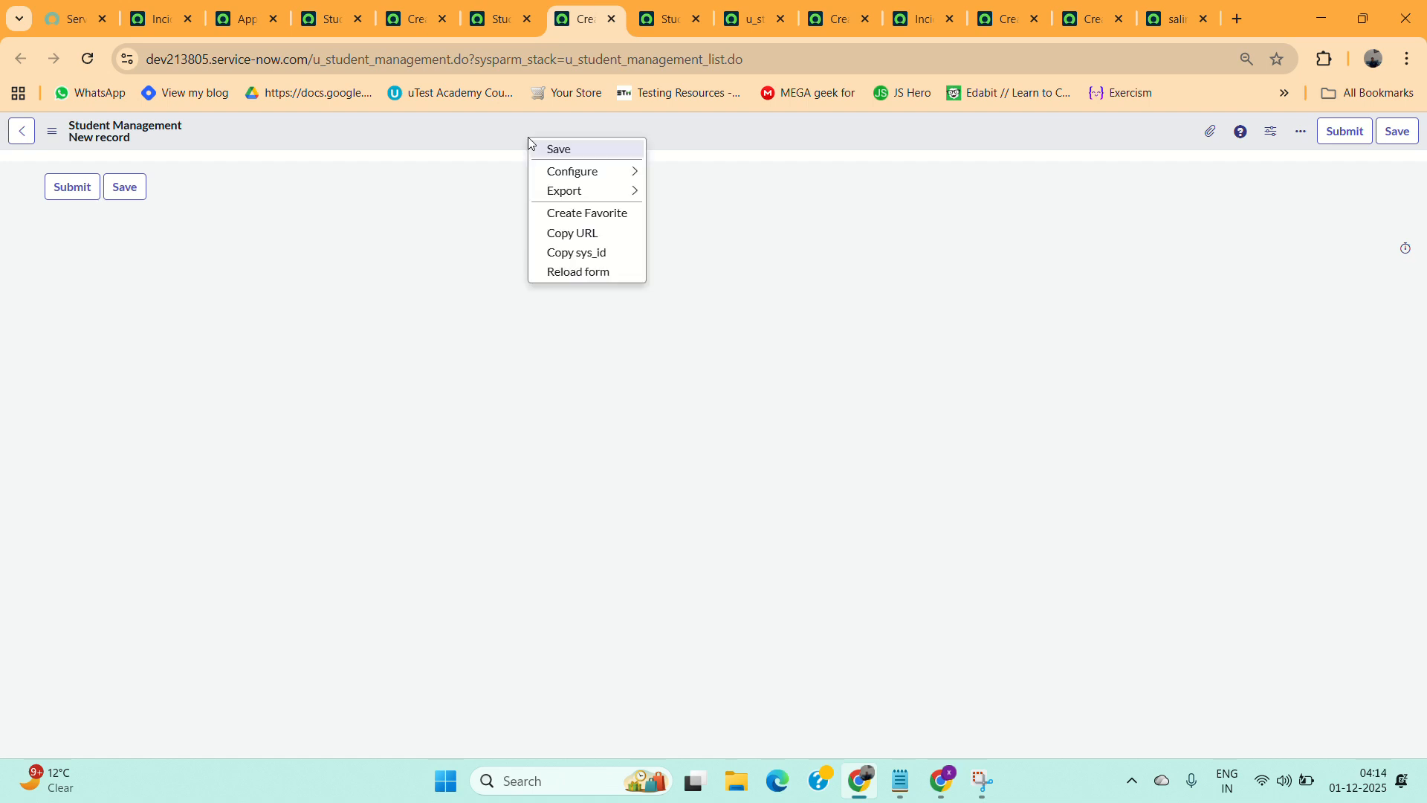
mouse_move(634, 173)
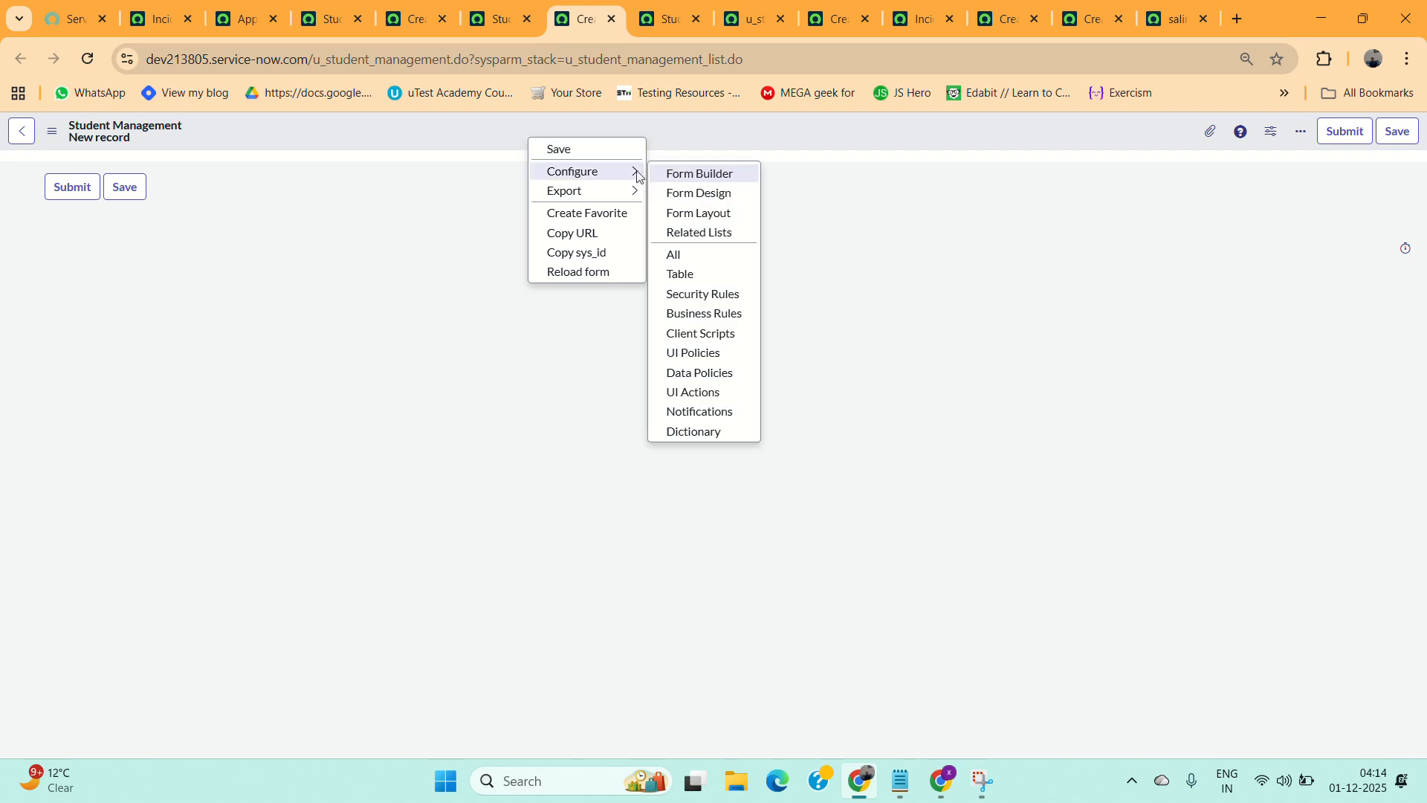
click(689, 217)
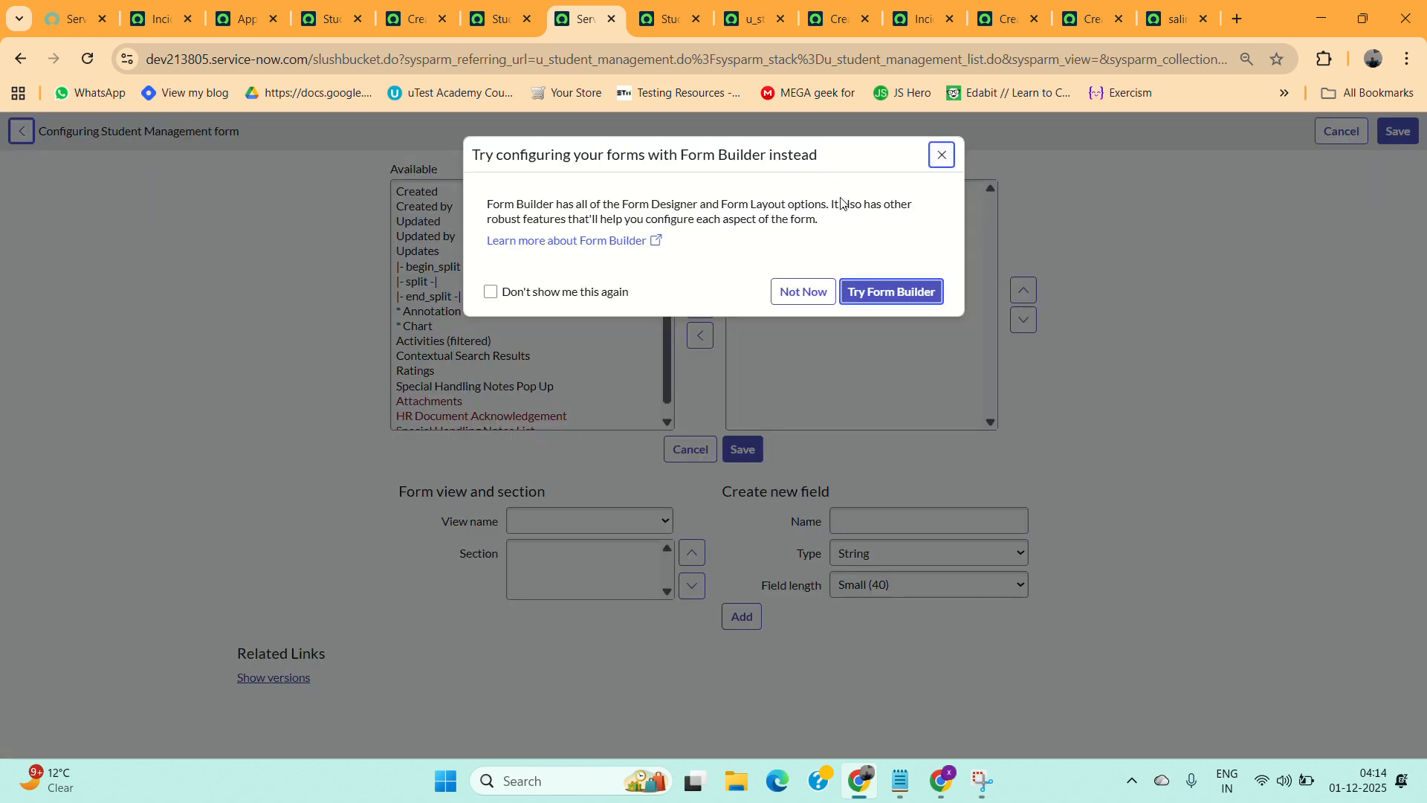
click(802, 292)
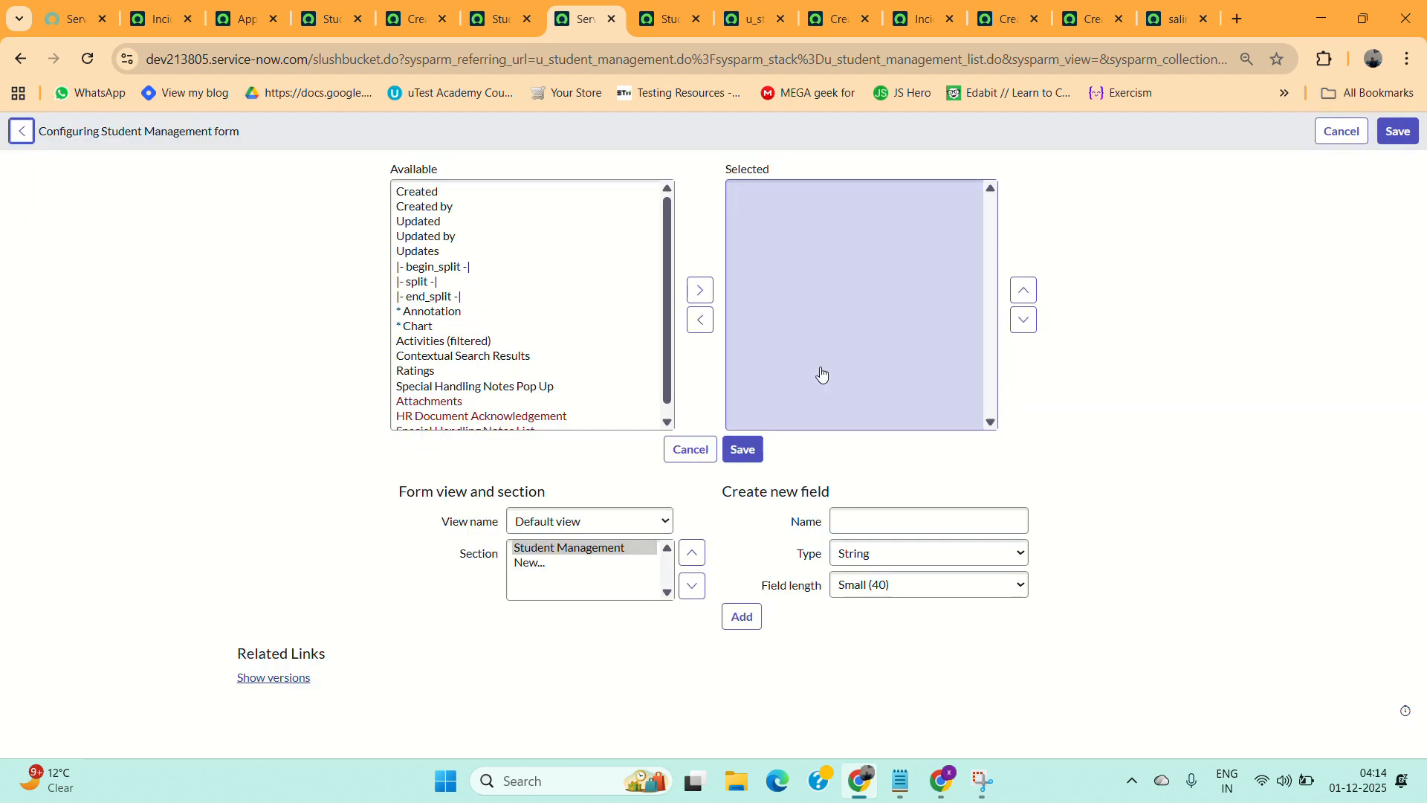
Add a new field named Caller of type Reference to the User [sys_user] table.
click(862, 518)
text(Ca)
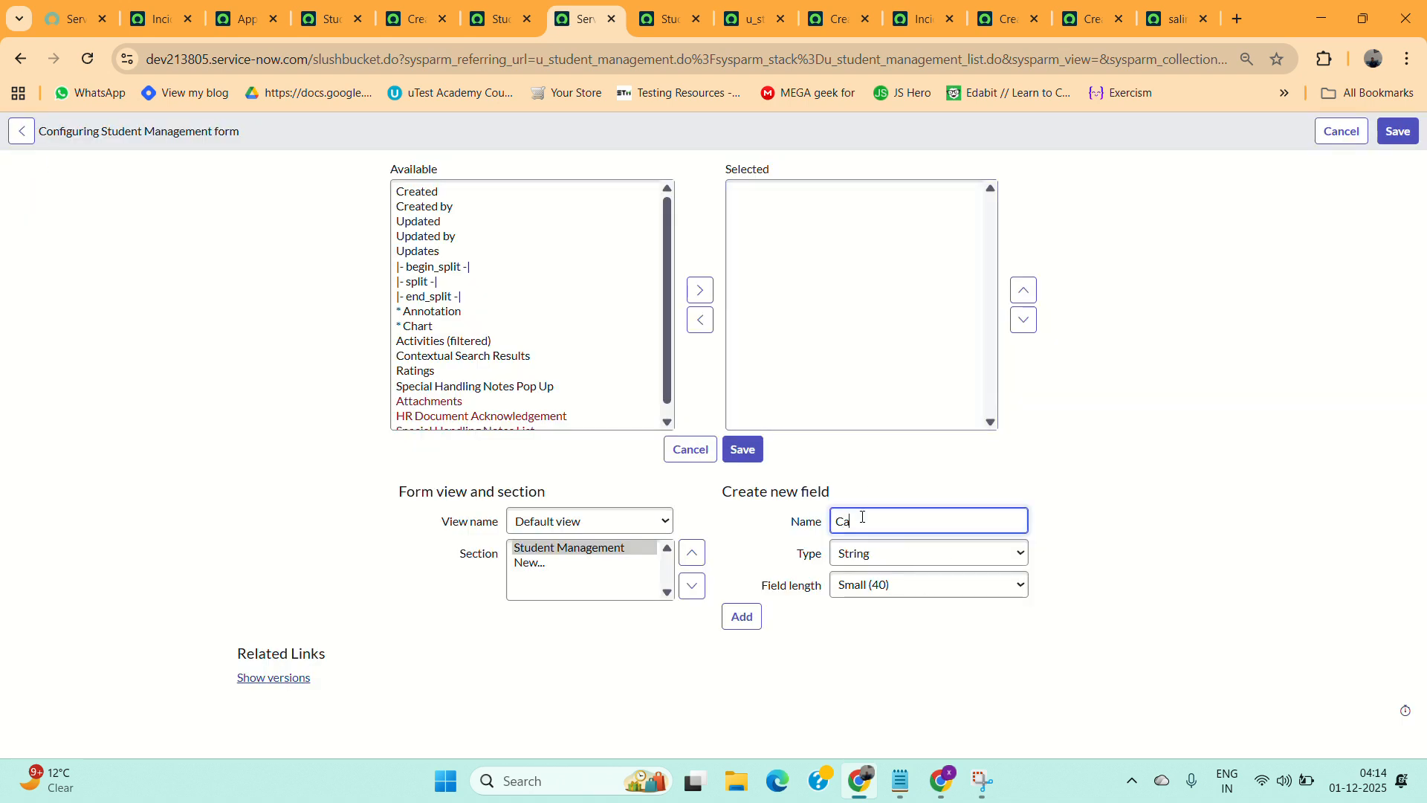
text(ller)
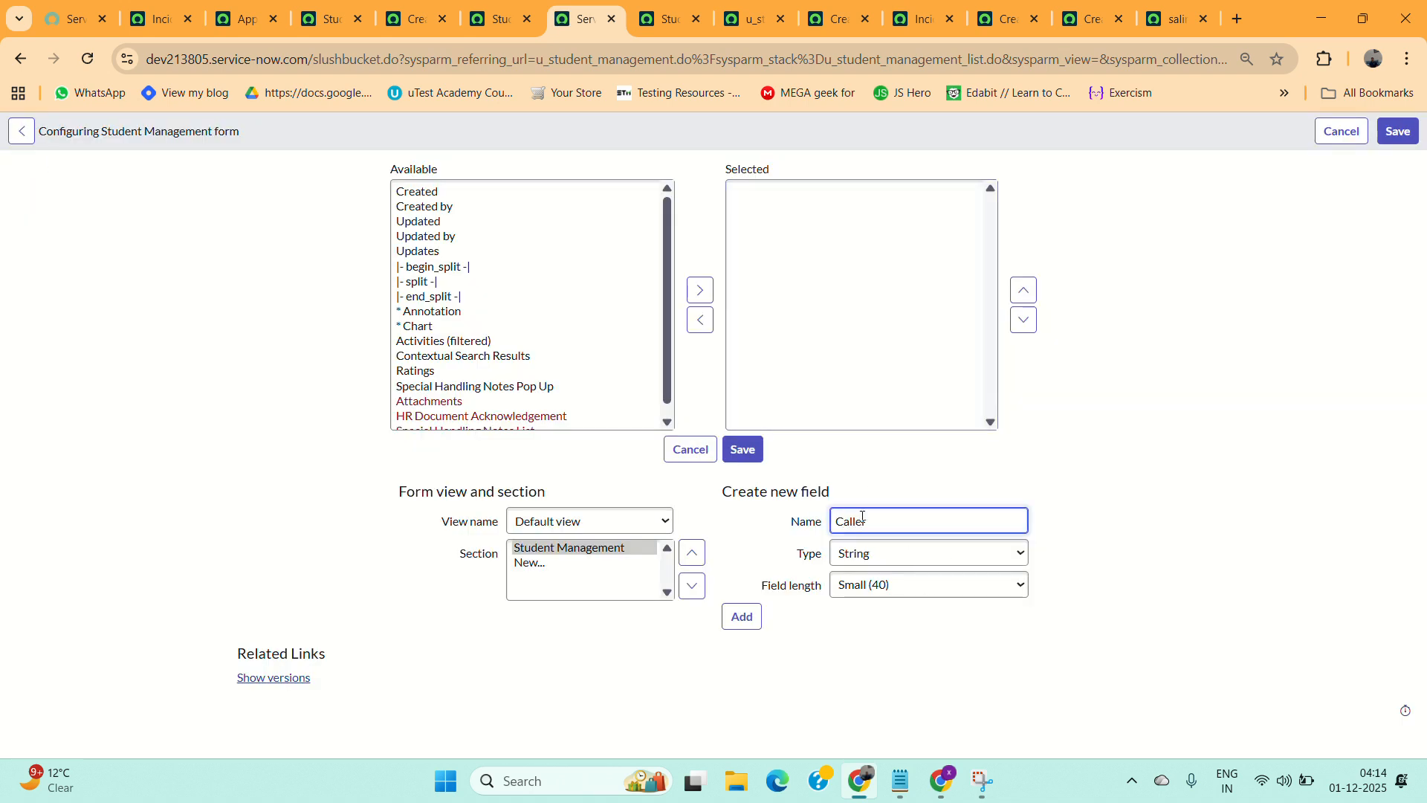
click(884, 561)
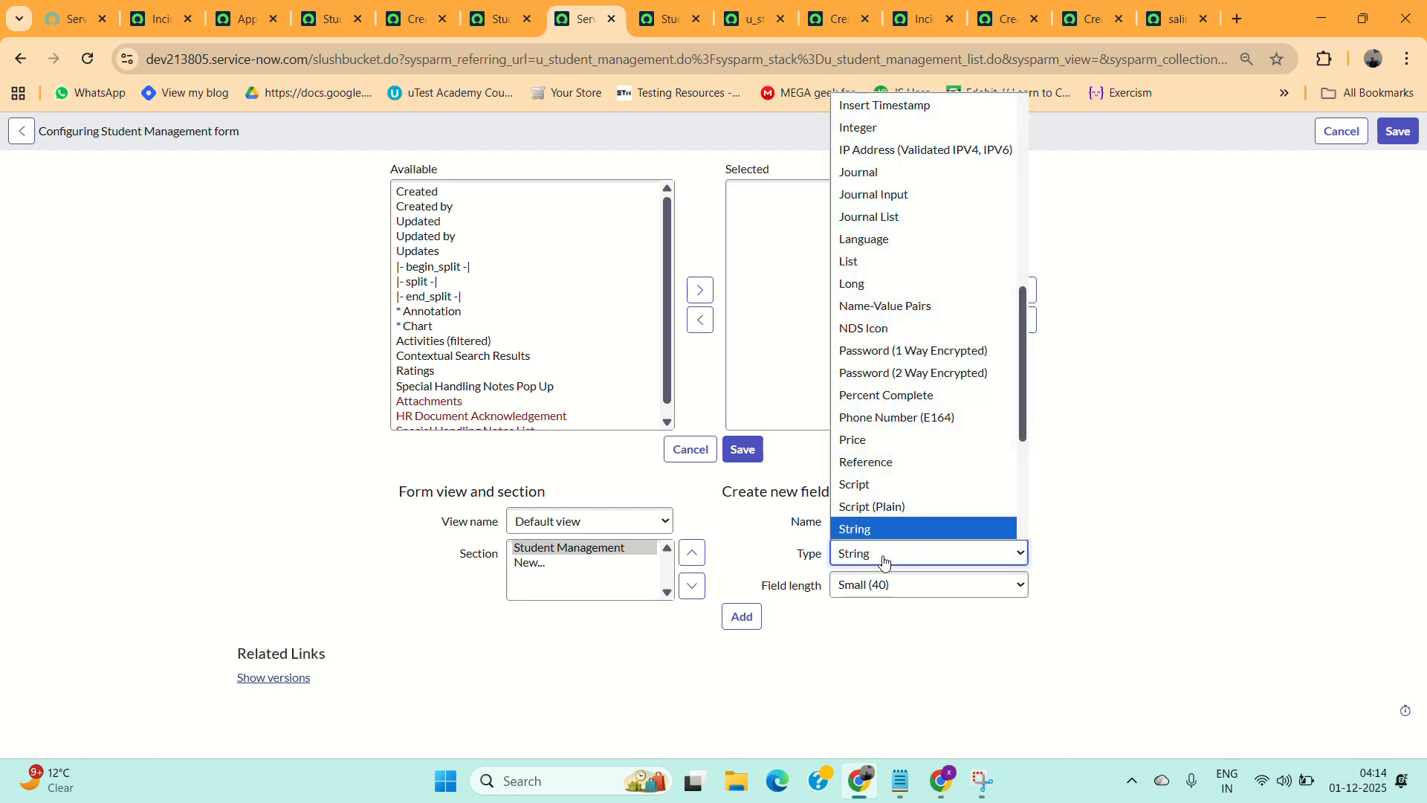
click(864, 462)
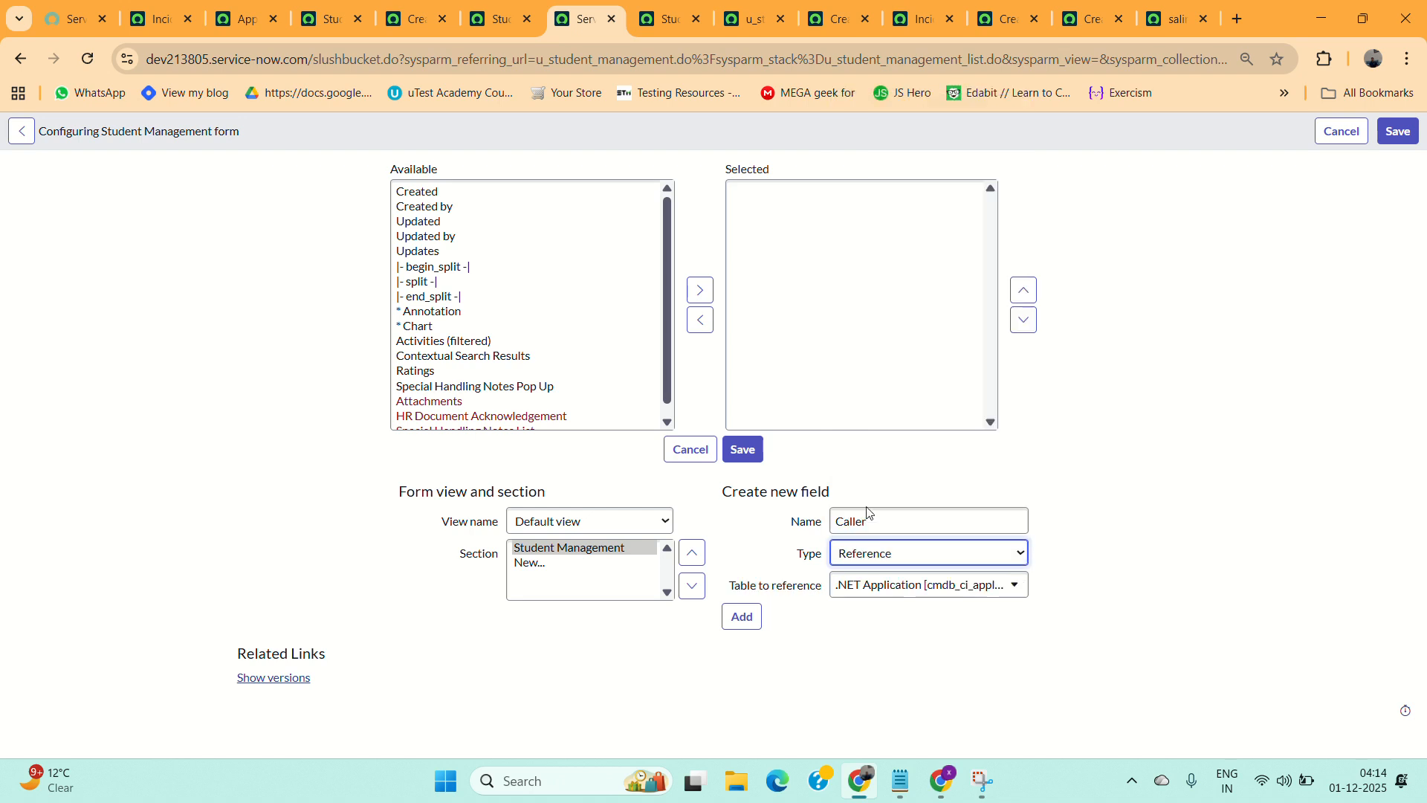
click(881, 585)
text(sys)
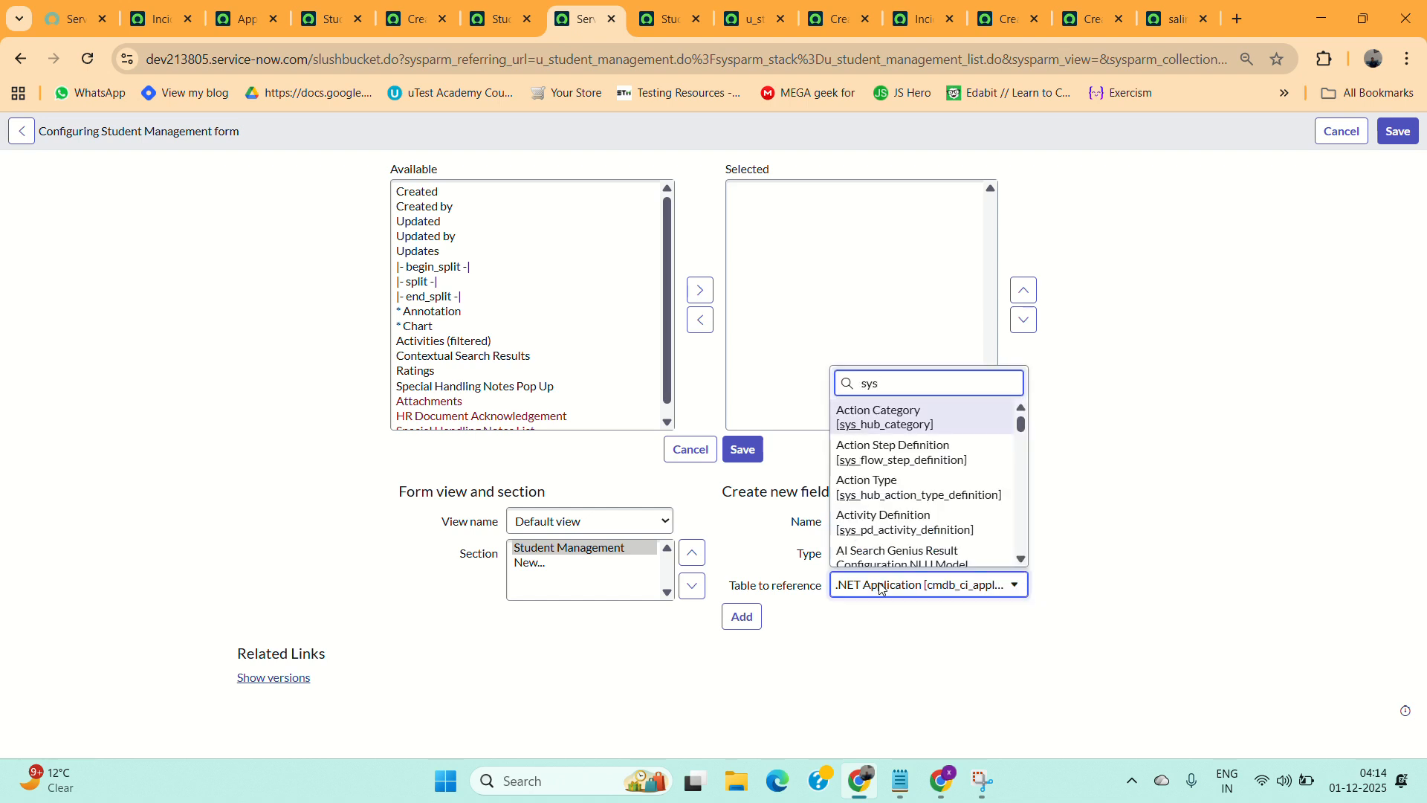
text(_user)
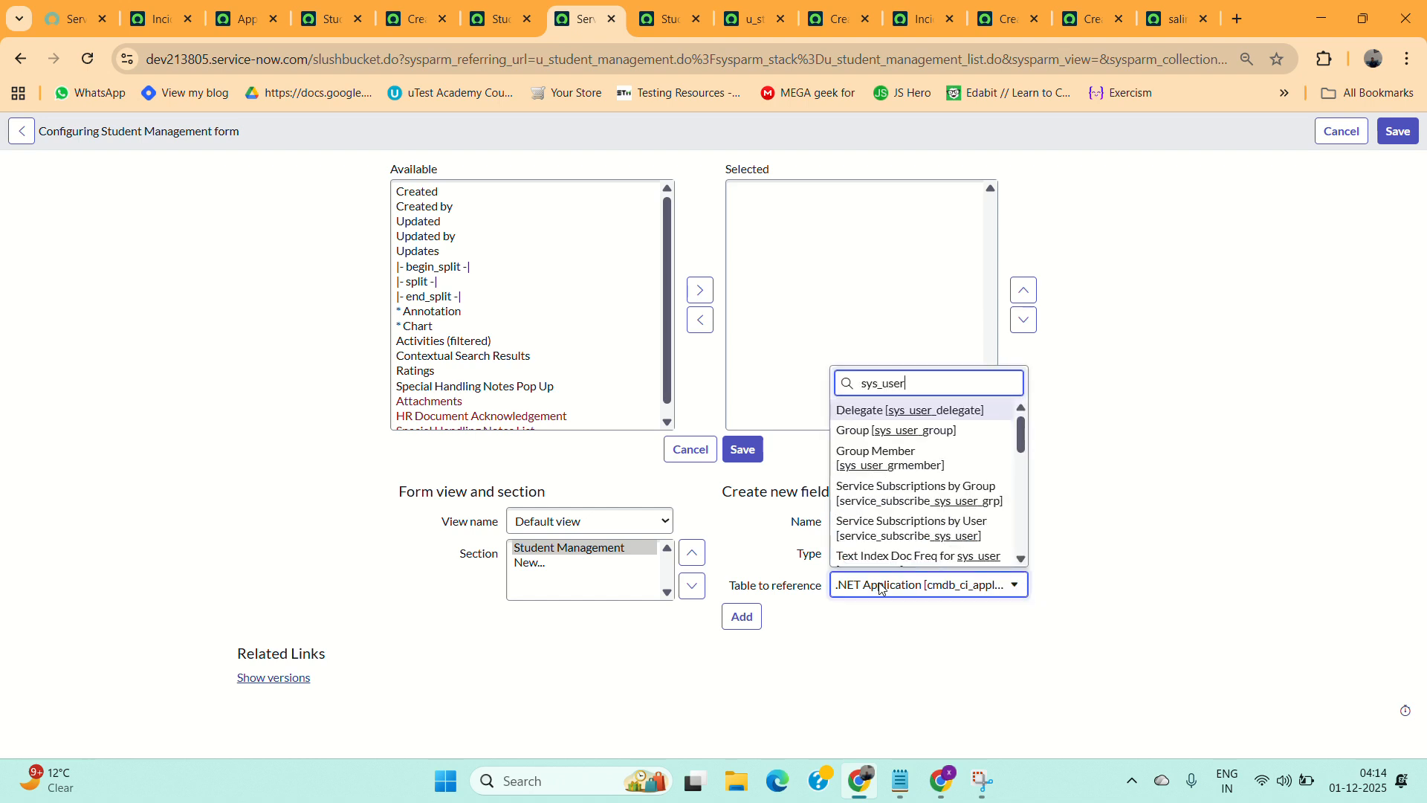
scroll(917, 483, down, 5)
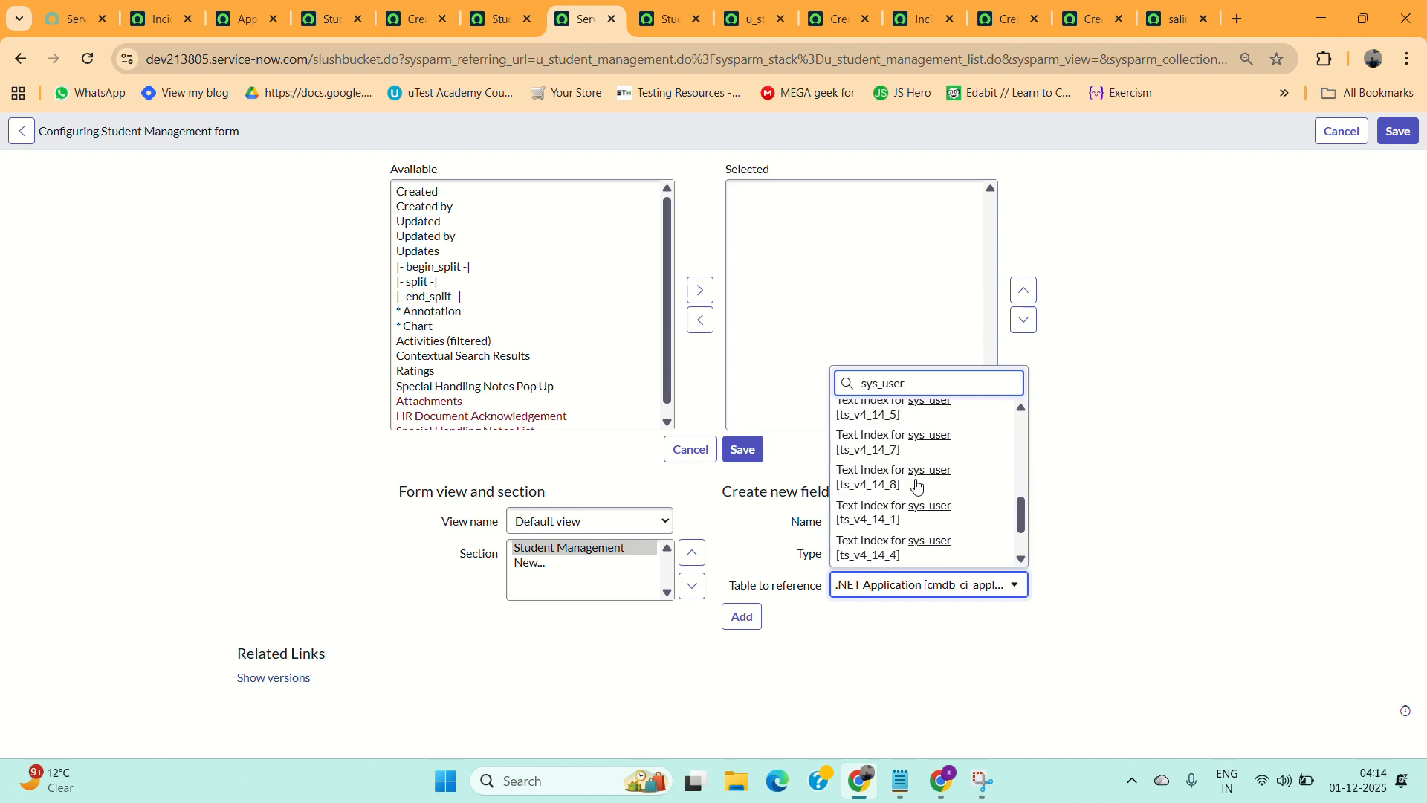
click(875, 501)
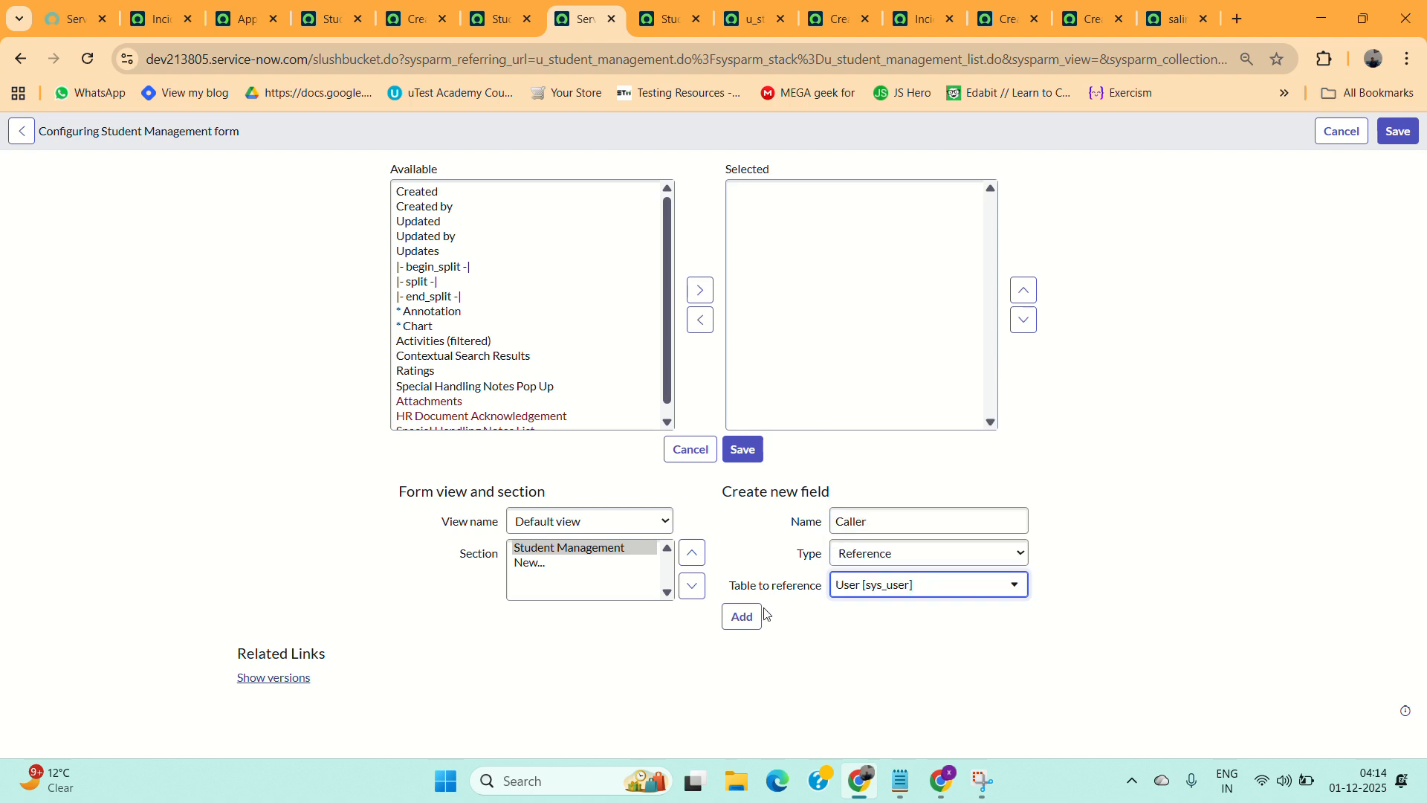
click(743, 616)
Add a new Reference field named Assign_to pointing to the User table.
click(866, 523)
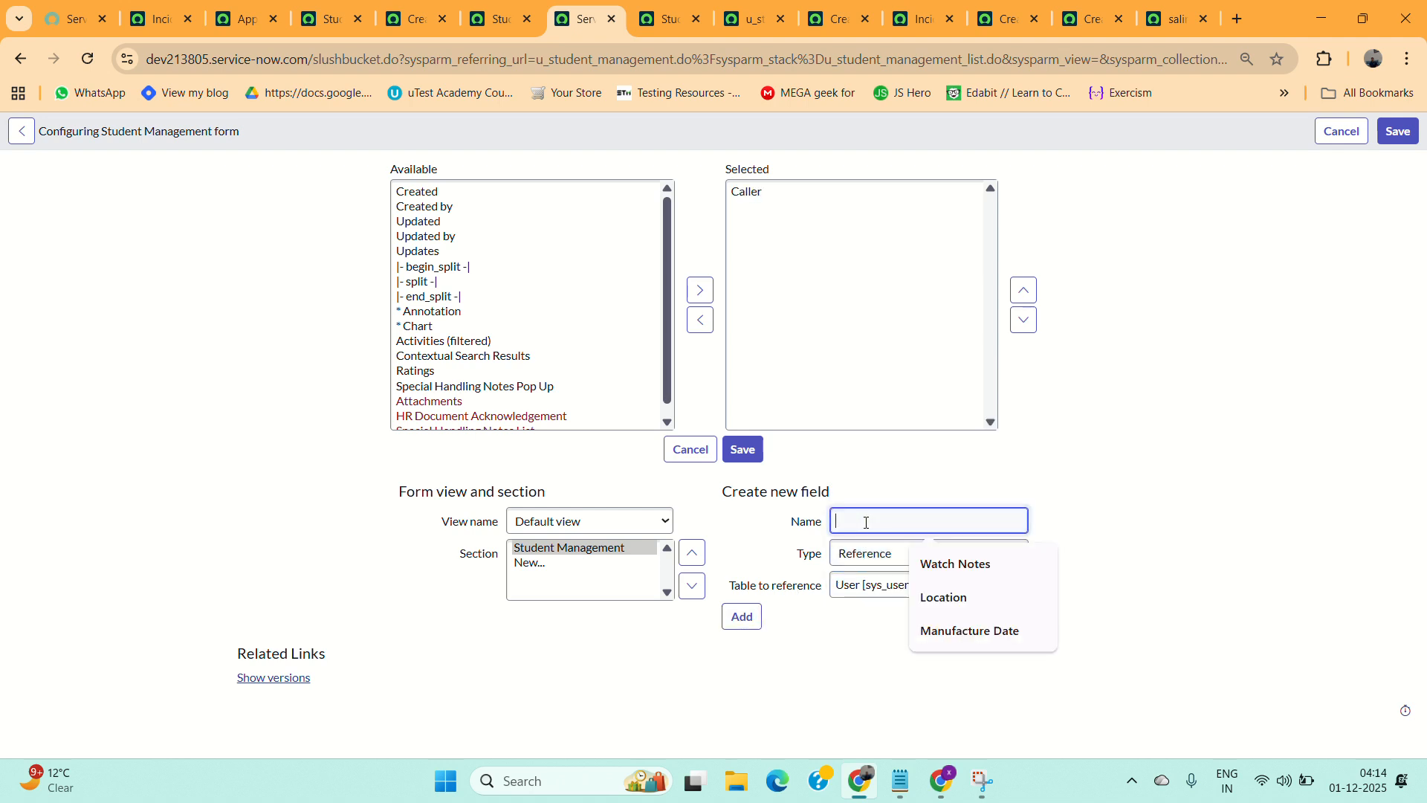
text(Assign_t)
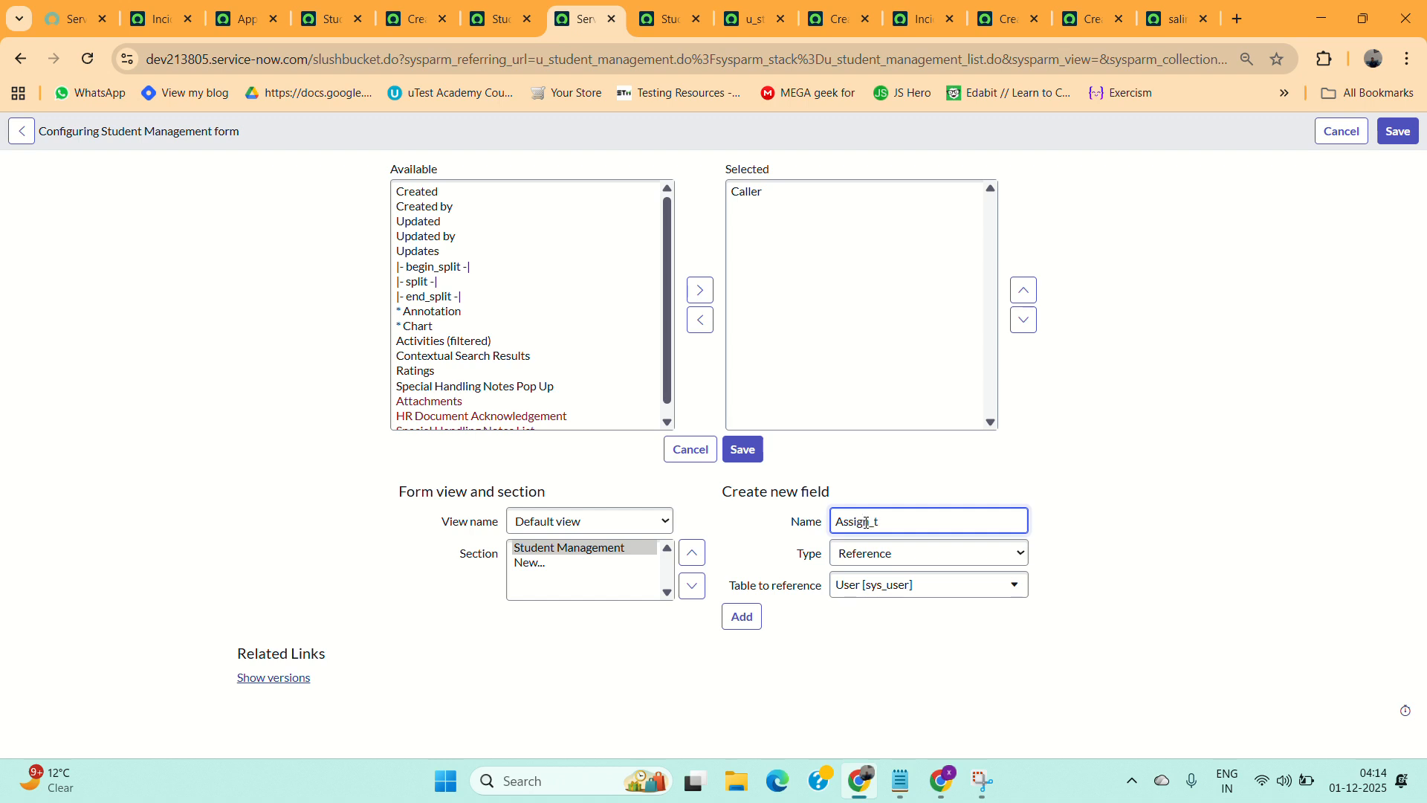
text(o)
click(741, 617)
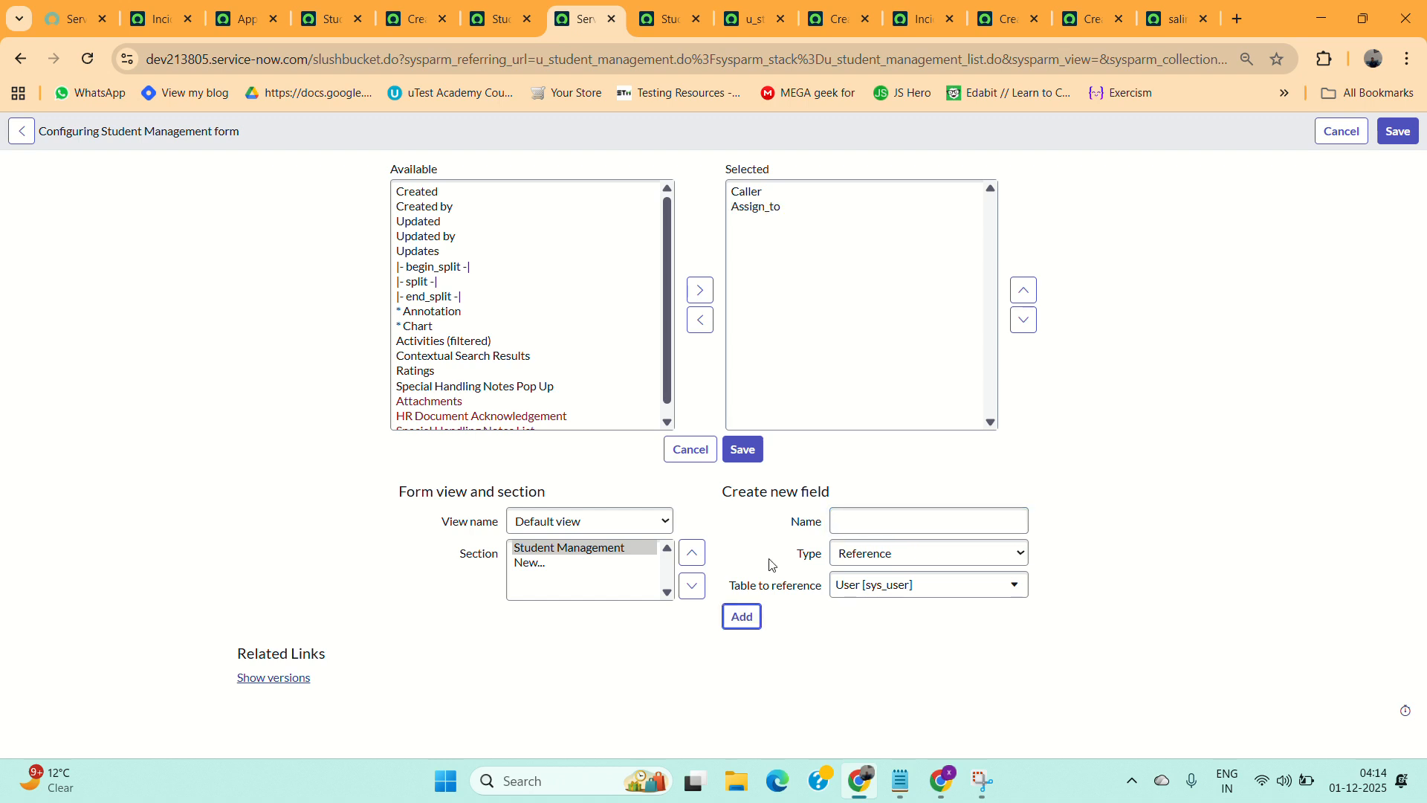
Add a new field named Email with type Script (Plain).
click(850, 522)
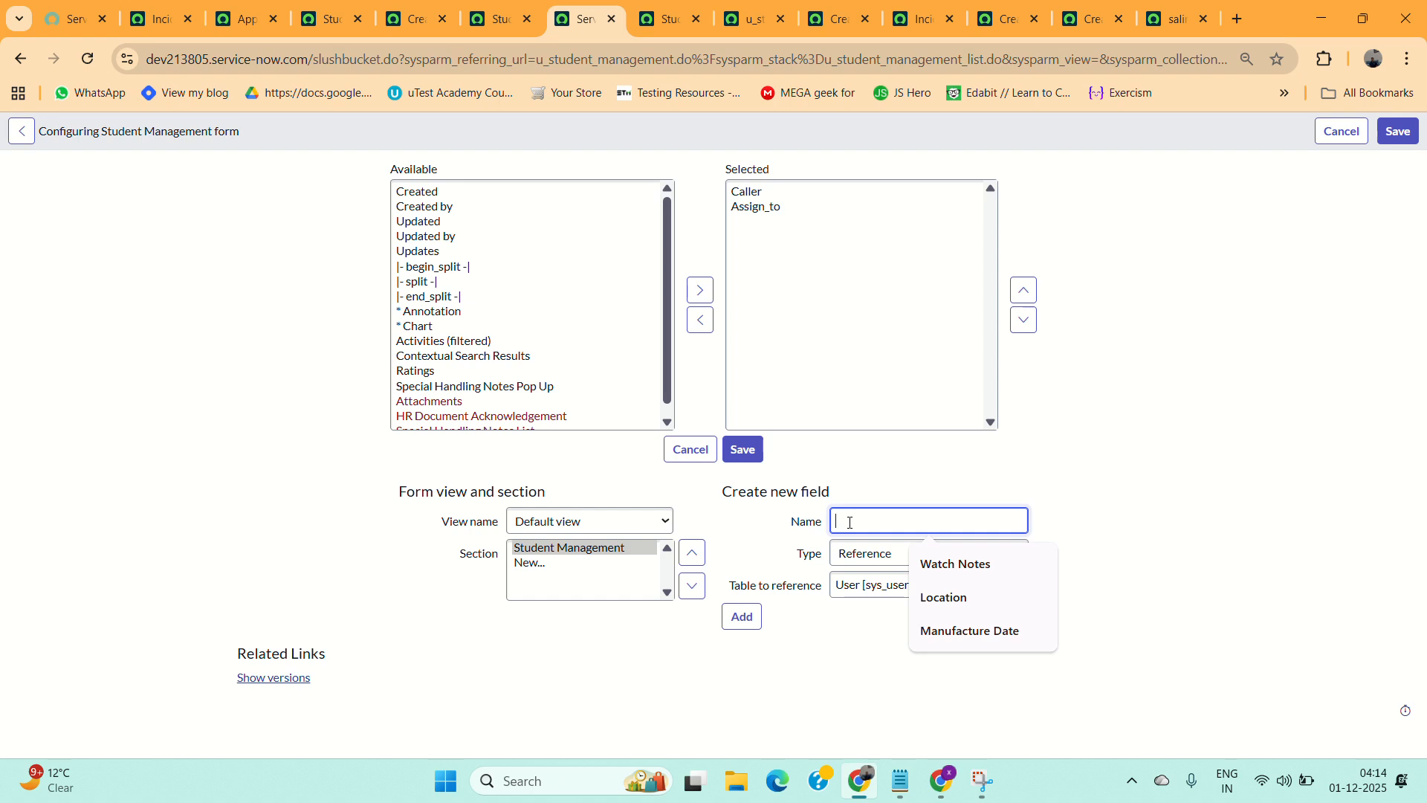
text(Email)
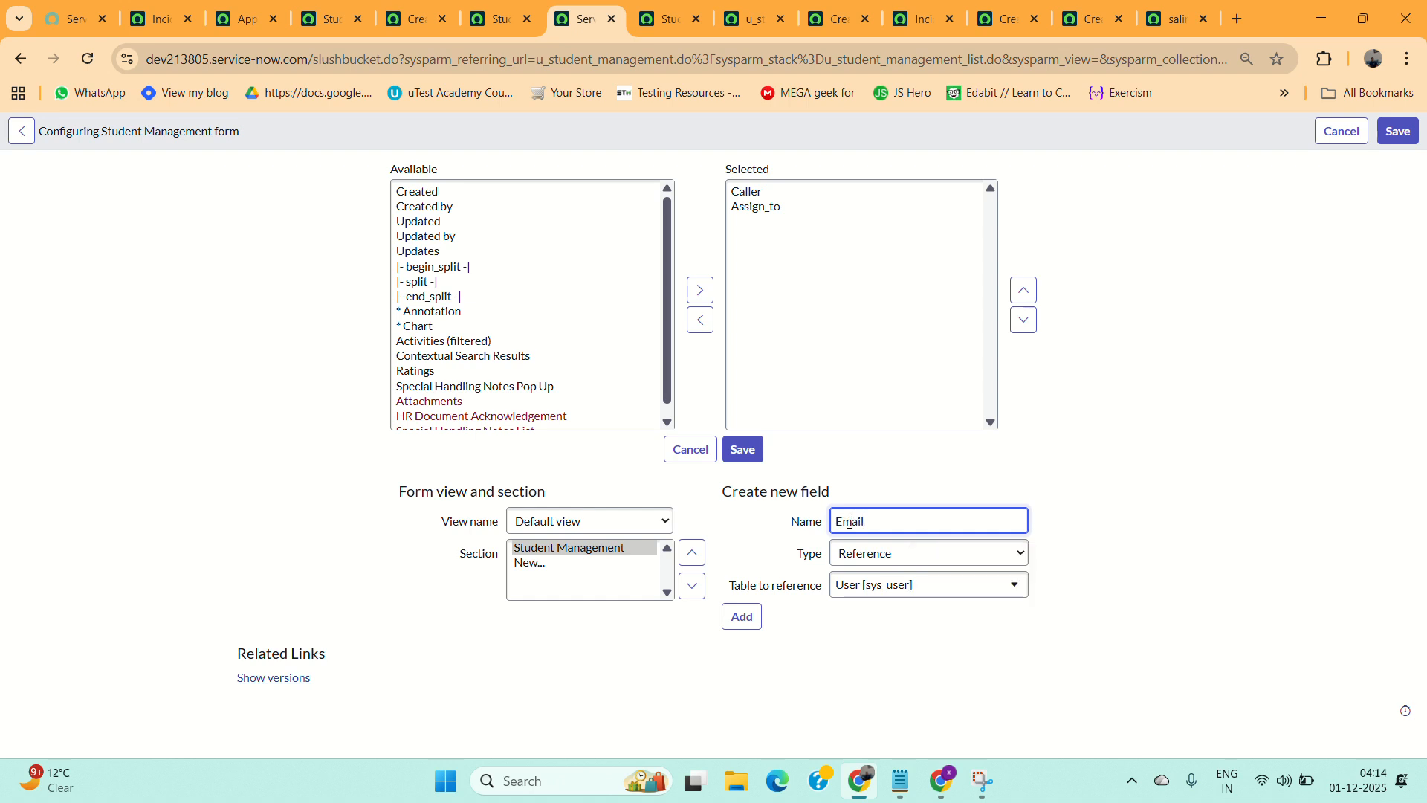
click(879, 554)
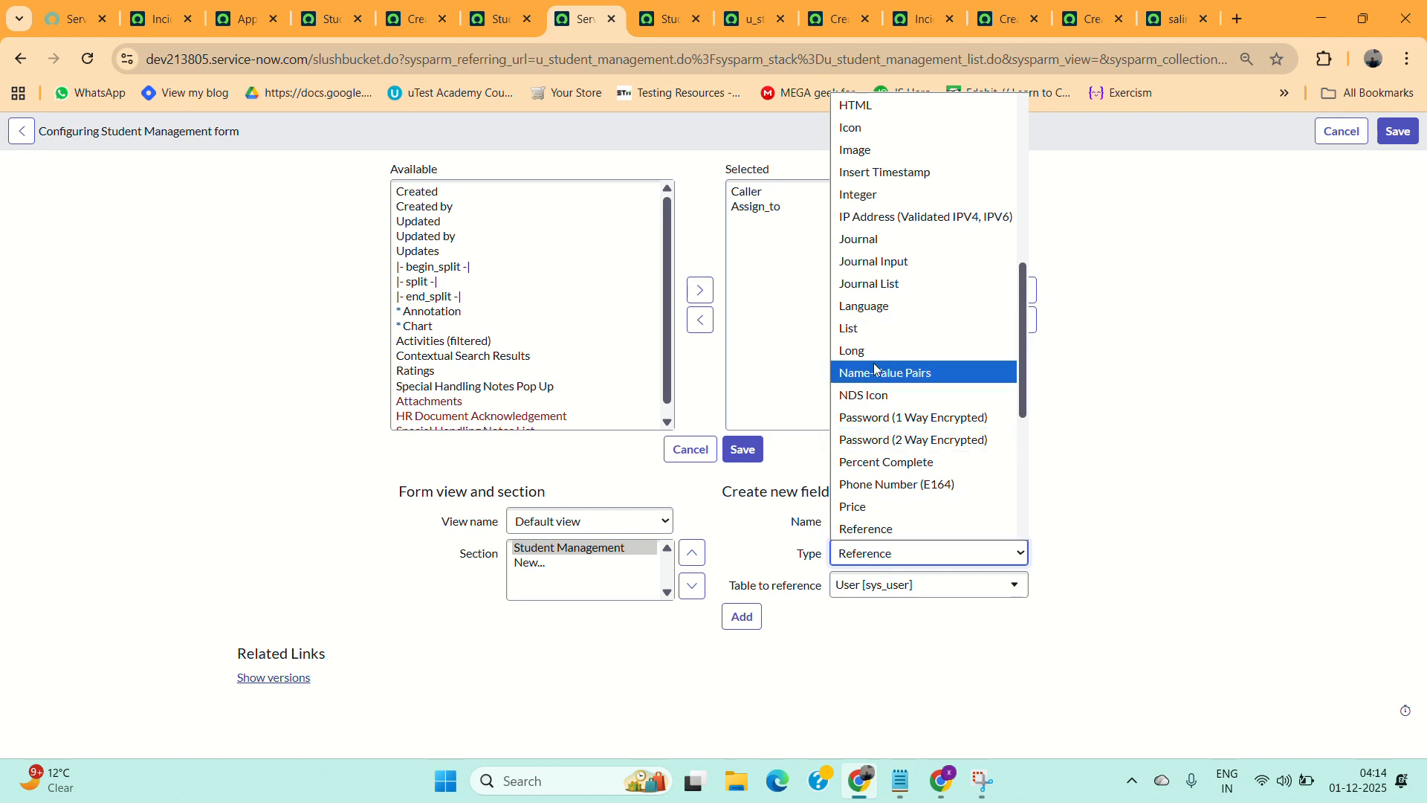
key(Down)
key(Down)
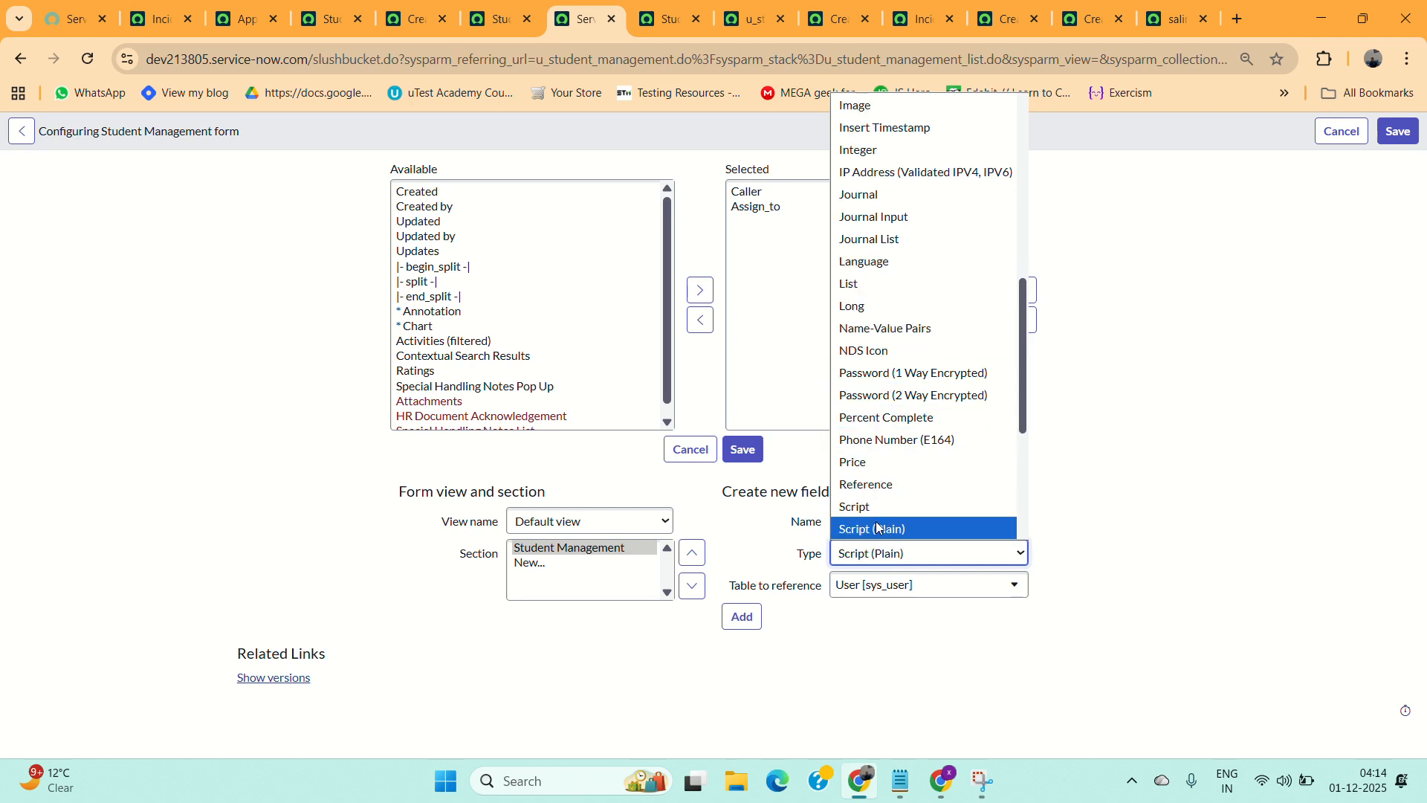
scroll(877, 525, down, 2)
click(855, 422)
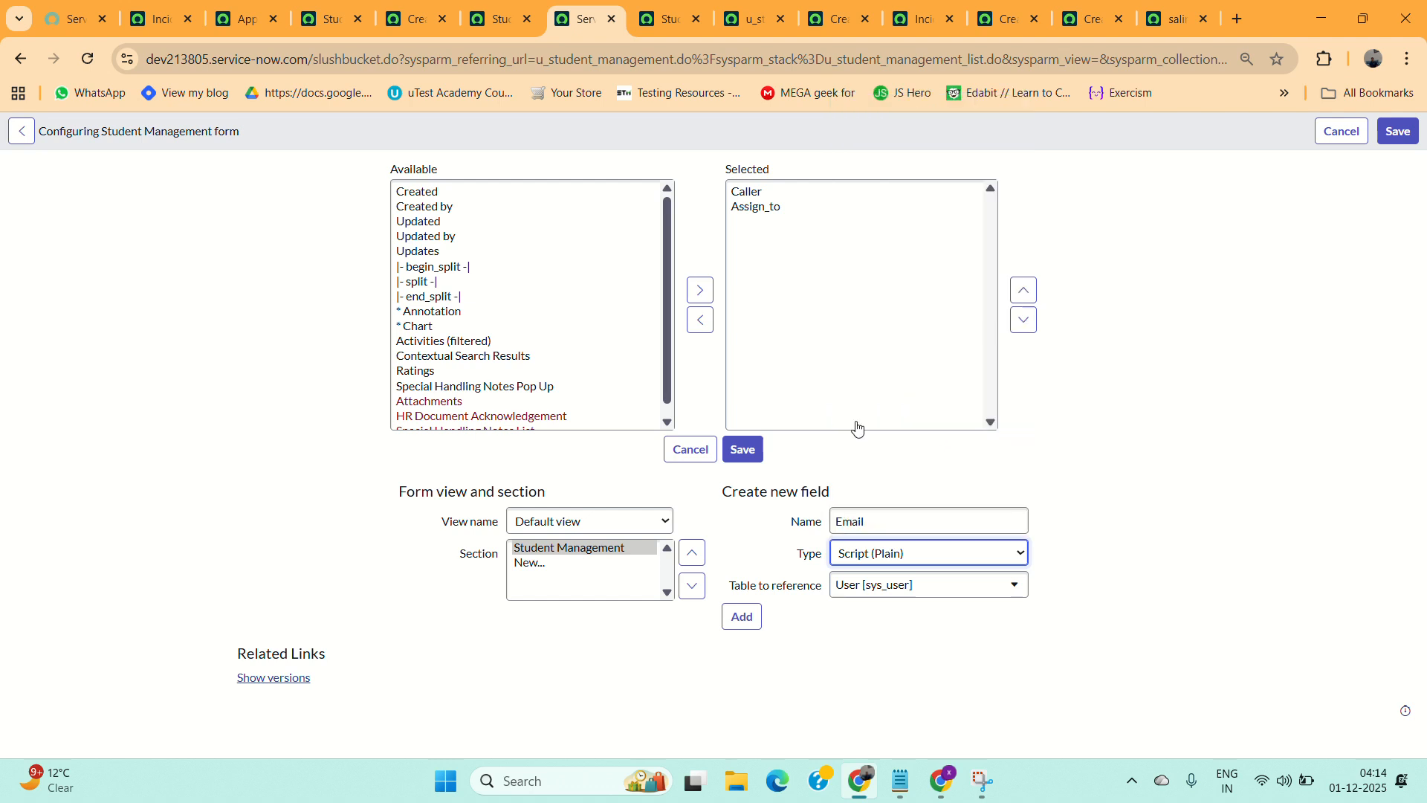
click(740, 617)
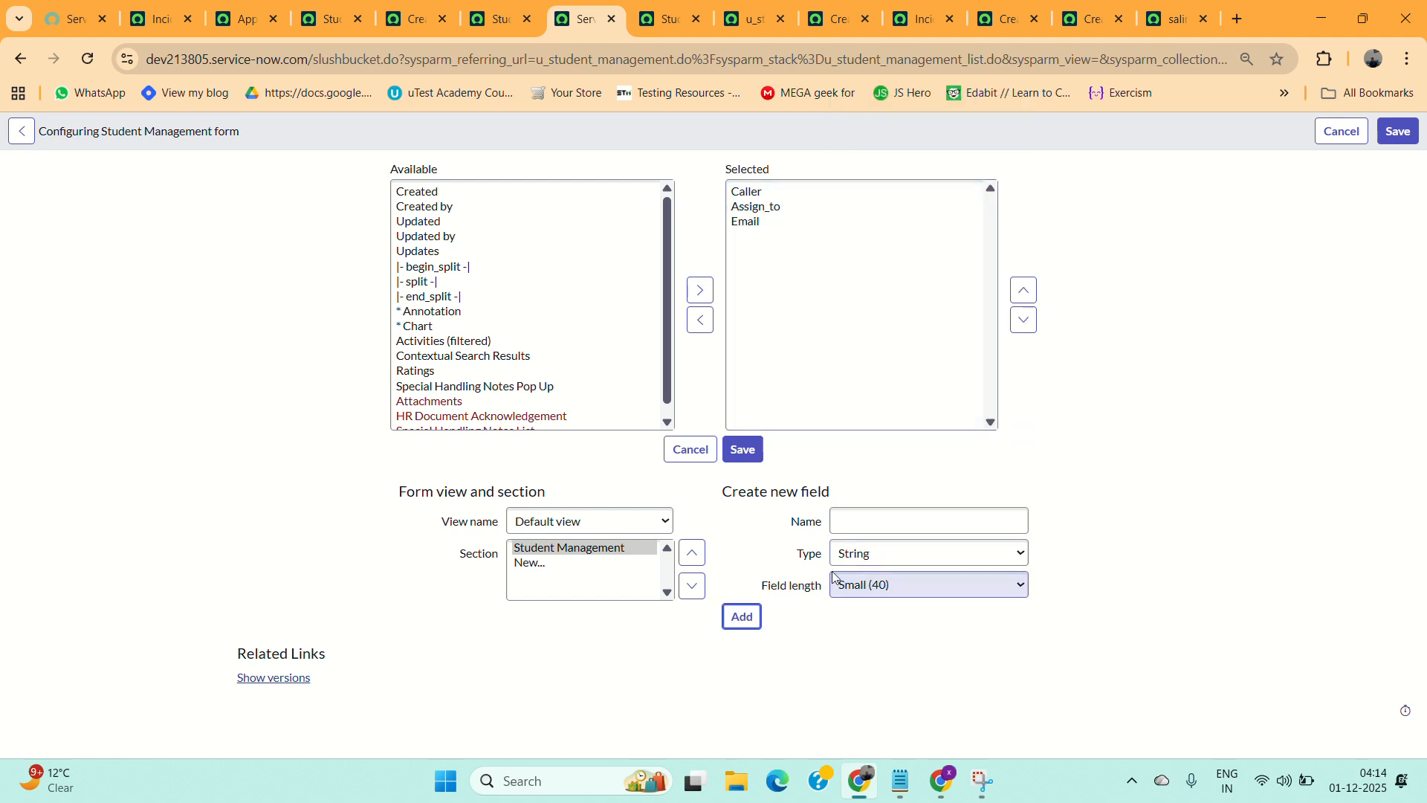
Add a new String field named Description with small (40) length.
click(884, 529)
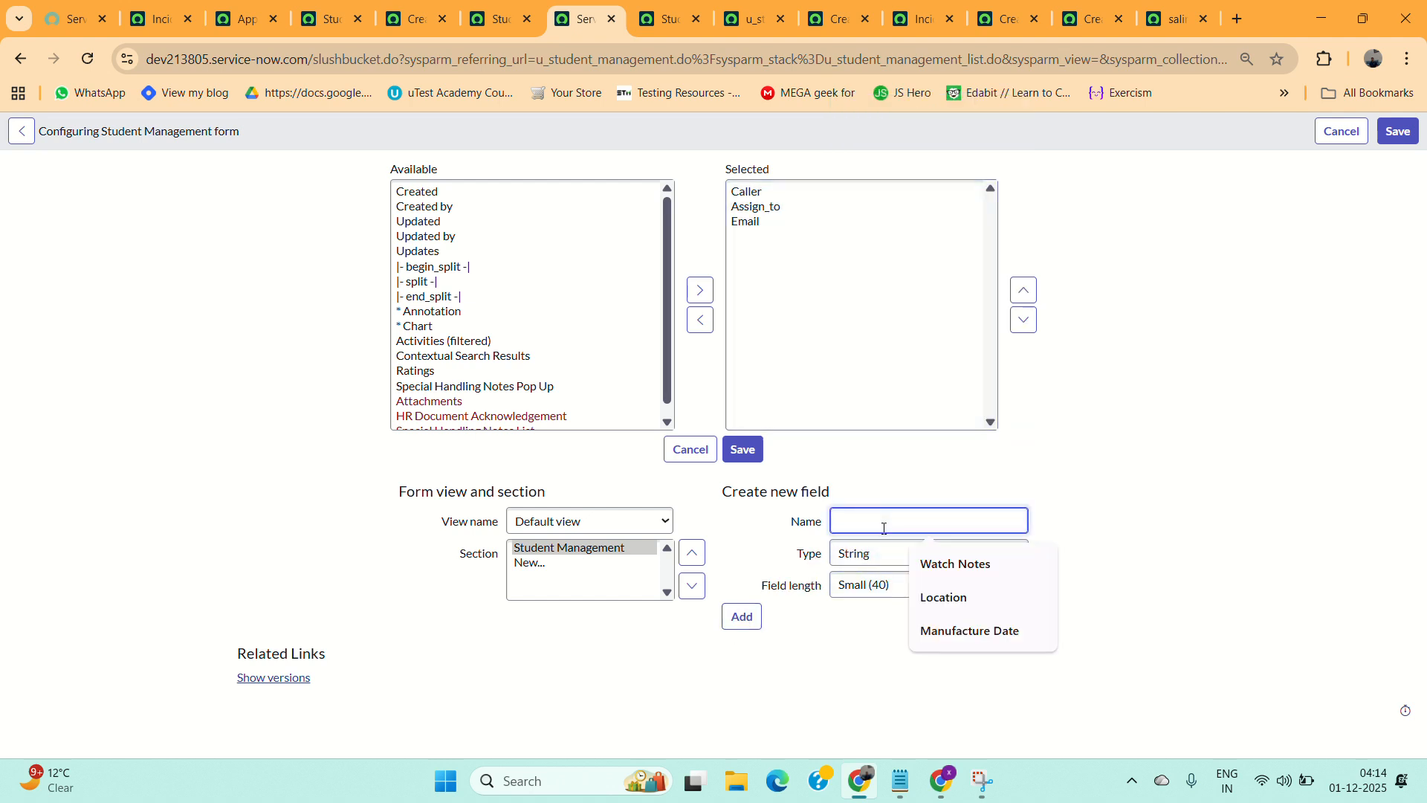
text(Desc)
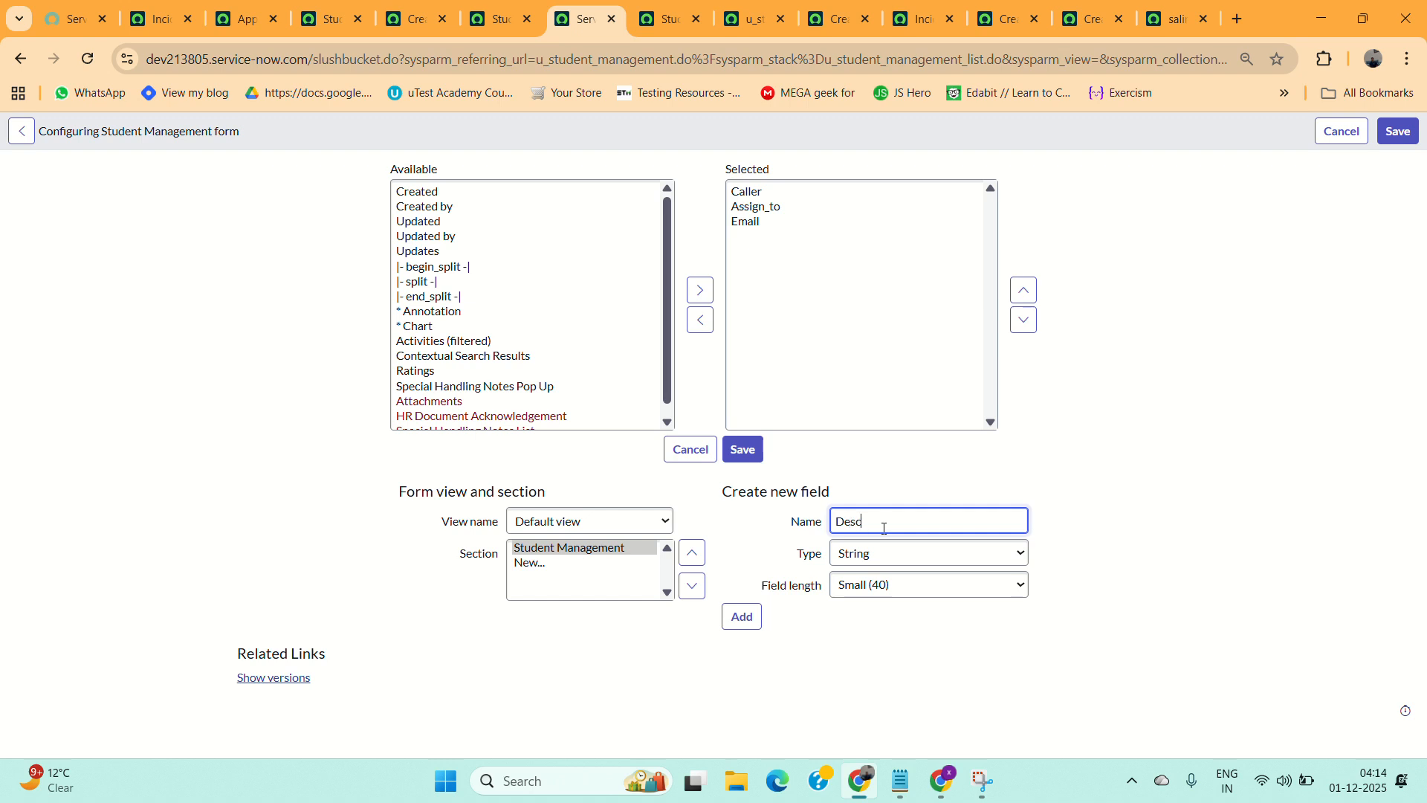
text(ription)
click(741, 616)
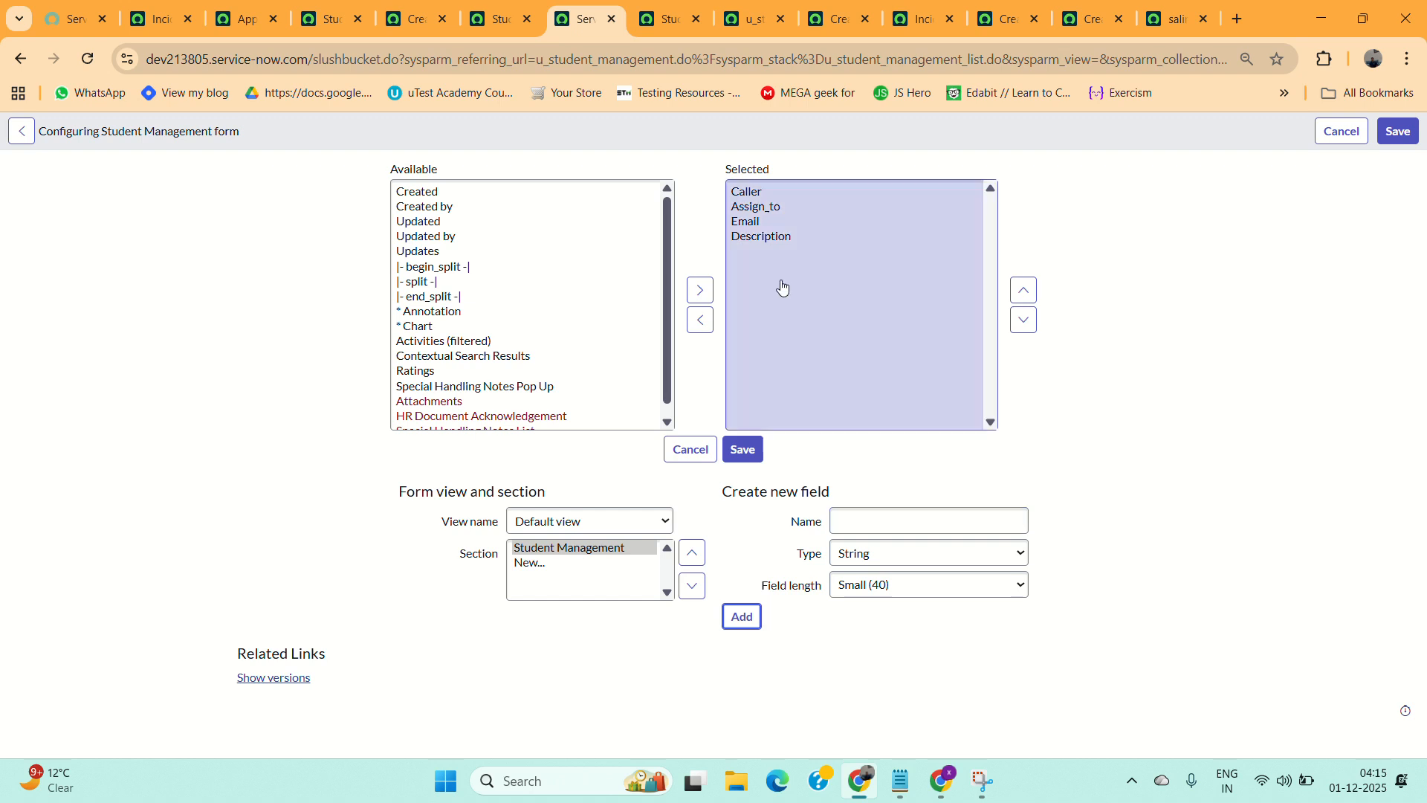
Set up a new Reference field that points to the Department [cmn_department] table.
click(862, 526)
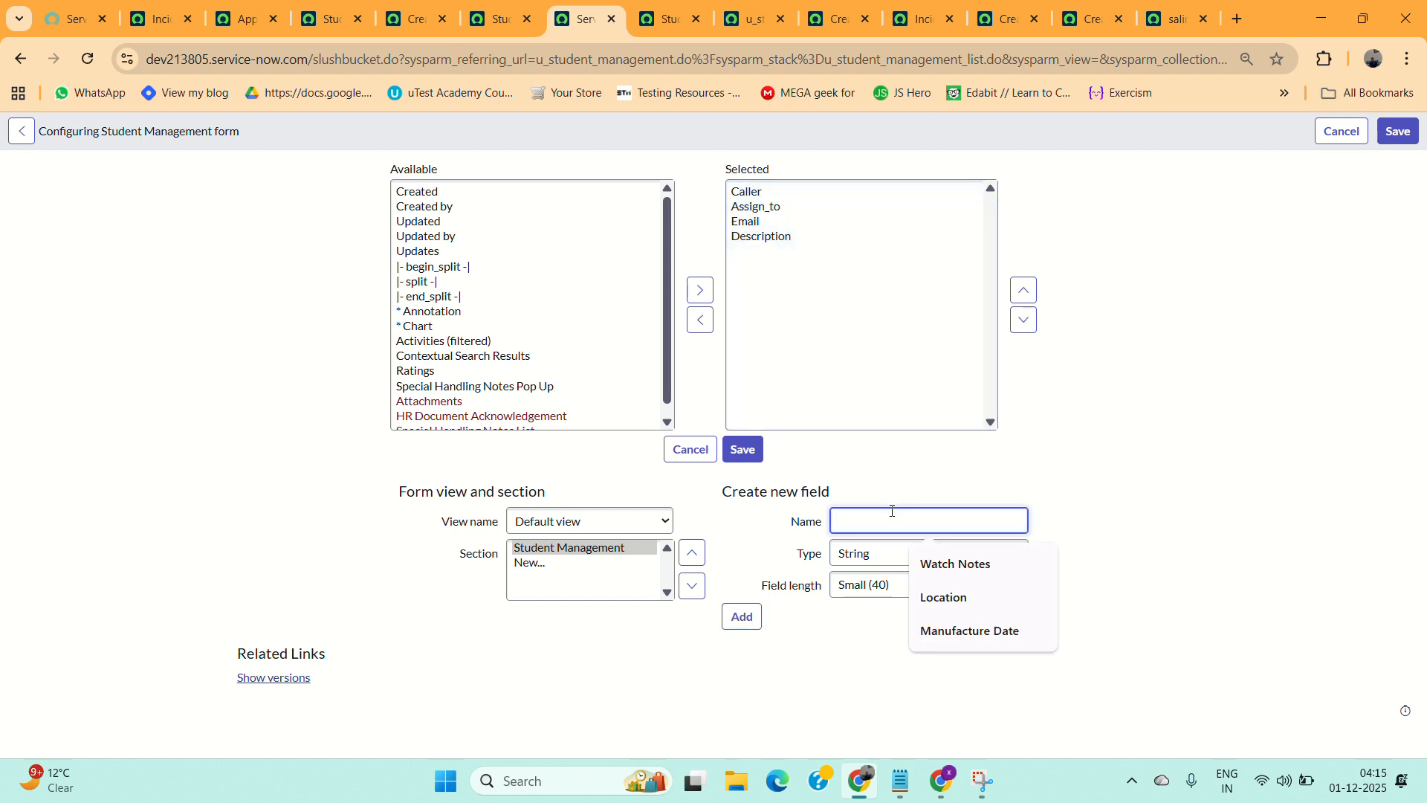
click(943, 608)
click(883, 554)
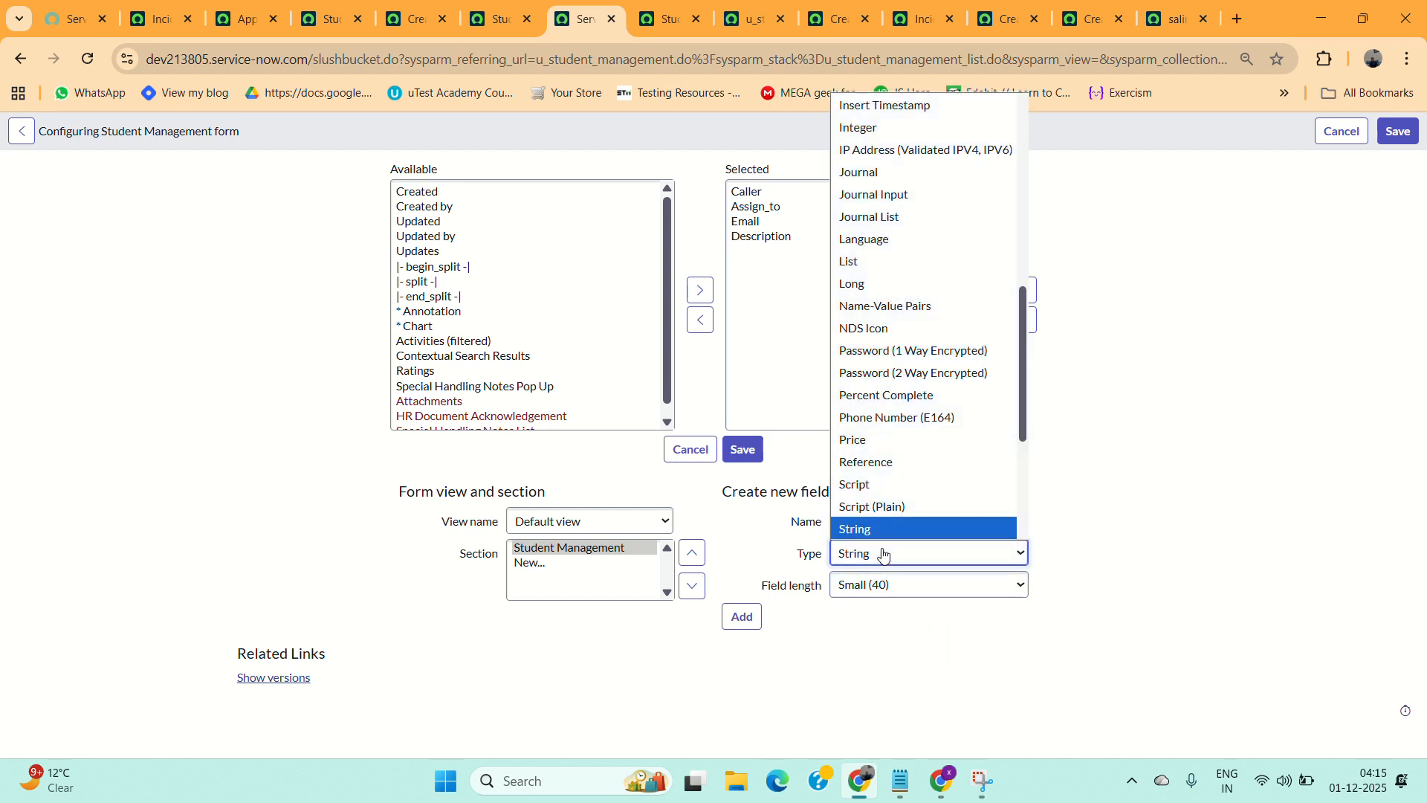
key(r)
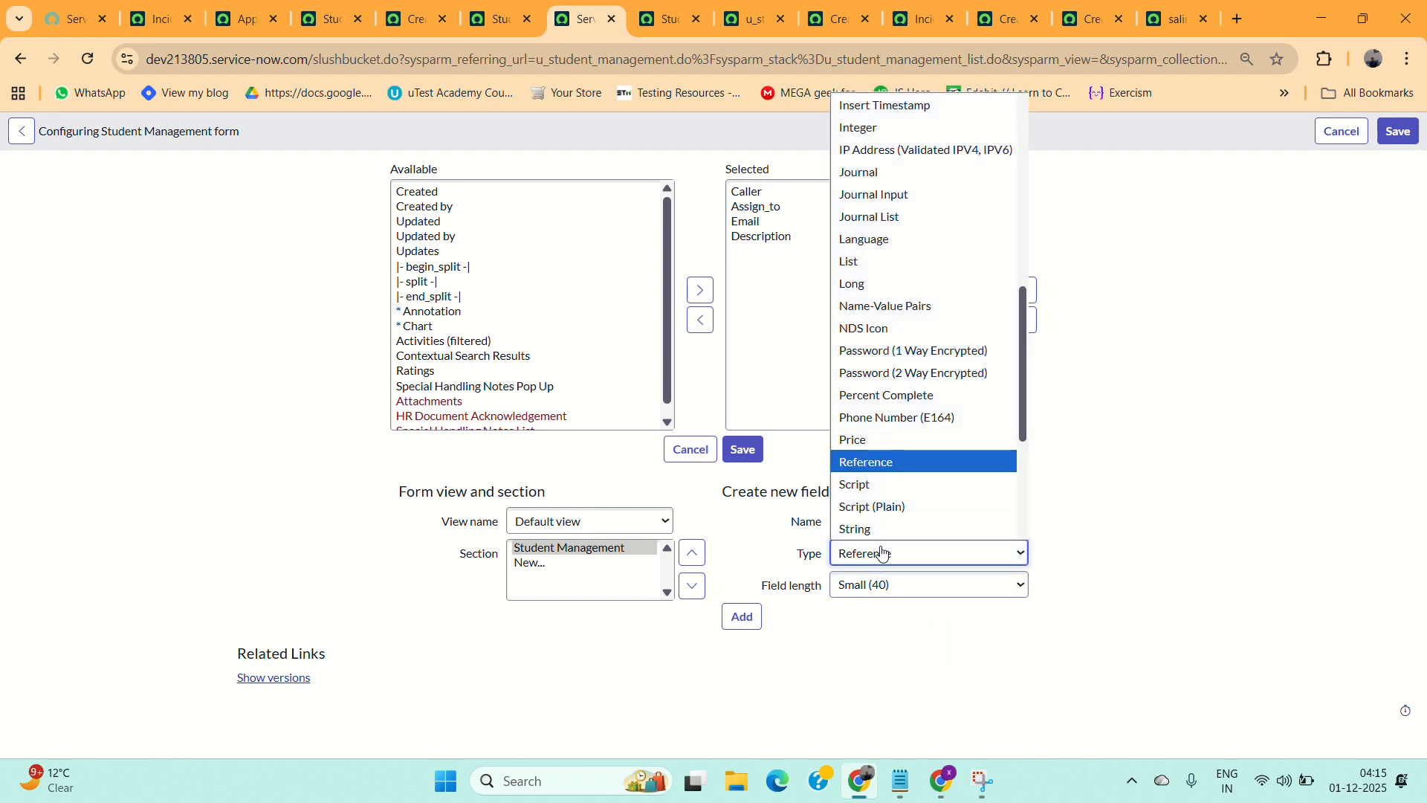
scroll(879, 530, down, 1)
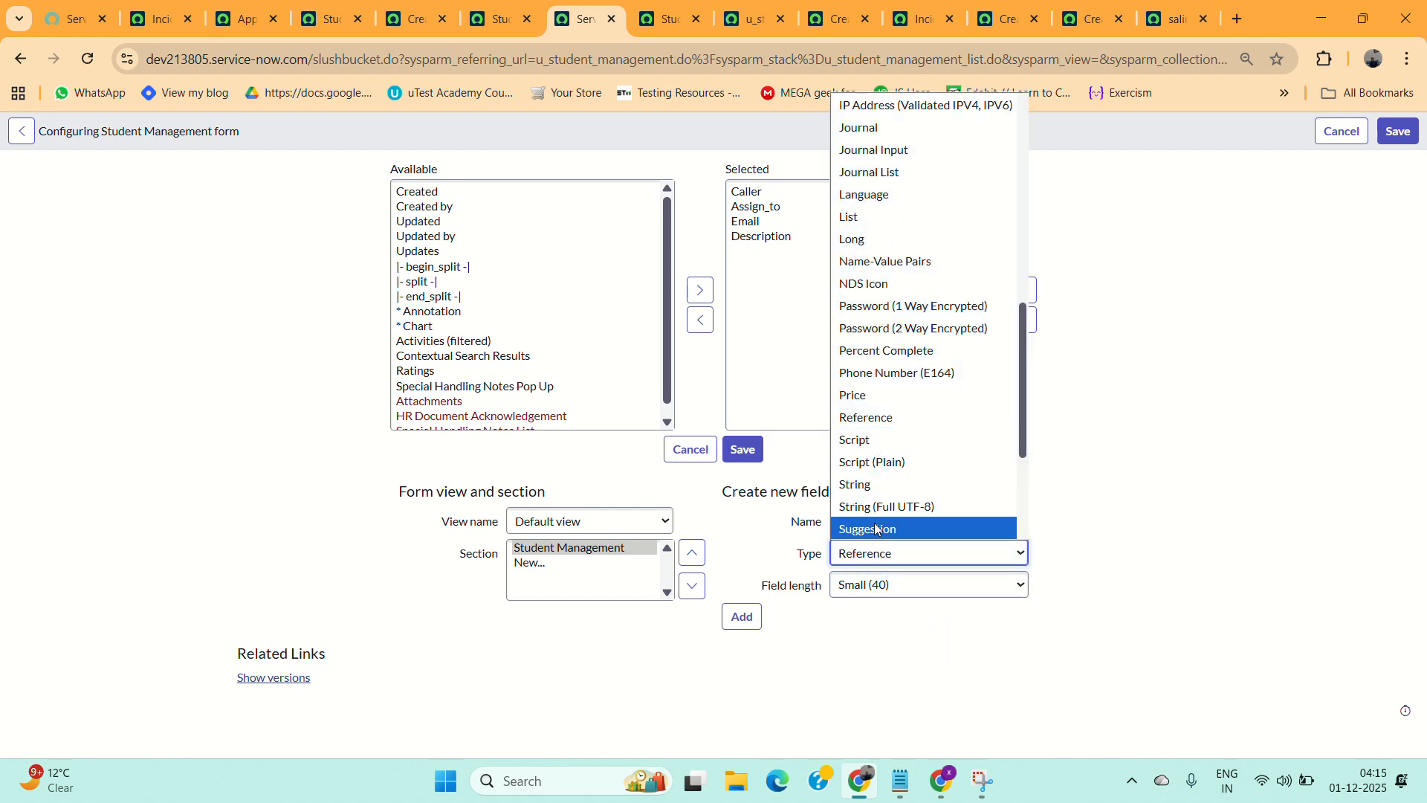
click(867, 425)
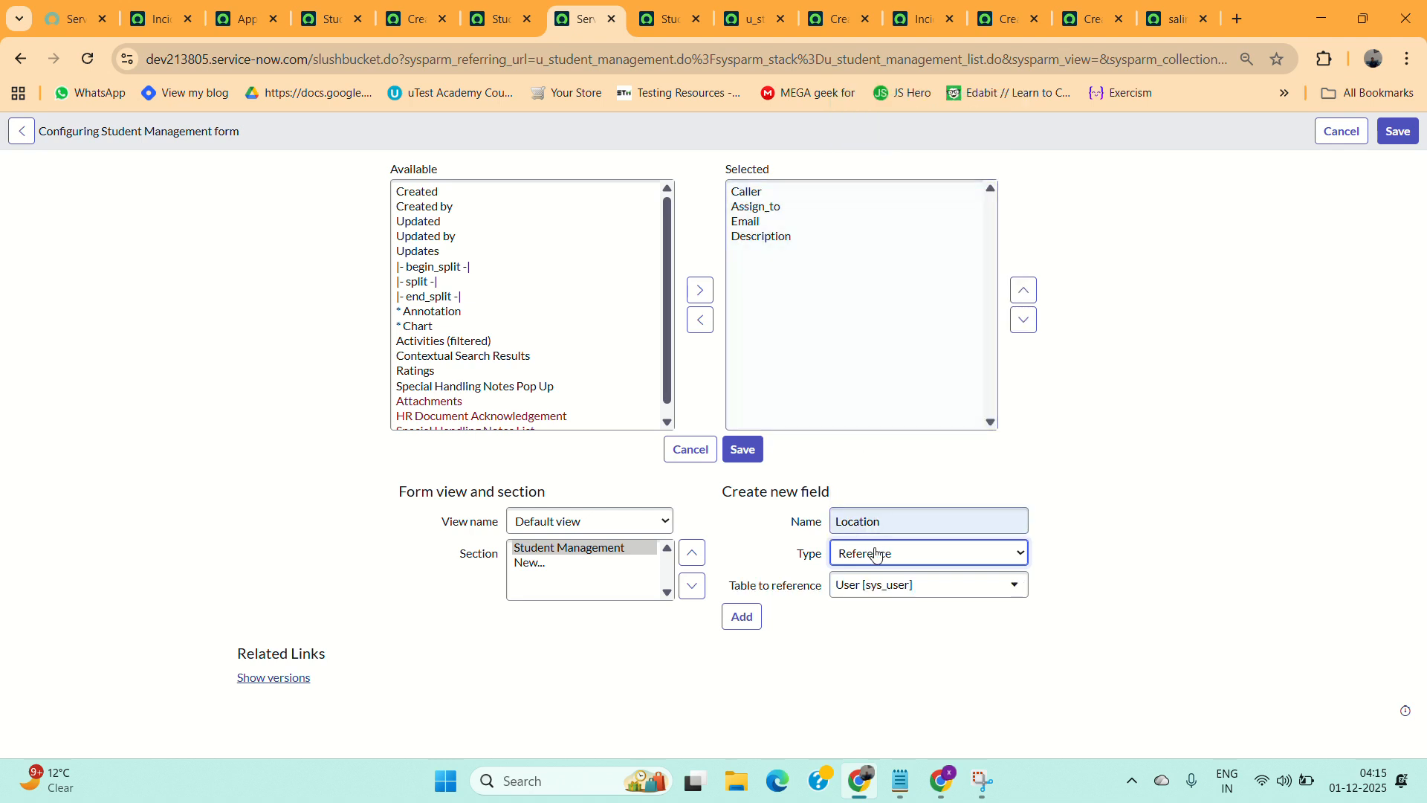
click(874, 589)
text(cmn_loc)
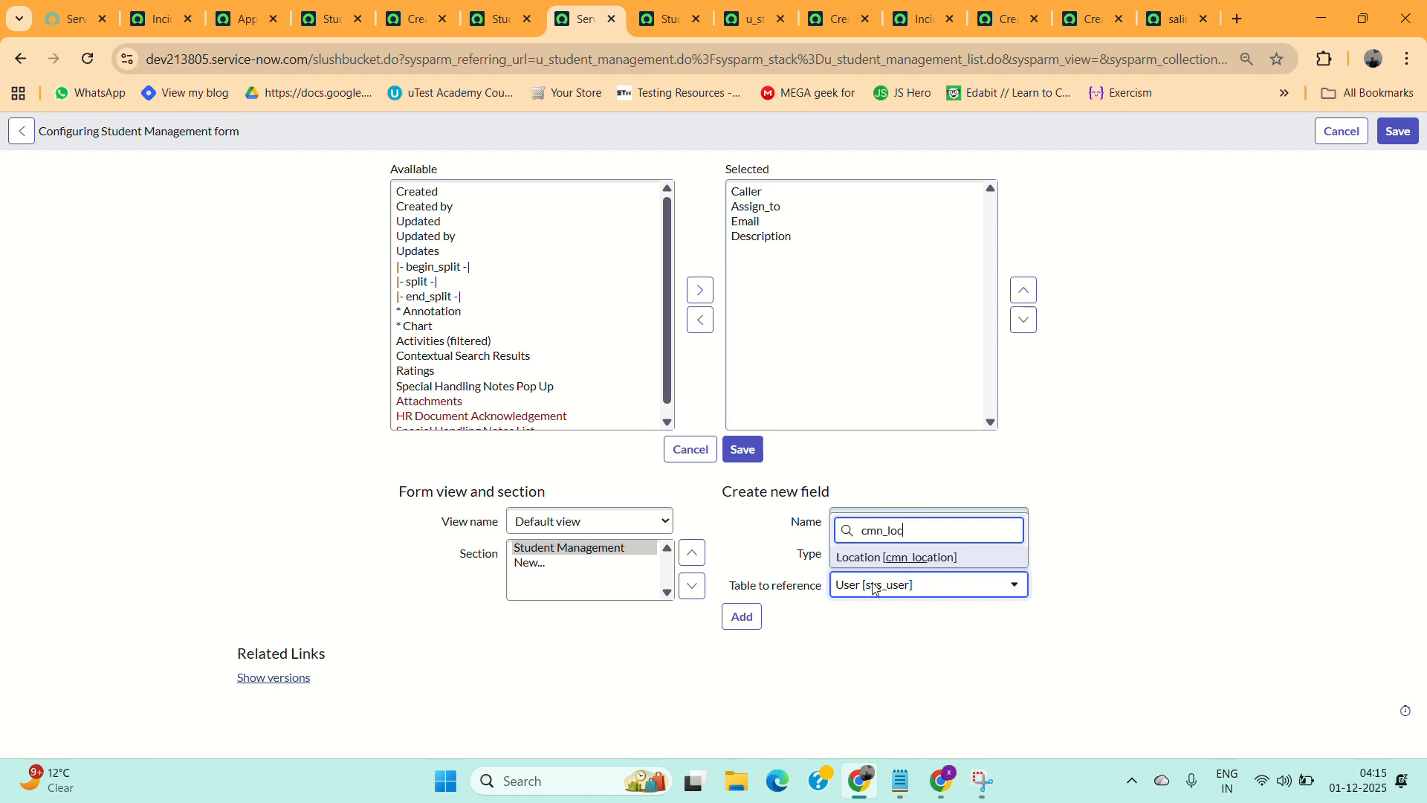
text(at)
key(BackSpace)
key(BackSpace)
key(BackSpace)
key(BackSpace)
text(de)
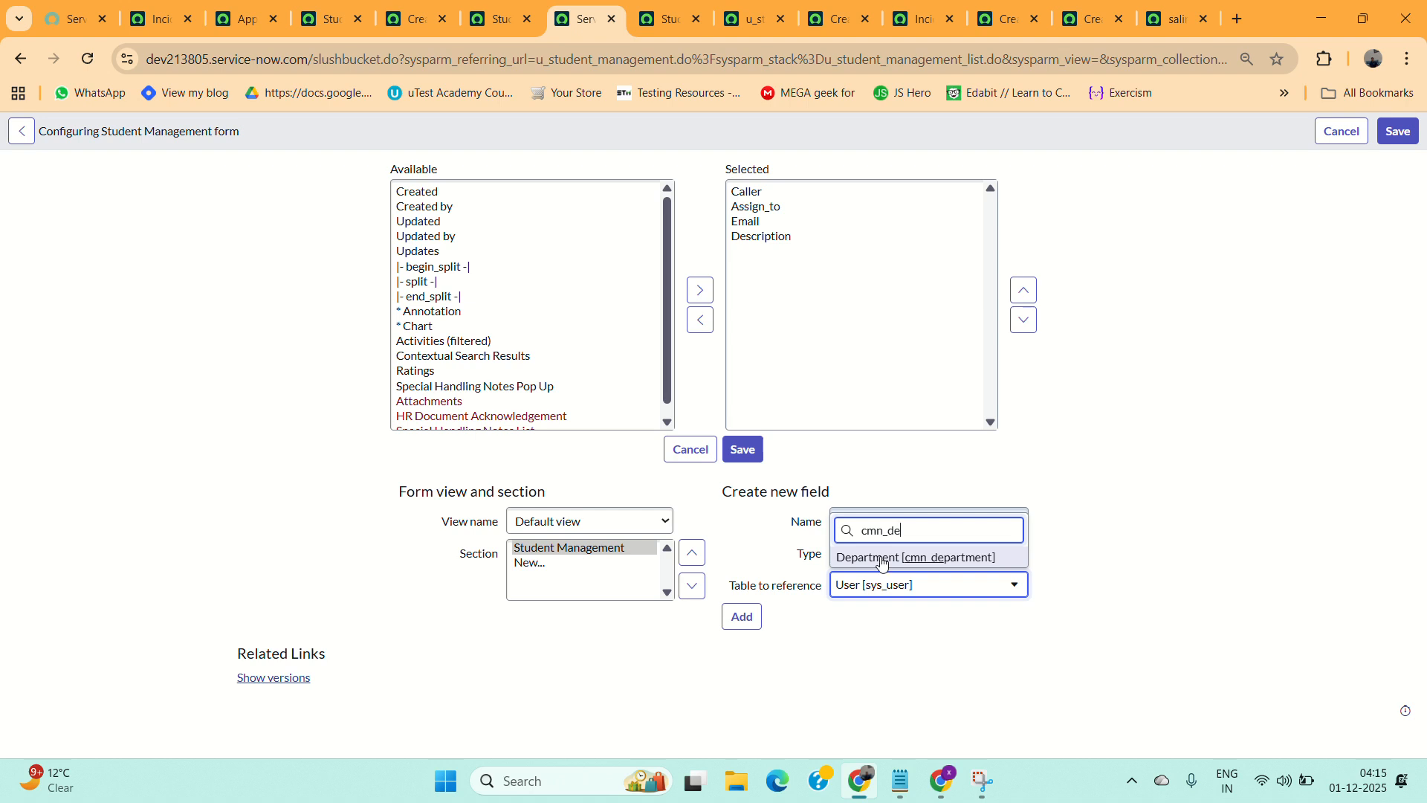
click(882, 557)
Name the new reference field Department and add it to the form.
click(886, 520)
key(BackSpace)
key(BackSpace)
key(BackSpace)
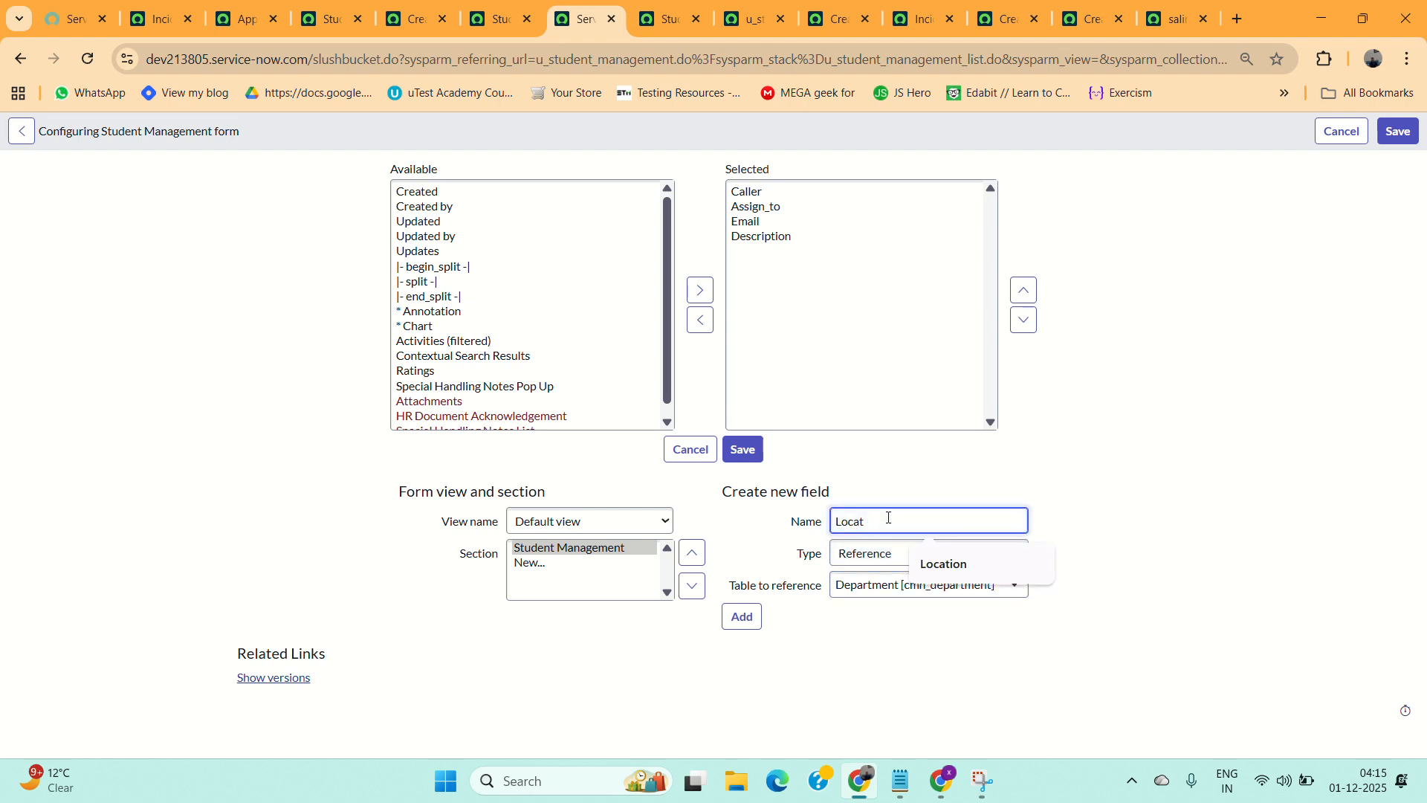
key(BackSpace)
key(BackSpace)
text(De)
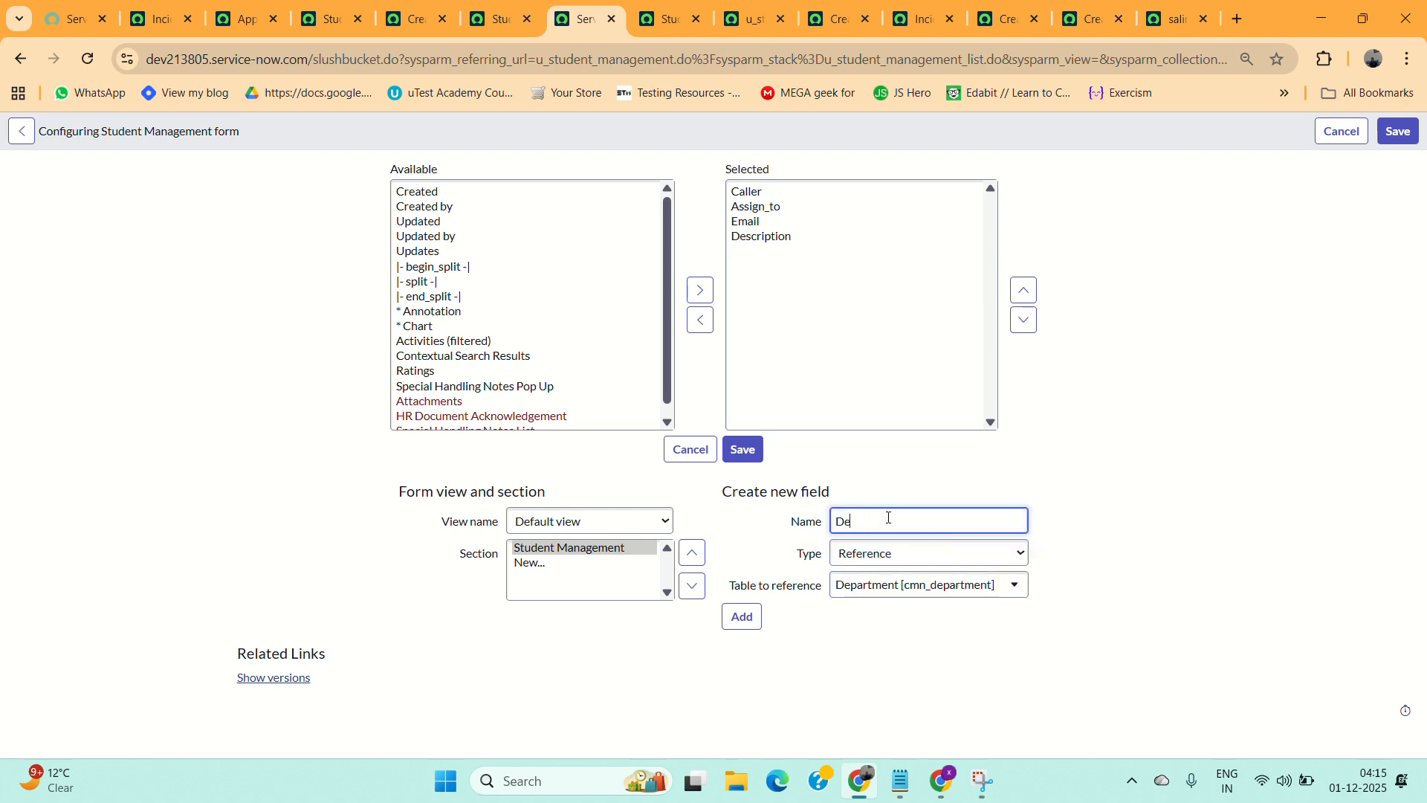
text(partment)
click(737, 616)
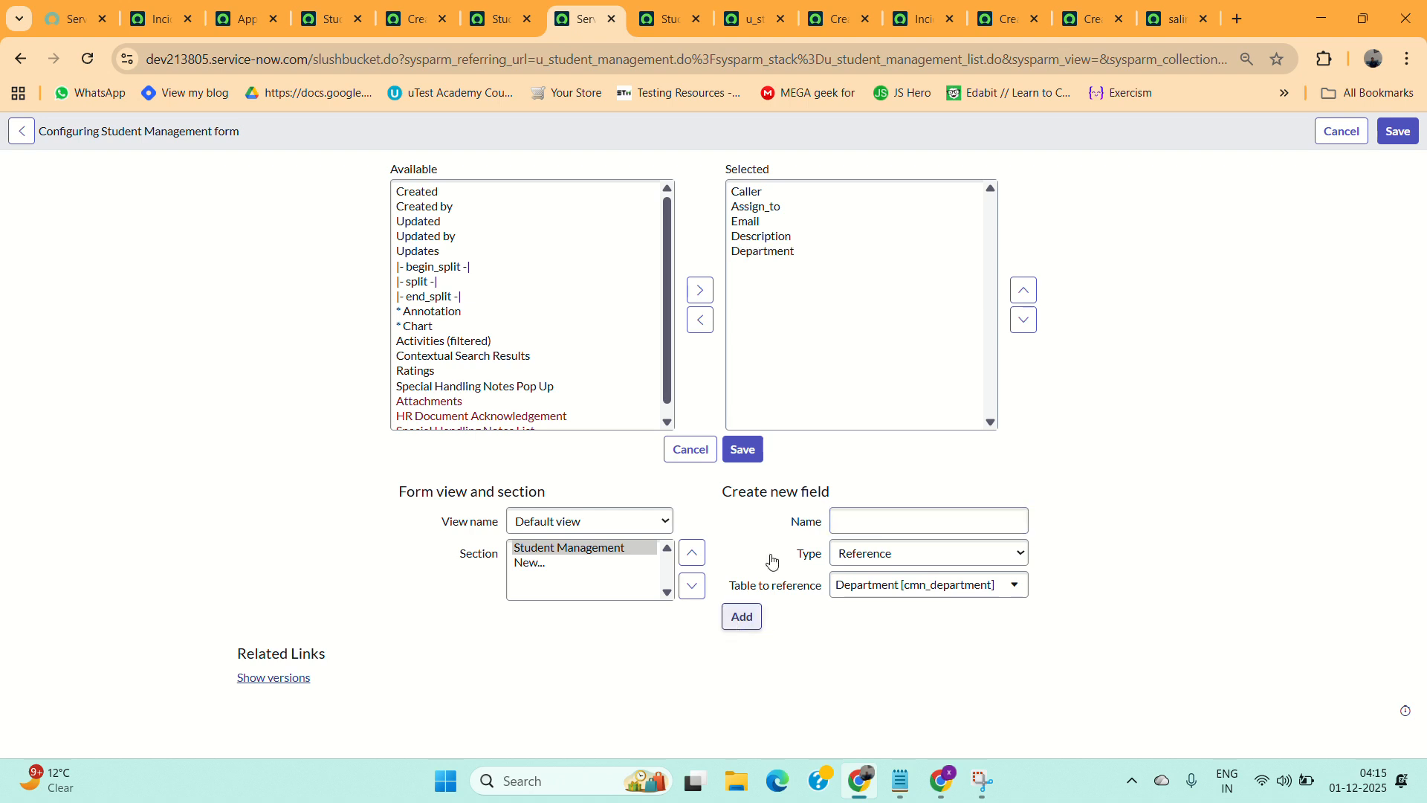
Add a new String field named Teacher Name to the form.
click(871, 528)
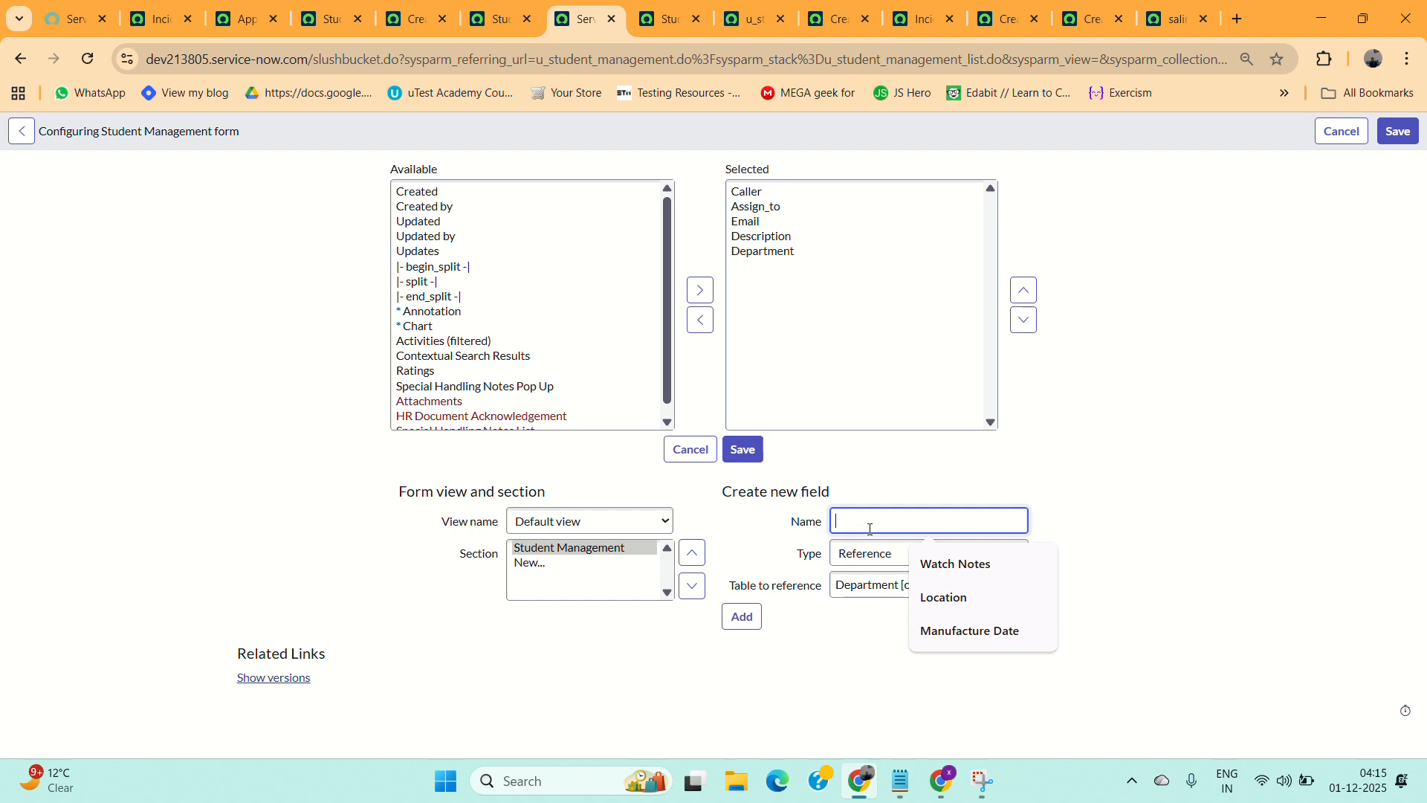
text(Teav)
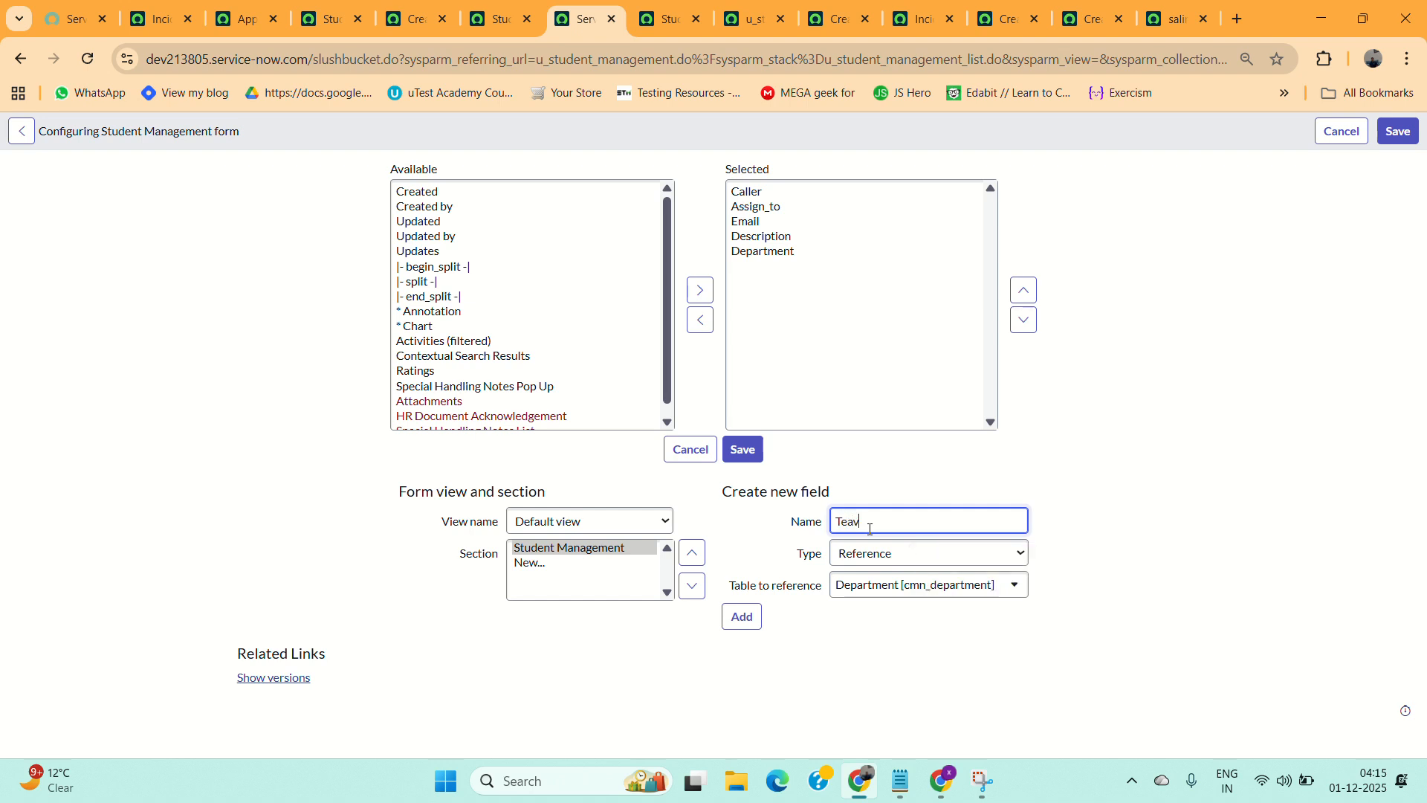
text(her Nmae)
key(BackSpace)
key(BackSpace)
key(BackSpace)
text(am)
click(899, 563)
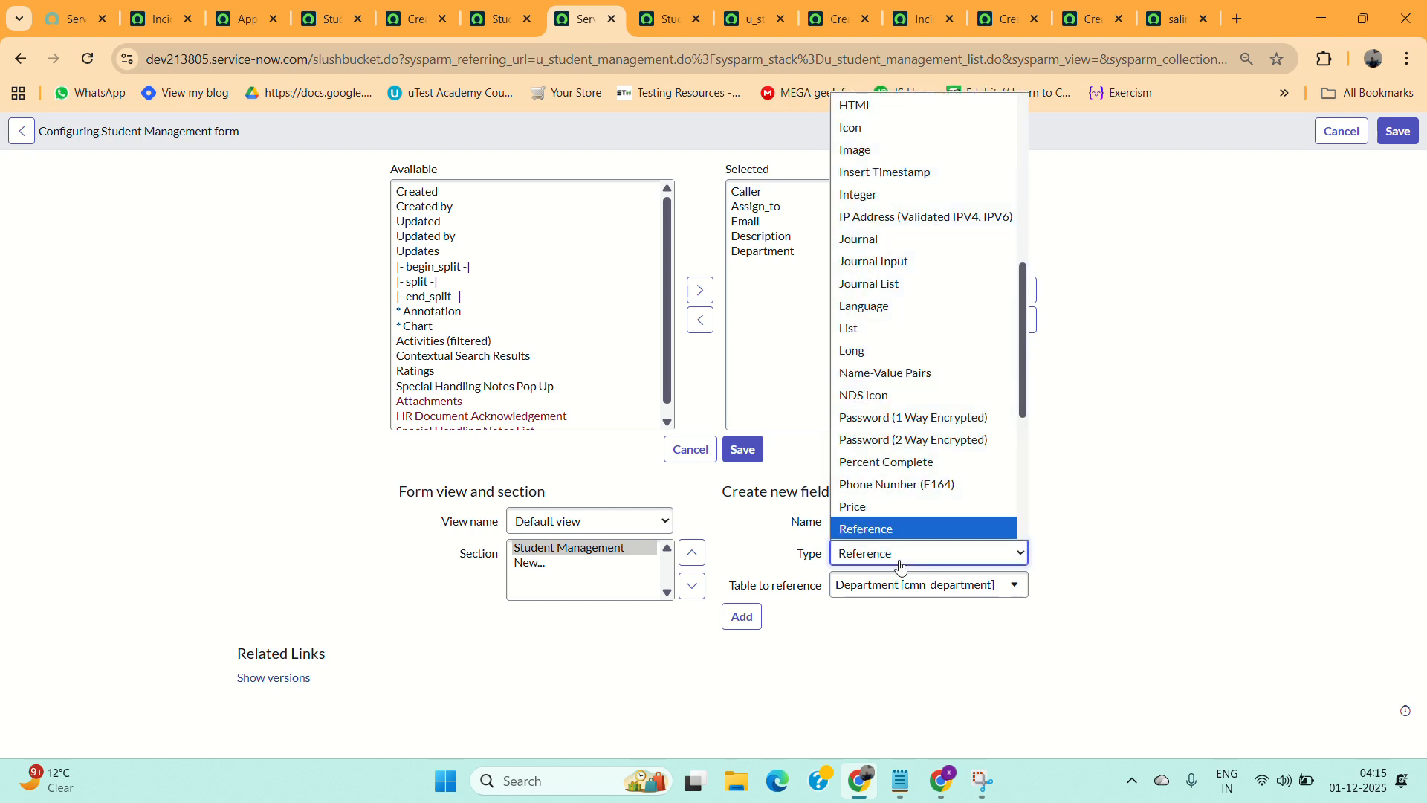
key(Down)
key(Down)
key(Down)
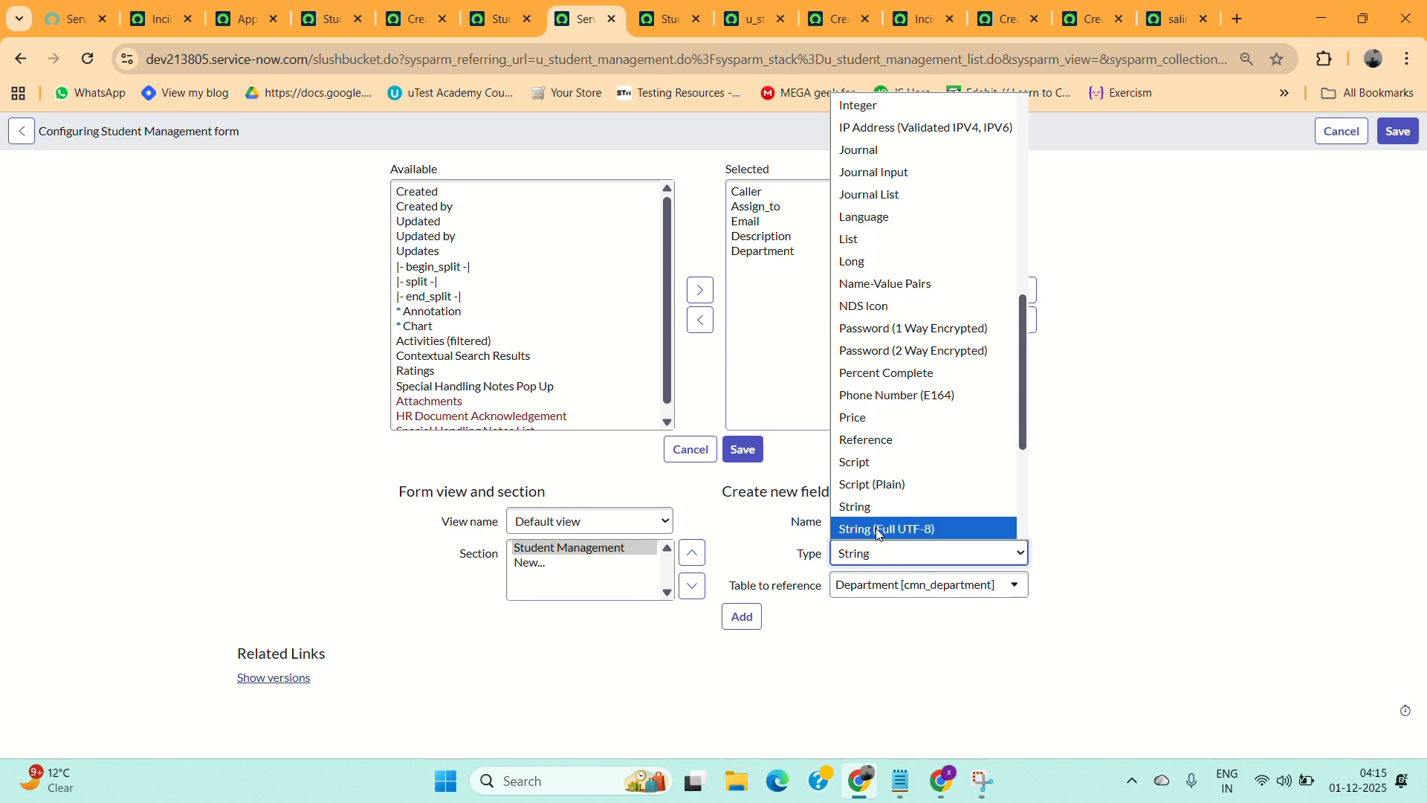
click(858, 508)
click(743, 619)
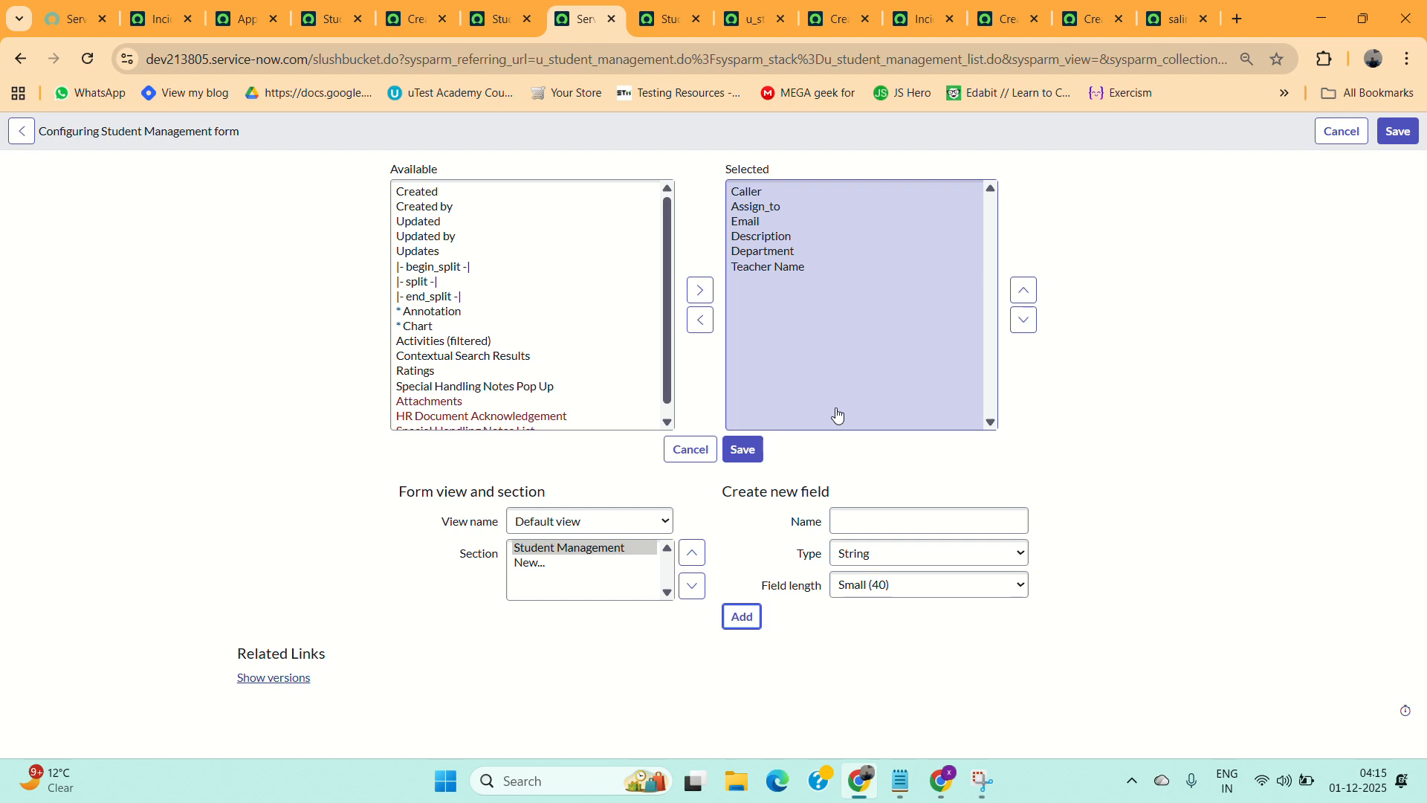
Add a split to the selected form fields and move it up to sit just below Assign_to.
click(554, 281)
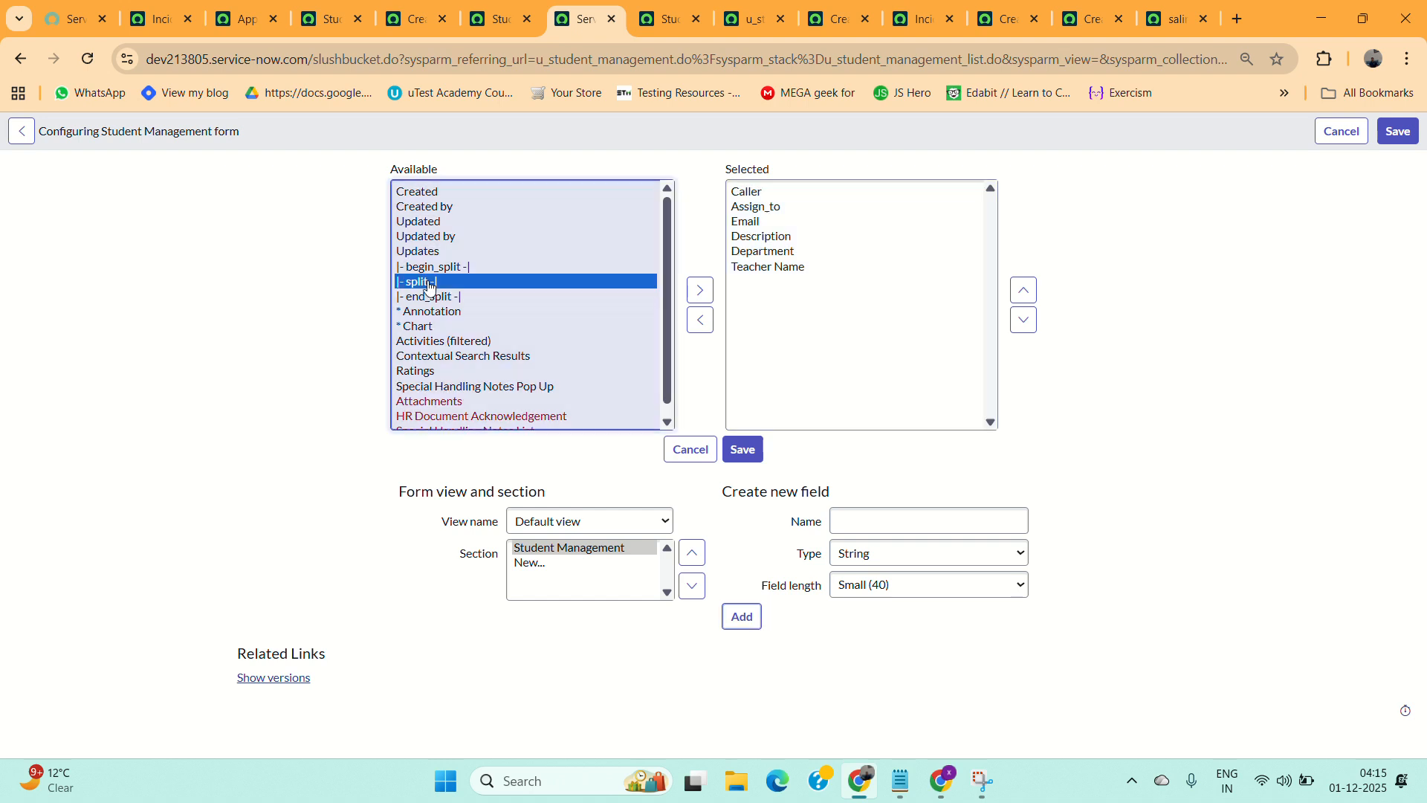
click(702, 289)
click(1024, 290)
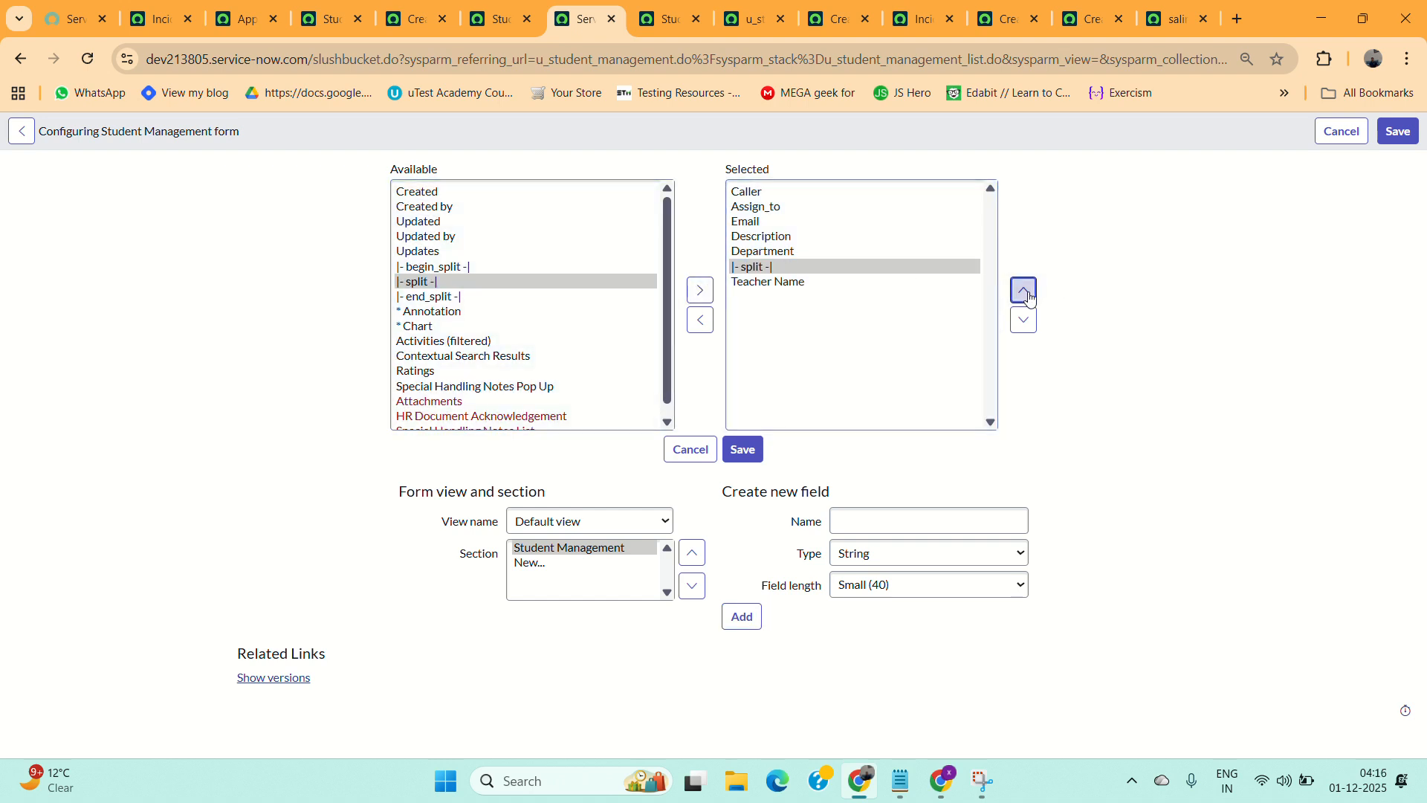
click(1026, 291)
click(1027, 294)
click(1029, 296)
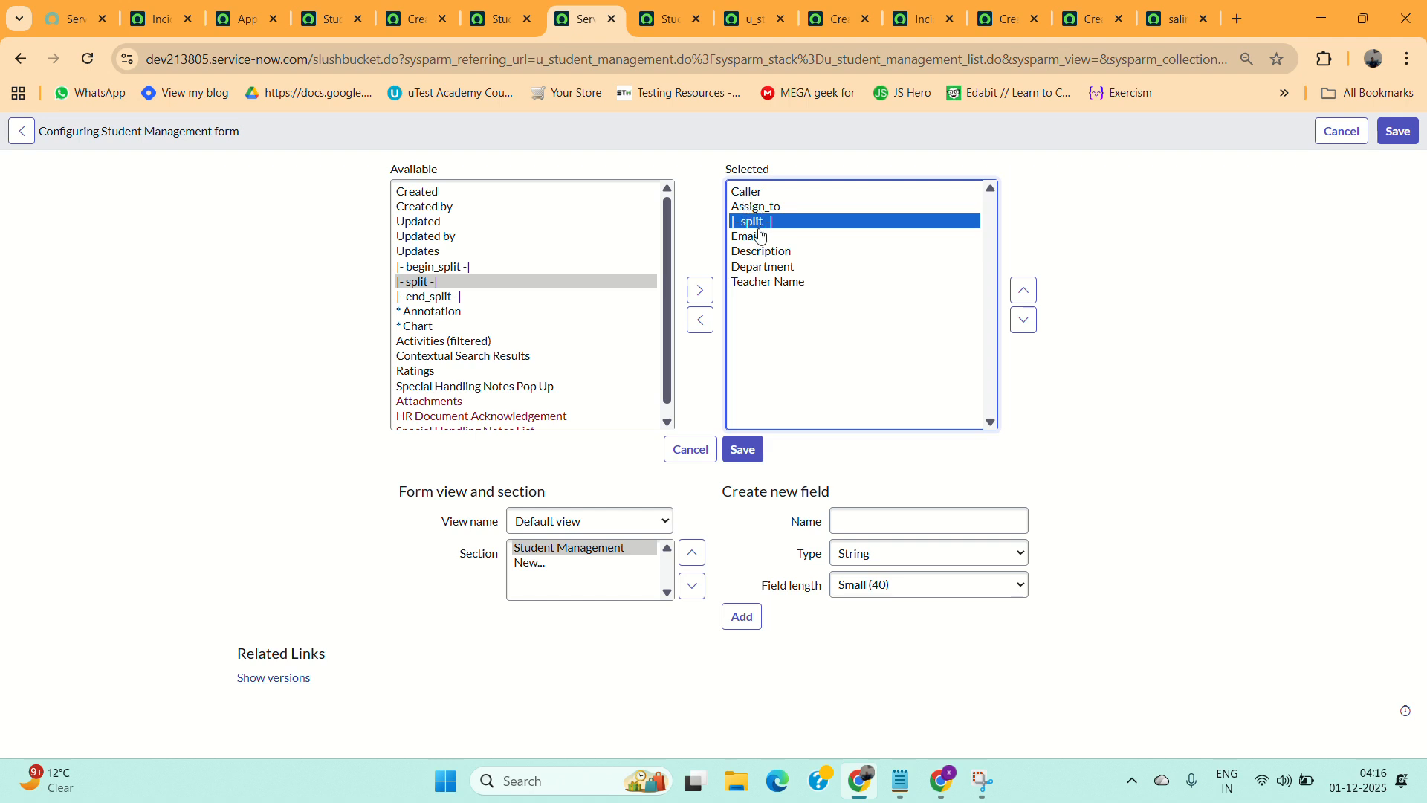
Reorder the fields so Teacher Name follows Email and Department sits above Description.
click(763, 286)
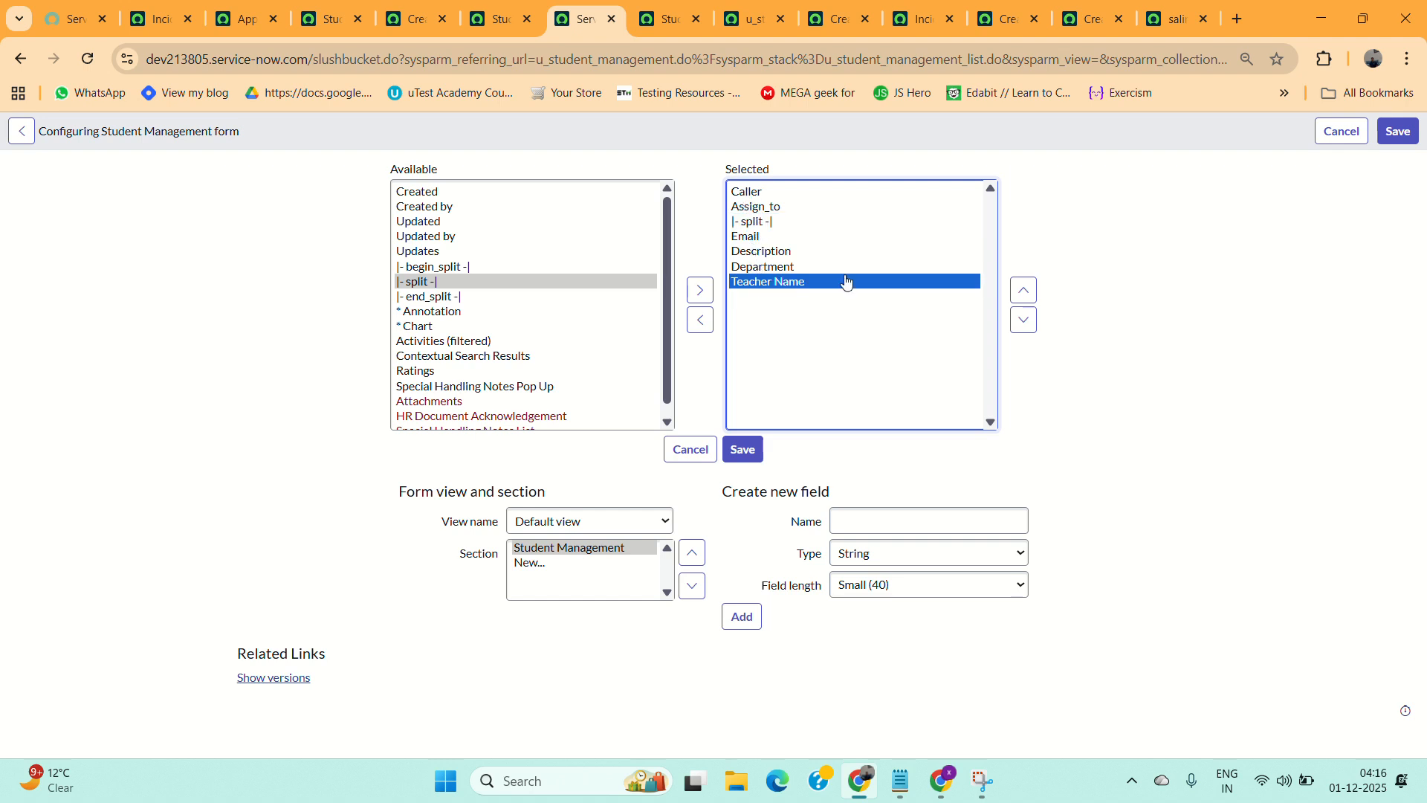
click(1023, 293)
click(1024, 308)
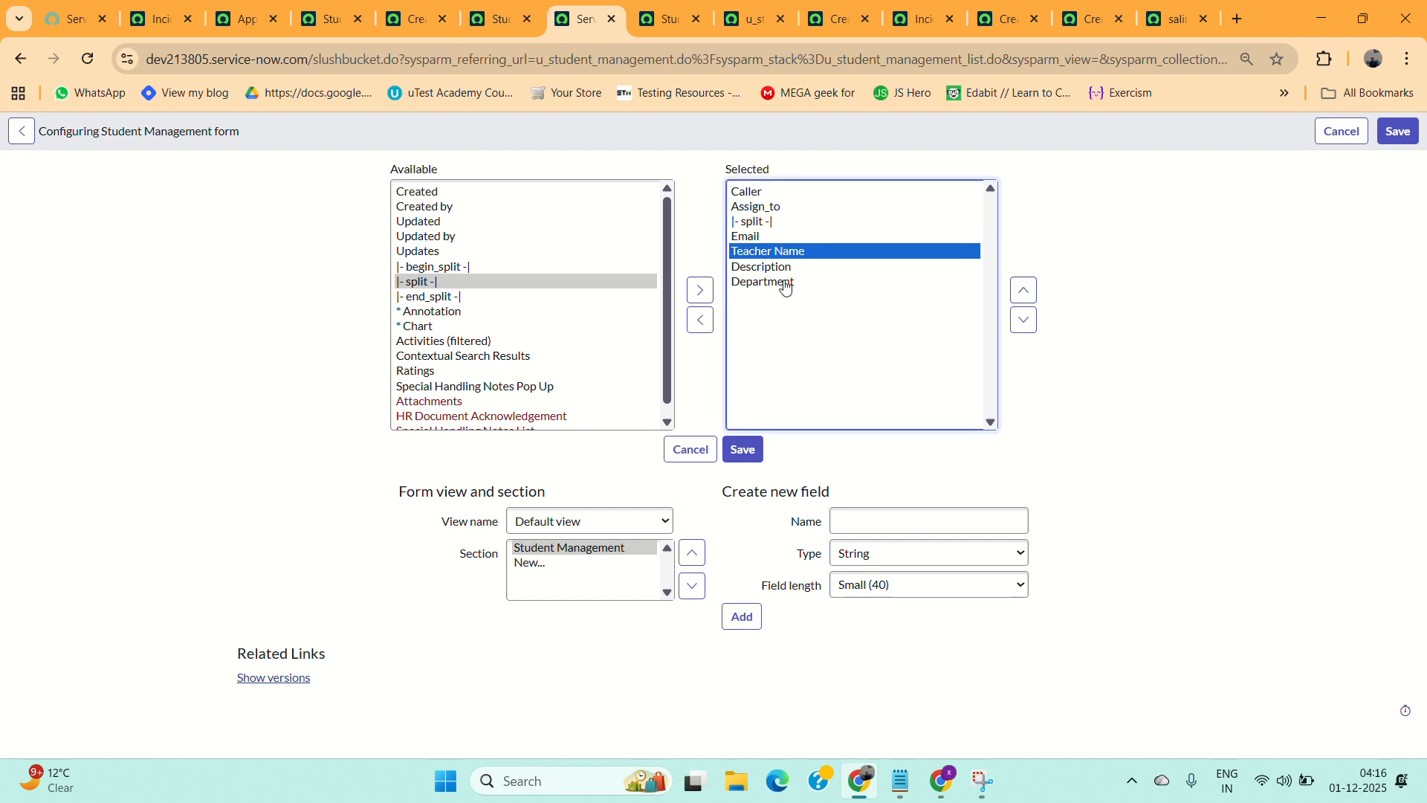
click(777, 285)
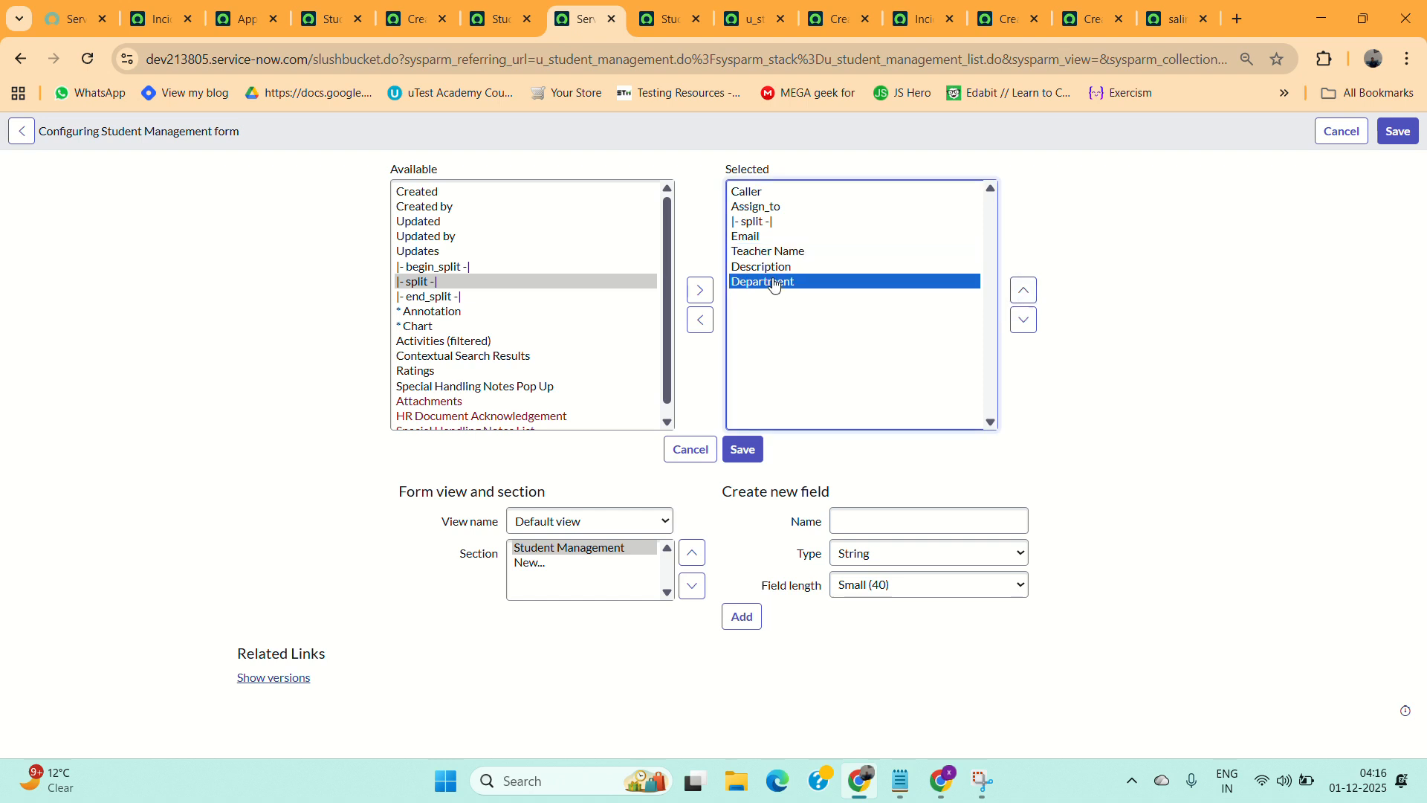
click(1022, 291)
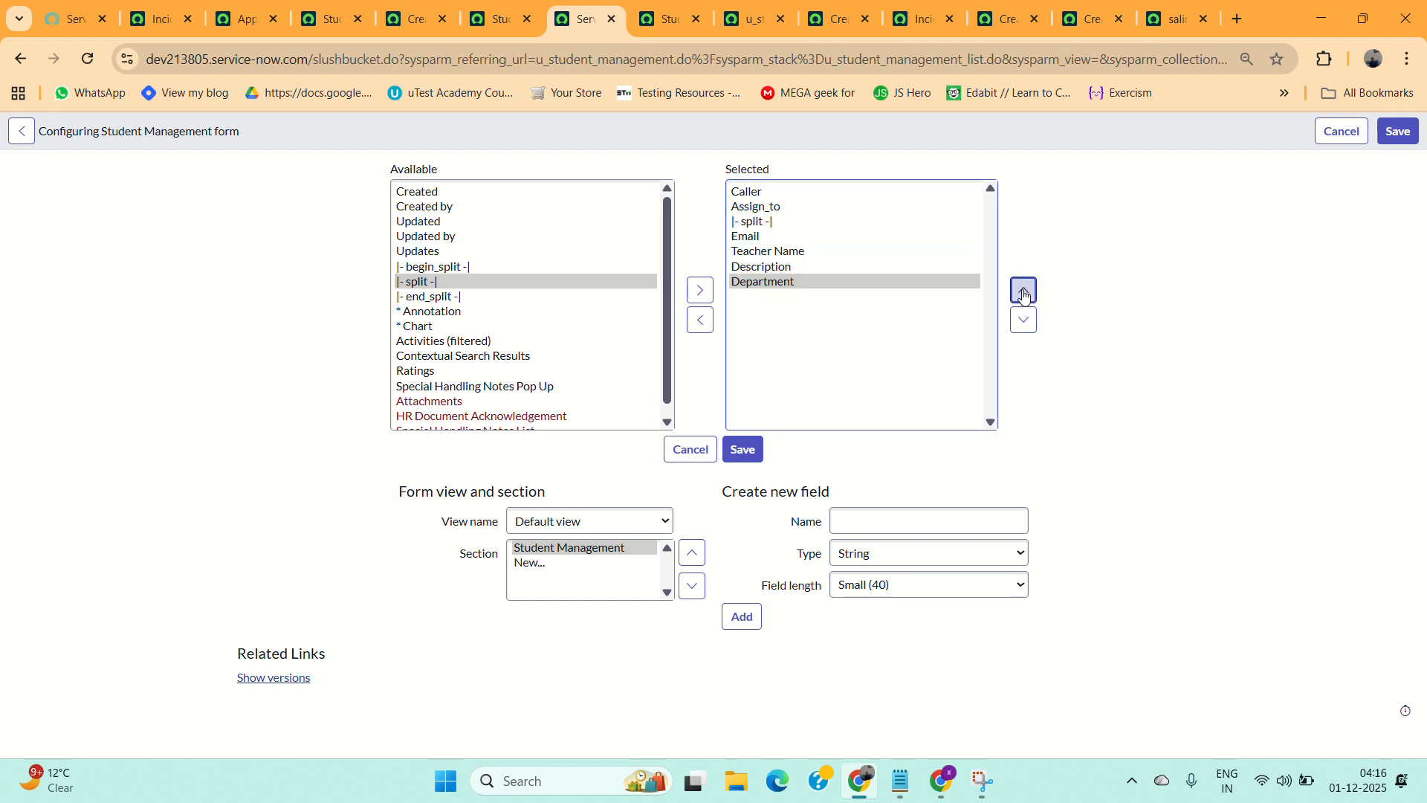
Add an end split after the last selected field and save the form layout.
click(424, 296)
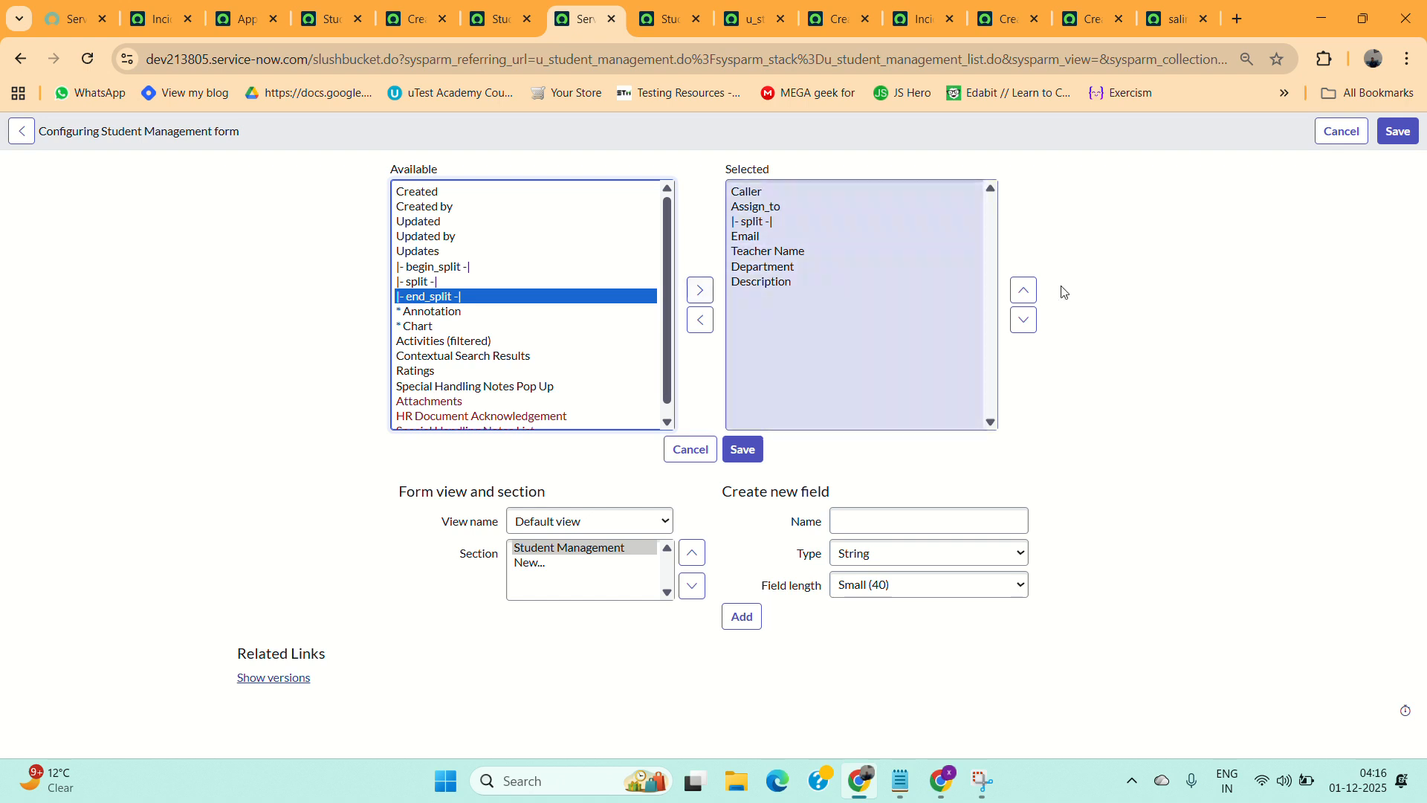
click(697, 298)
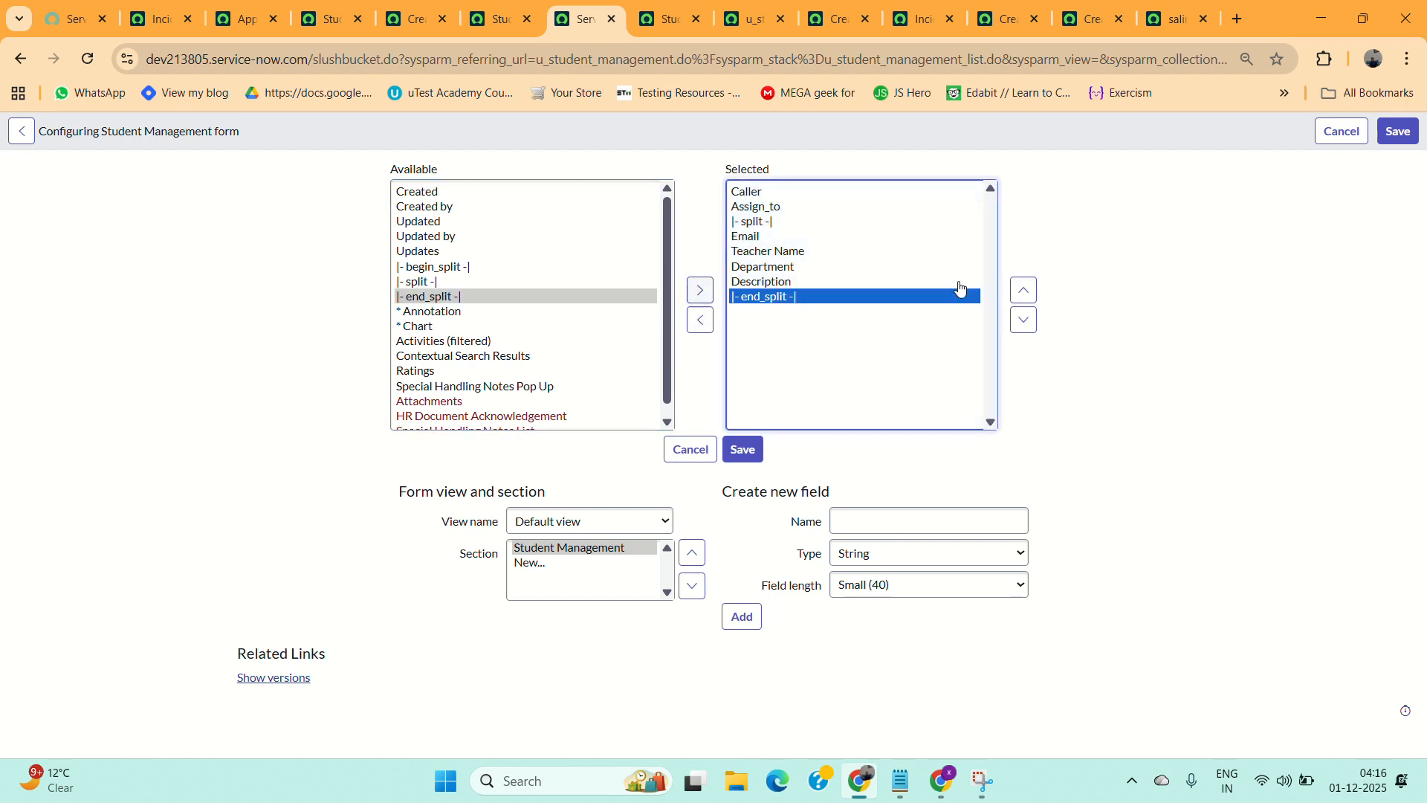
click(1023, 290)
click(743, 450)
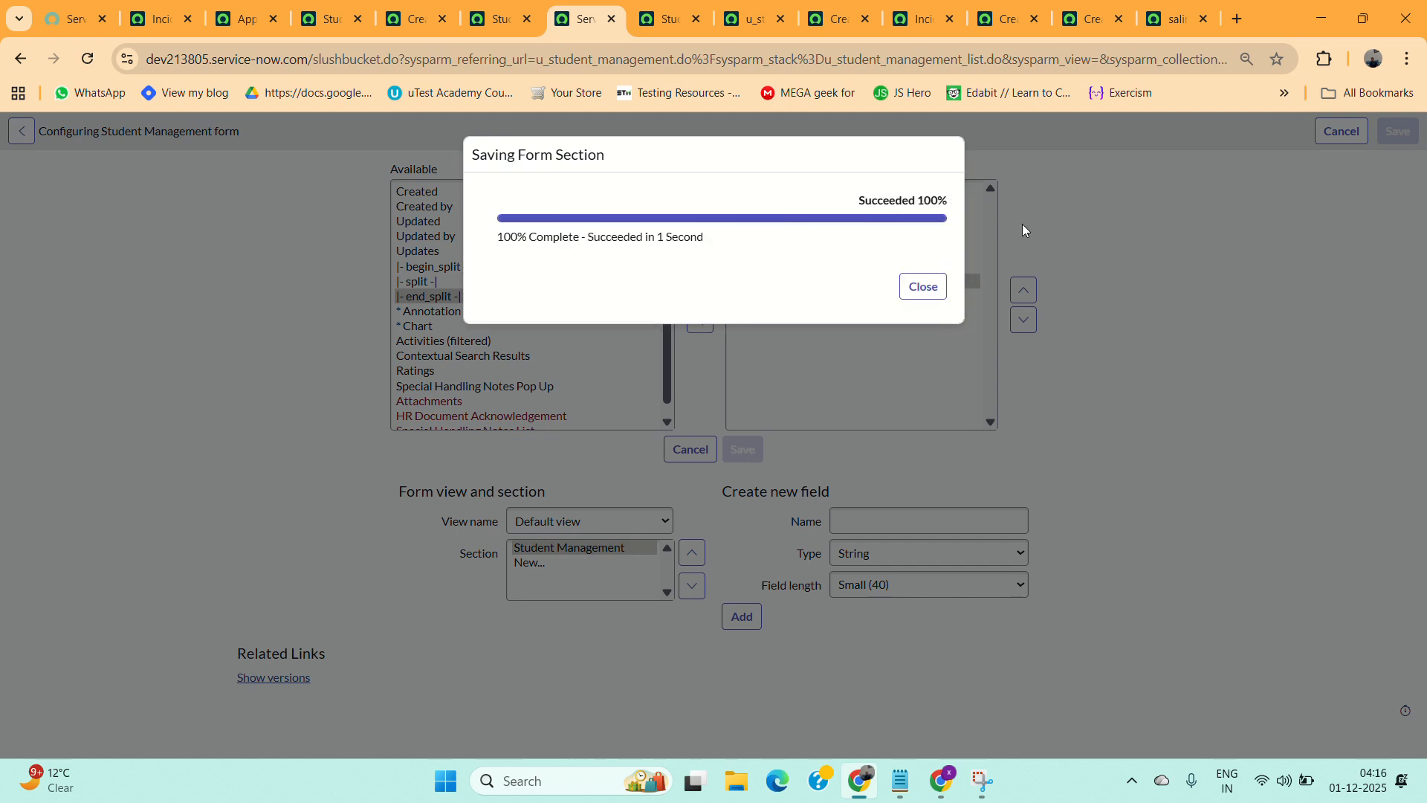
click(923, 287)
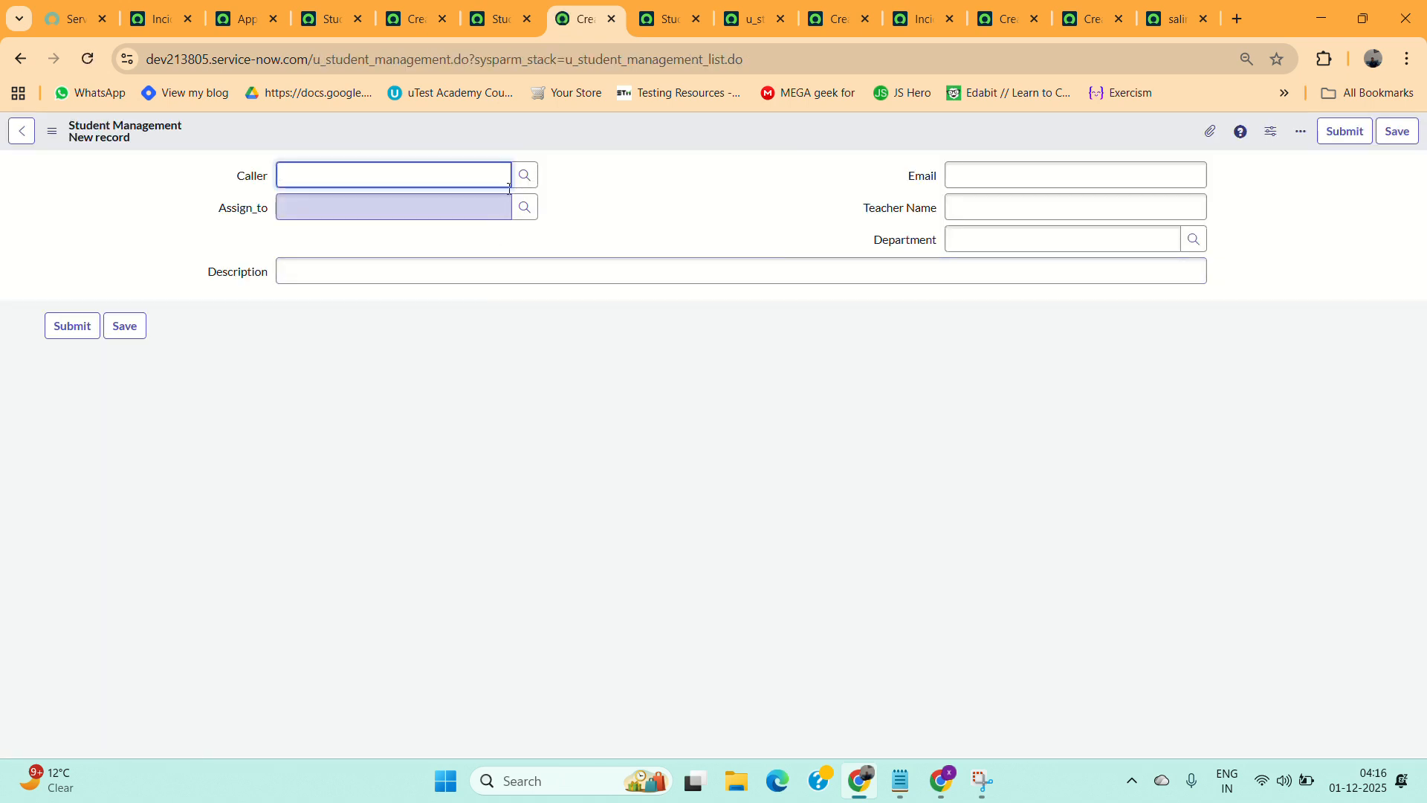
On a new Student Management record, pick users for the Caller and Assign_to fields from the lookups.
click(524, 175)
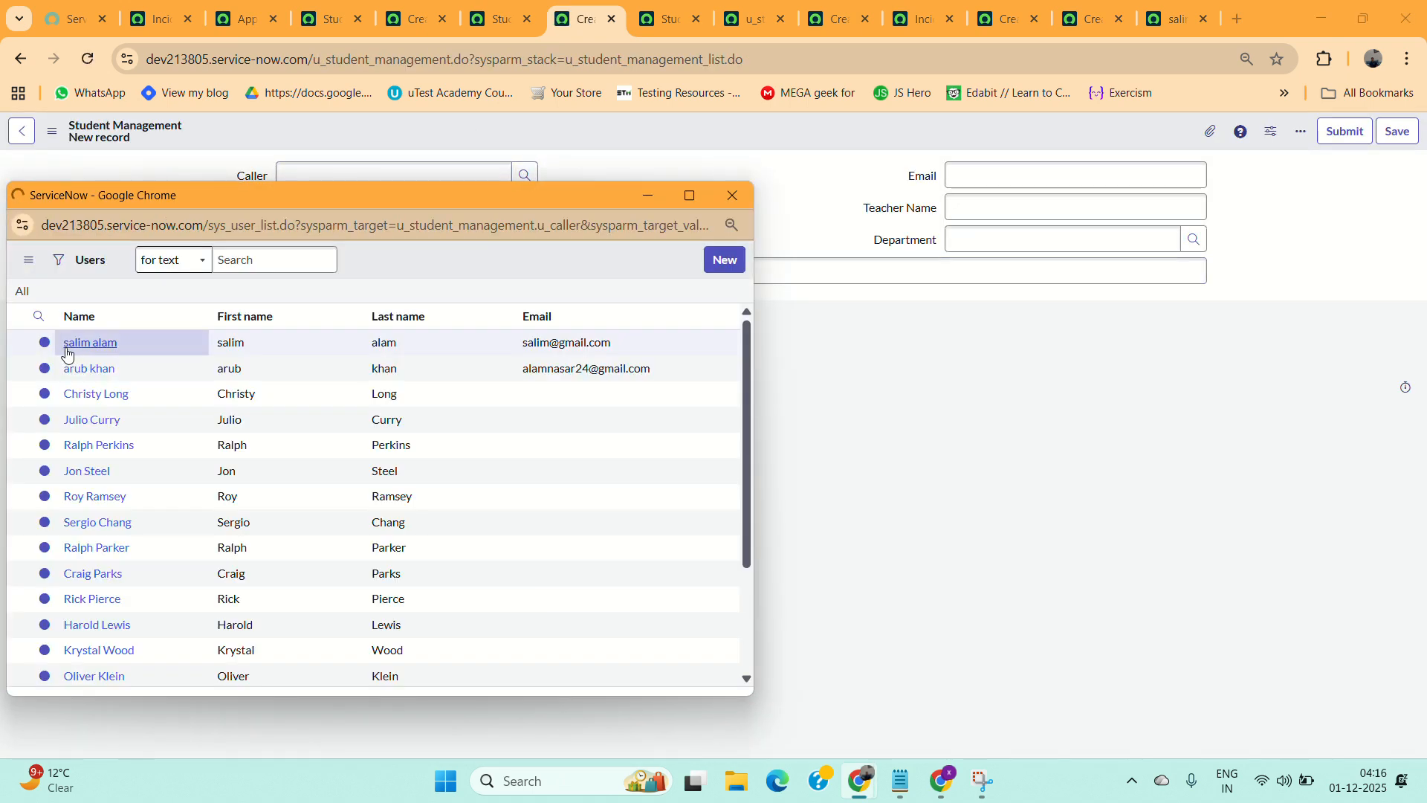
click(85, 460)
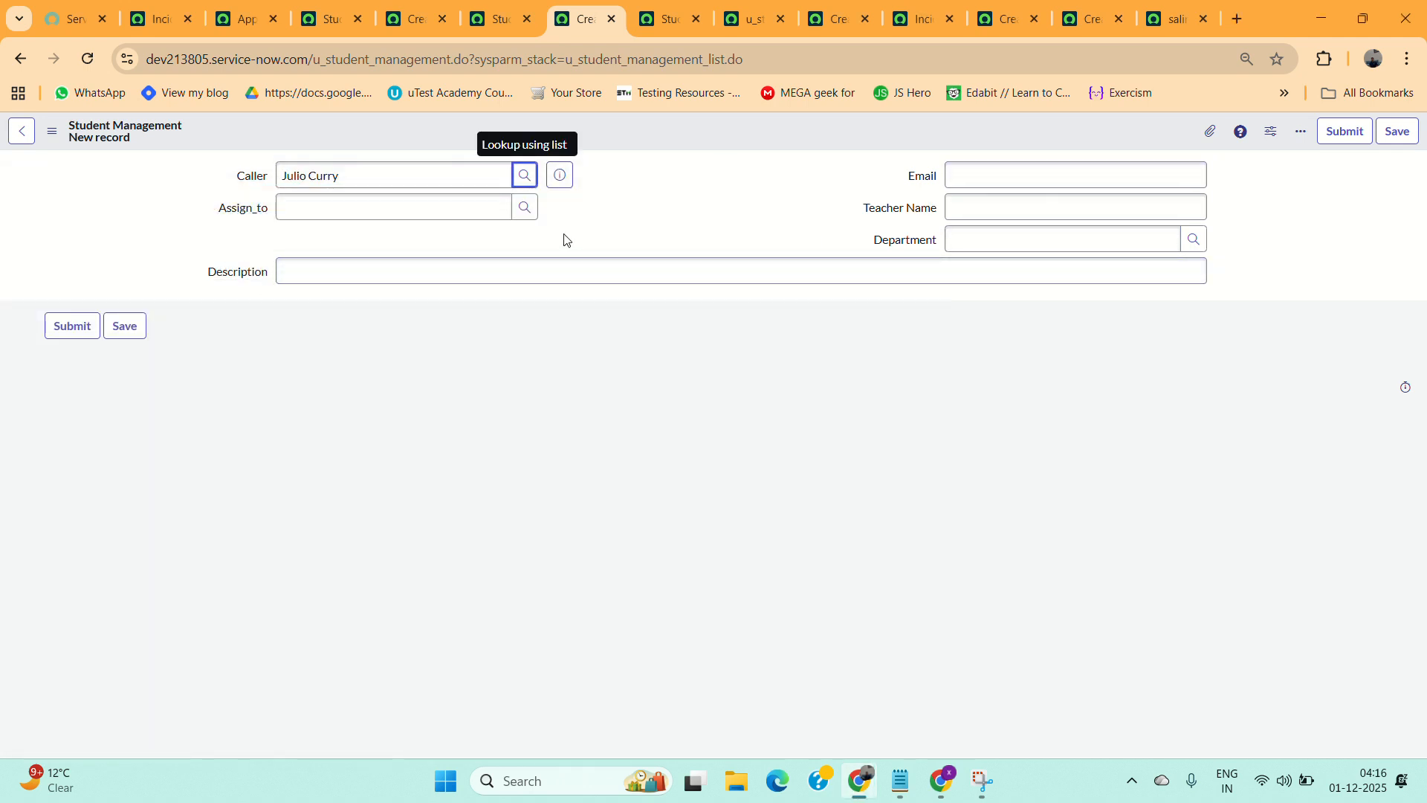
click(525, 209)
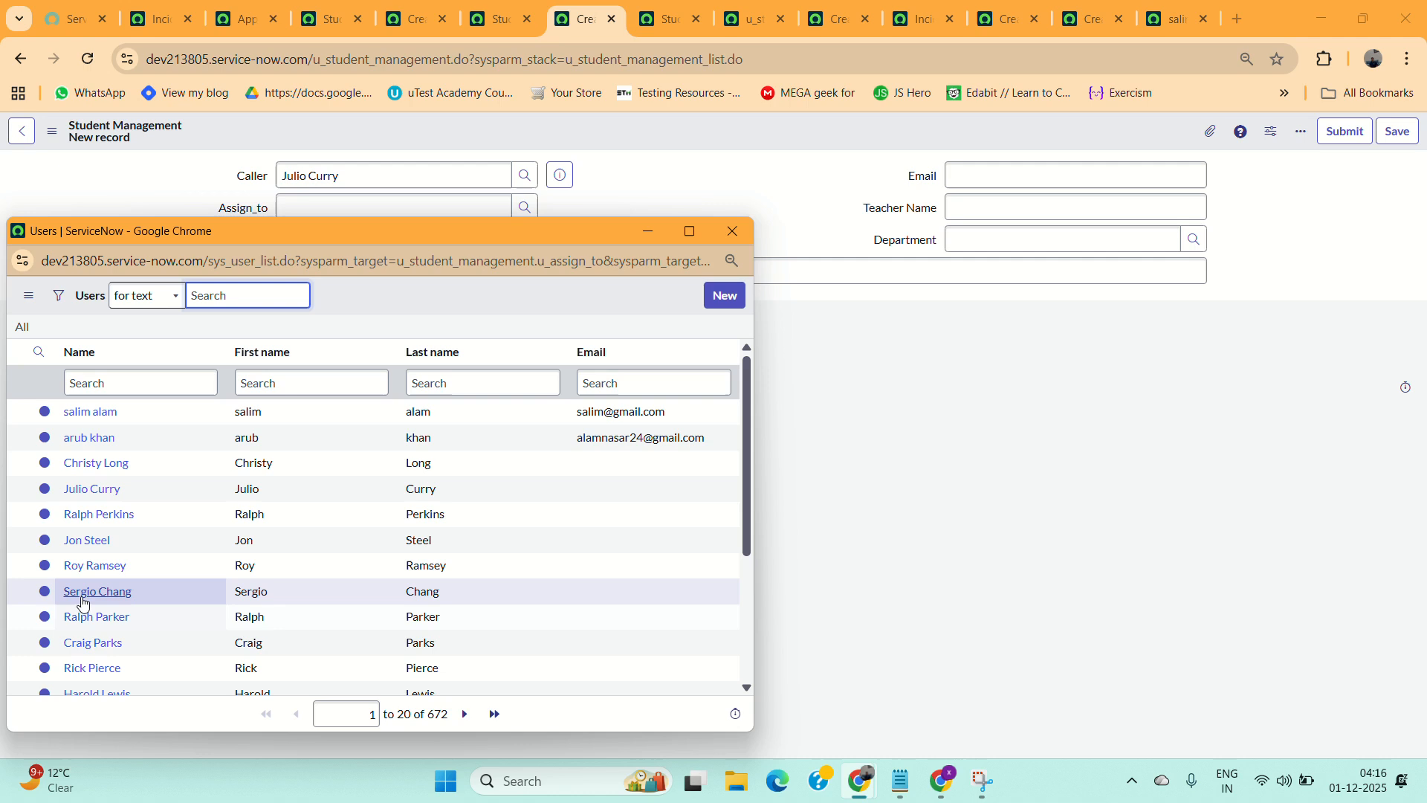
click(89, 592)
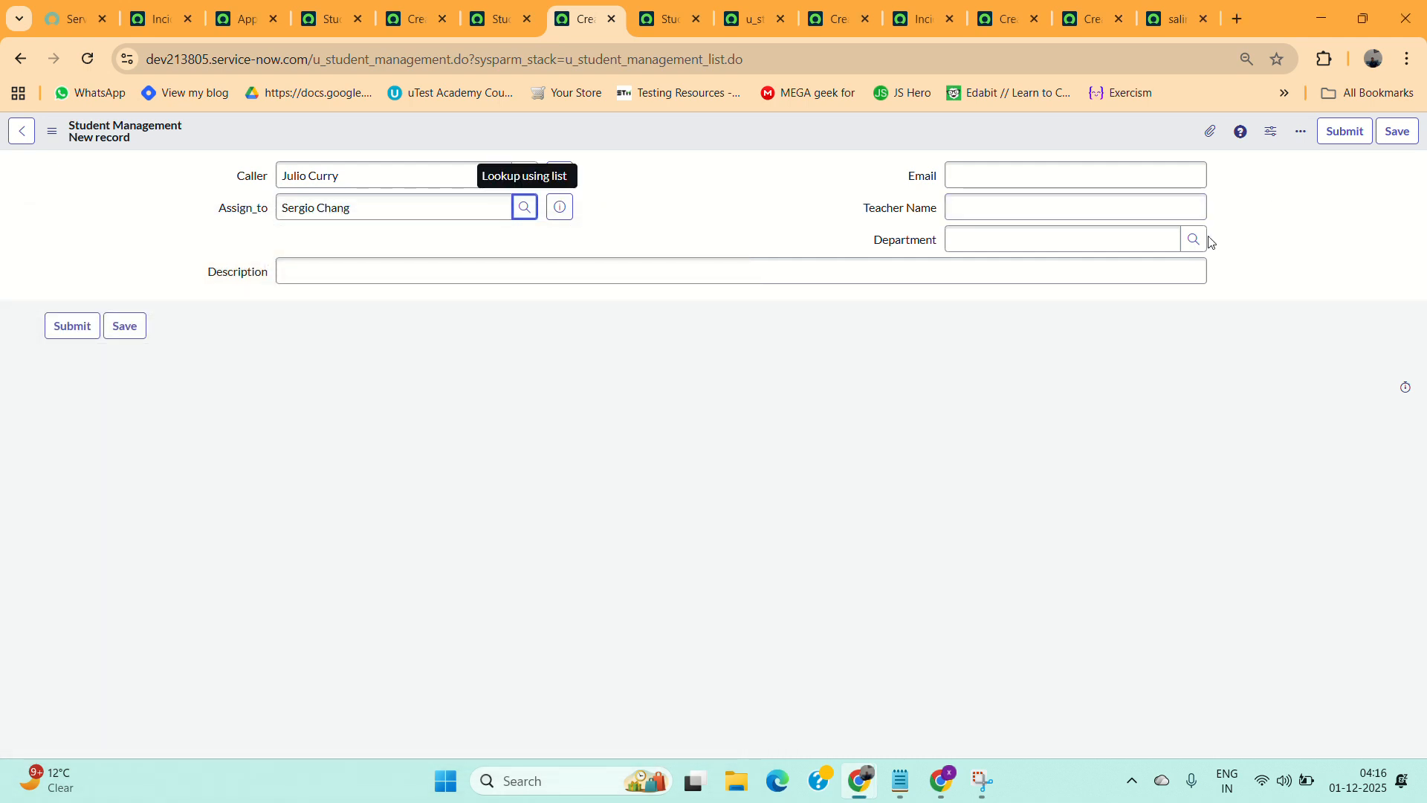
Set the record's Department to HR and enter a teacher's name in Teacher Name.
click(1198, 241)
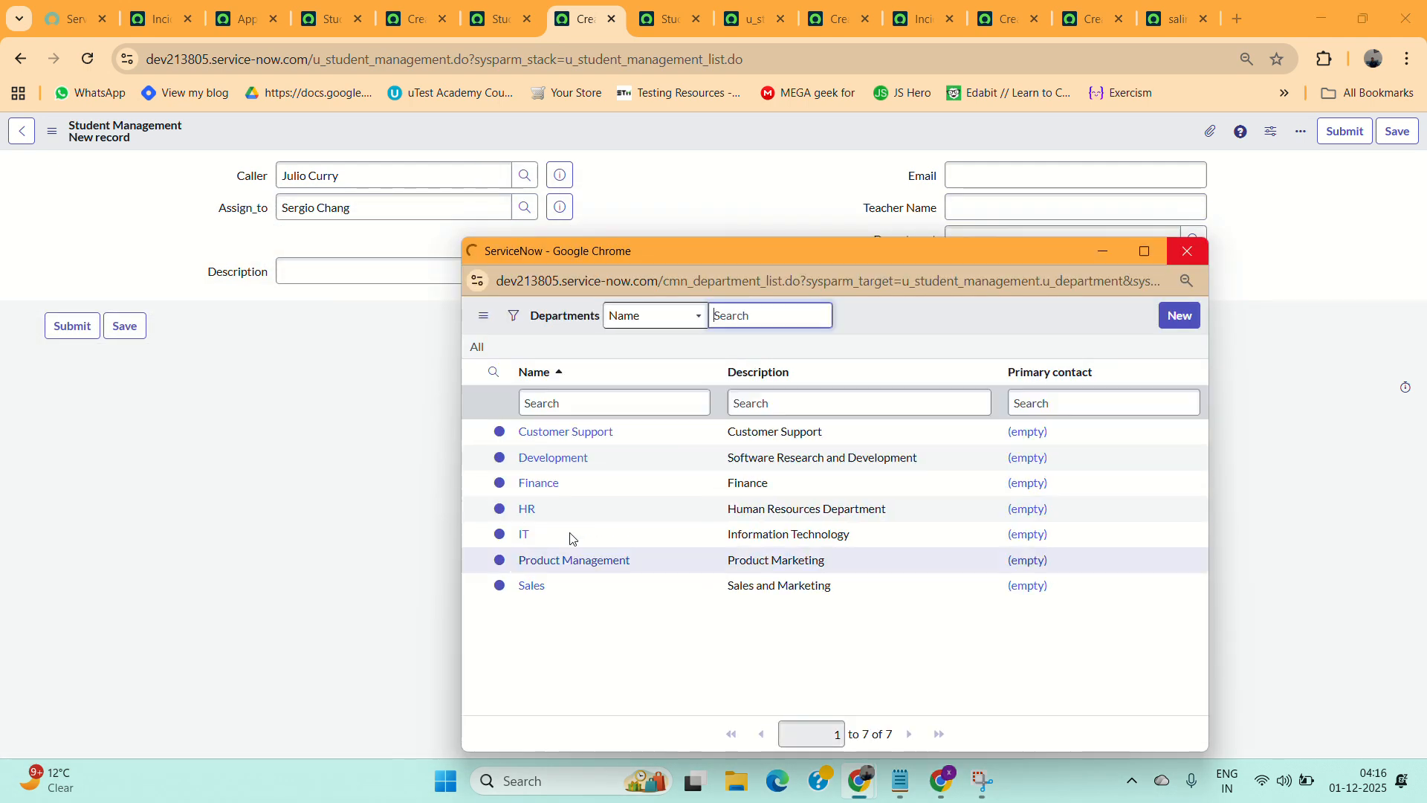
click(532, 518)
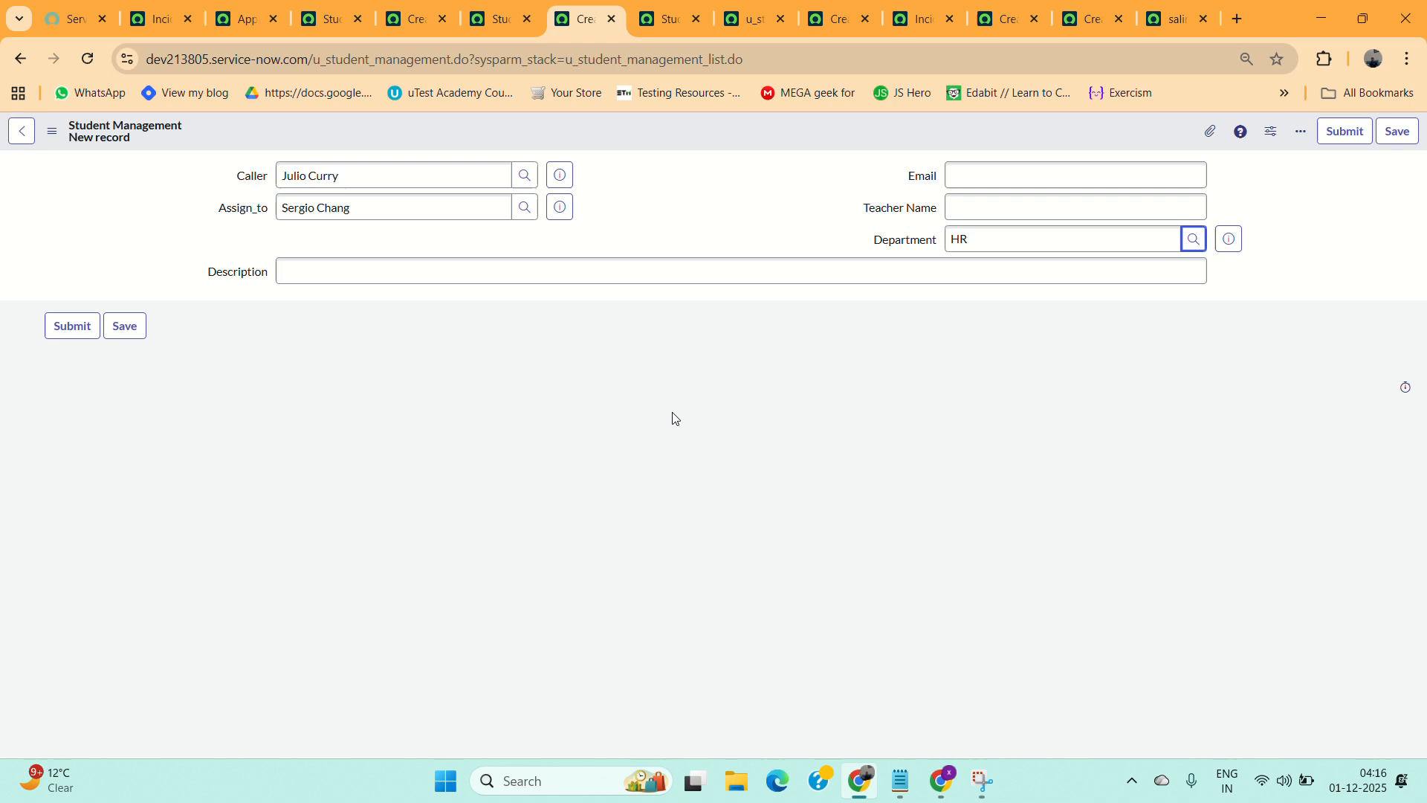
click(1030, 215)
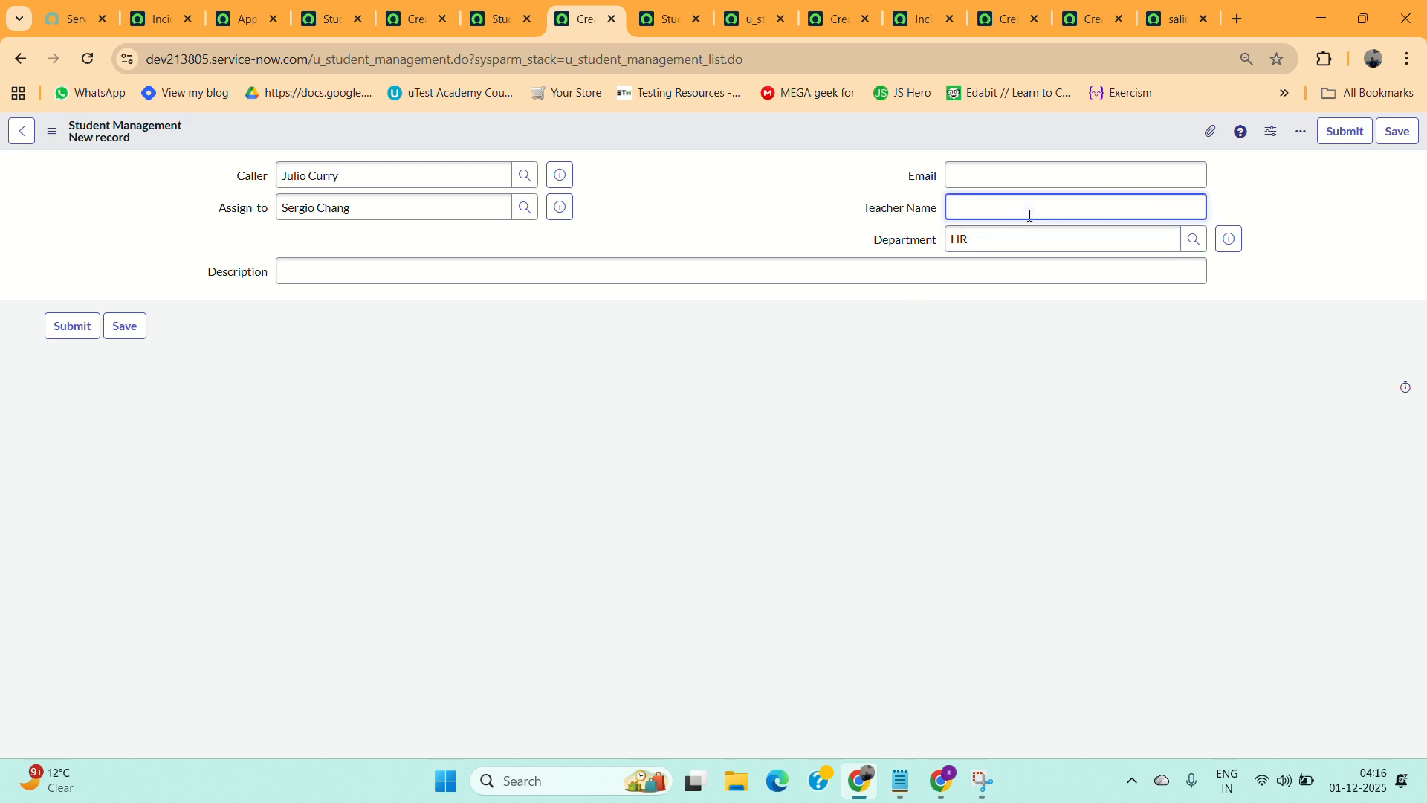
text(Rahman)
Enter Test as the Description and save the record.
right_click(736, 122)
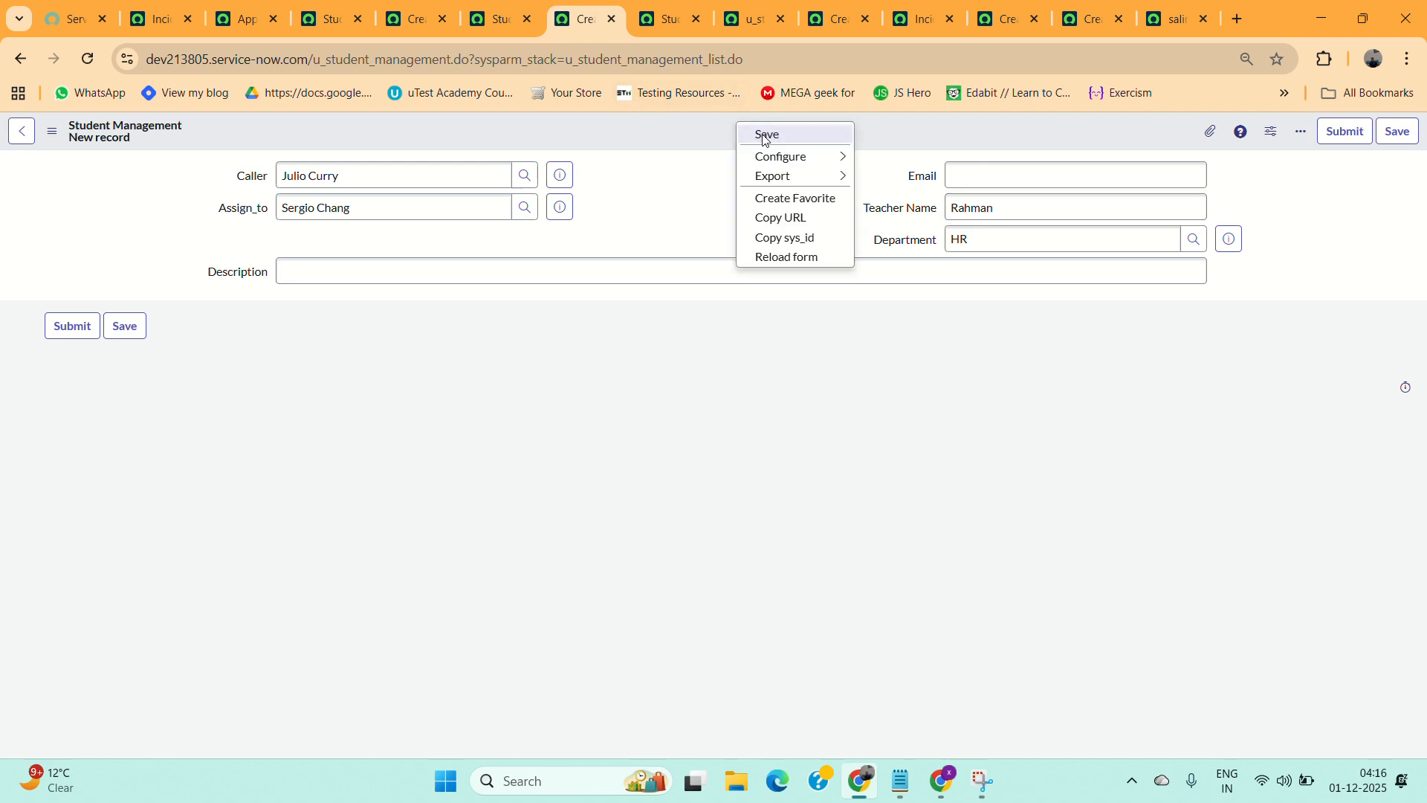
click(386, 278)
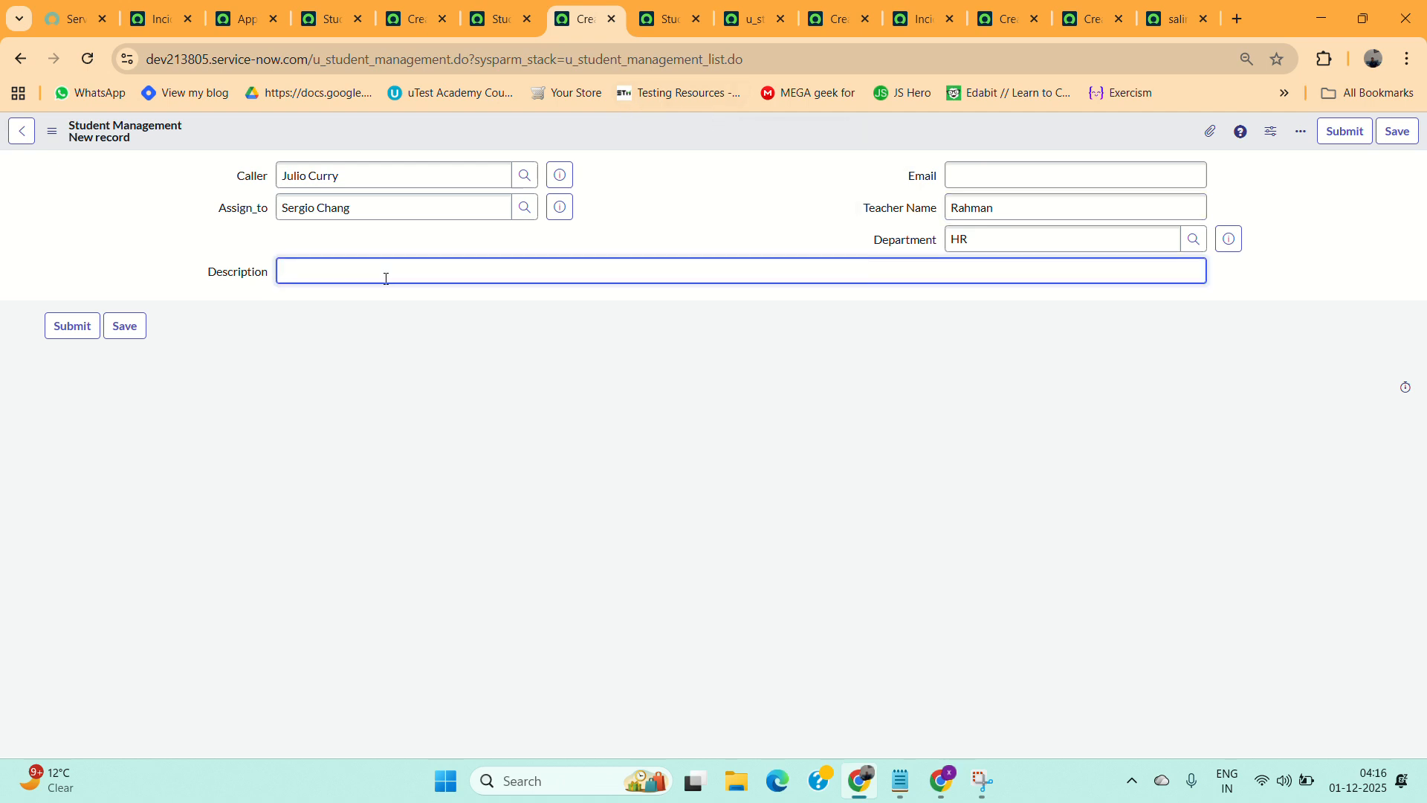
text(Test)
right_click(655, 131)
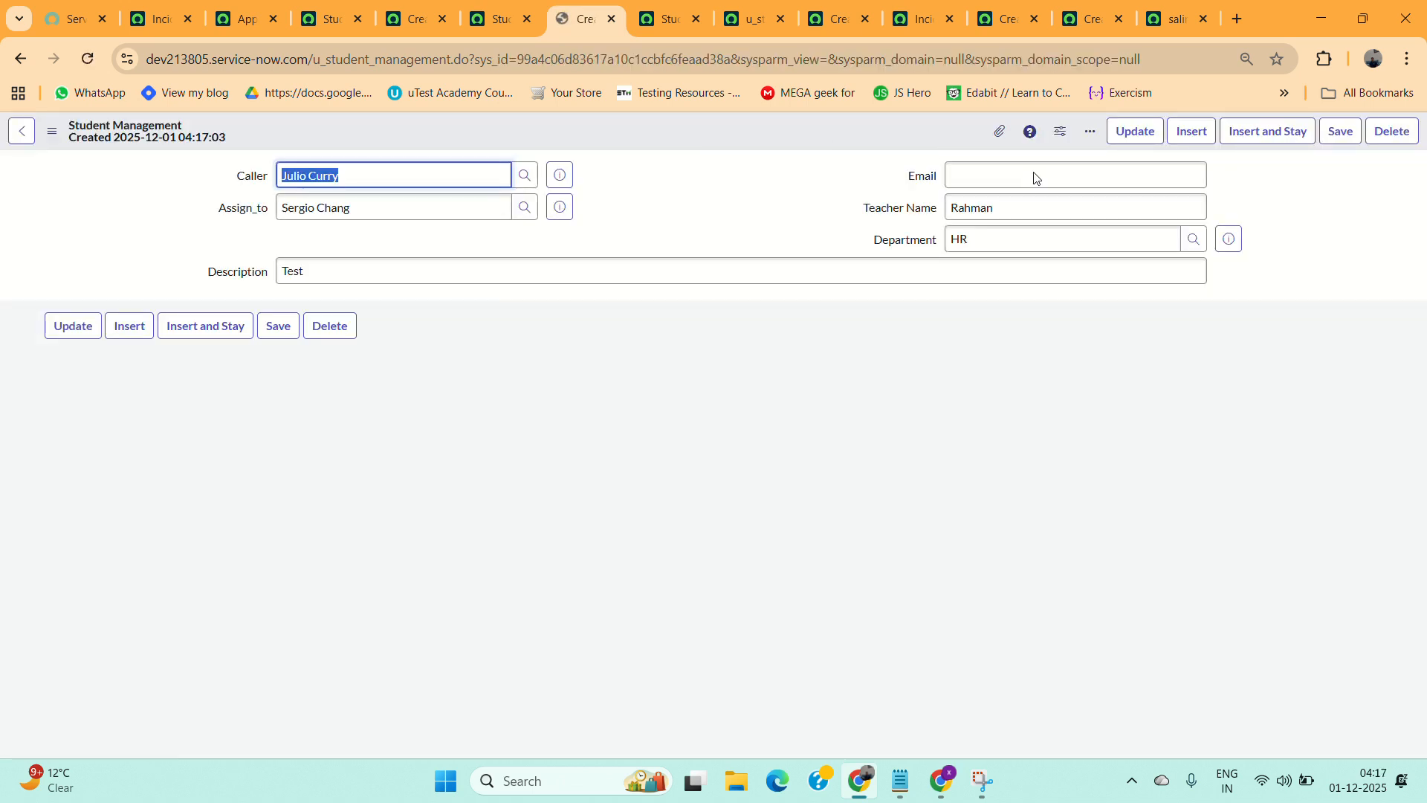
Change the Teacher Name on the record to chetan.
click(1020, 210)
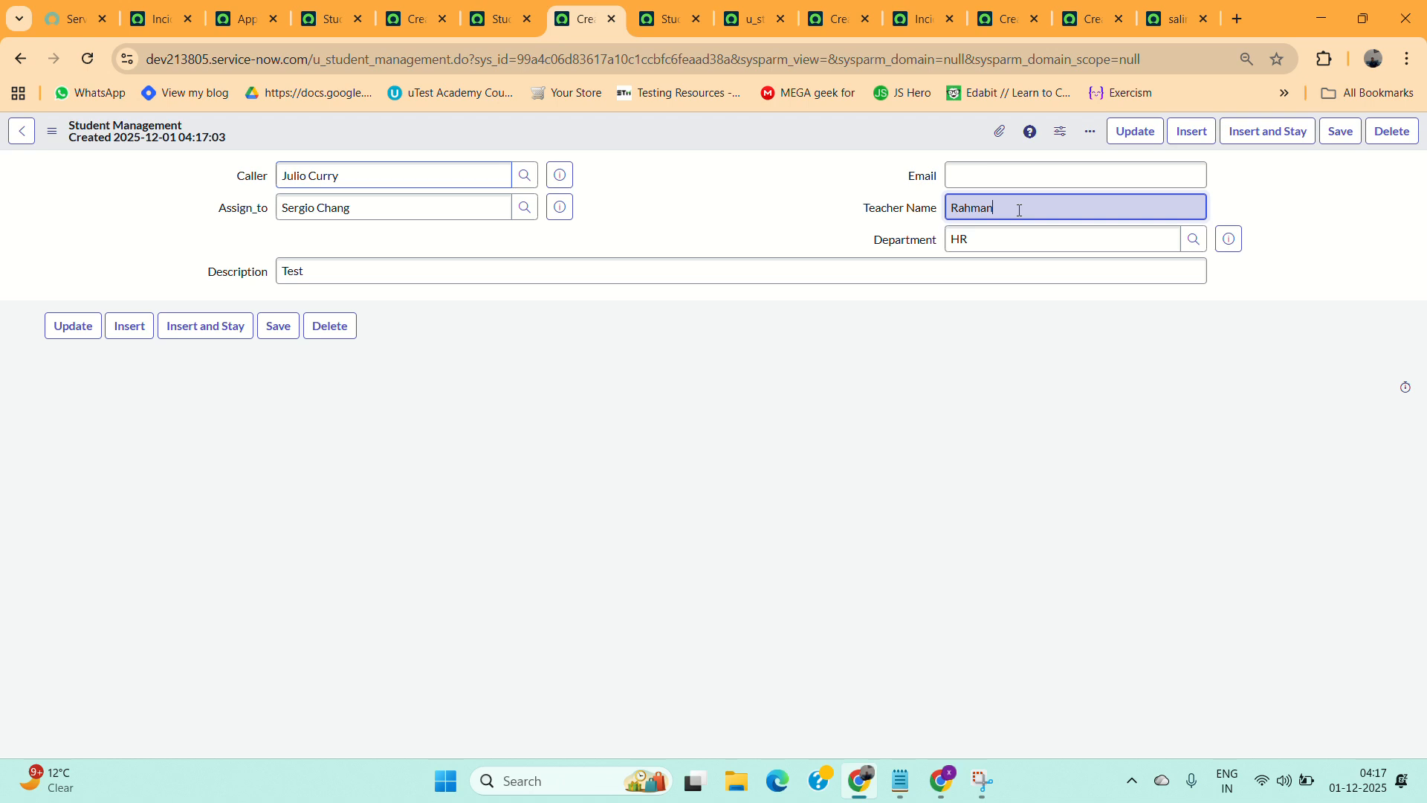
key(BackSpace)
key(BackSpace)
key(BackSpace)
key(BackSpace)
key(BackSpace)
key(BackSpace)
text(che)
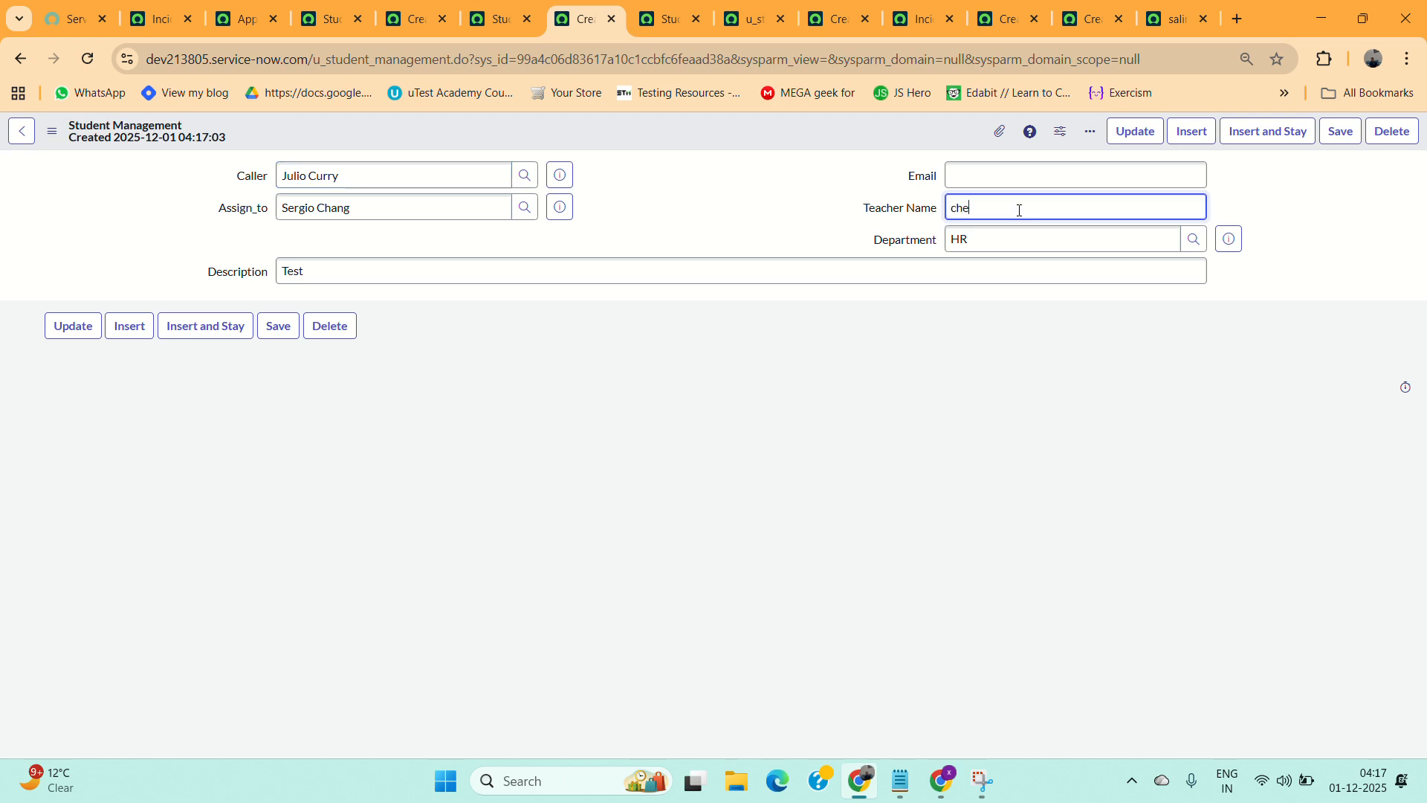
text(tan)
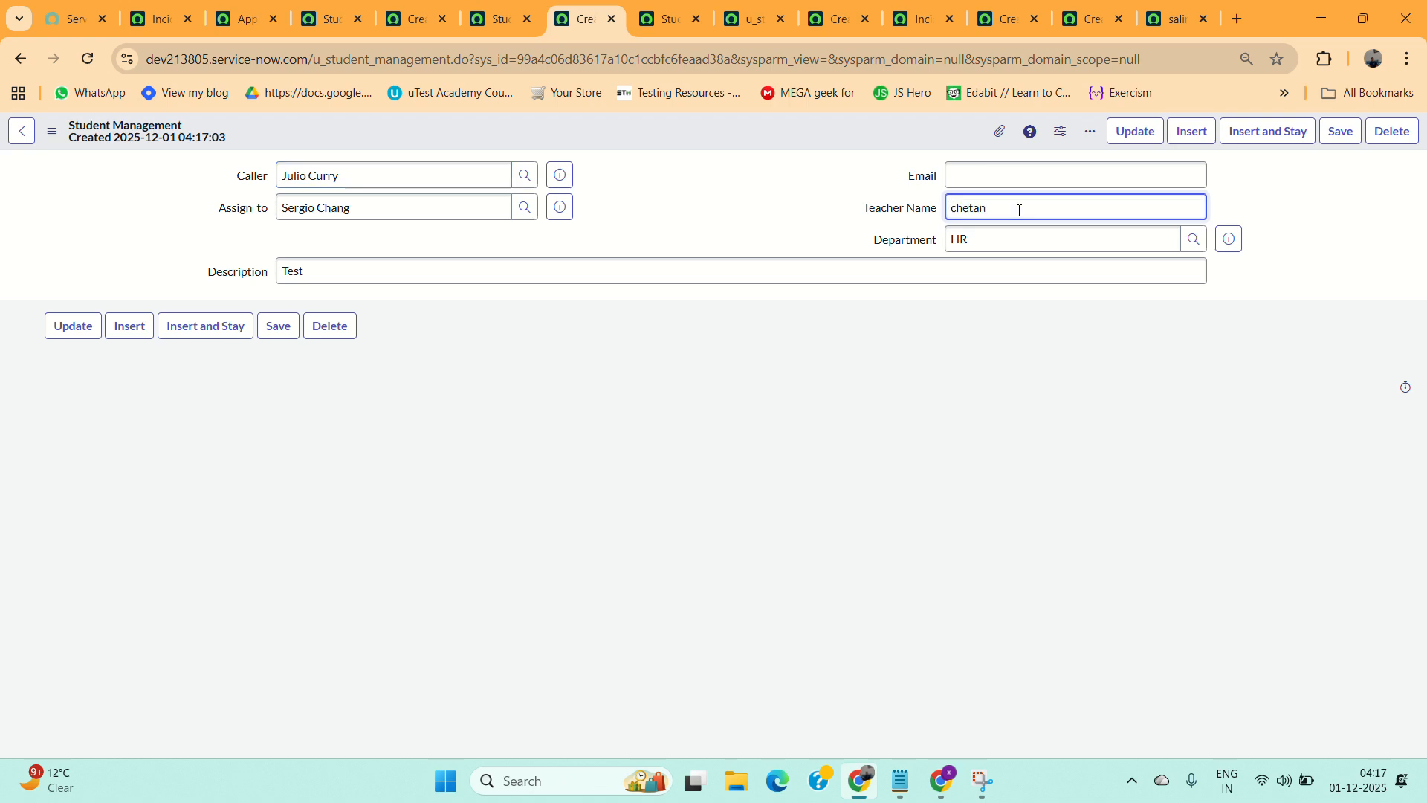
Fill in an e-mail address in the record's Email field.
click(975, 176)
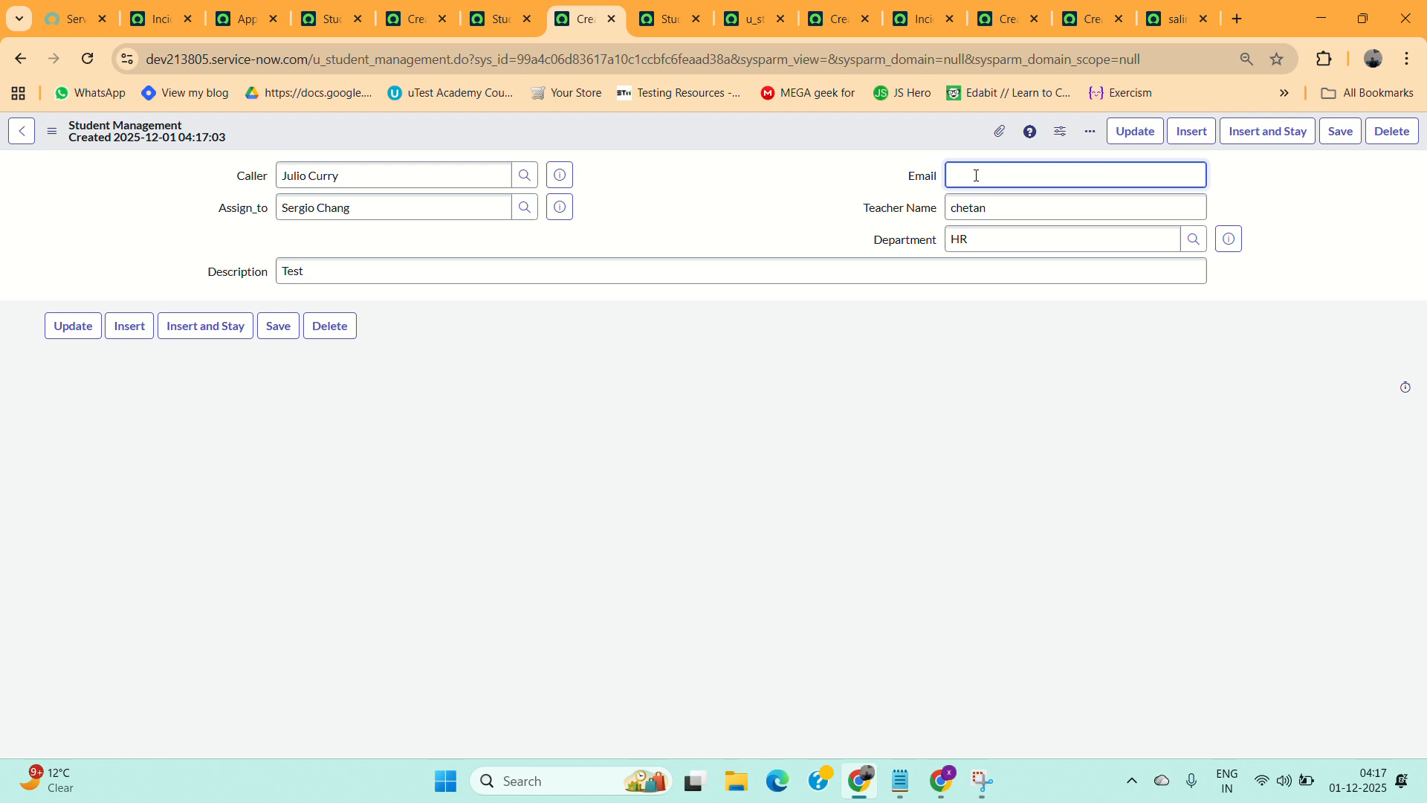
text(xyz@rhbffs)
Replace the Caller with a different user and pick another user for Assign_to from the lookup list.
click(443, 162)
key(BackSpace)
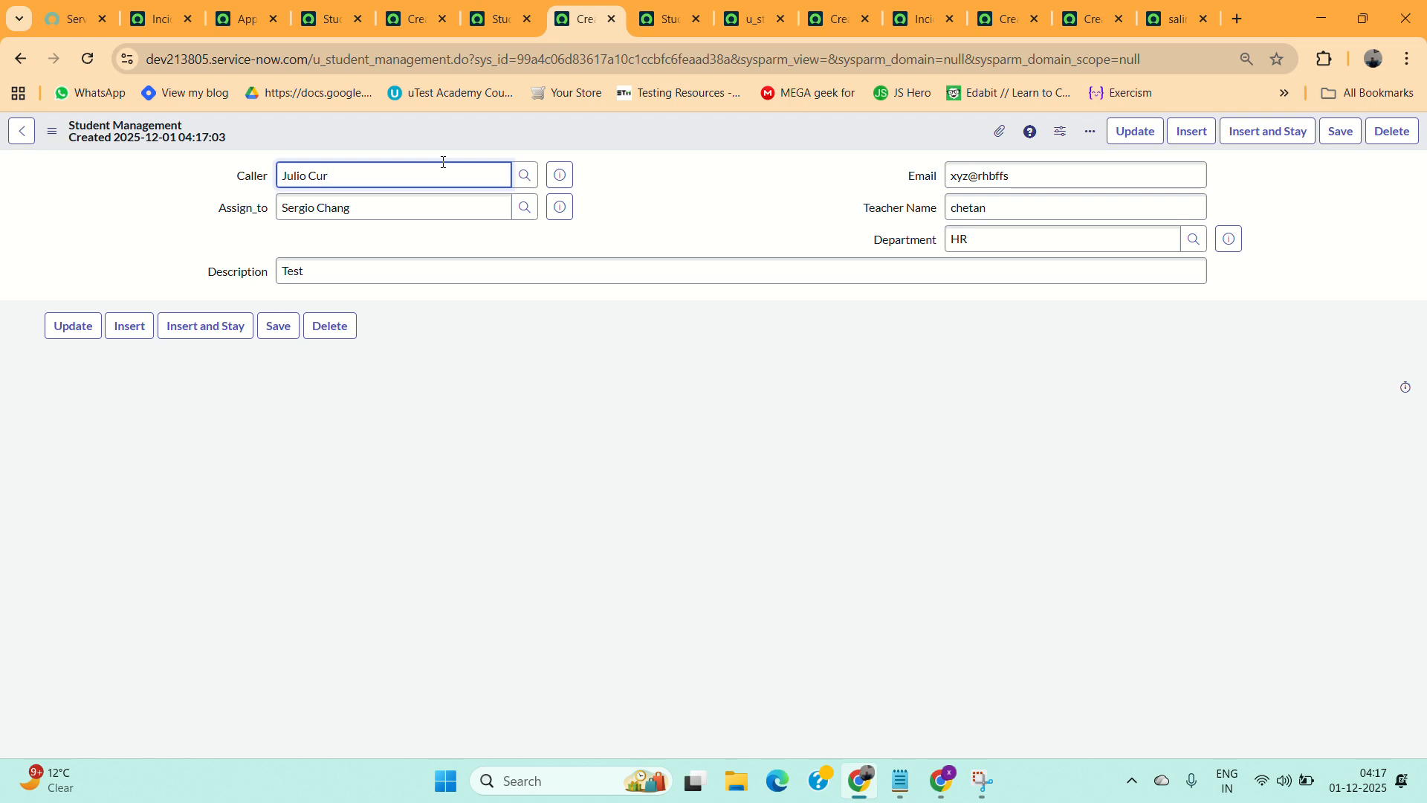
key(BackSpace)
key(BackSpace)
key(BackSpace)
key(BackSpace)
key(BackSpace)
key(BackSpace)
key(BackSpace)
key(BackSpace)
key(BackSpace)
click(376, 222)
click(530, 210)
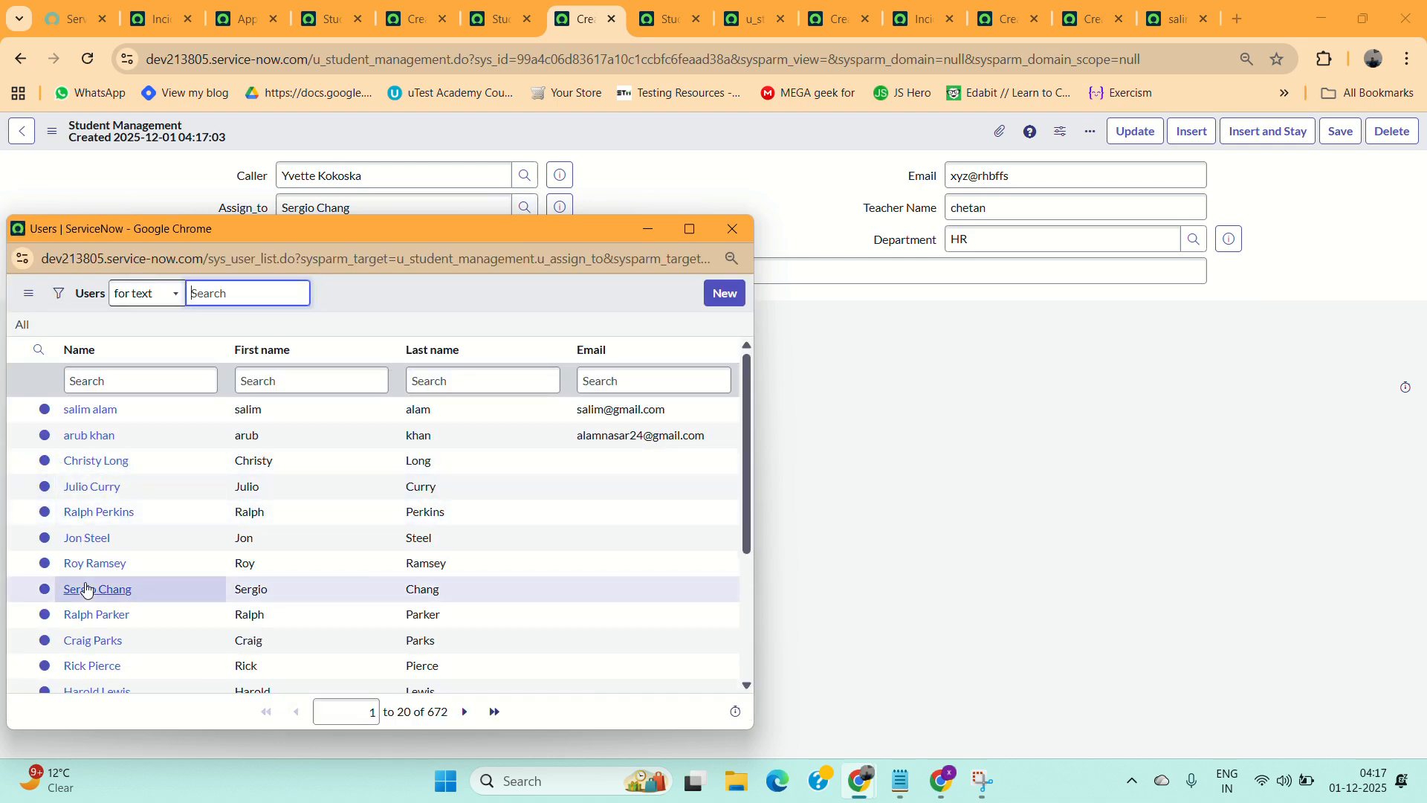
click(89, 640)
Set the Description to Test 2 and insert it as a new record using Insert and Stay.
click(335, 272)
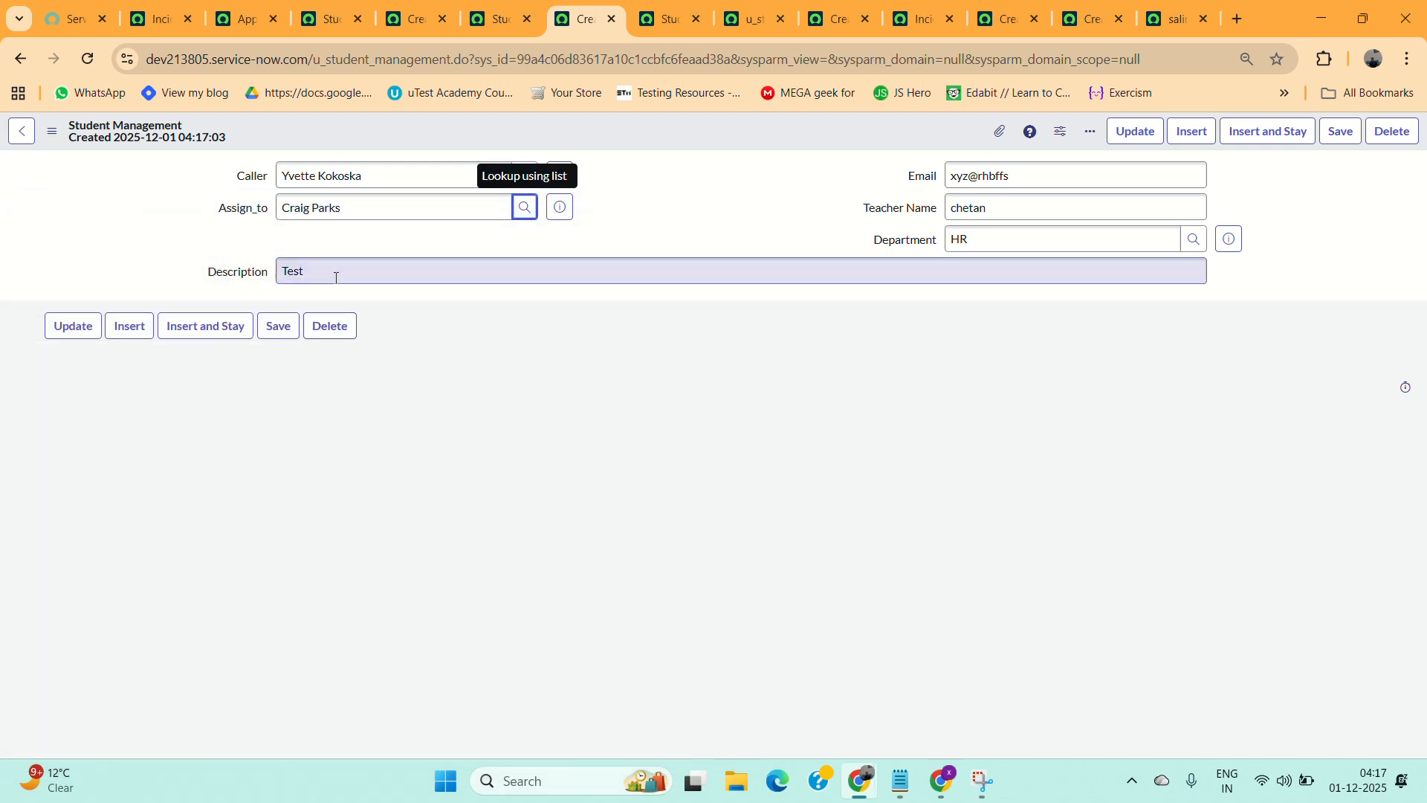
text(2)
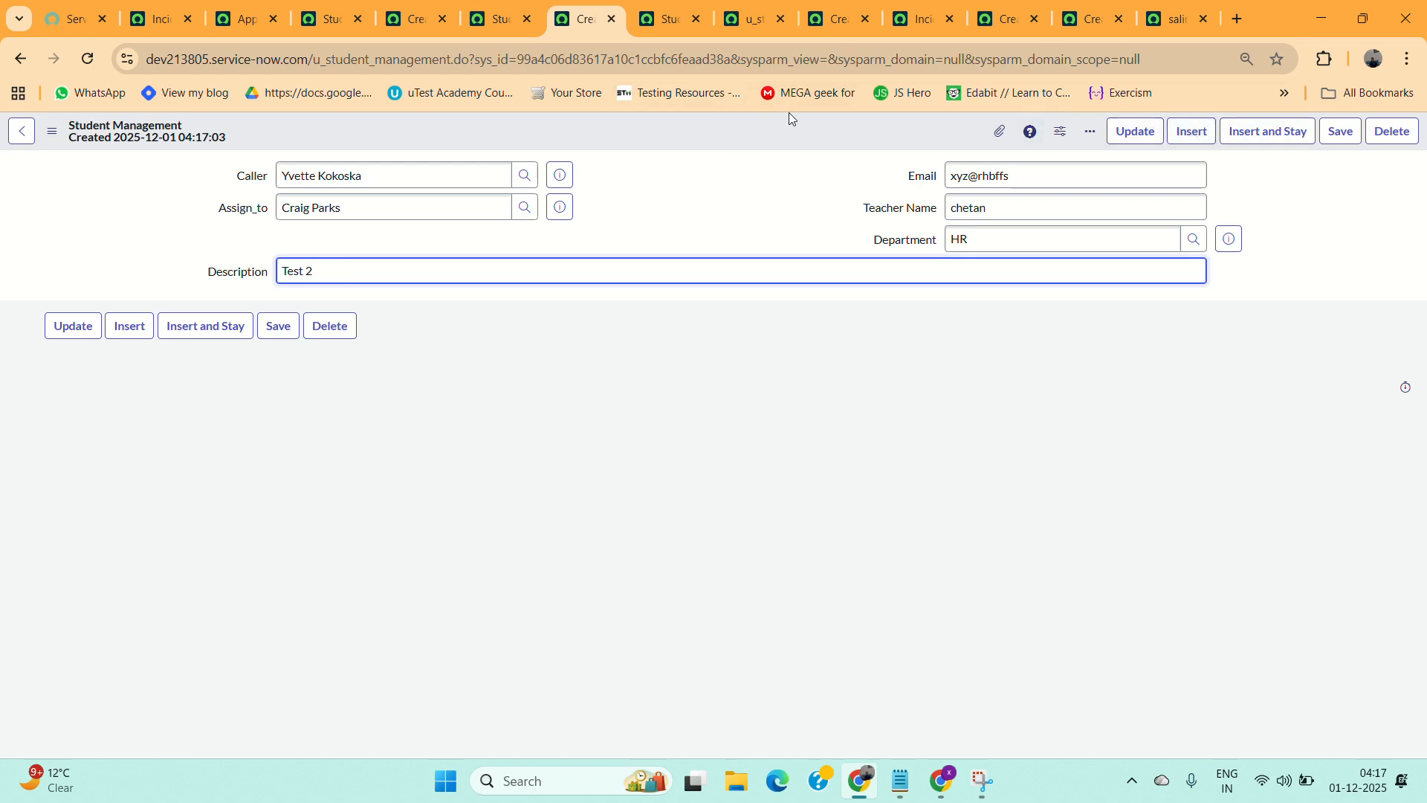
right_click(787, 134)
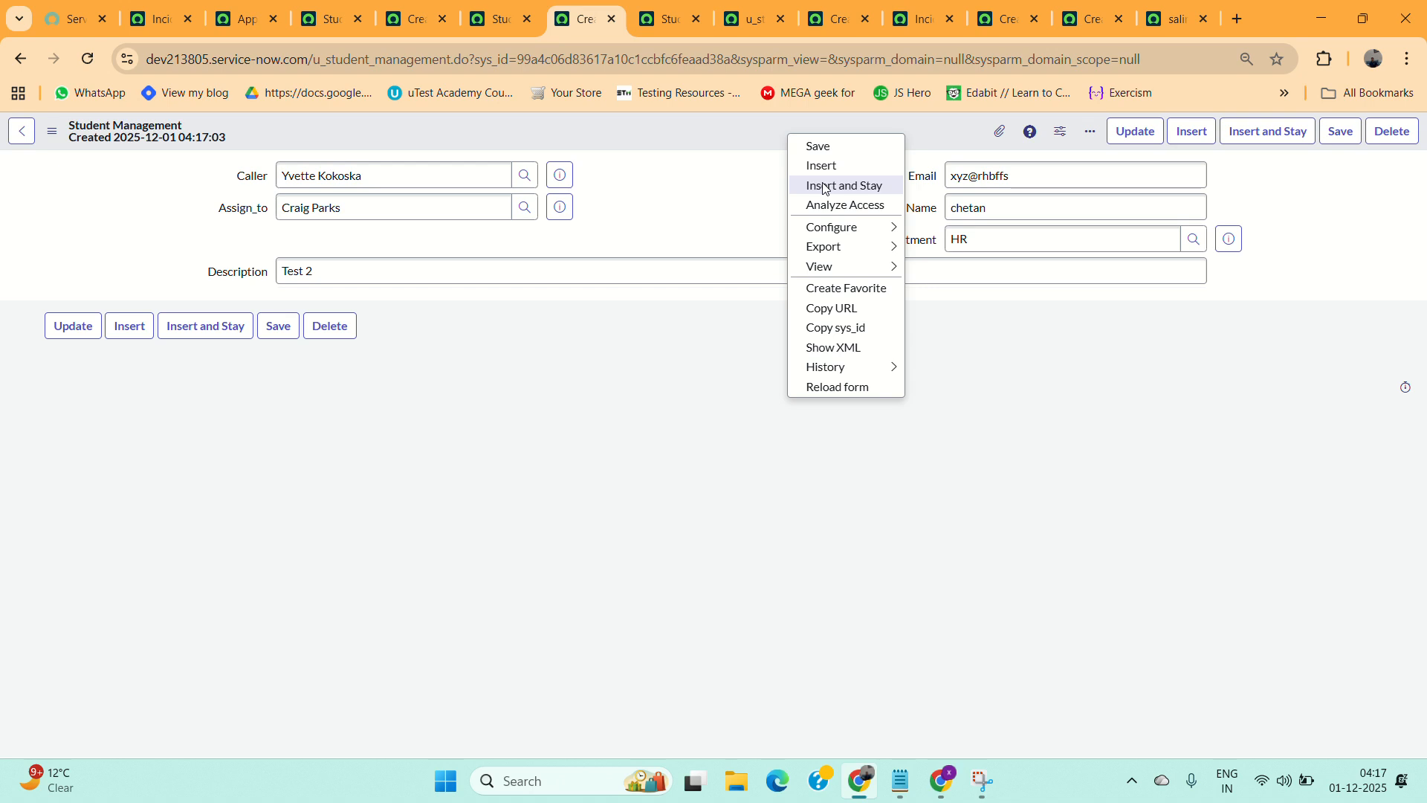
click(825, 185)
Open the Students List from the navigator and close the extra browser tabs without saving changes.
click(153, 16)
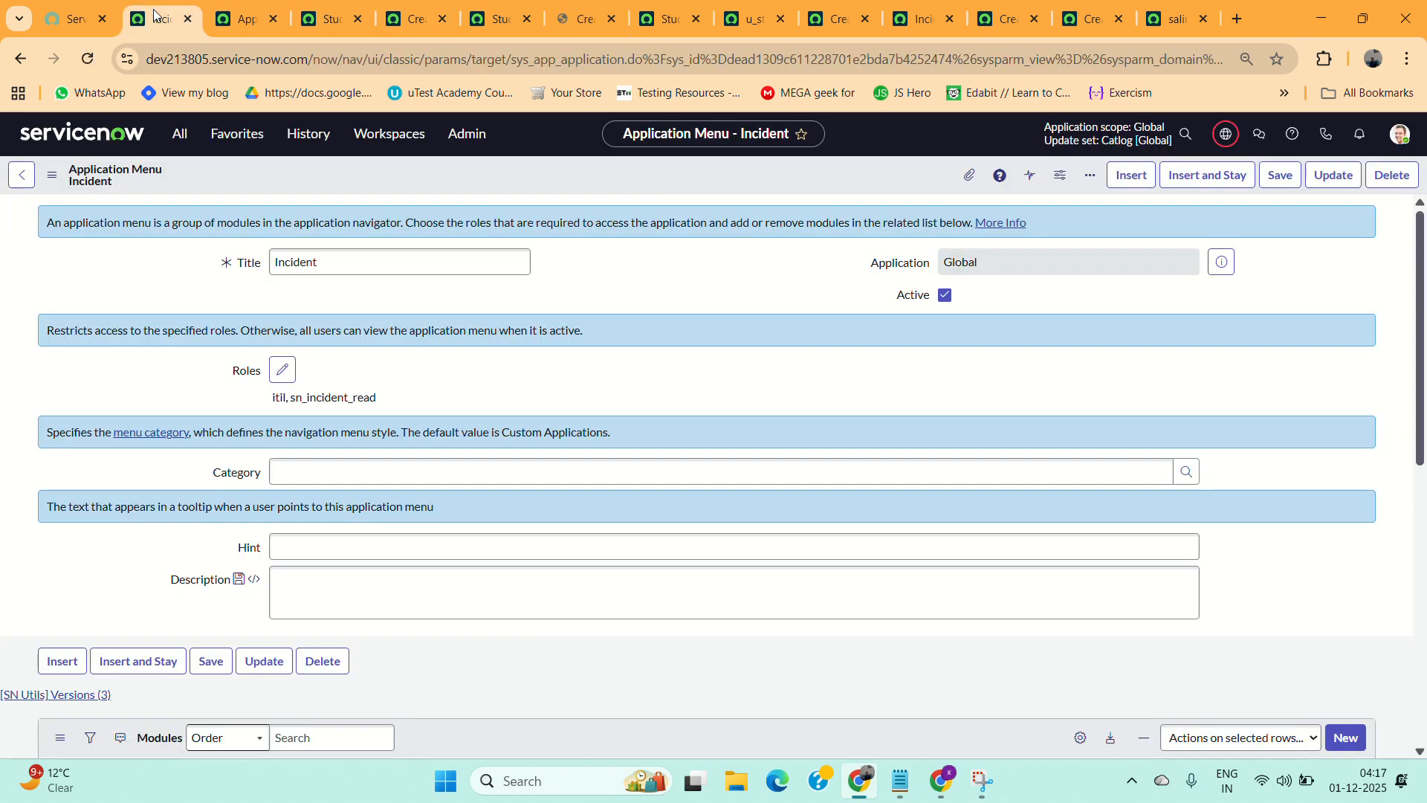
click(180, 136)
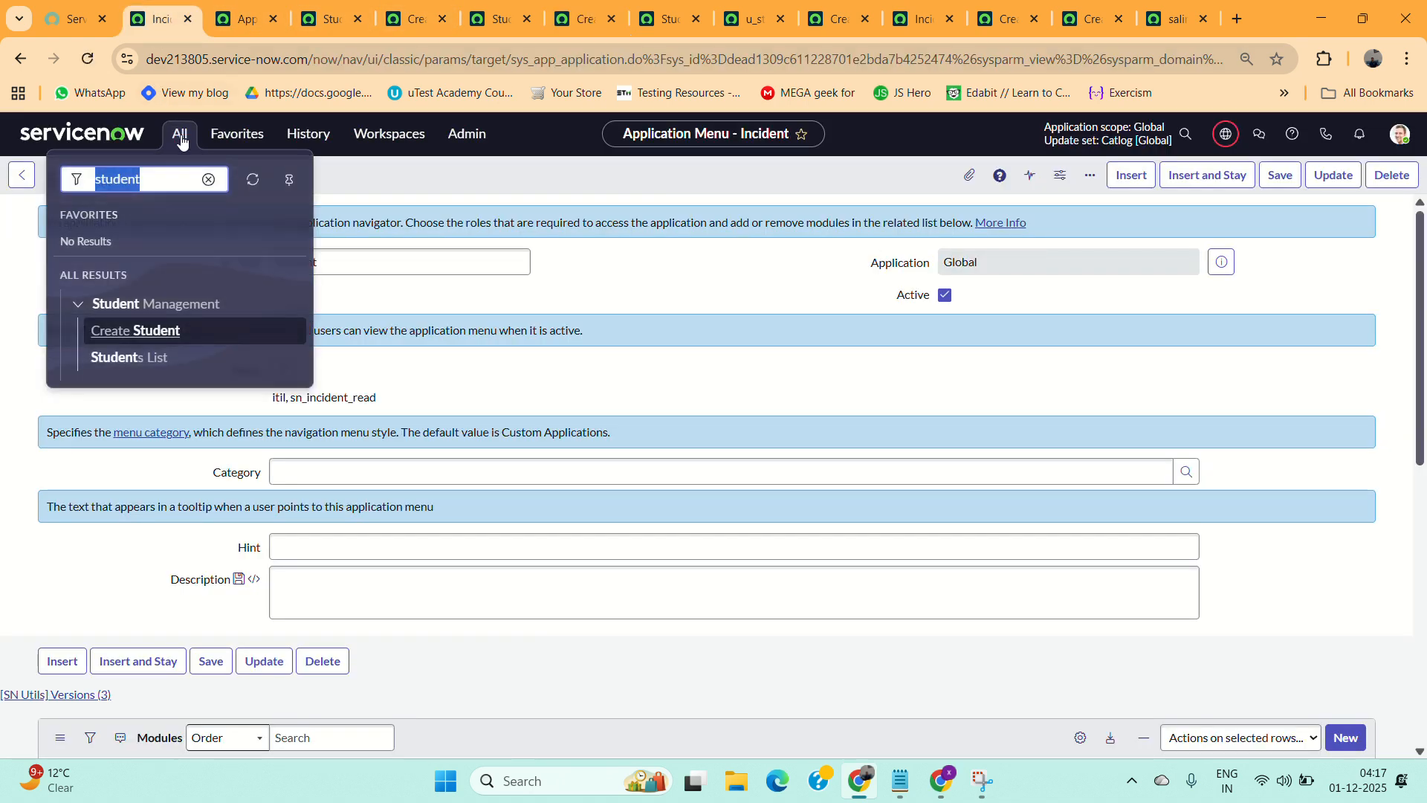
ctrl+click(145, 359)
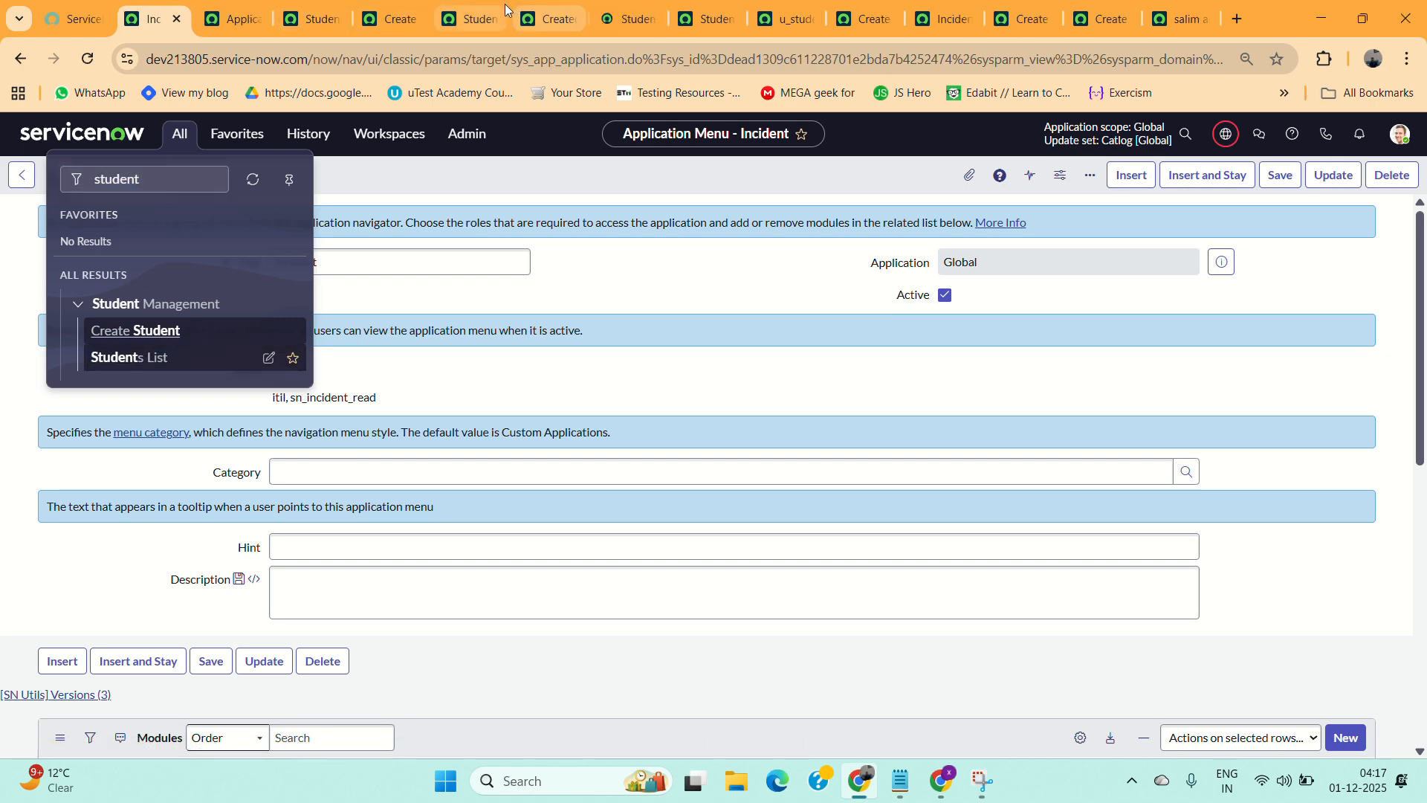
click(282, 22)
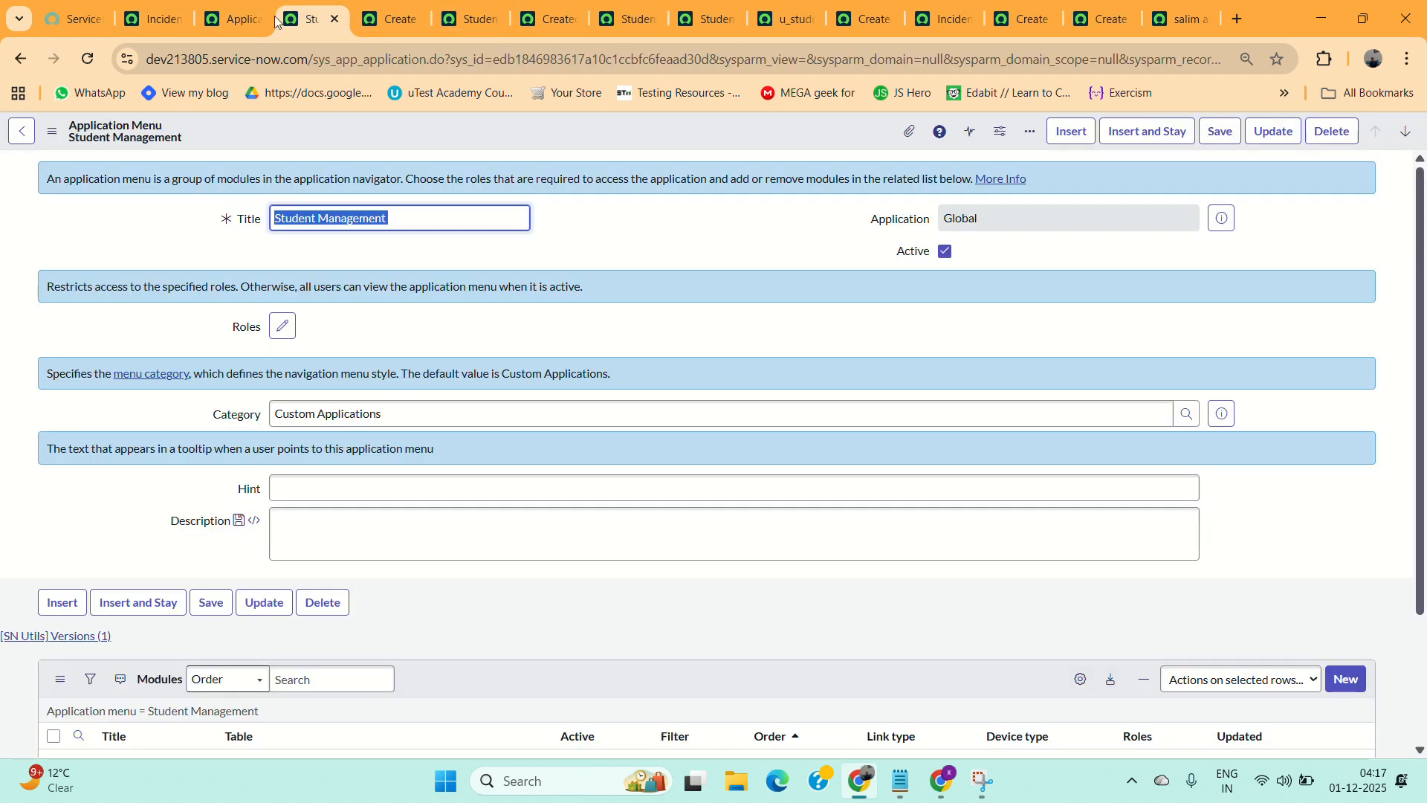
click(255, 23)
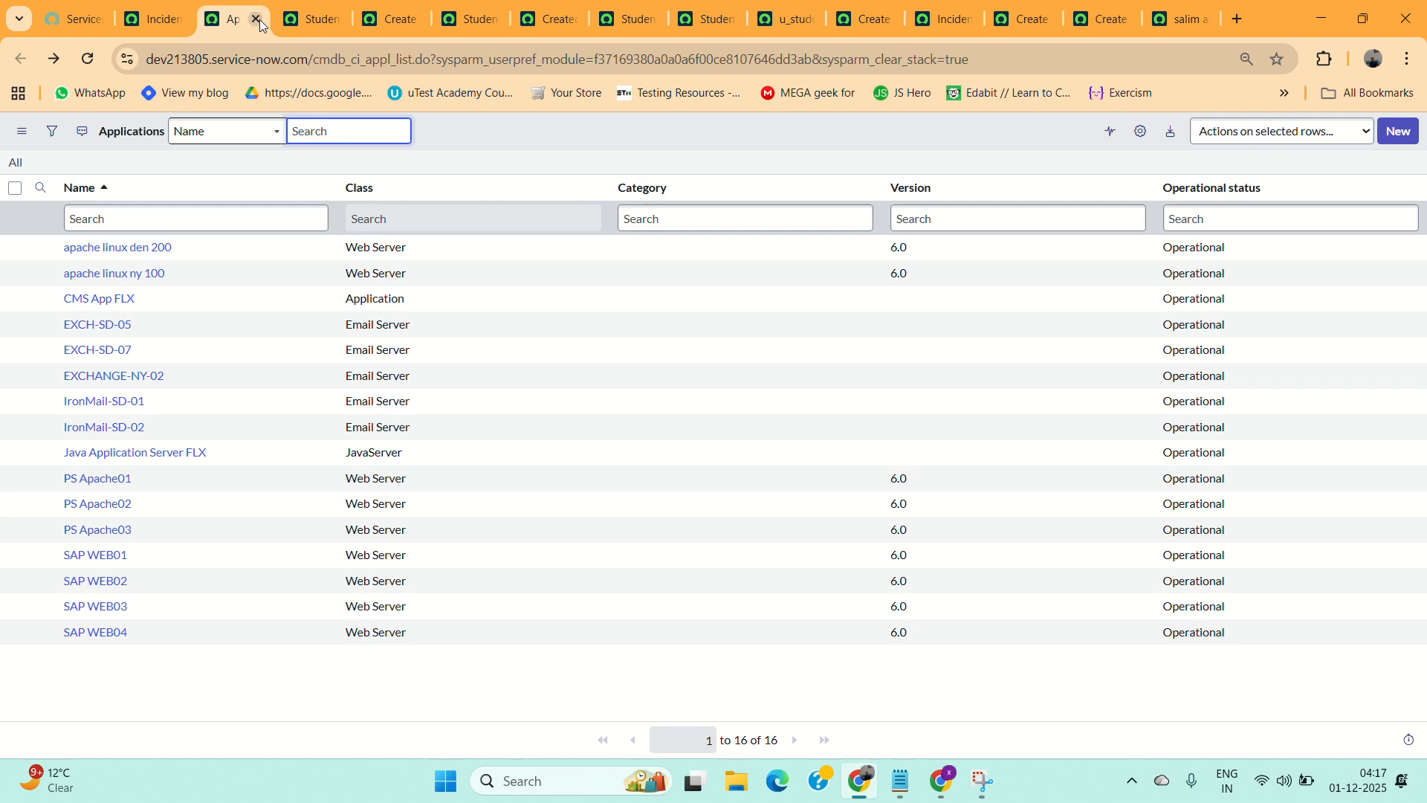
click(256, 22)
click(318, 22)
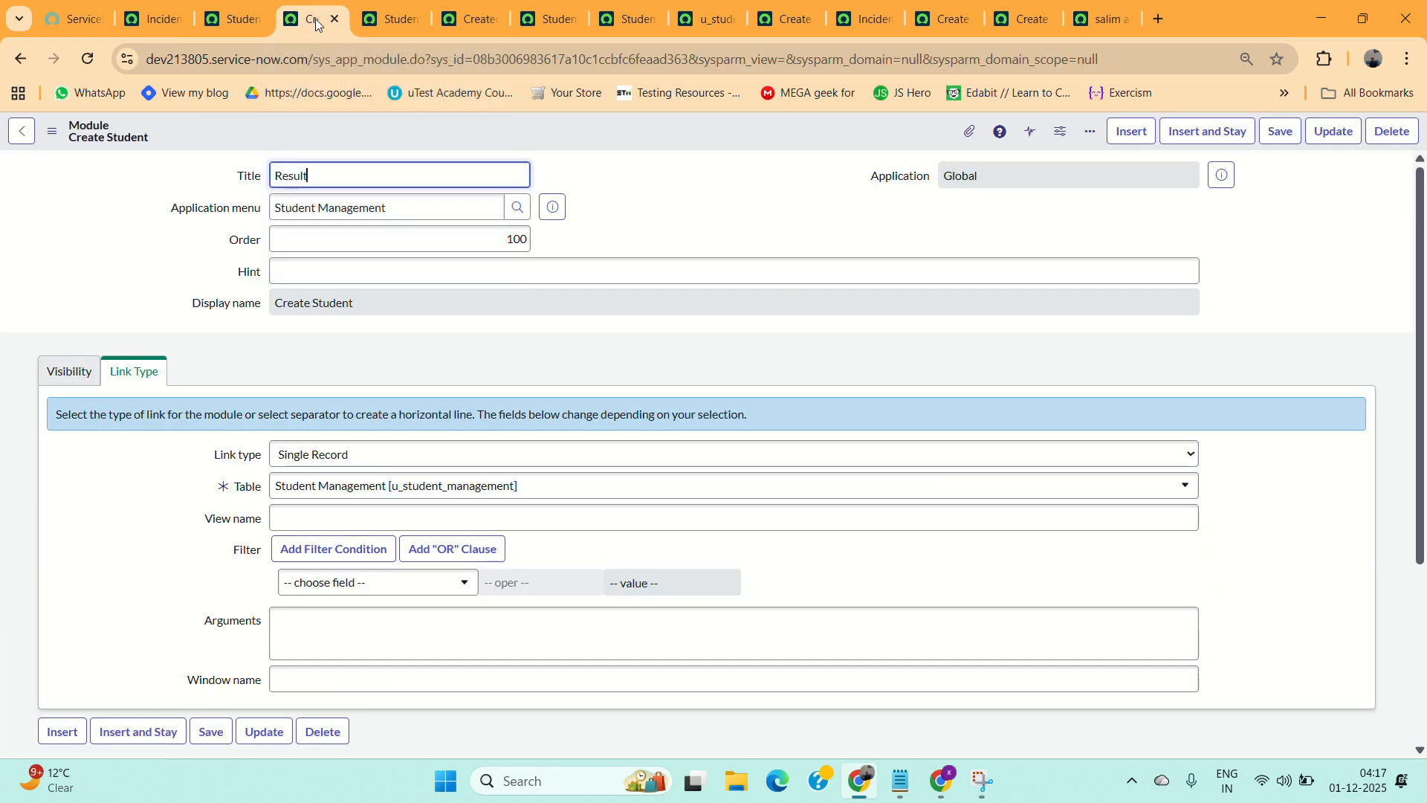
click(333, 19)
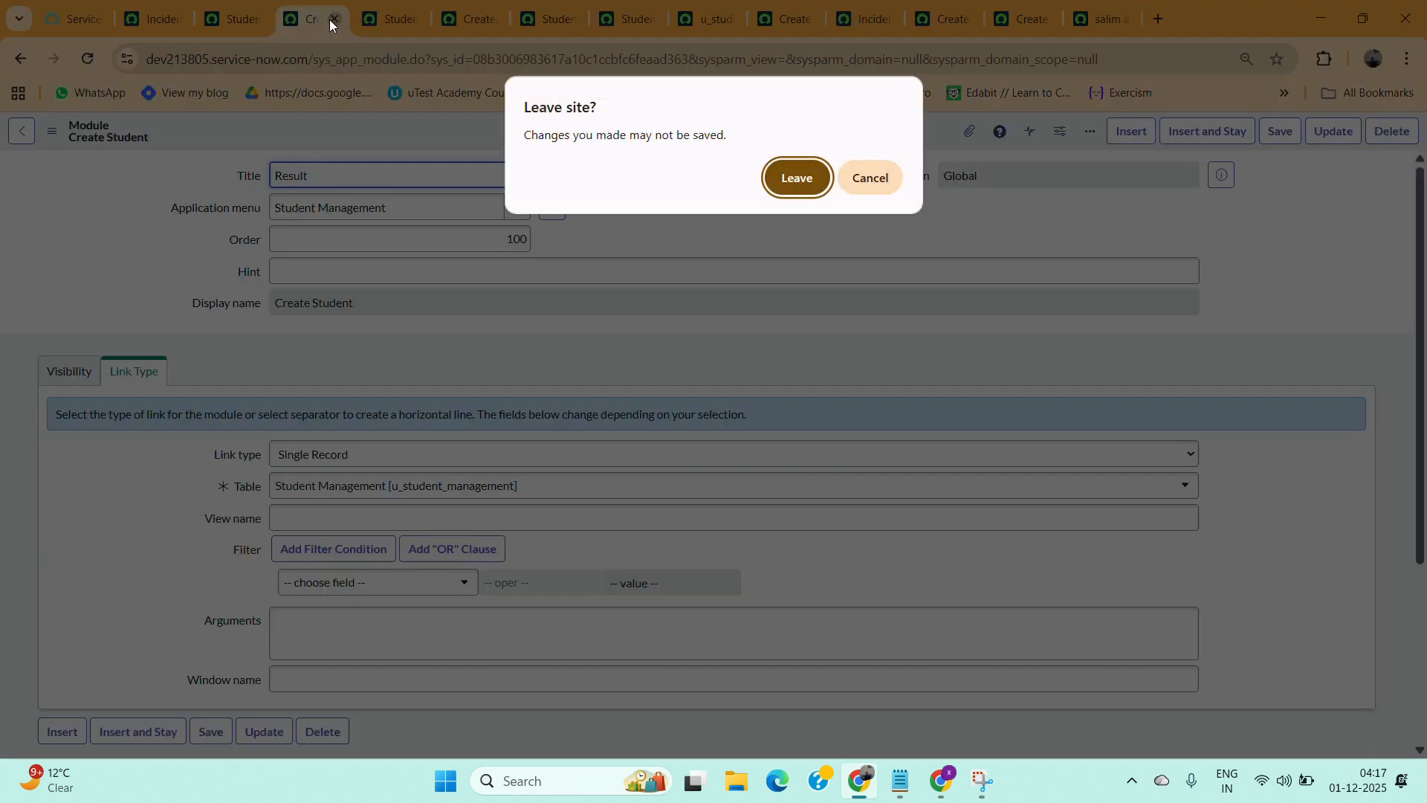
click(792, 178)
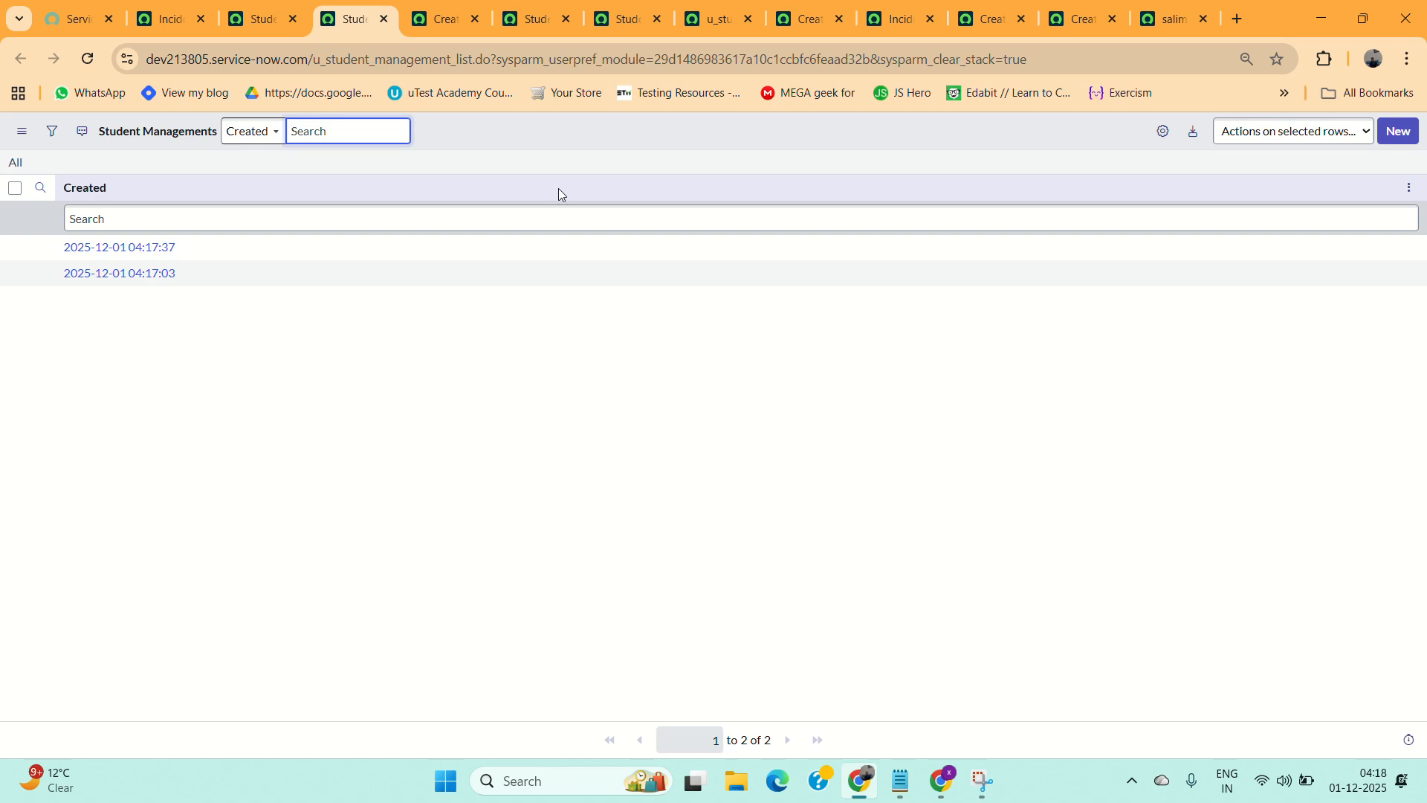
Personalize the list columns to show Assign_to, Caller, Created by, Department, Description, Email, Tags and Teacher Name, removing Created.
click(1155, 138)
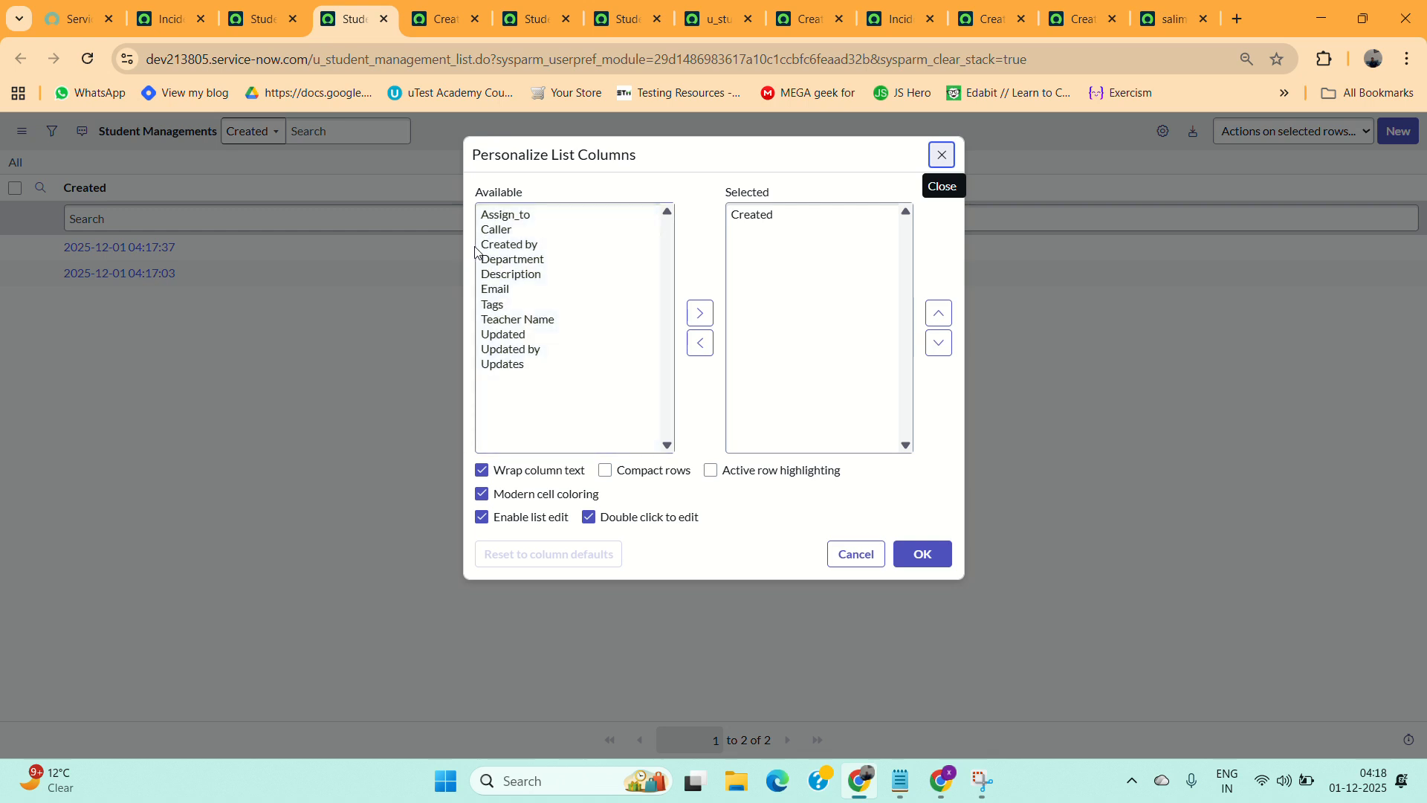
click(479, 214)
drag(480, 214, 558, 322)
click(704, 318)
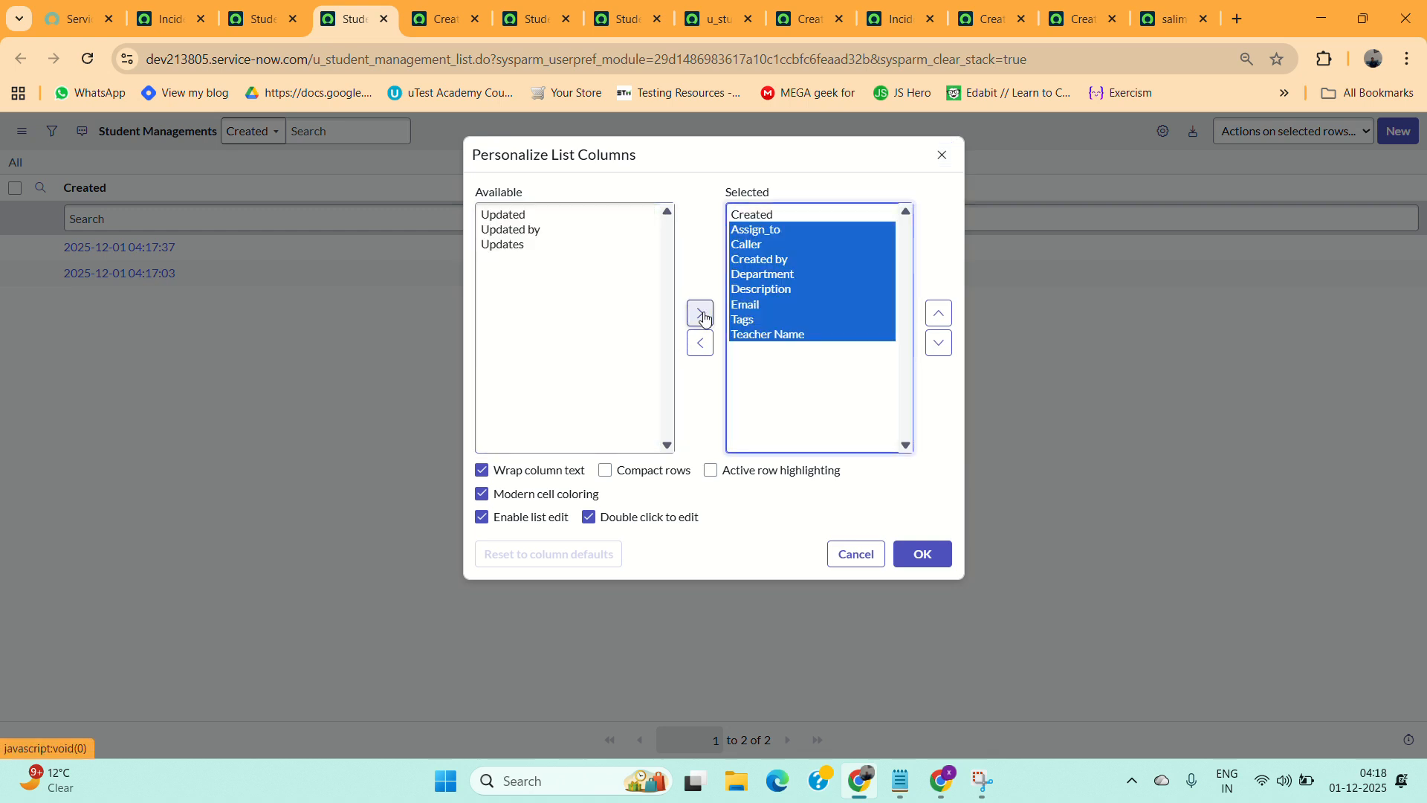
click(752, 219)
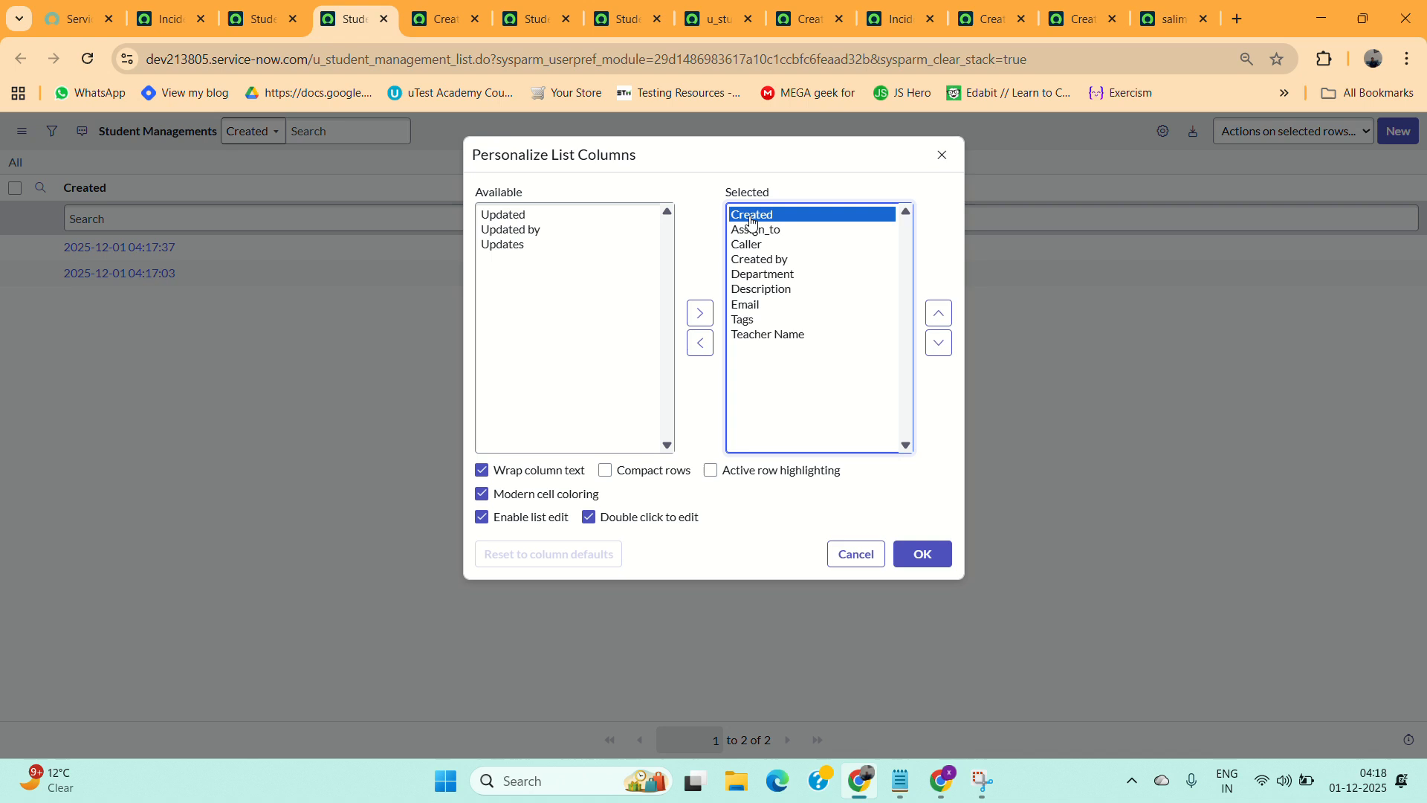
click(700, 342)
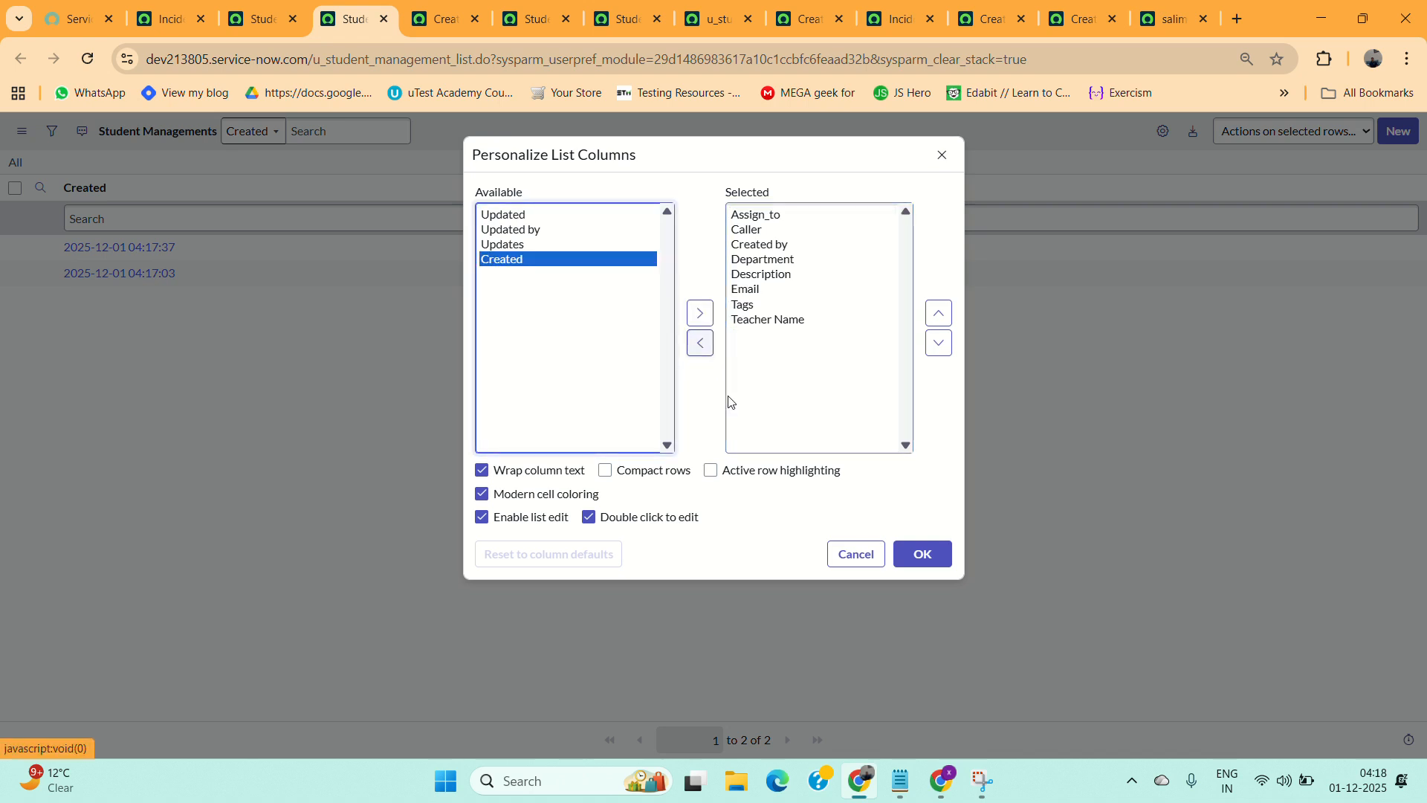
click(919, 566)
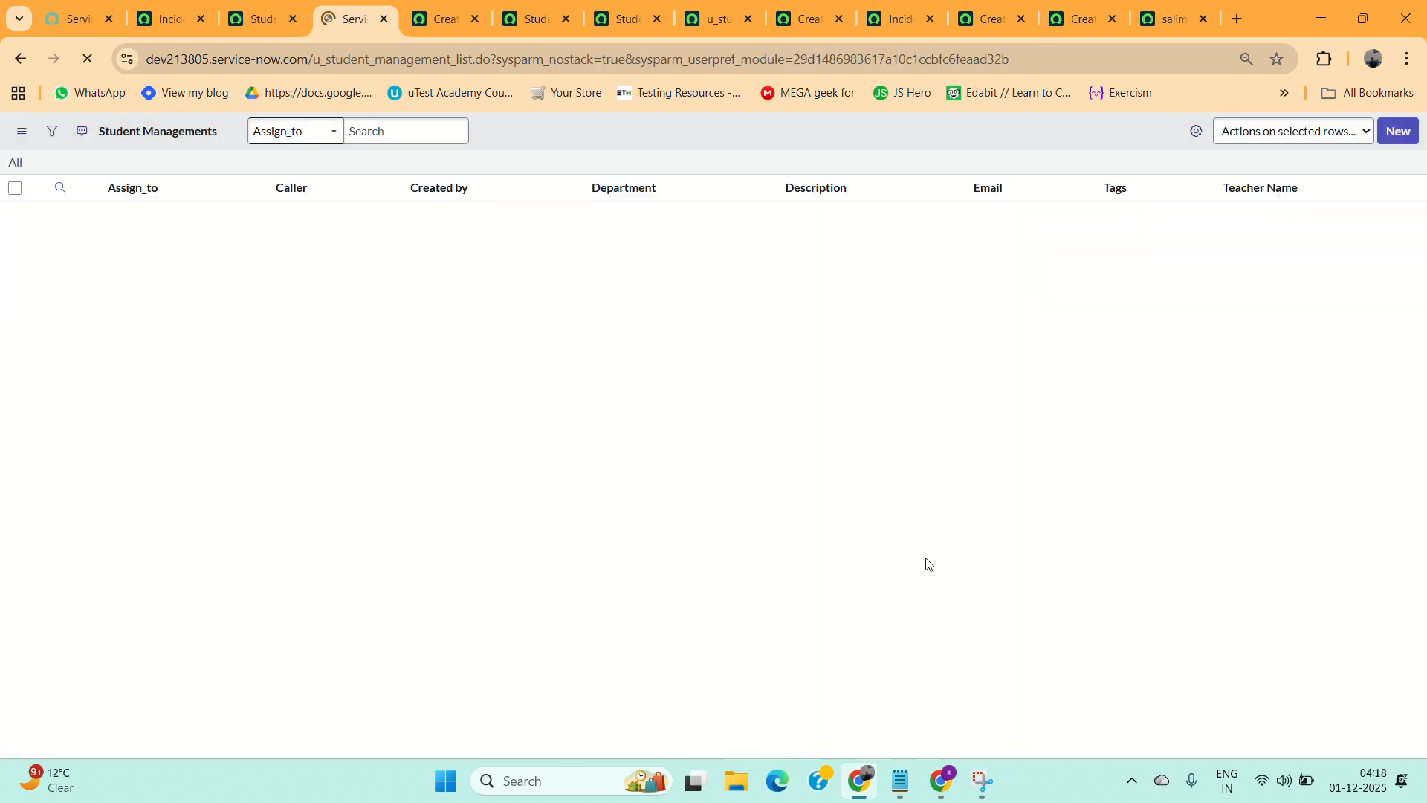